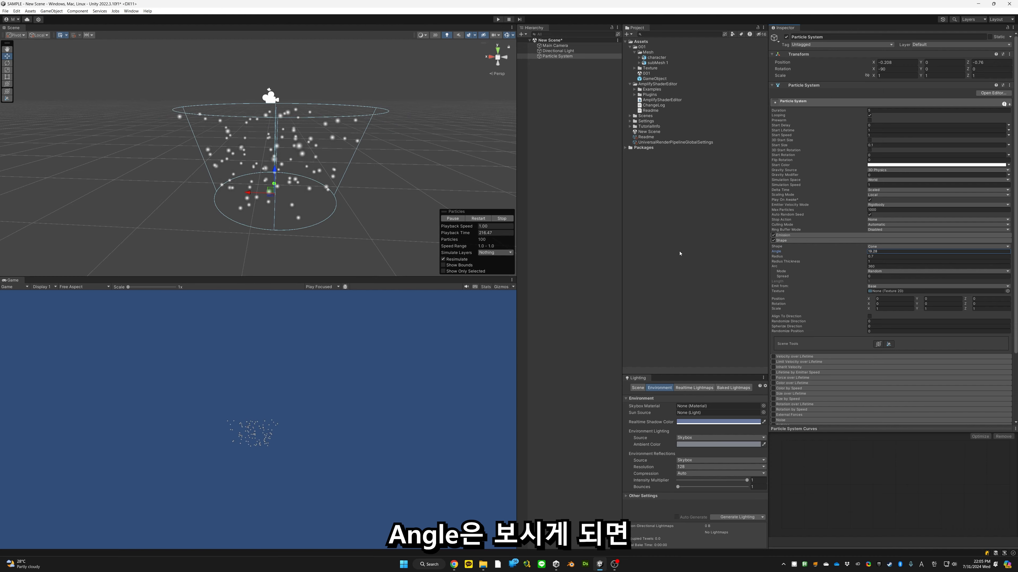
Step: Widen the particle system's cone shape by raising its Angle to about 32
left_click_drag(713, 253, 759, 252)
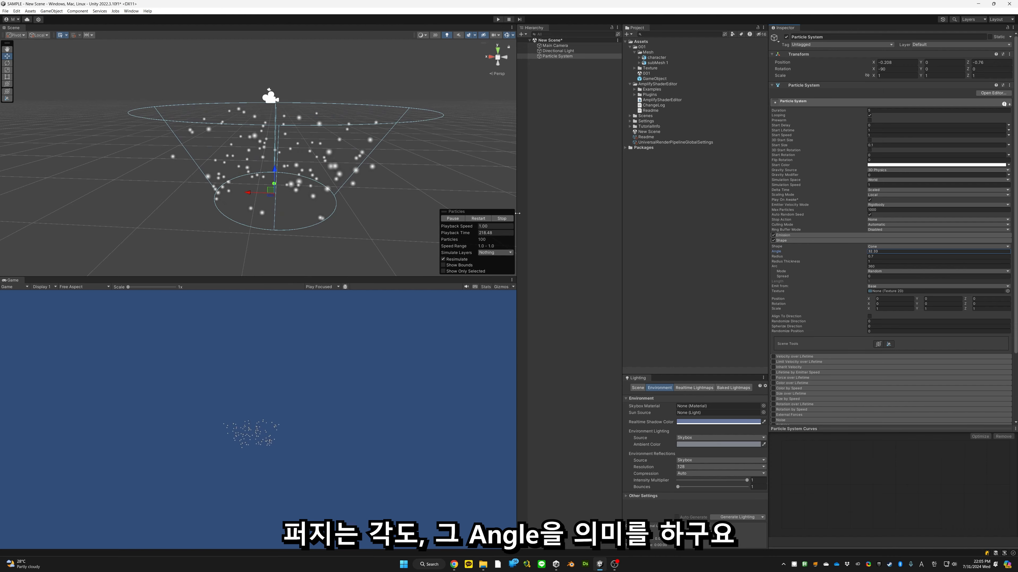
left_click_drag(391, 220, 384, 198, "alt")
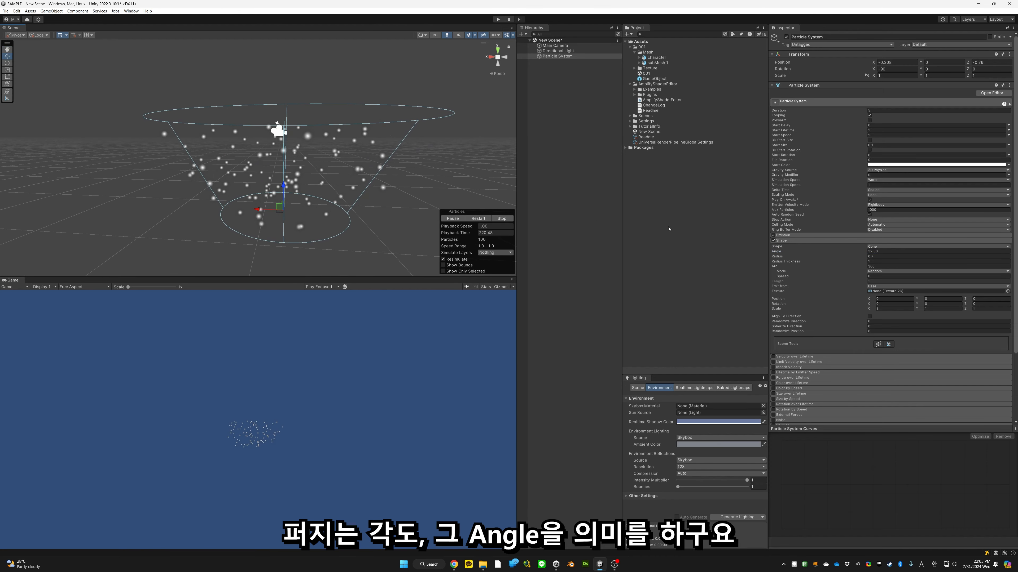
Step: Try a larger Radius for the cone's base, then reduce it to 0.2
left_click_drag(862, 257, 870, 257)
left_click_drag(385, 231, 381, 212, "alt")
left_click(883, 256)
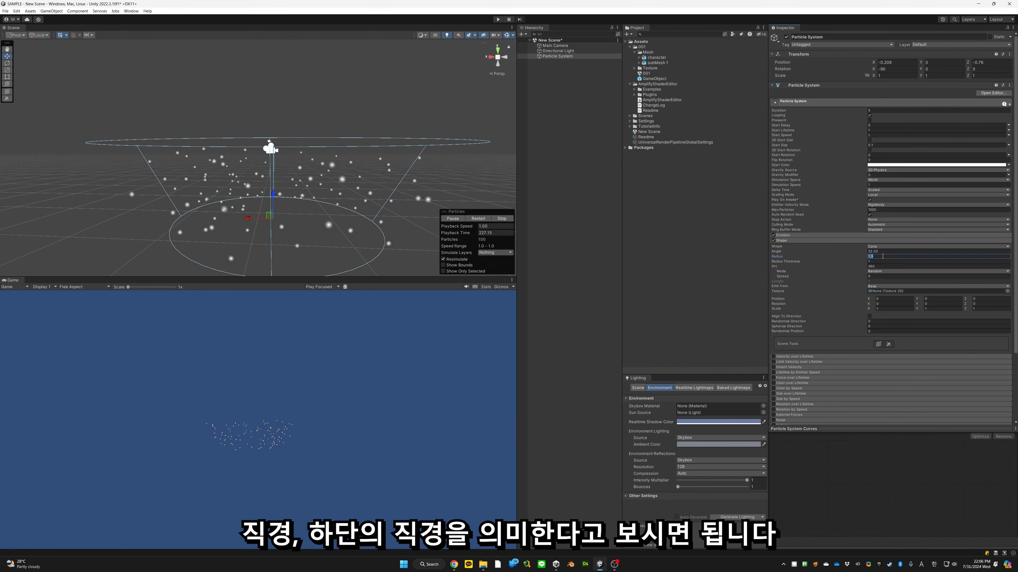
type("0.2")
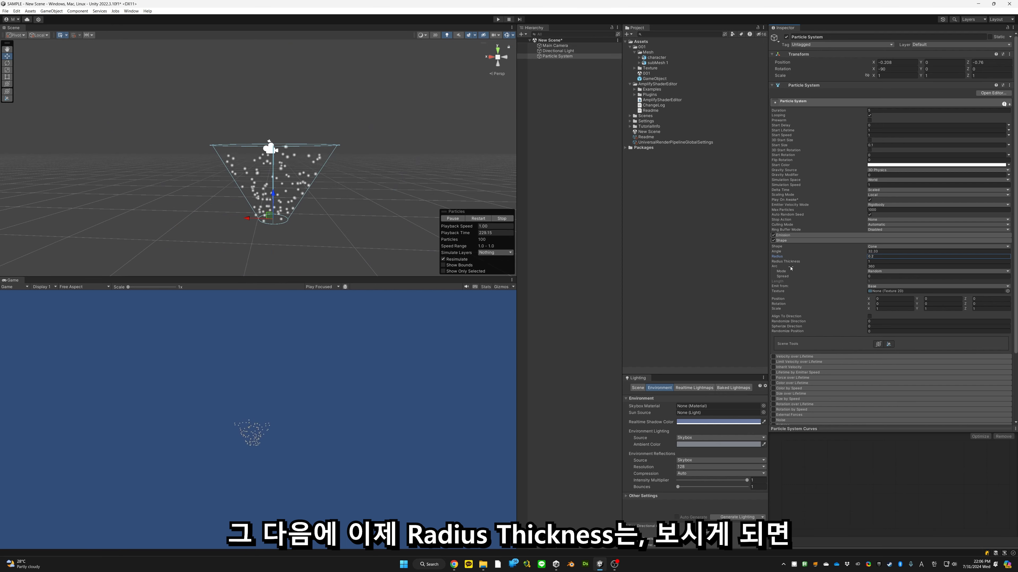
Step: Set the cone shape's Radius to 0.5
left_click_drag(404, 231, 380, 231, "alt")
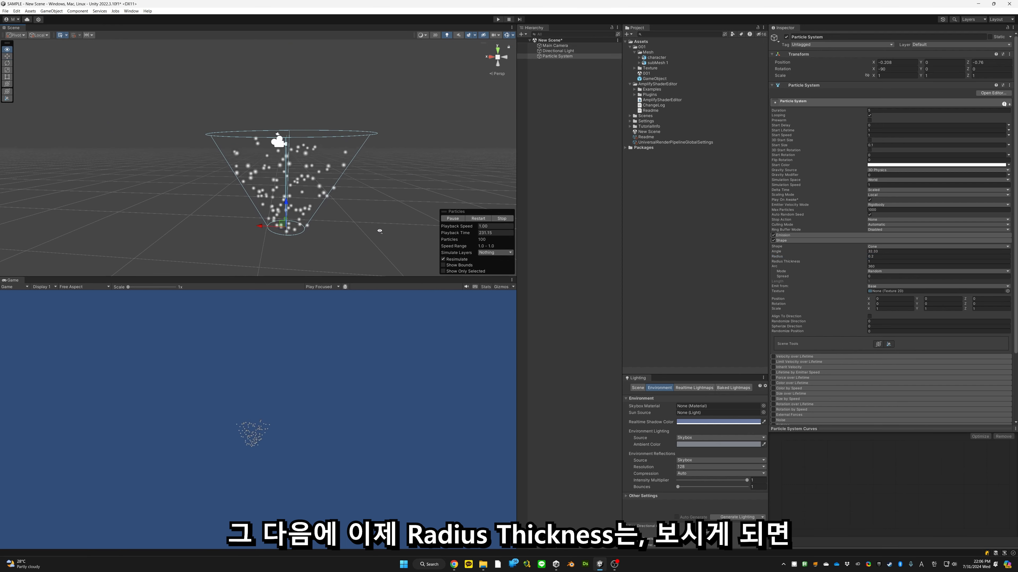
left_click(878, 257)
type("0.5")
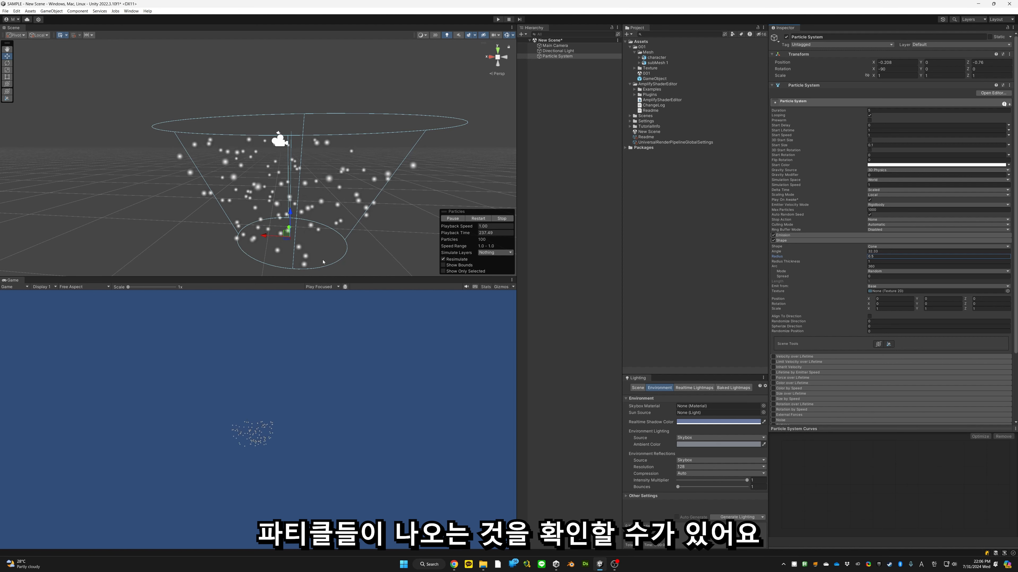
Step: Try Radius Thickness values of 0.5 and 0 on the cone, then return it to 1
left_click(873, 262)
type("0.5")
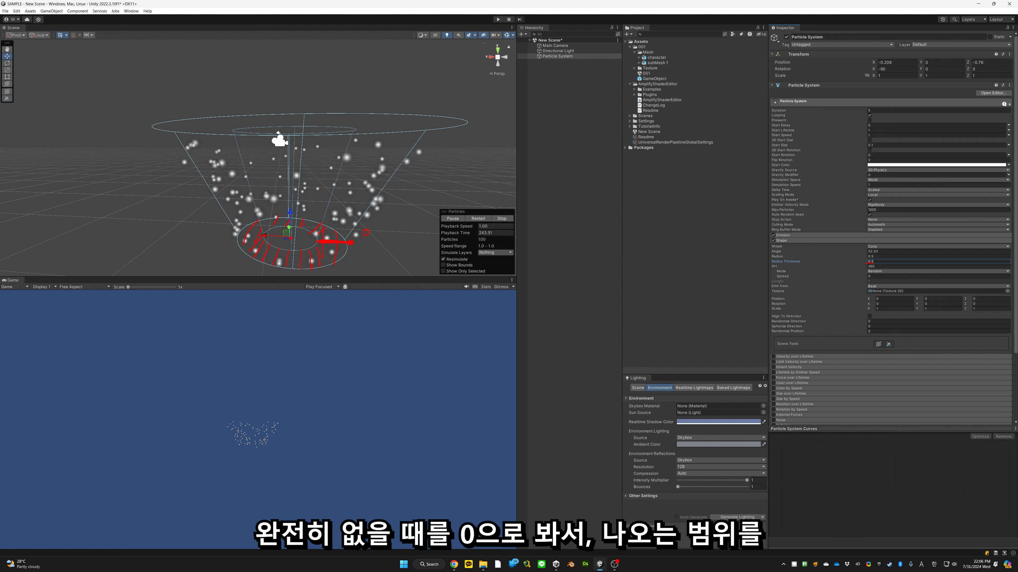
left_click(878, 262)
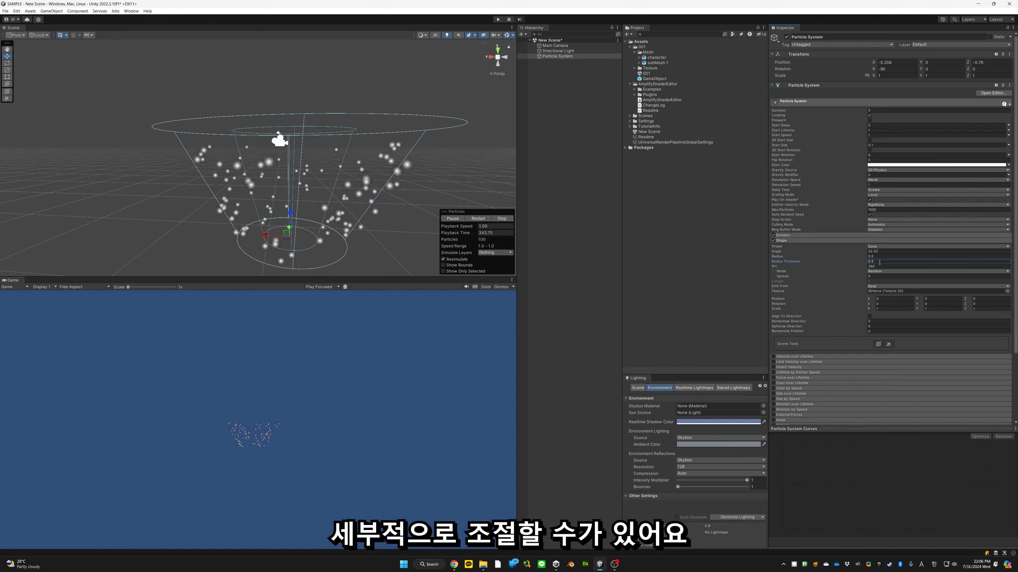
type("0")
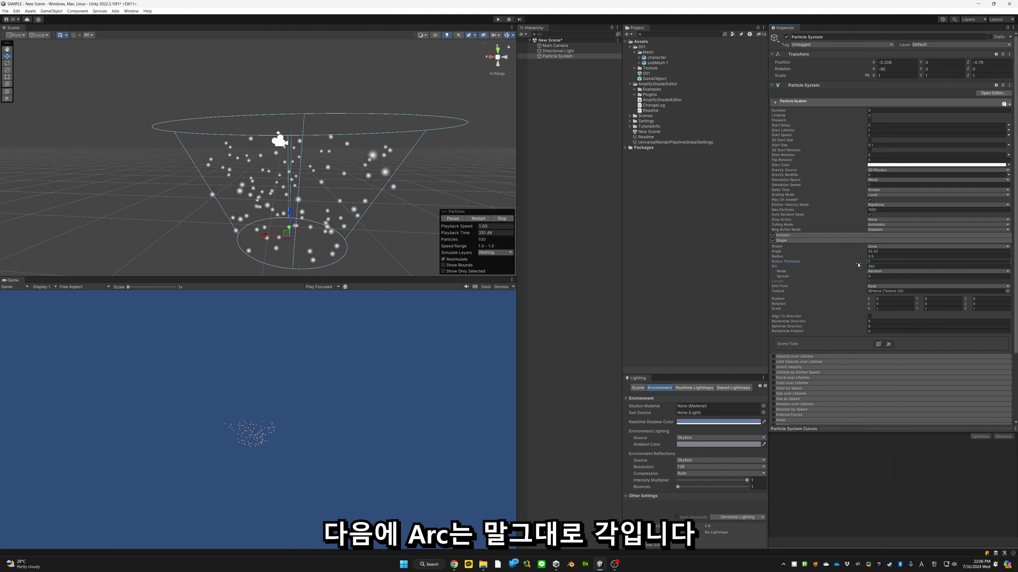
Step: Limit the cone's Arc to 180 degrees, inspect the emission from above, and adjust the Arc to about 183
left_click(905, 266)
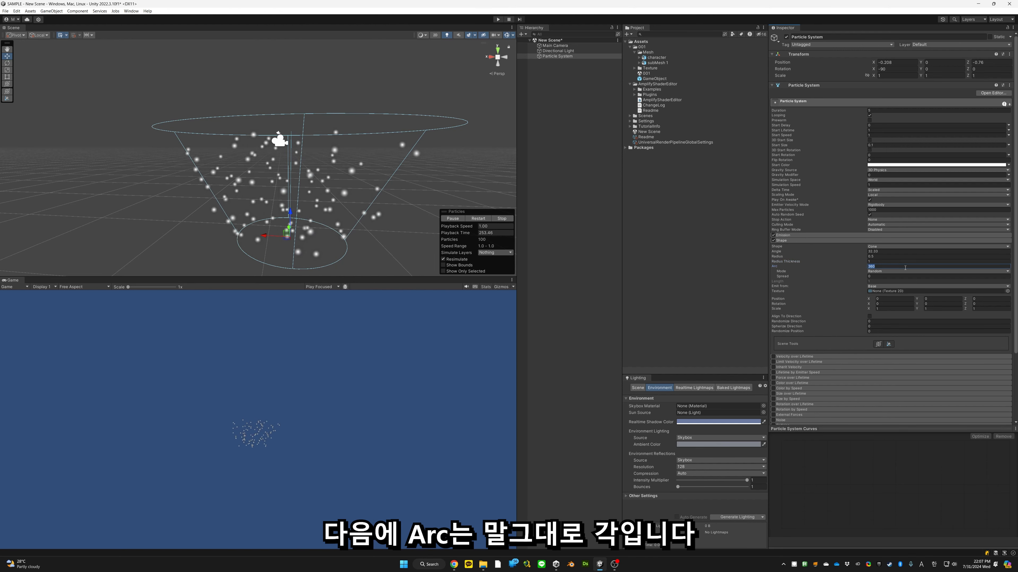
type("180")
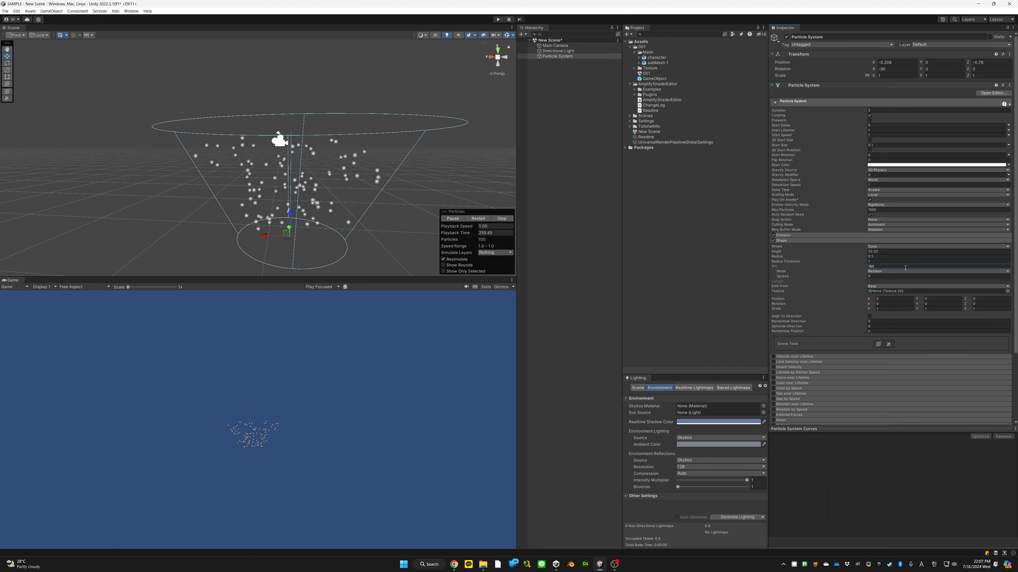
left_click_drag(387, 186, 389, 281, "alt")
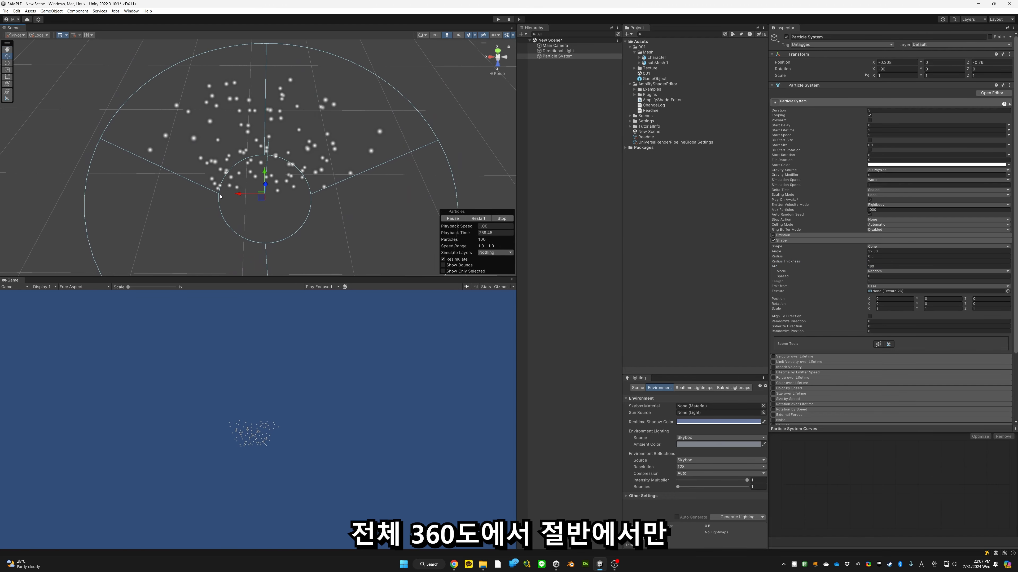
left_click_drag(857, 267, 856, 267)
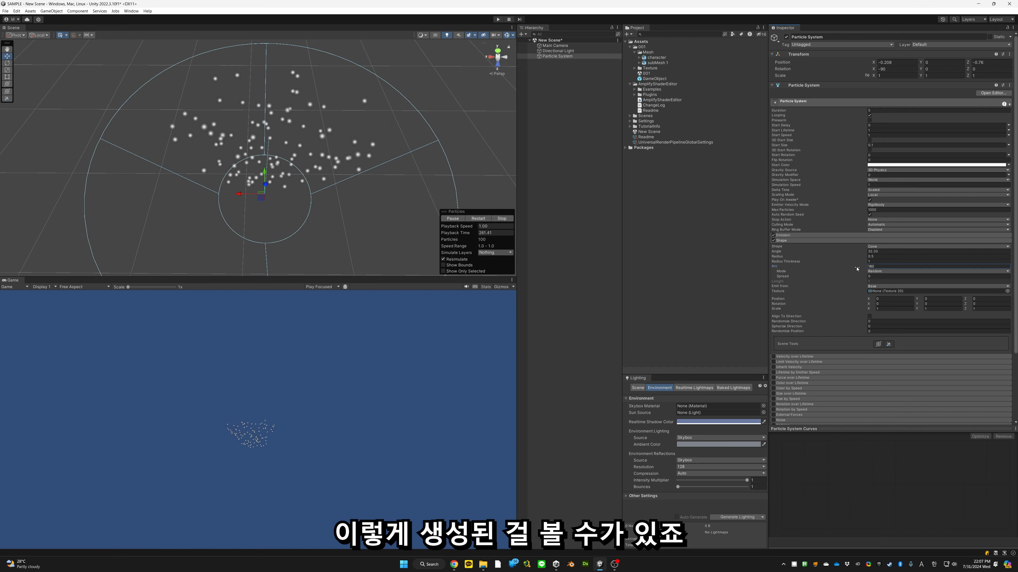
left_click_drag(857, 268, 860, 268)
left_click_drag(384, 224, 391, 128, "alt")
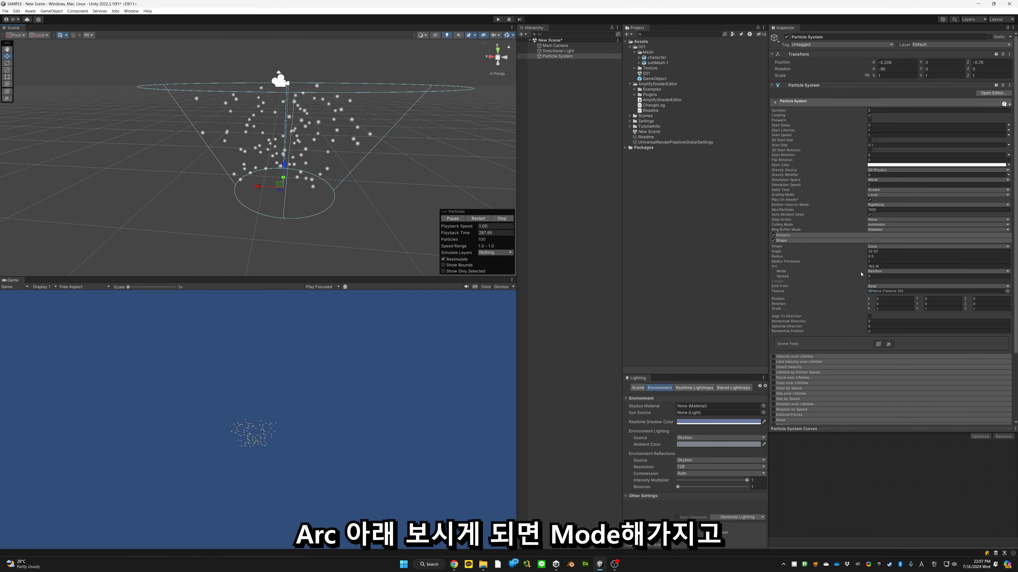
Step: Review the Arc Mode options, keep Random, and inspect how the particles spawn from another side
left_click(871, 273)
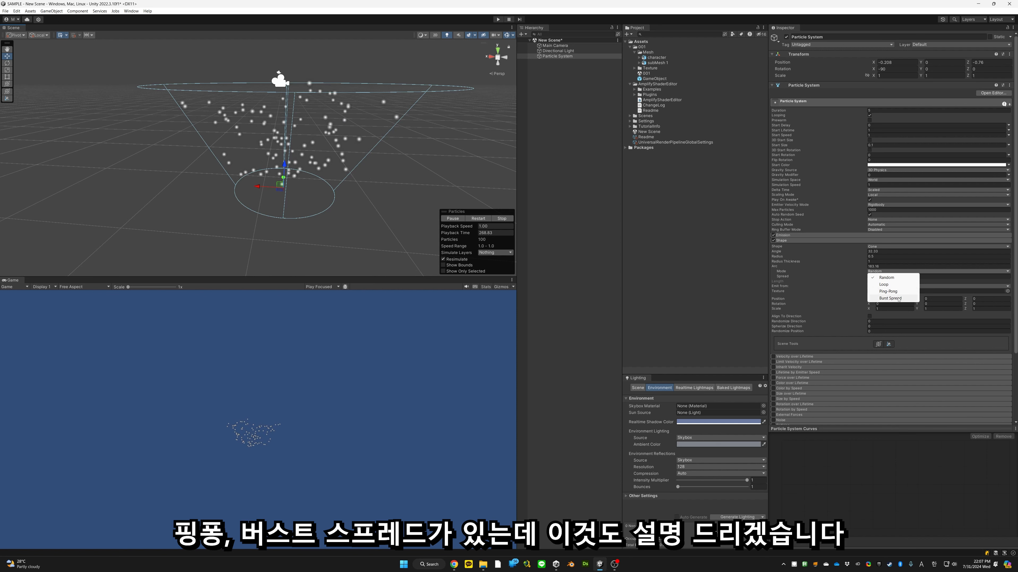
left_click(886, 278)
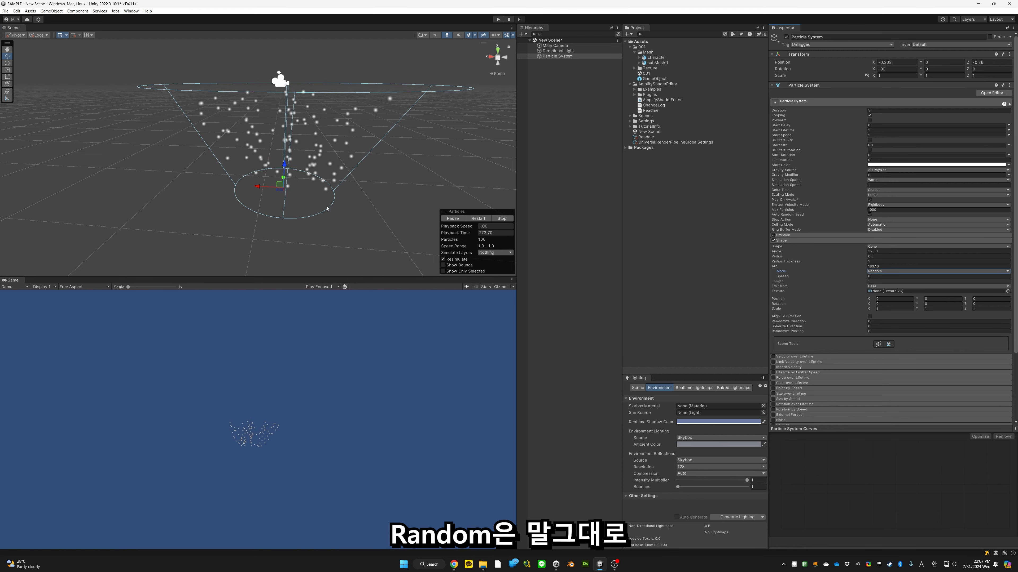
left_click_drag(327, 208, 411, 202, "alt")
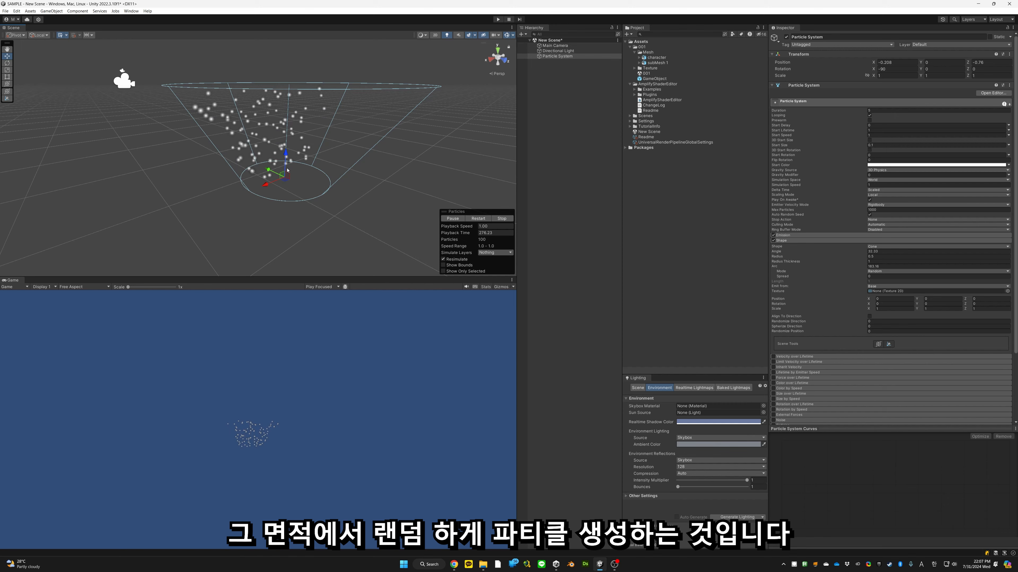
Step: Switch the Arc Mode to Loop and lower the cone's Radius Thickness to 0
left_click(889, 272)
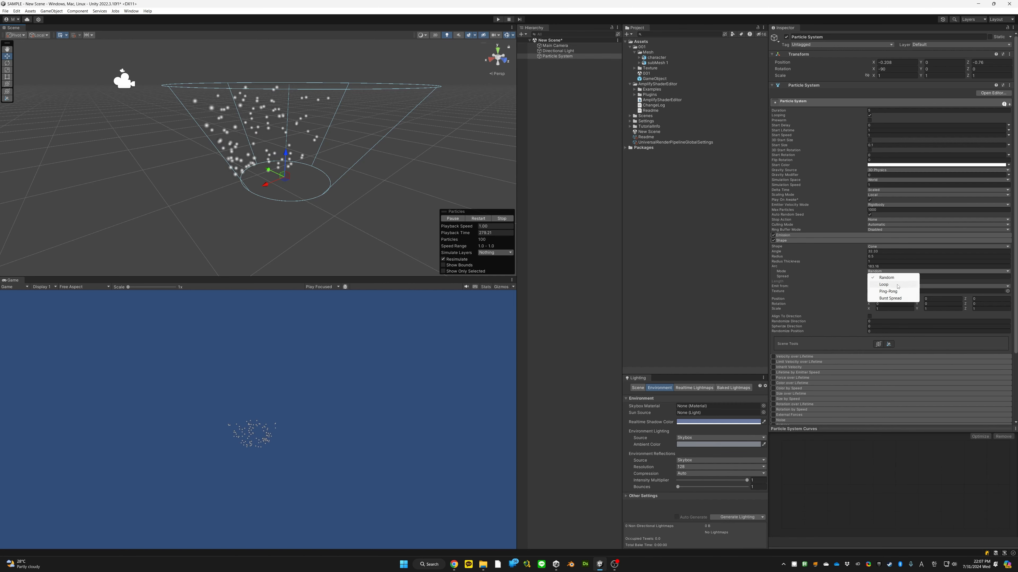
left_click(897, 283)
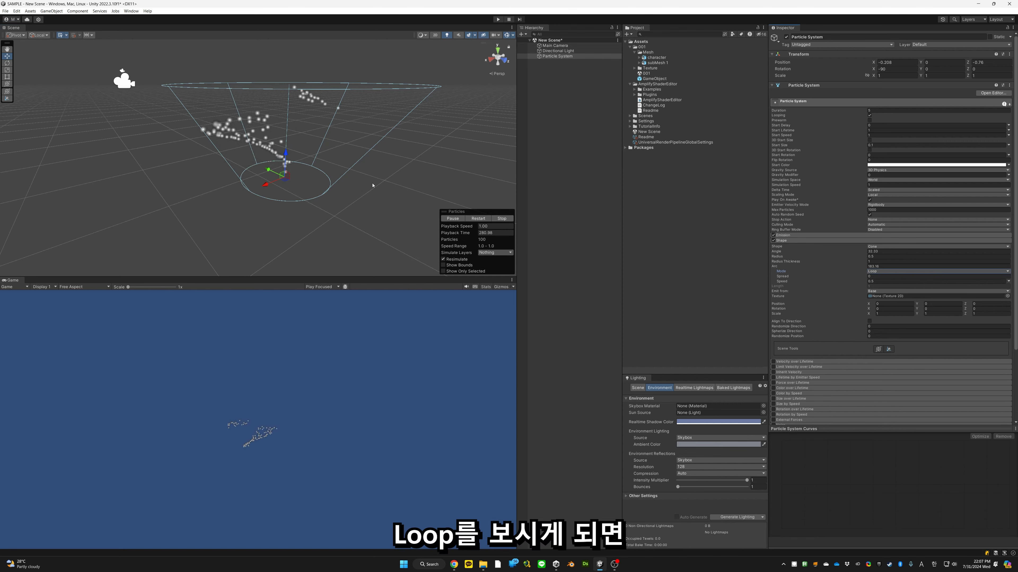
left_click_drag(372, 185, 321, 250, "alt")
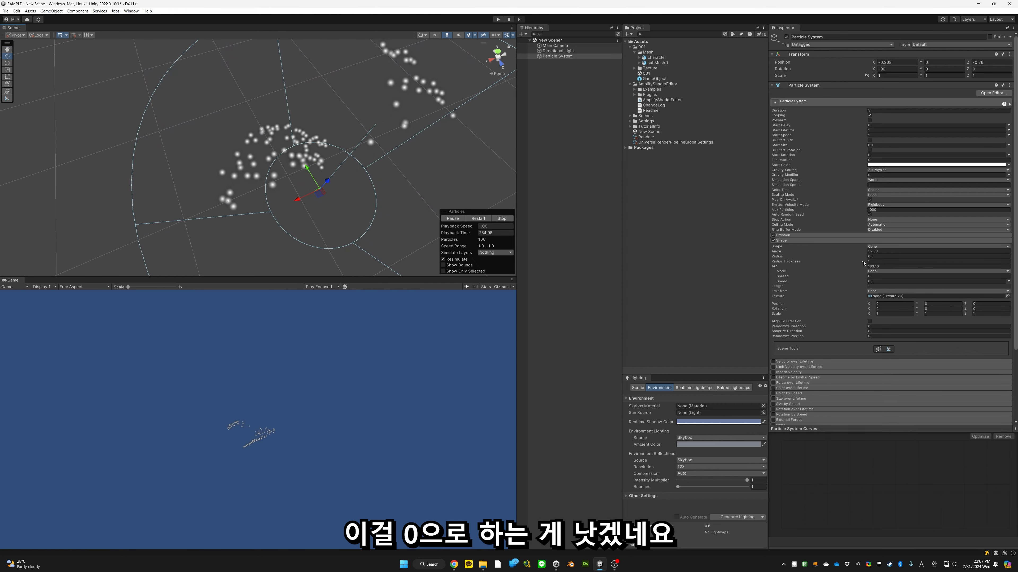
left_click_drag(864, 263, 846, 264)
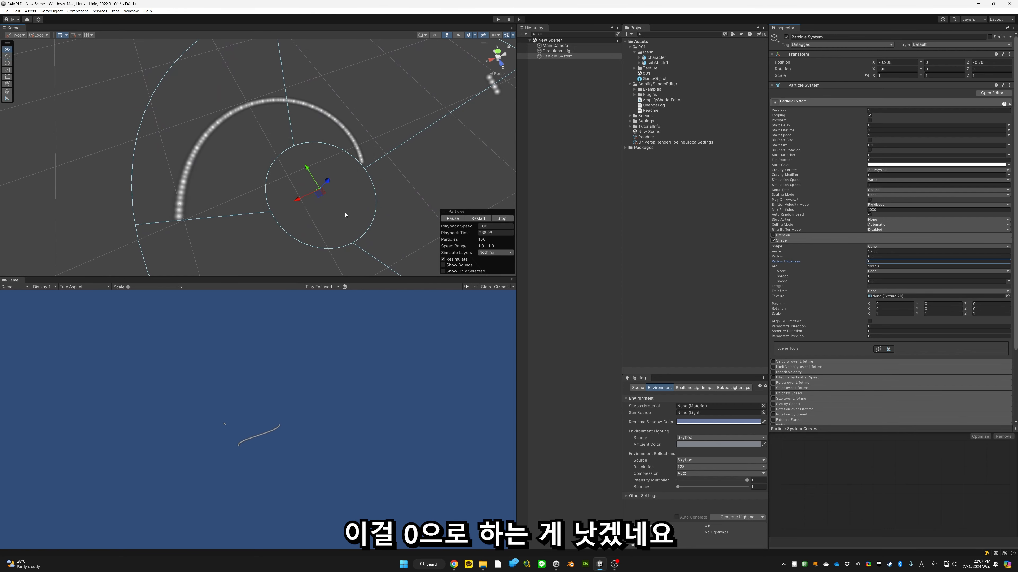
left_click_drag(346, 215, 256, 167, "alt")
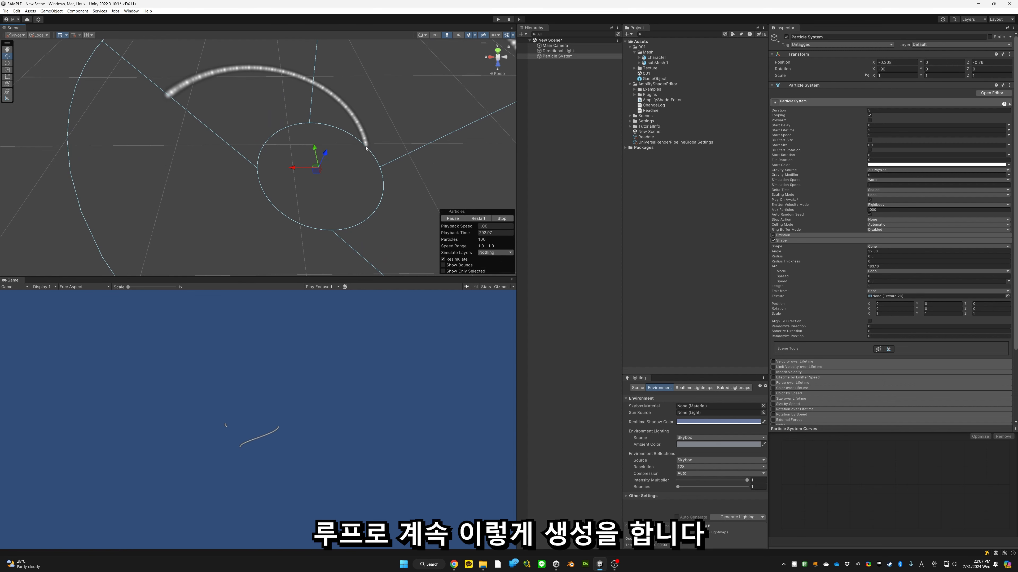
Step: Try the Ping-Pong Arc Mode, then switch the mode to Burst Spread
left_click(891, 271)
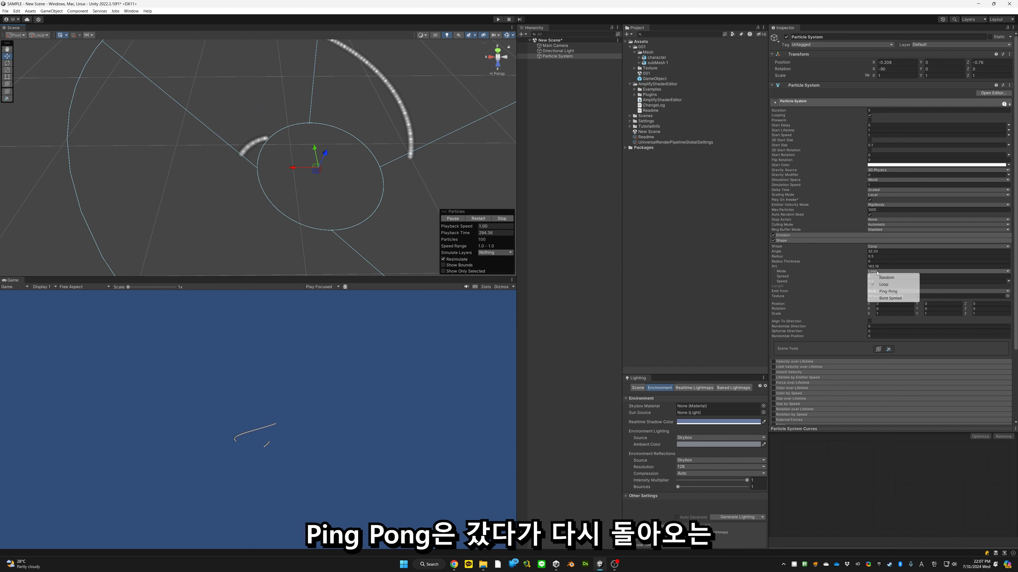
left_click(888, 292)
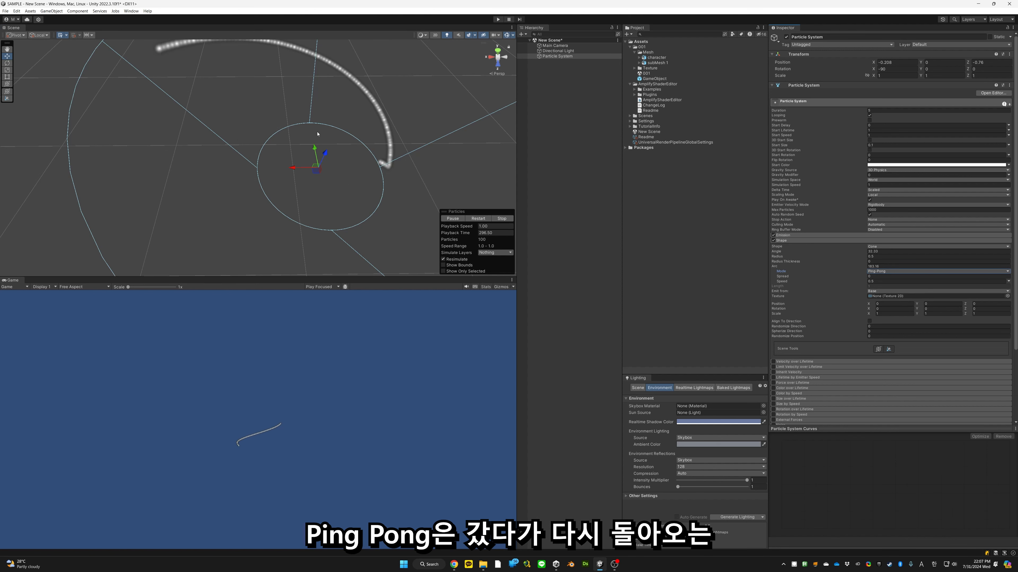
left_click(891, 271)
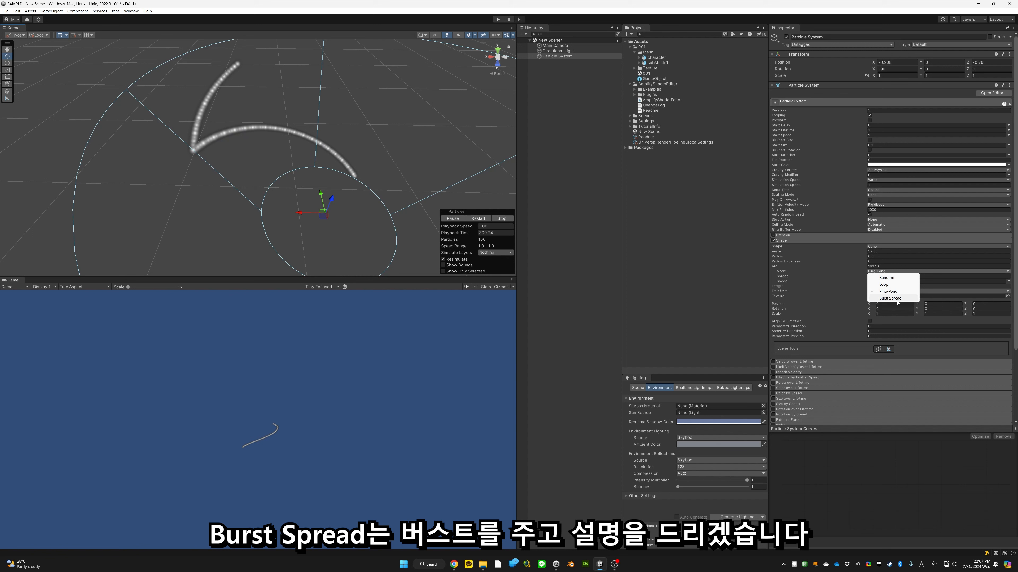
left_click(890, 299)
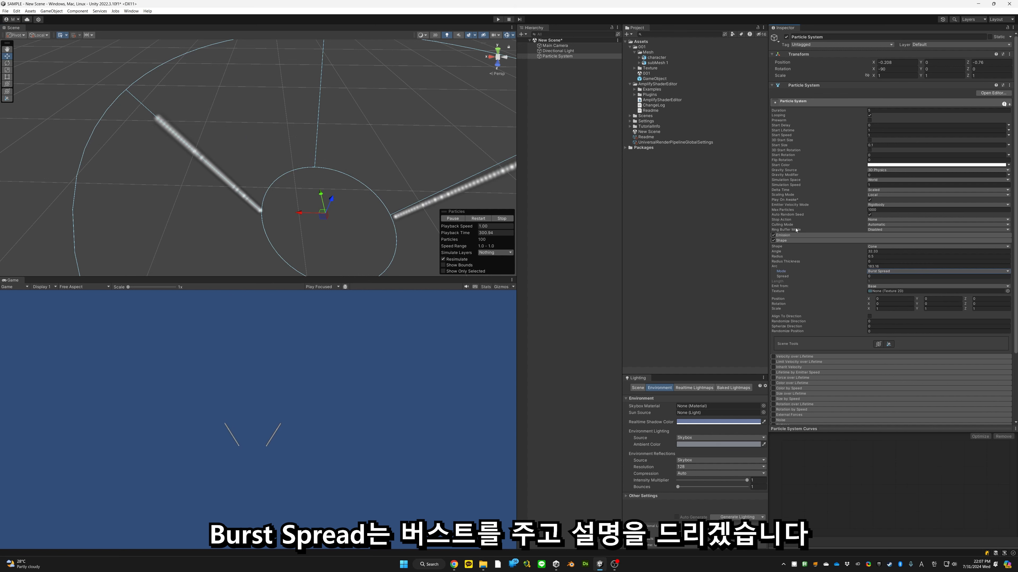
Step: Replace continuous emission with a 30-particle burst, setting Rate over Time to 0 and the shape's Arc to 360
left_click(783, 235)
left_click(877, 242)
type("0")
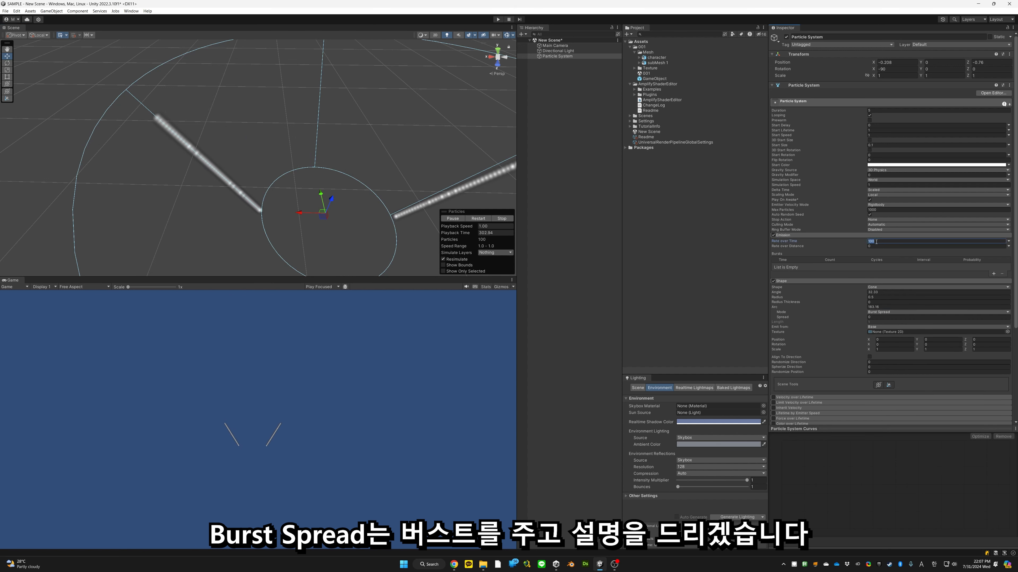
left_click(993, 274)
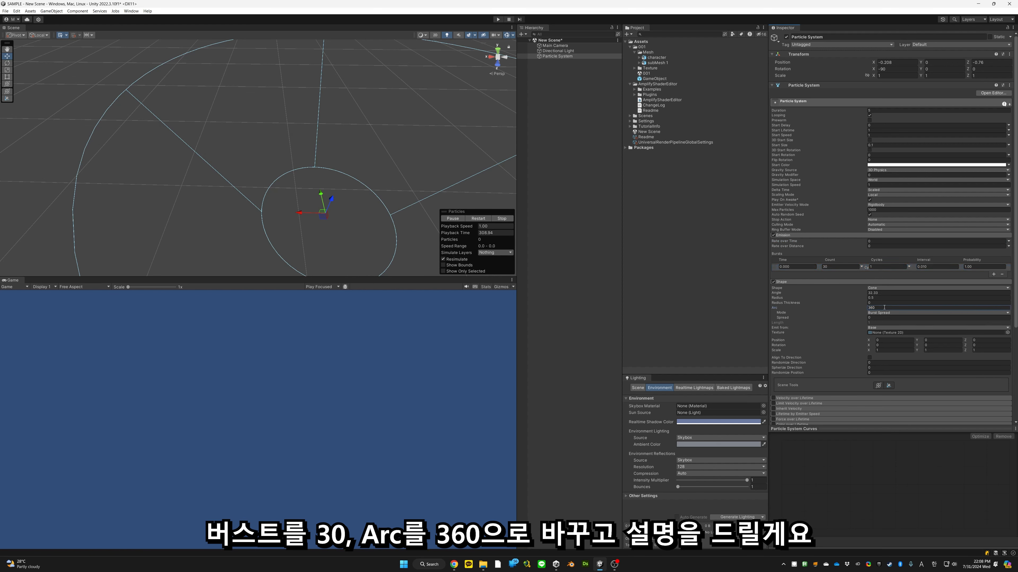
scroll(389, 220, "down", 5)
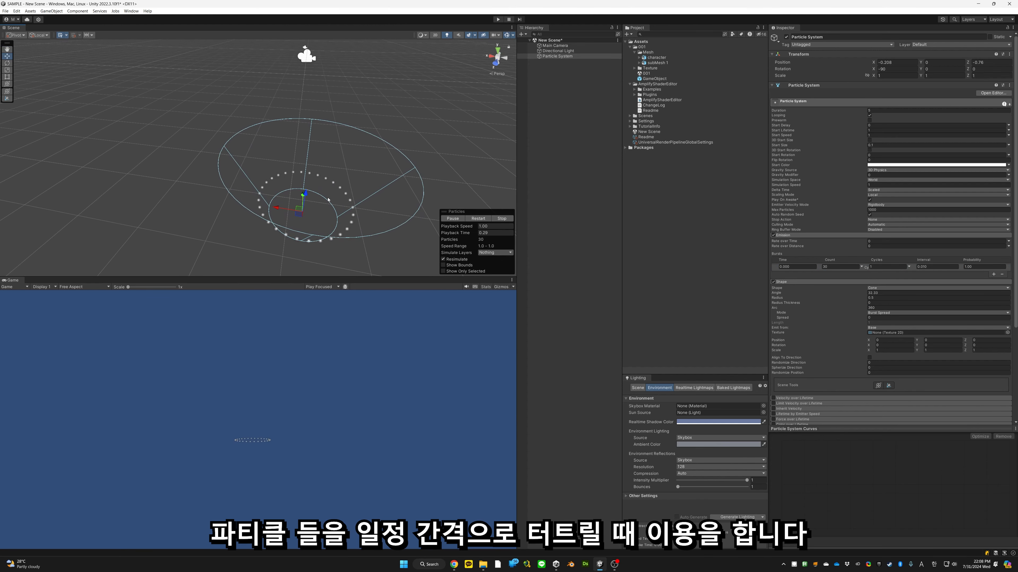
Step: Try a small Spread on the arc with a burst count of 100, then return Spread to 0
left_click_drag(862, 318, 863, 319)
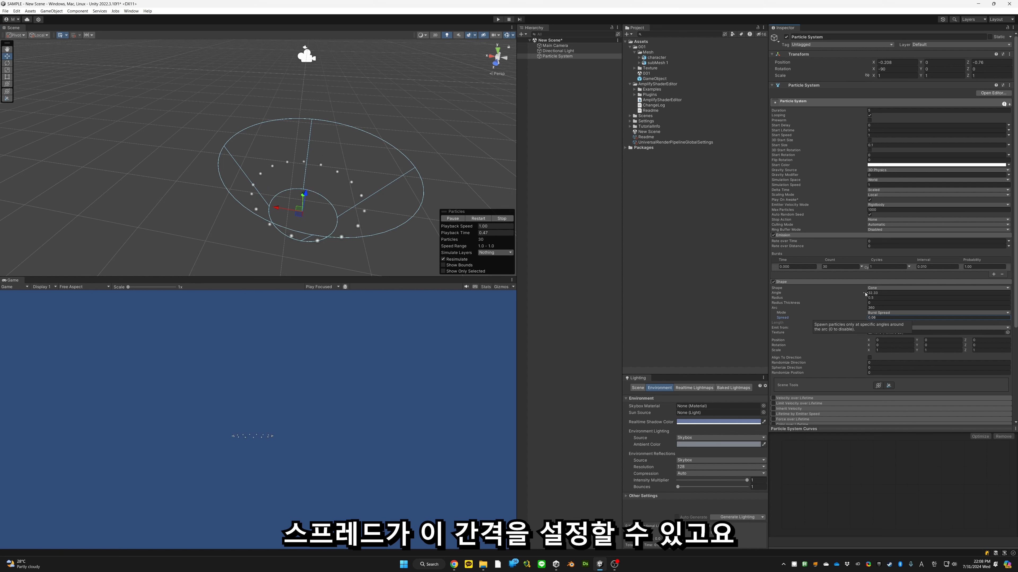
left_click(836, 266)
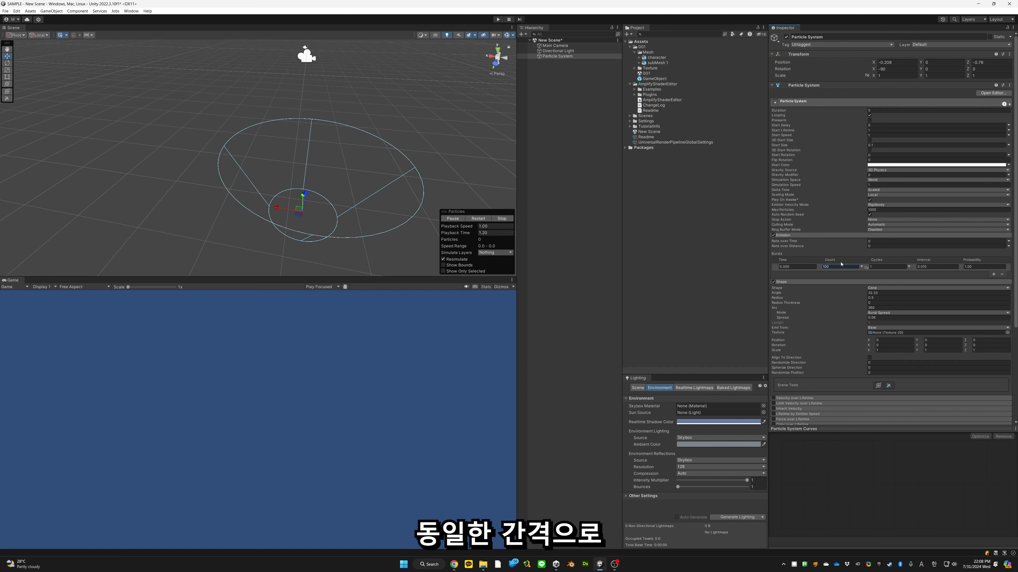
right_click(836, 268)
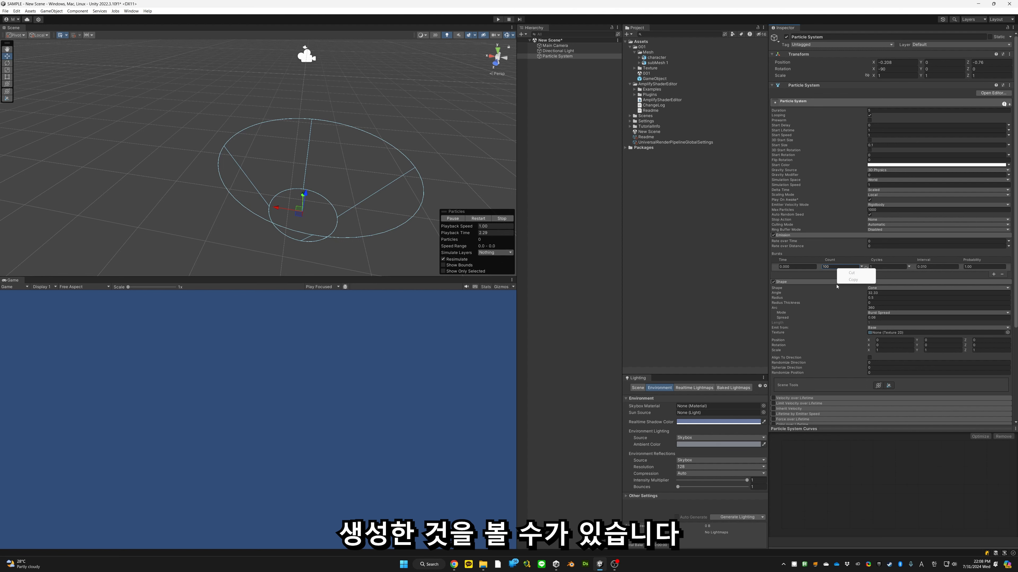
left_click_drag(860, 319, 858, 319)
right_click_drag(391, 199, 383, 192)
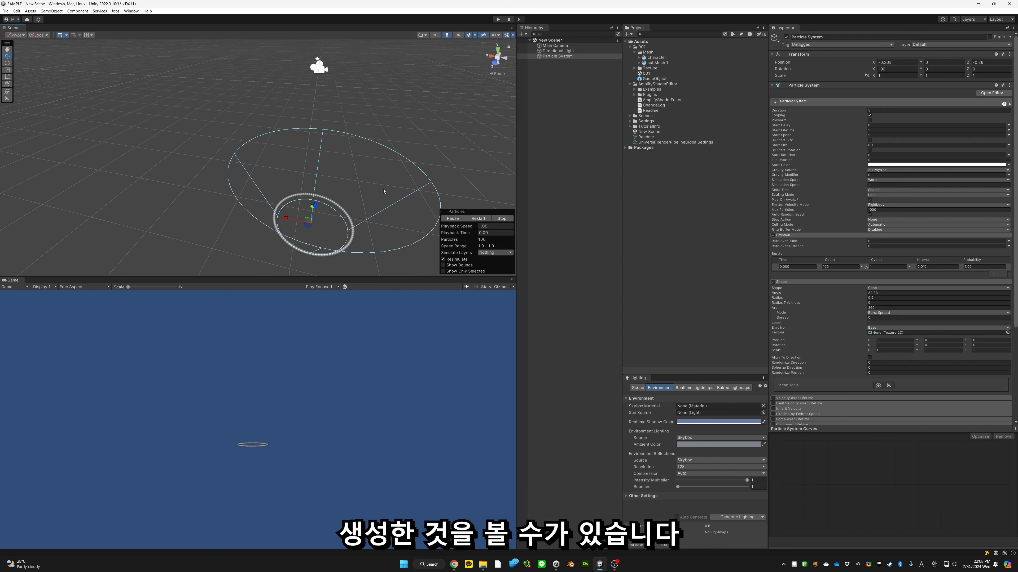
Step: Set the burst count to 10 and switch the cone's Arc Mode to Random
left_click(842, 266)
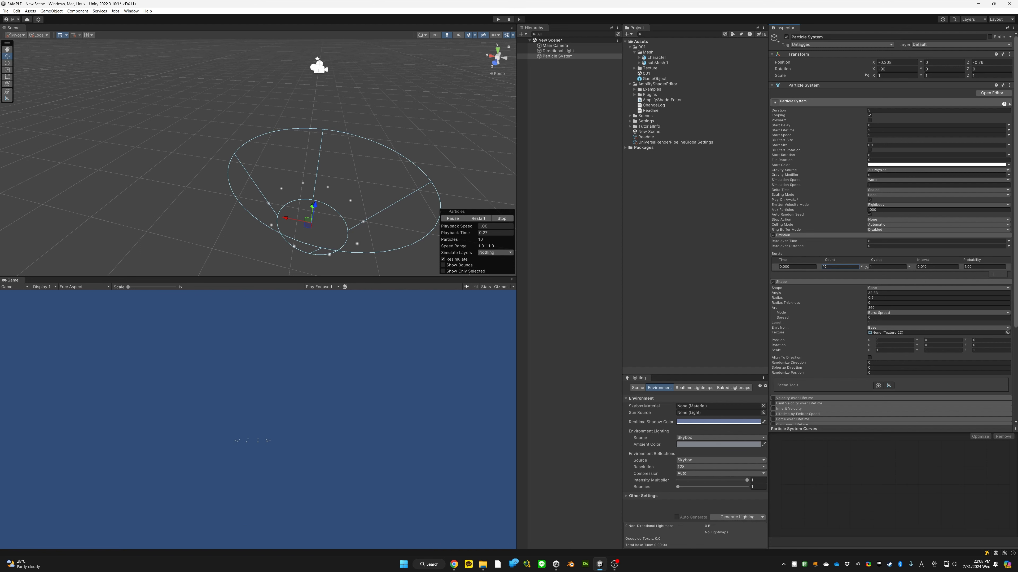
left_click(878, 312)
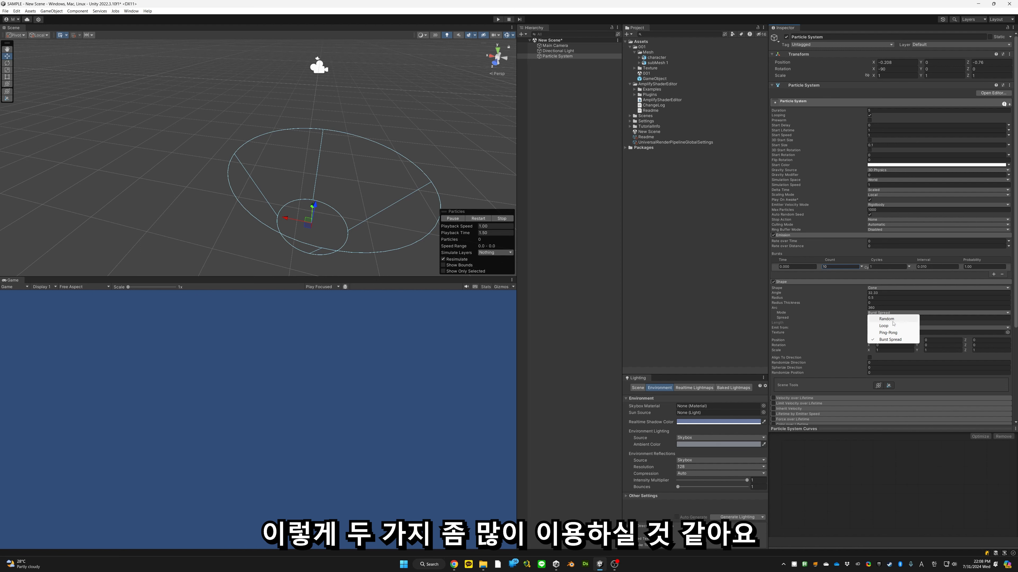
left_click(887, 319)
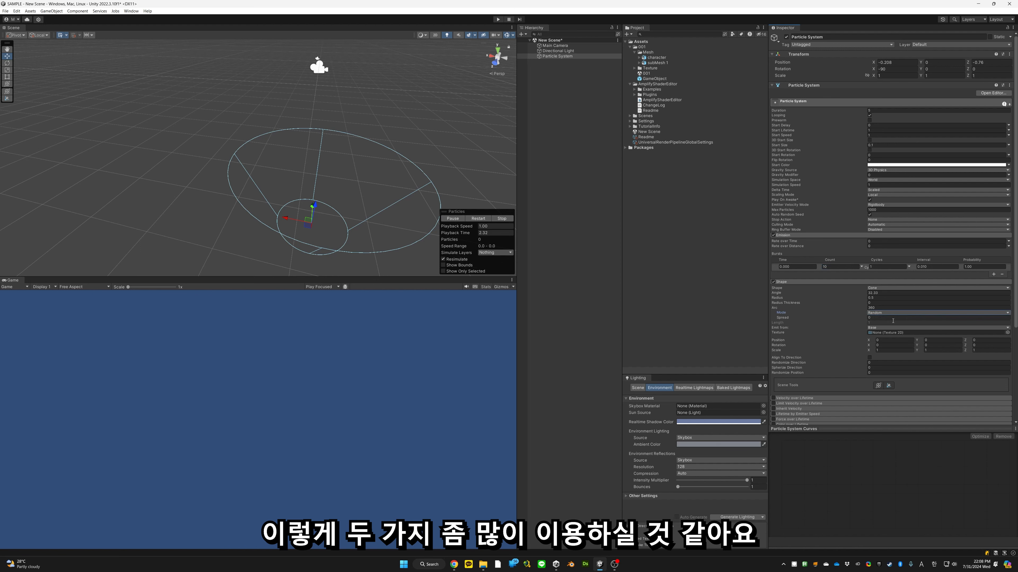
Step: Set the cone's Emit from option to Volume
middle_click_drag(410, 219, 359, 221)
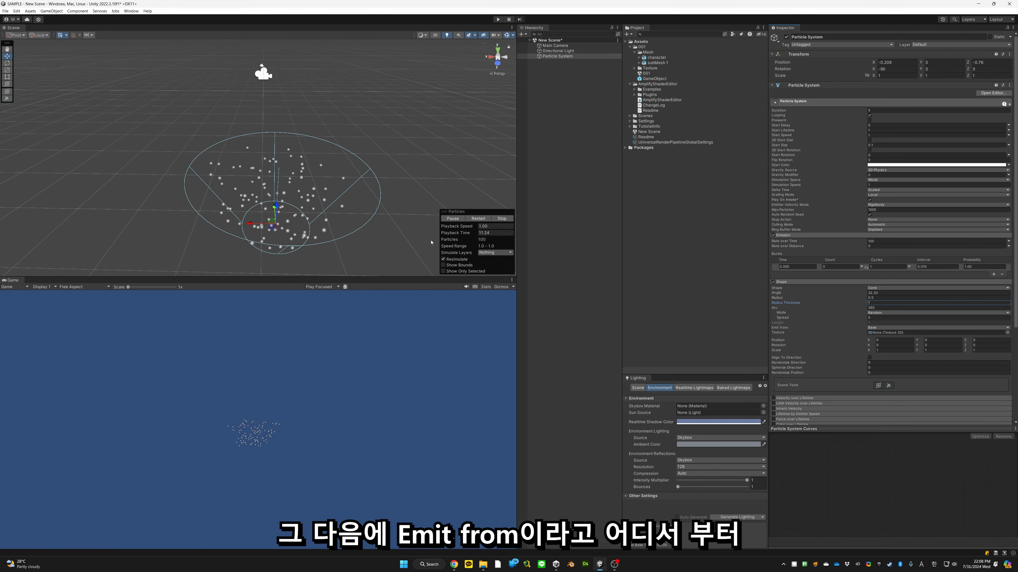
left_click_drag(431, 242, 344, 189, "alt")
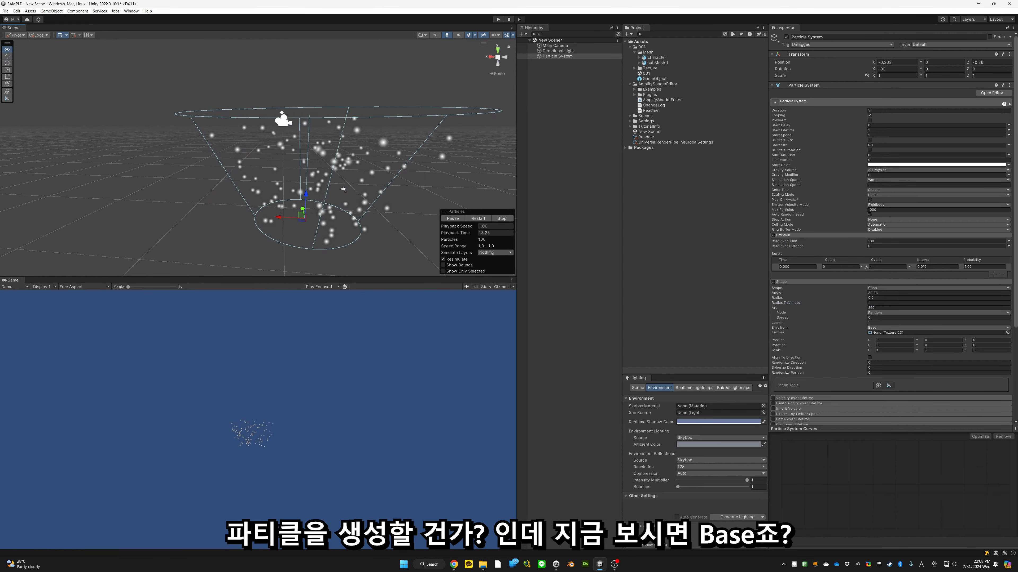
scroll(344, 190, "down", 3)
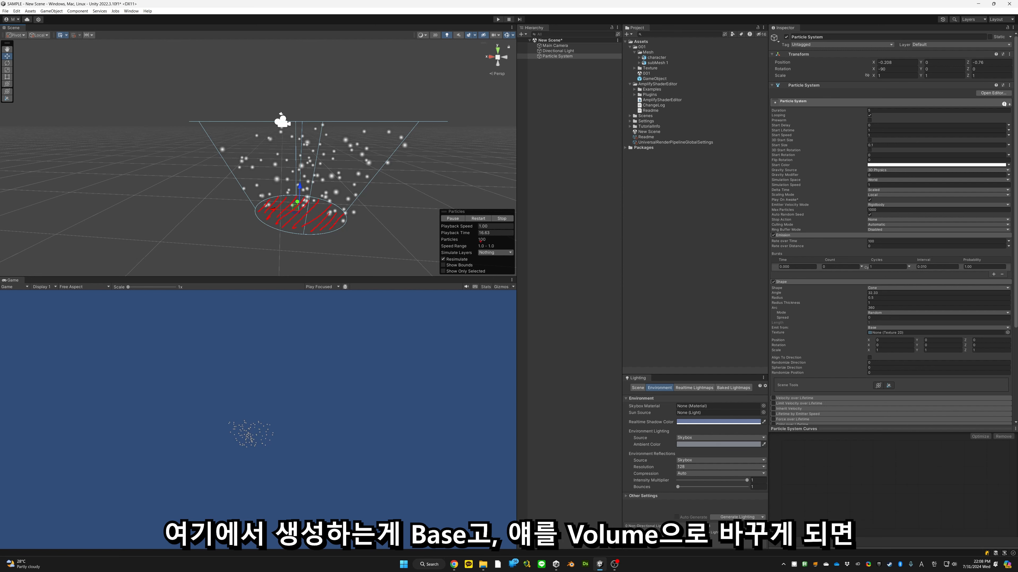
left_click(889, 328)
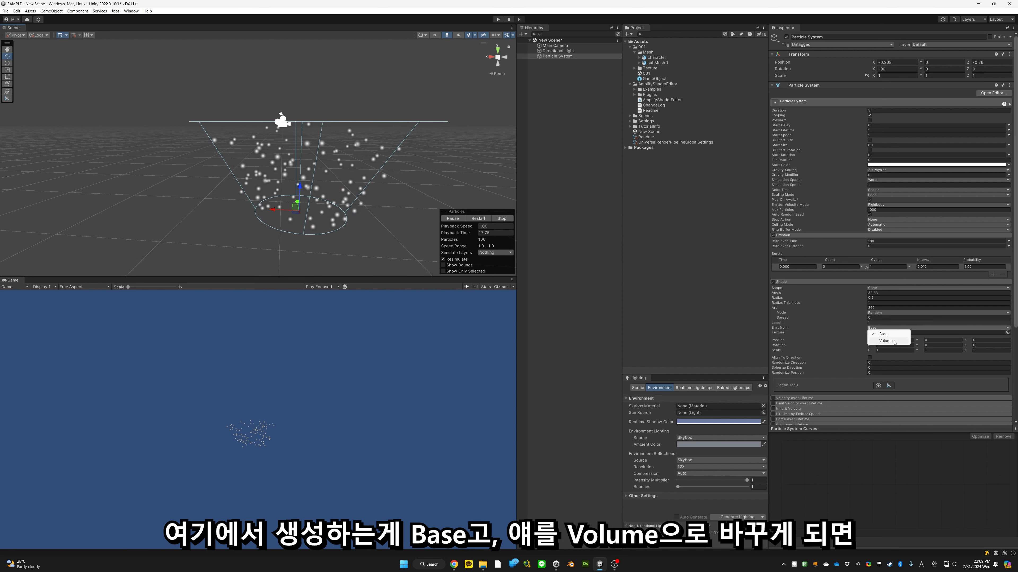
left_click(889, 341)
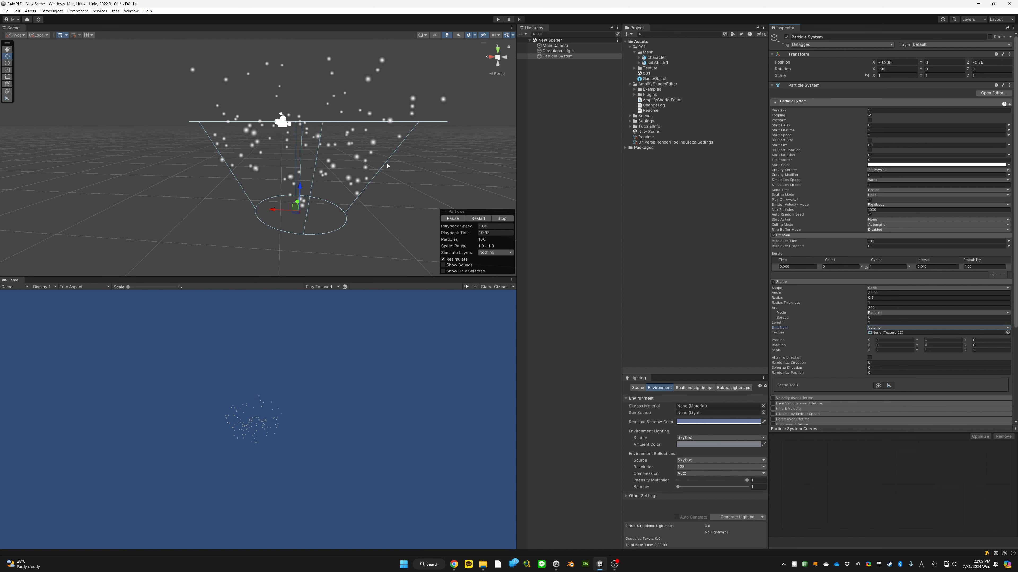
left_click_drag(190, 121, 197, 132)
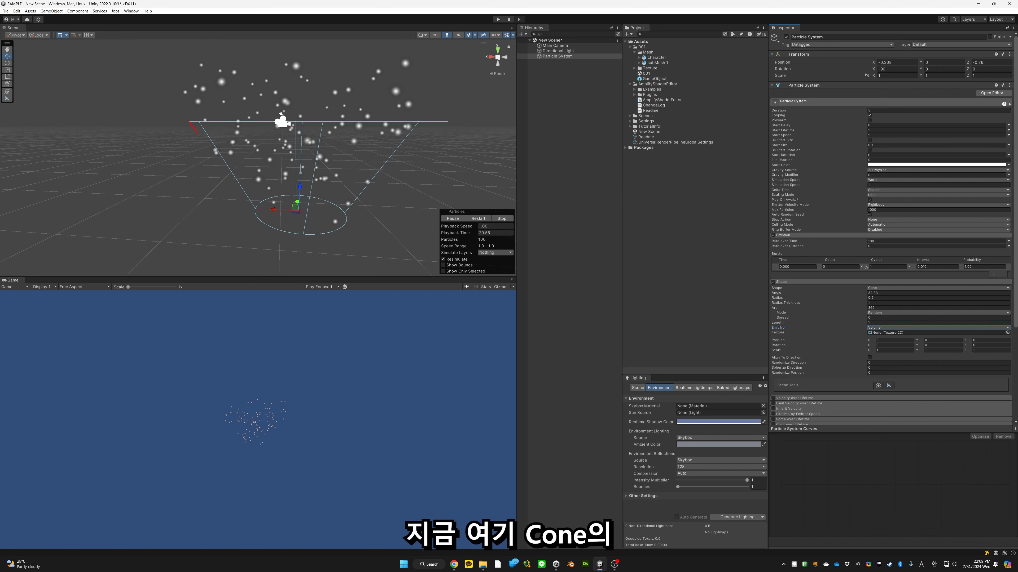
left_click_drag(438, 123, 368, 215)
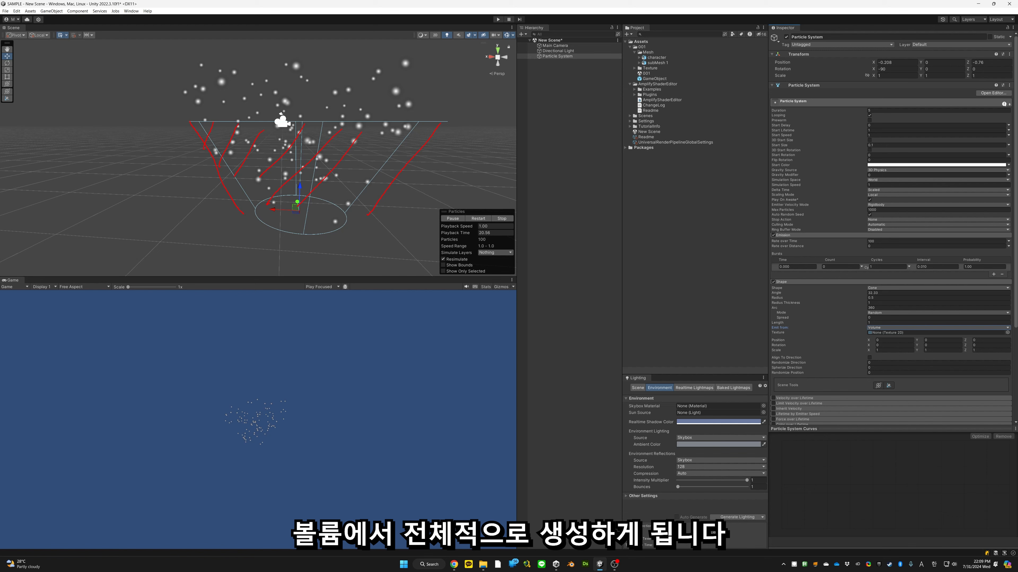
key("Escape")
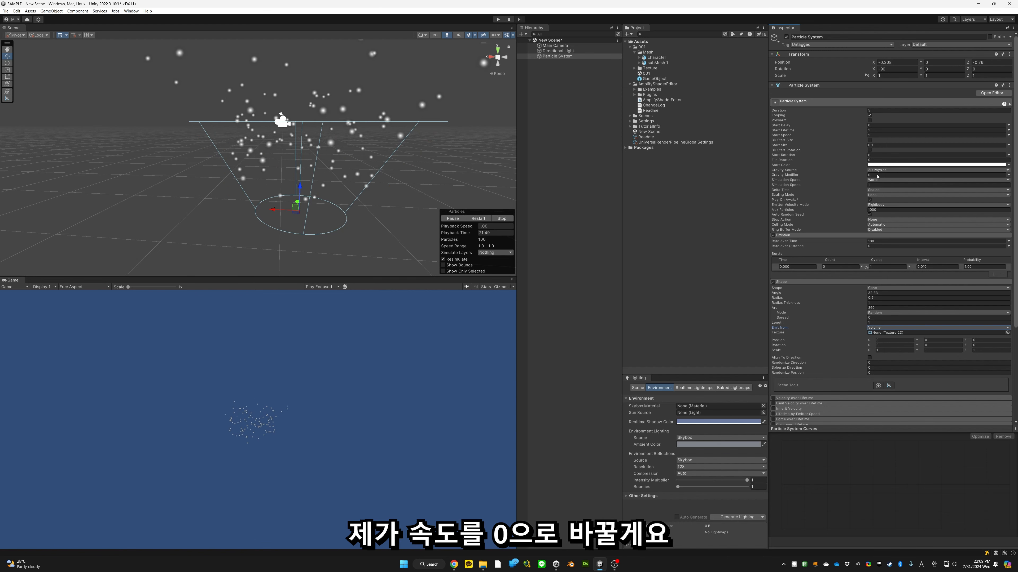
Step: Set the Start Speed to 0 and inspect where particles spawn inside the cone
left_click(921, 135)
type("0")
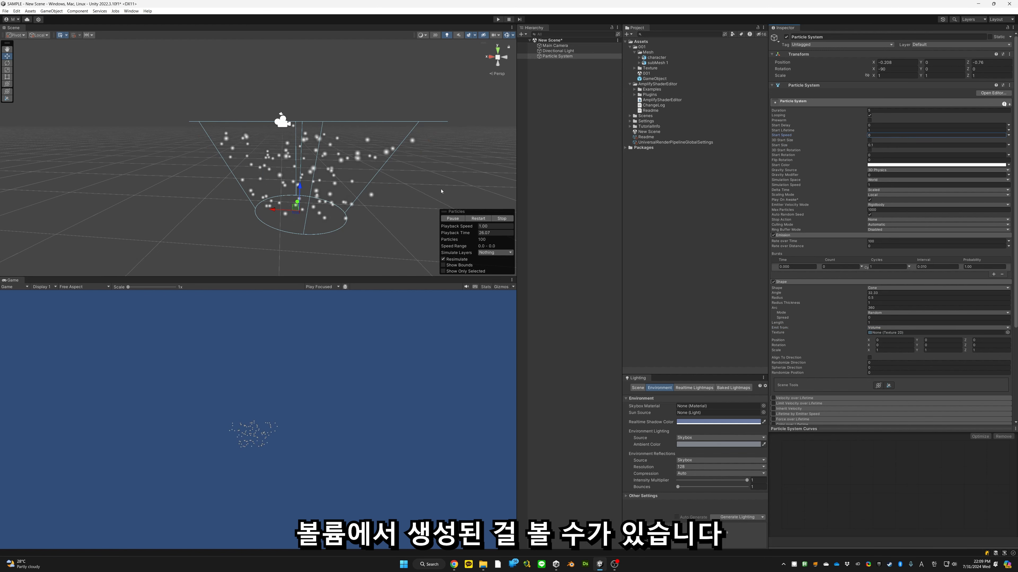
left_click_drag(441, 192, 395, 170, "alt")
middle_click_drag(394, 170, 388, 146)
Step: Compare emission from Base, return Emit from to Volume, and reduce the cone's Length to 0.96
left_click(881, 328)
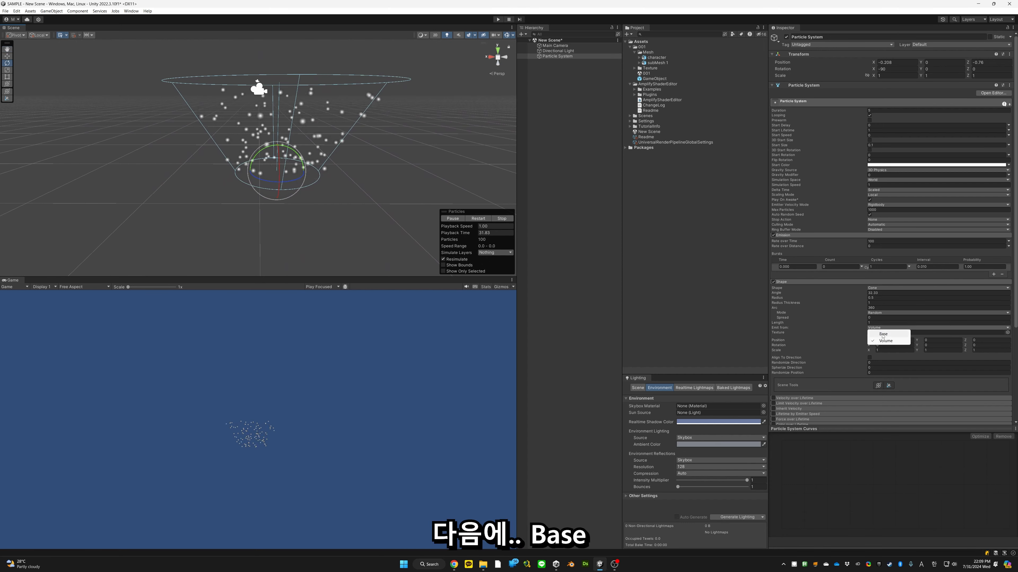
left_click(894, 334)
right_click_drag(347, 207, 337, 186)
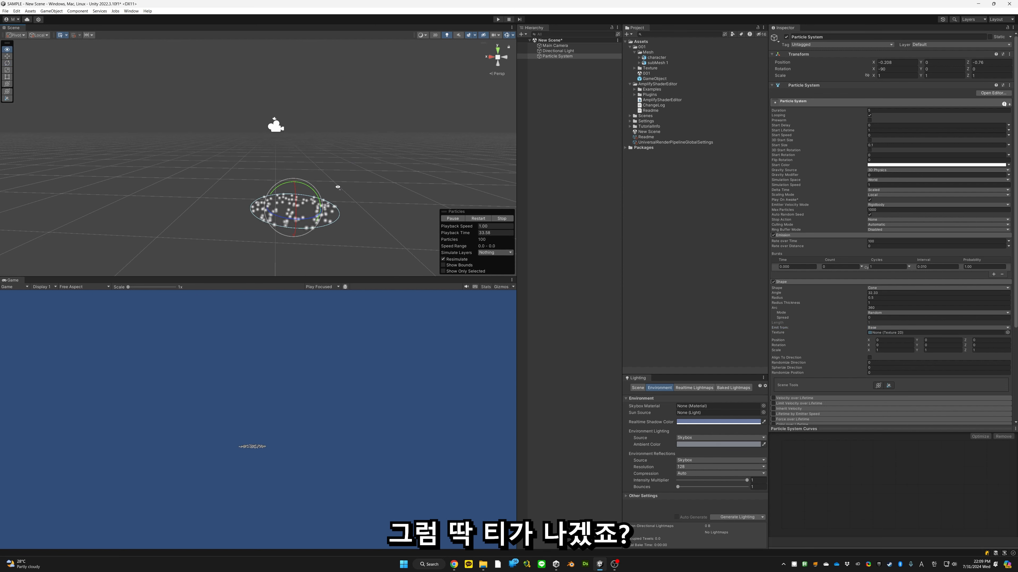
left_click(873, 328)
left_click(874, 339)
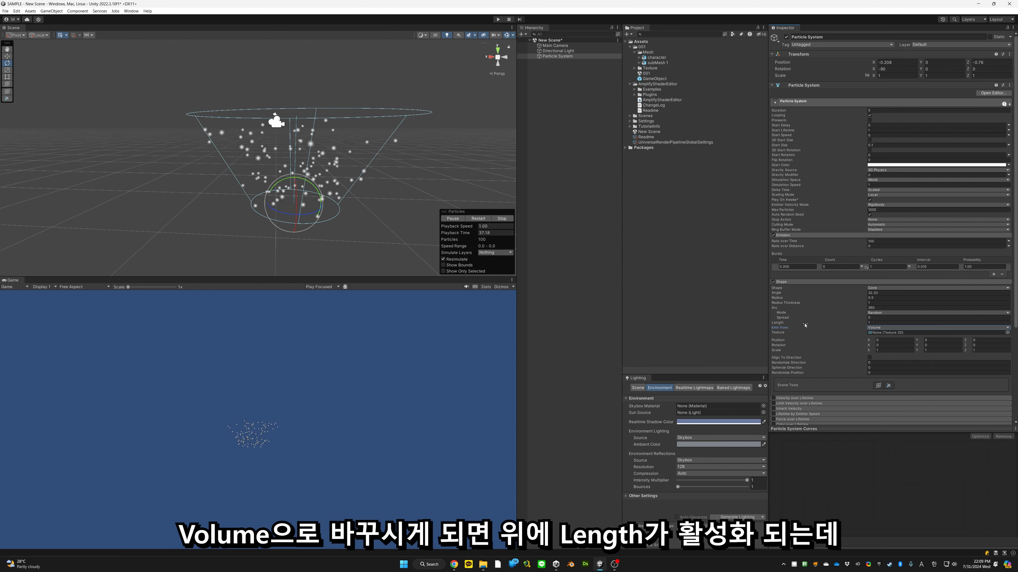
left_click_drag(863, 323, 856, 323)
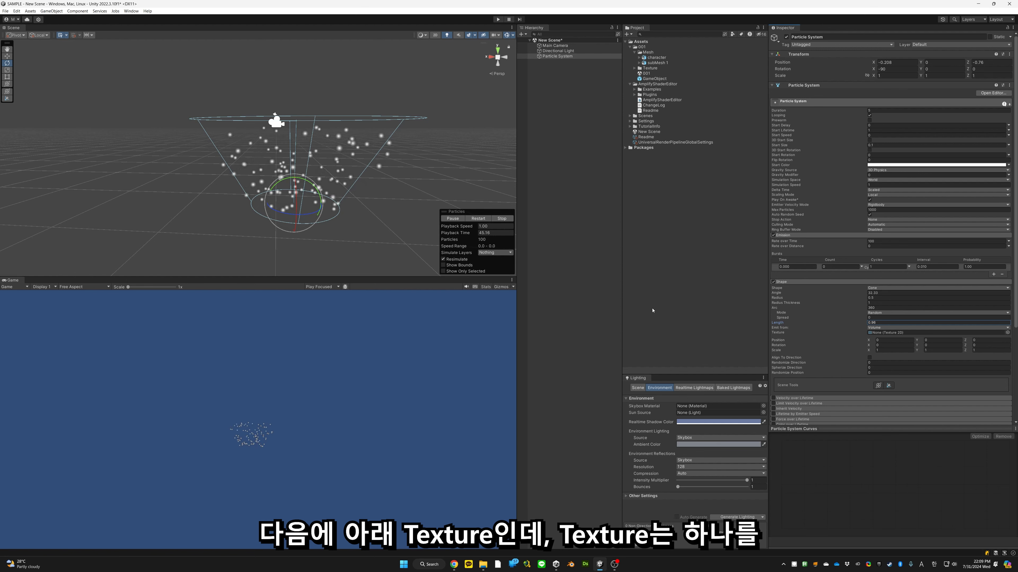
Step: Assign the sample image from the Texture folder as the Shape module's Texture and inspect the coloured particles
left_click_drag(349, 184, 349, 237, "alt")
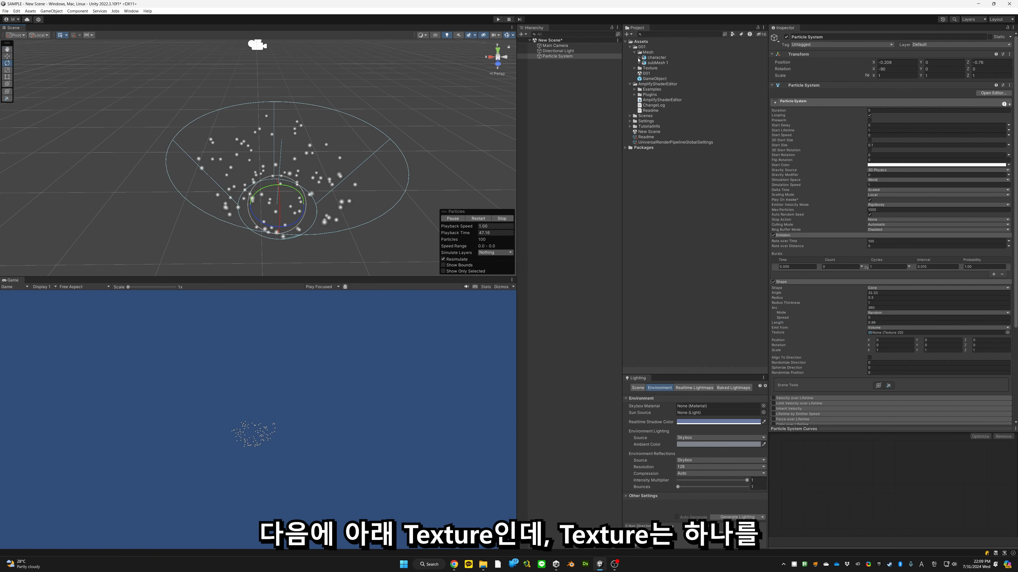
left_click(635, 69)
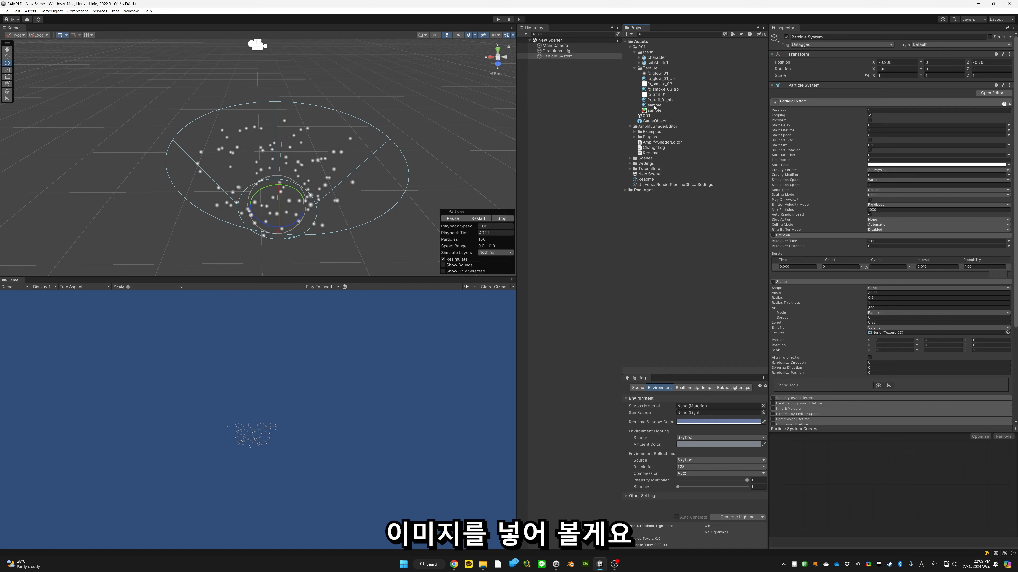
left_click_drag(652, 113, 863, 310)
left_click_drag(879, 336, 879, 336)
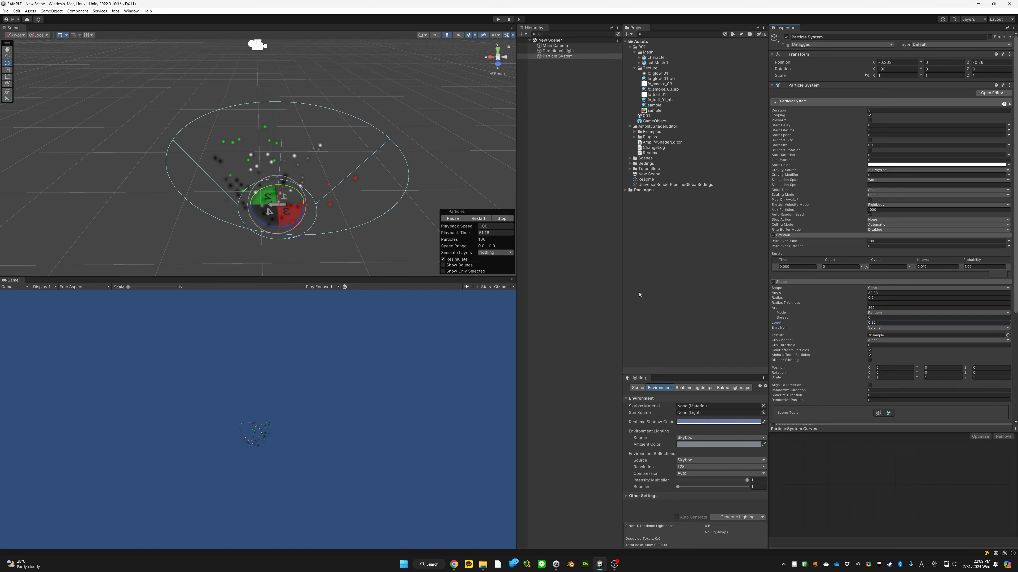
mouse_move(378, 182)
right_mouse_down()
mouse_move(364, 210)
mouse_move(328, 168)
mouse_move(364, 179)
right_mouse_up()
key("w")
key("a")
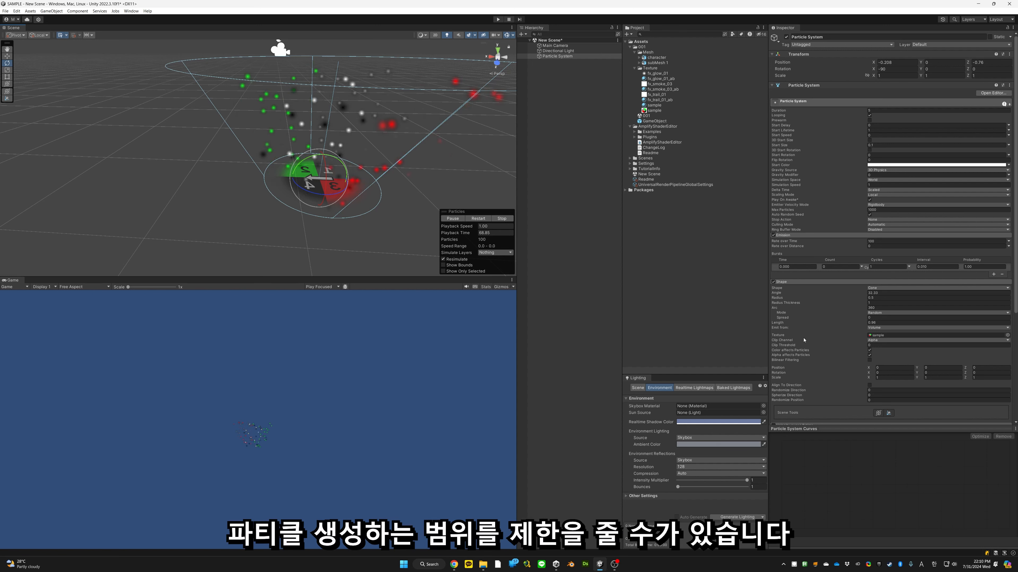
Step: Keep the Clip Channel on Alpha, try a Clip Threshold of 0.5 and lower values, and return it to 0
left_click(882, 340)
left_click(881, 341)
left_click(822, 345)
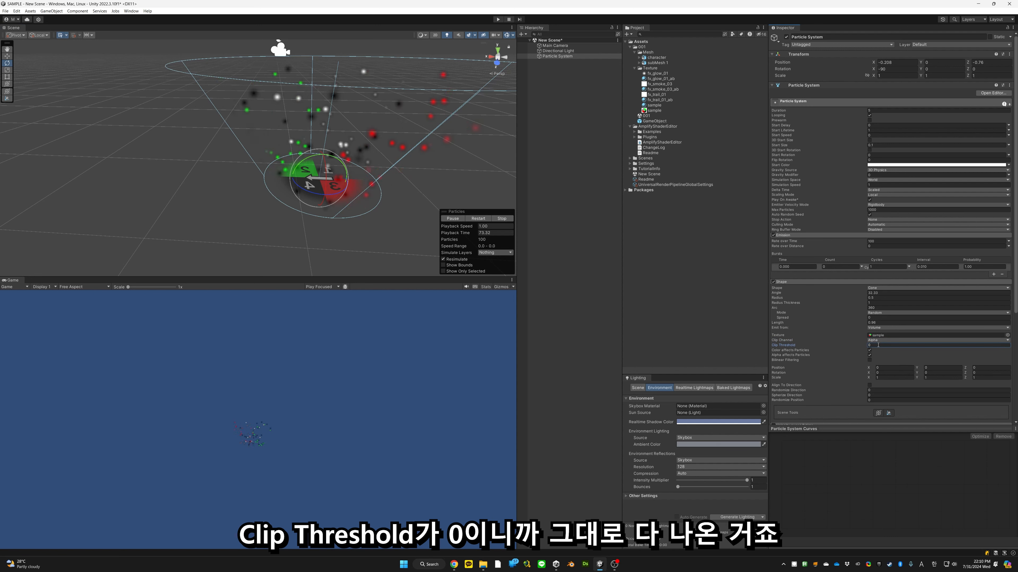
type("0.5")
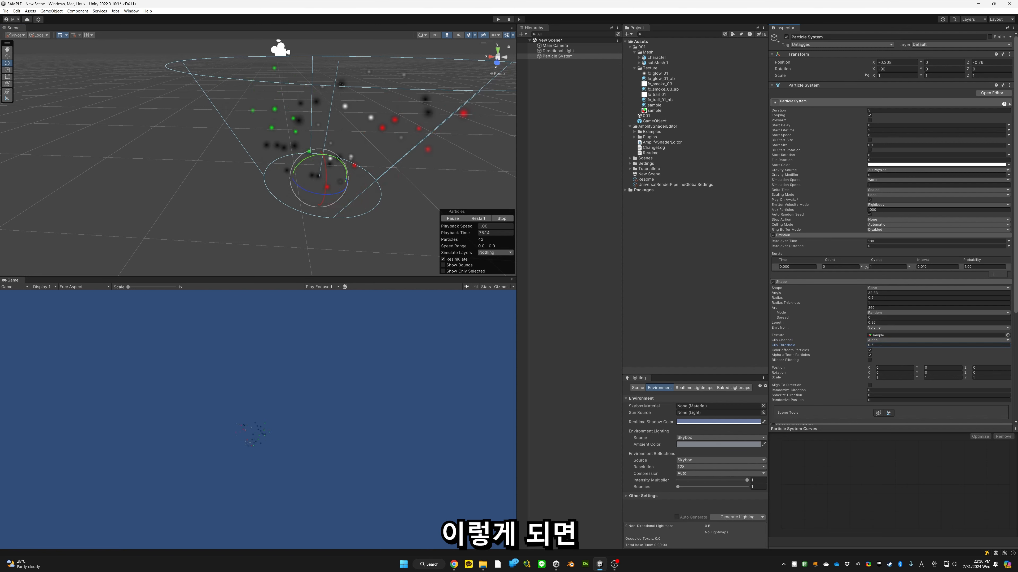
left_click_drag(864, 347, 860, 348)
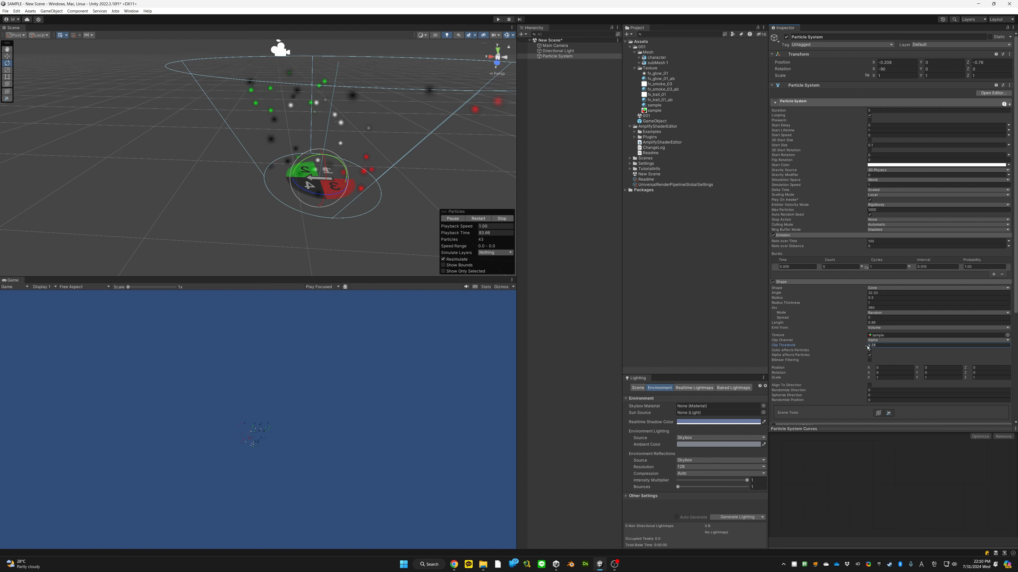
left_click(883, 345)
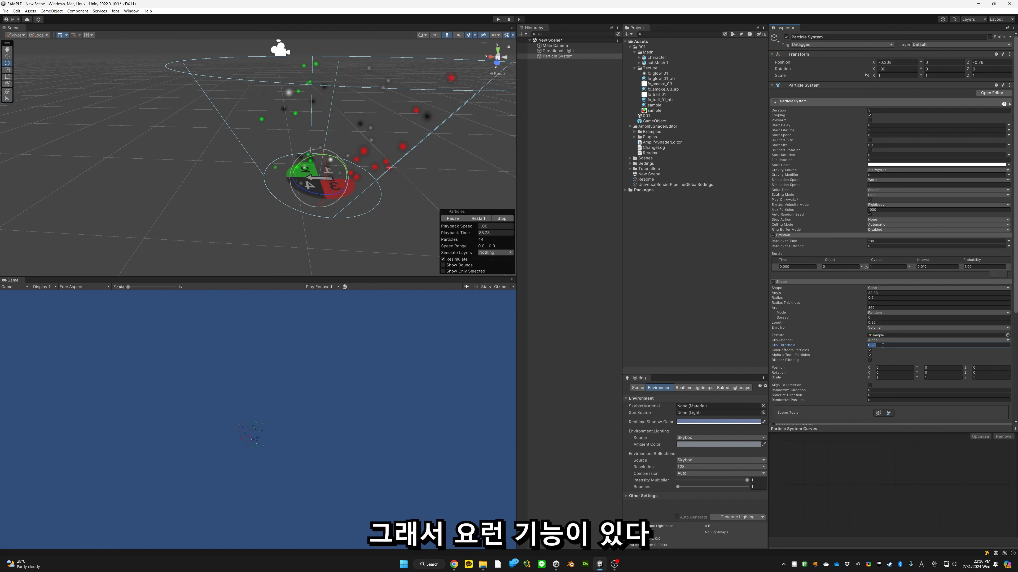
type("0")
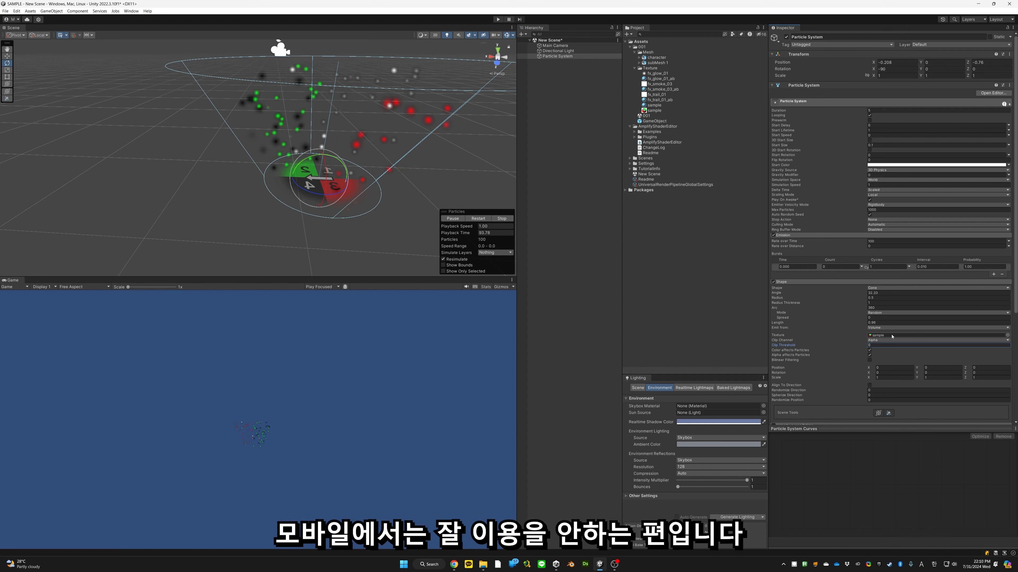
Step: Clear the shape's sample texture, undo the removal, and restart the particle playback
left_click(892, 335)
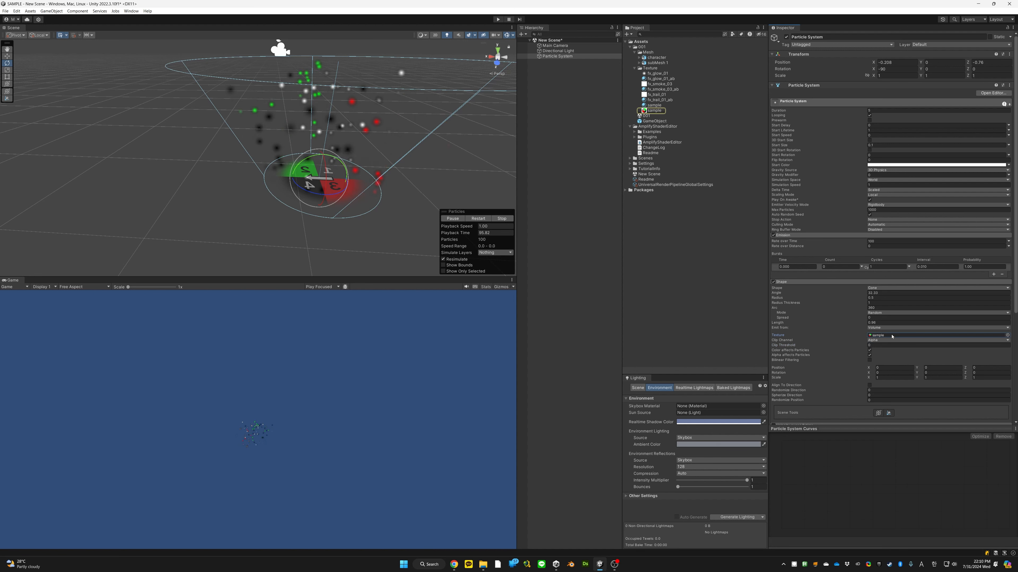
key("Delete")
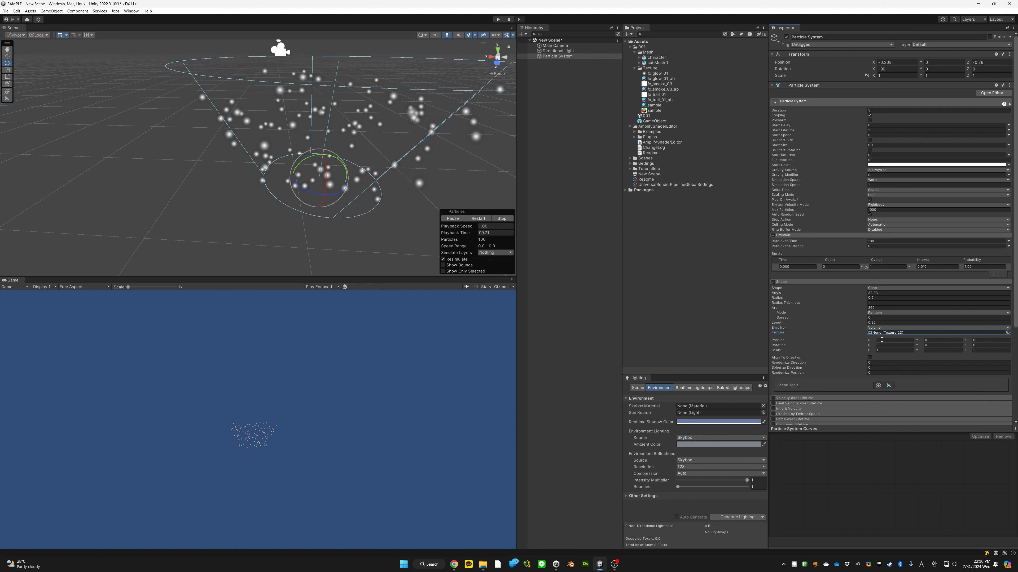
key("ctrl+z")
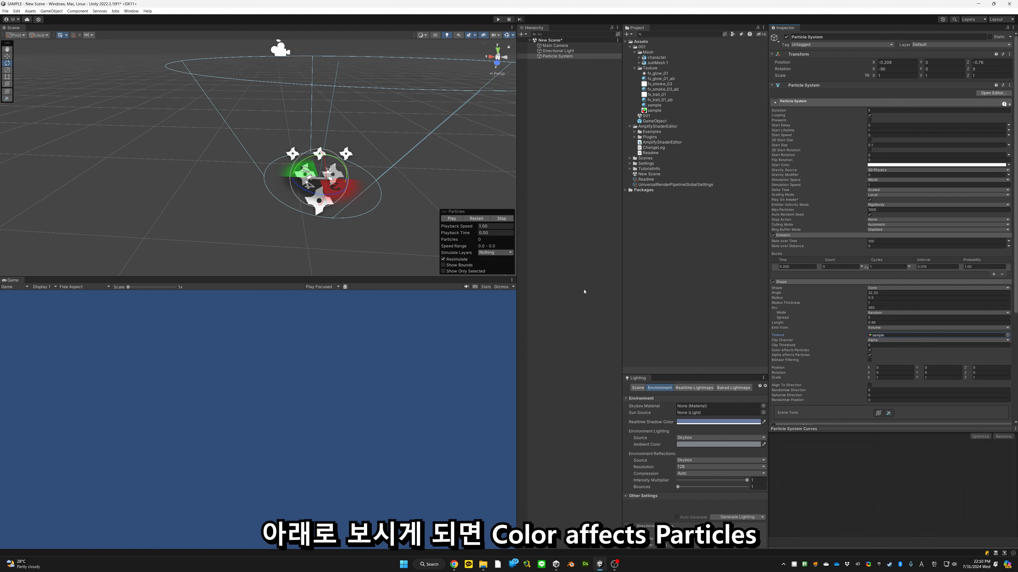
left_click(459, 220)
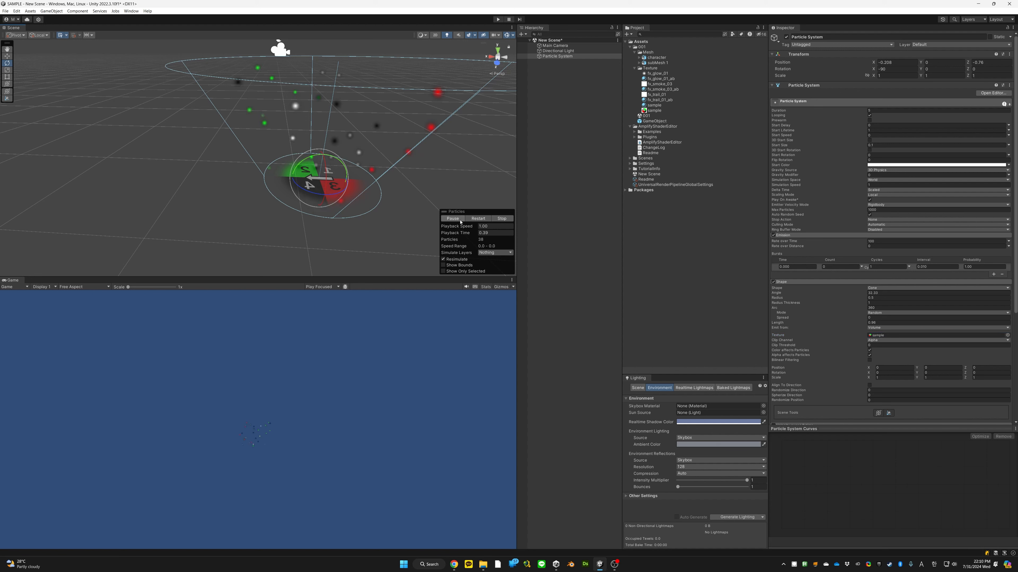
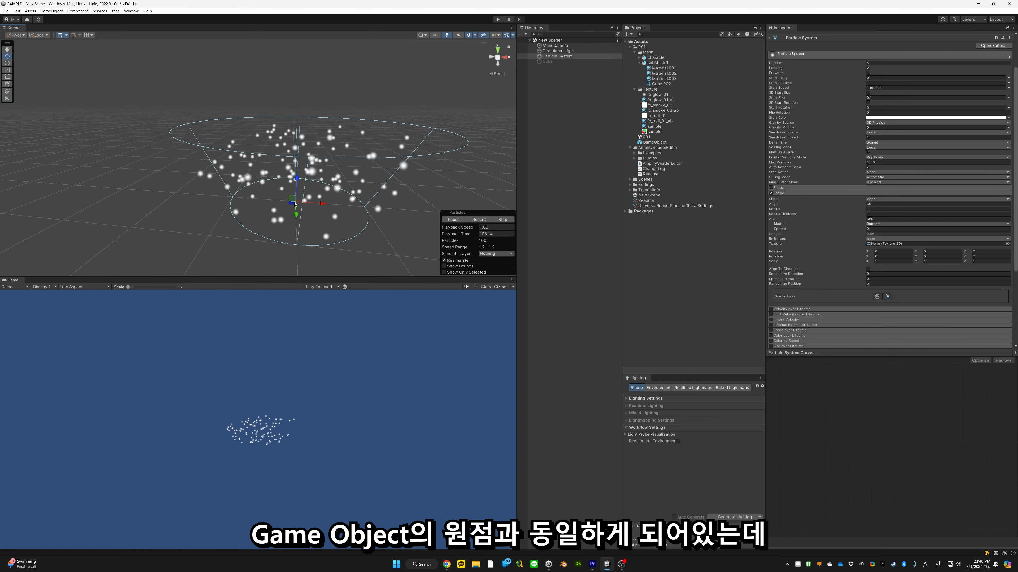
Step: Shift the particle system's Transform Position X to 0.06, and move, rotate and scale the object in the scene
left_click_drag(302, 202, 308, 204, "alt")
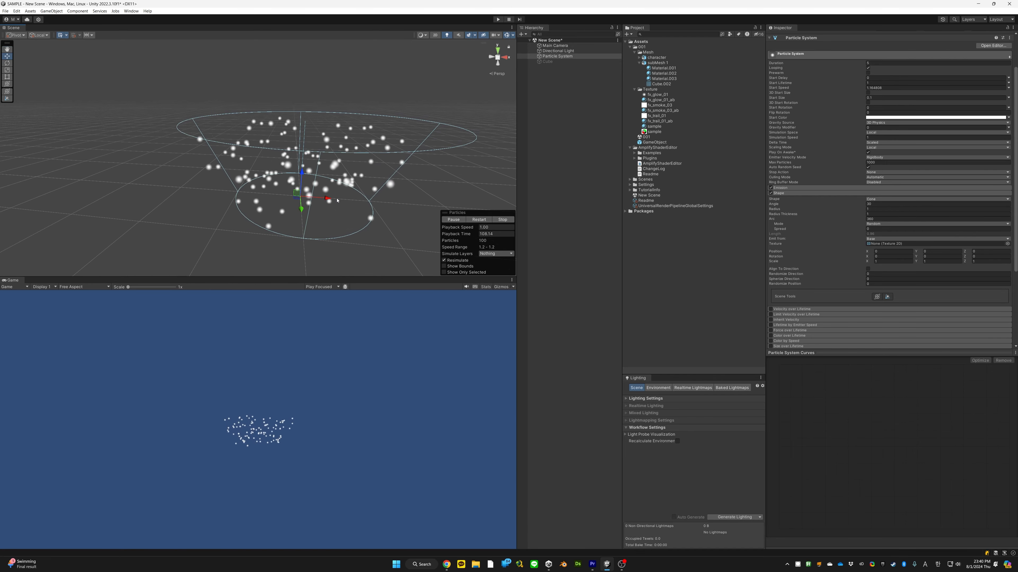
right_click_drag(309, 205, 368, 187)
scroll(786, 136, "up", 3)
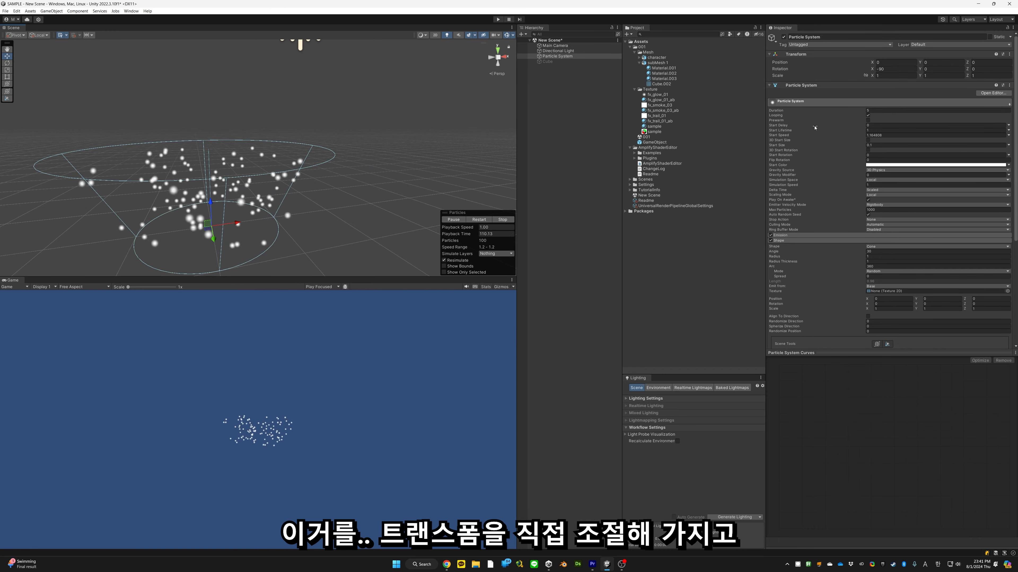
left_click_drag(872, 63, 876, 65)
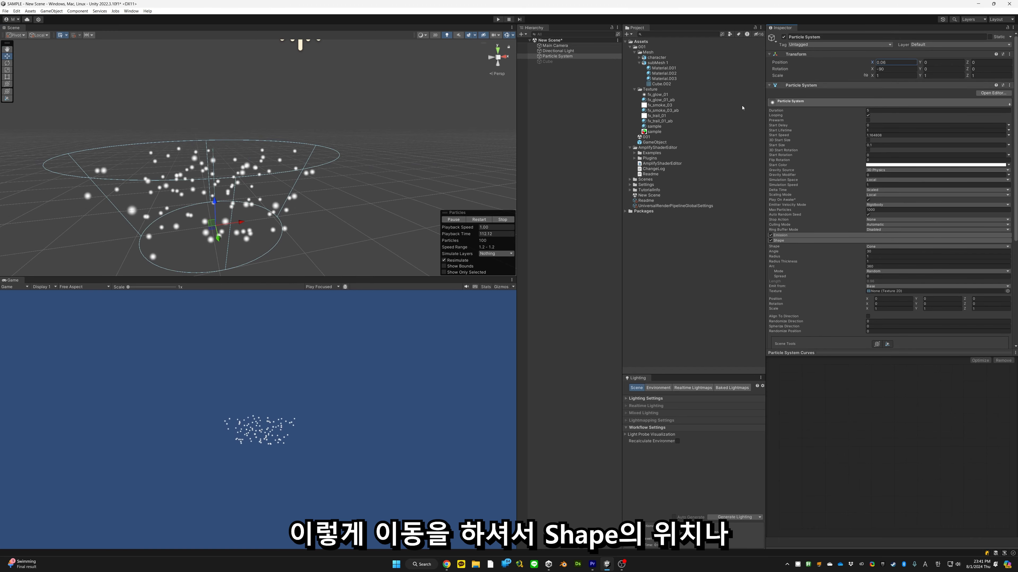
mouse_move(234, 220)
left_mouse_down()
mouse_move(225, 227)
mouse_move(241, 237)
mouse_move(229, 214)
left_mouse_up()
key("e")
key("r")
Step: Reset the Particle System's Transform to Position 0, Rotation 0 on all axes and Scale X 1
left_click(889, 61)
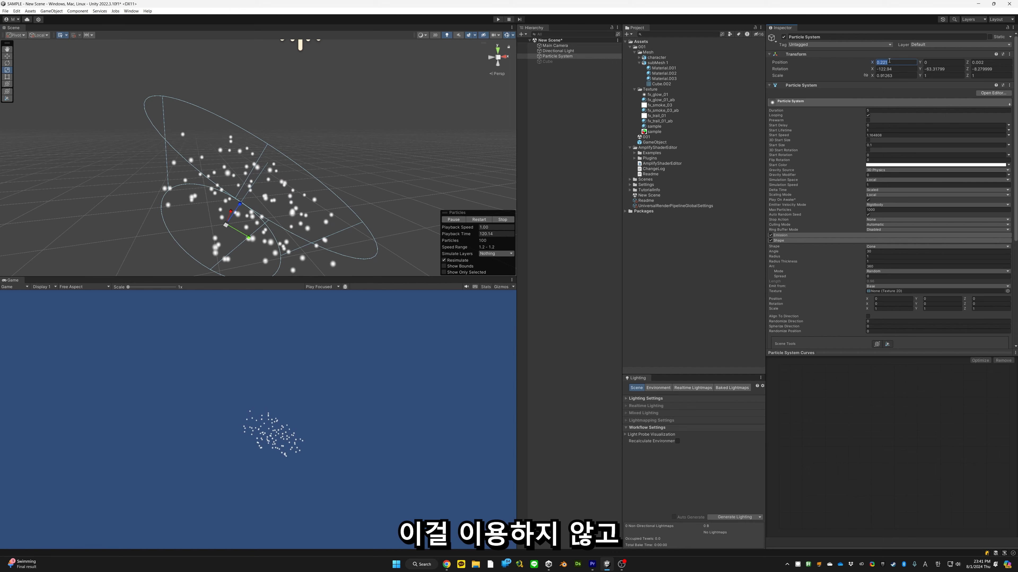
type("0")
key("Tab")
key("Tab")
type("0")
key("Tab")
type("0")
key("Tab")
type("0")
key("Tab")
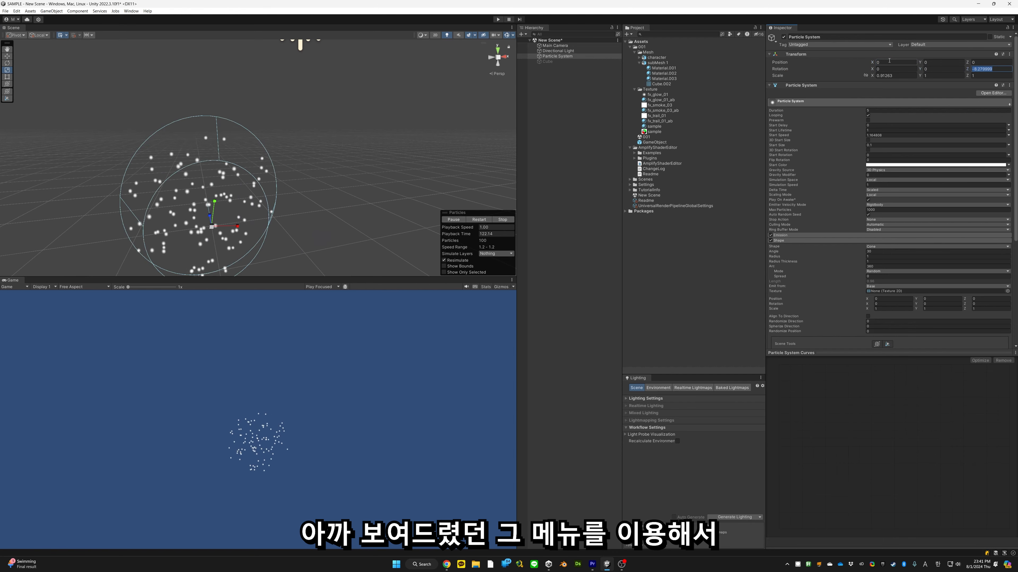
type("1")
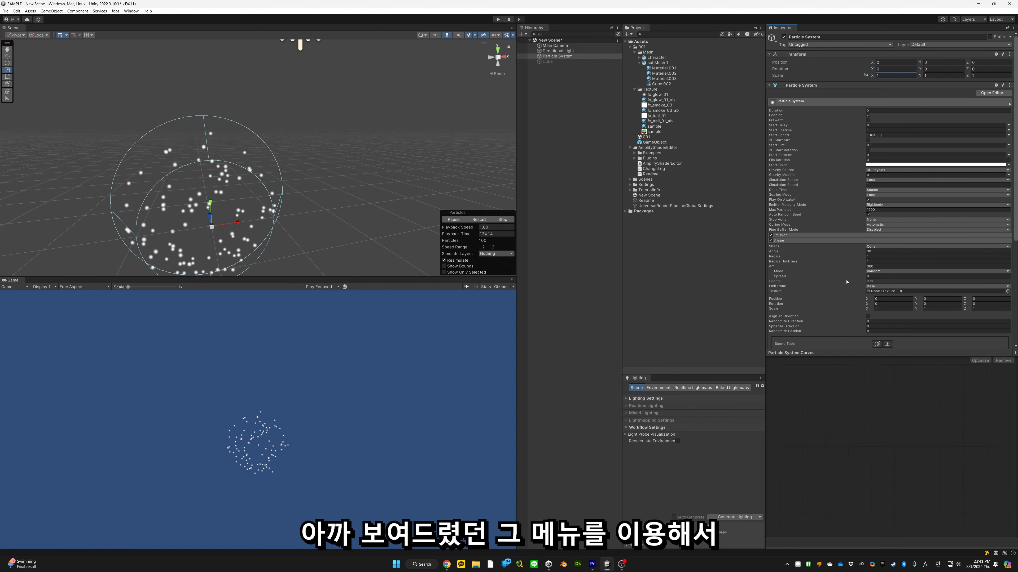
Step: Offset the Shape module's own Position to about -0.1 on X and into the negative on Y, checking the cone from the side
left_click(876, 299)
type("0.86")
mouse_move(876, 299)
left_mouse_down()
mouse_move(856, 299)
mouse_move(866, 299)
left_mouse_up()
left_click_drag(264, 179, 396, 190, "alt")
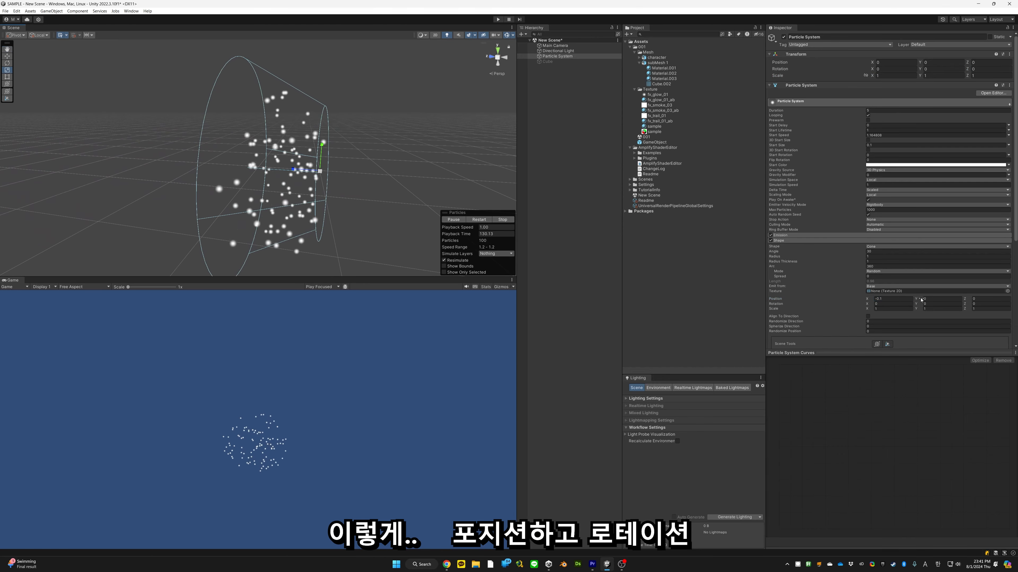
left_click_drag(909, 300, 913, 300)
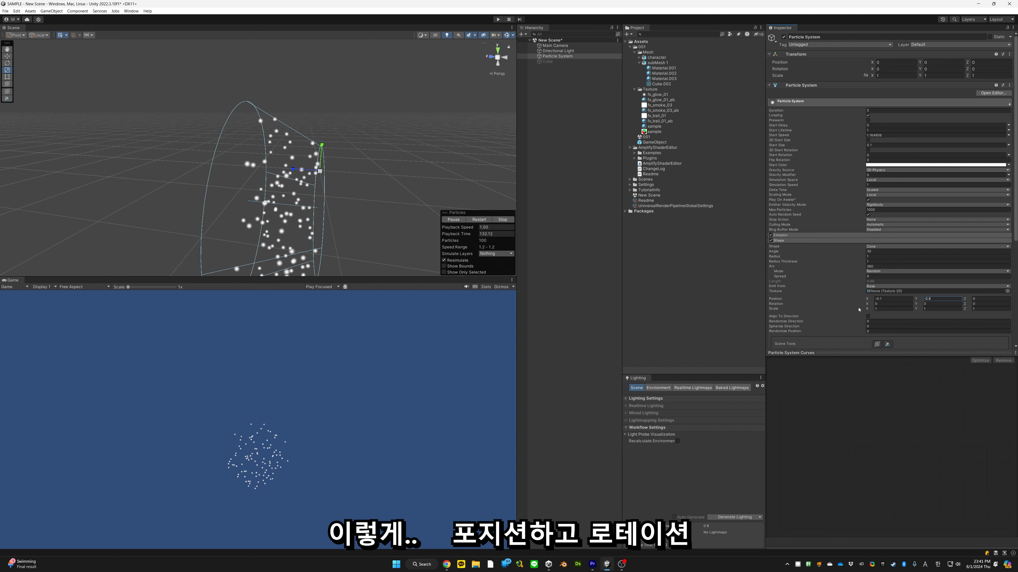
Step: Try a slight negative Rotation X and an enlarged Scale X on the Shape module, and inspect the cone around its pivot
left_click(873, 304)
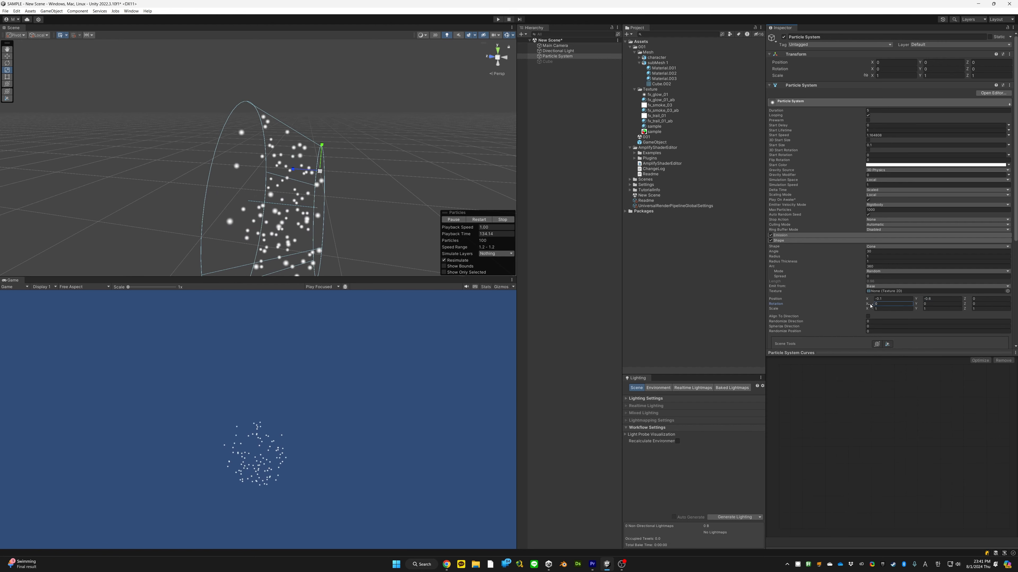
mouse_move(870, 305)
left_mouse_down()
mouse_move(928, 305)
mouse_move(872, 312)
left_mouse_up()
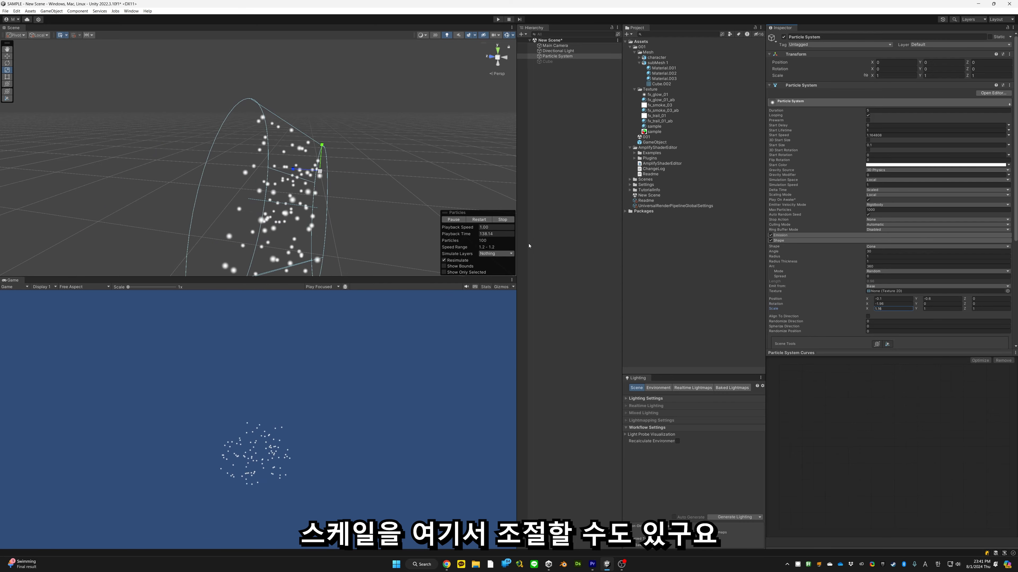
left_click_drag(365, 196, 533, 199, "alt")
left_click_drag(291, 170, 334, 170, "alt")
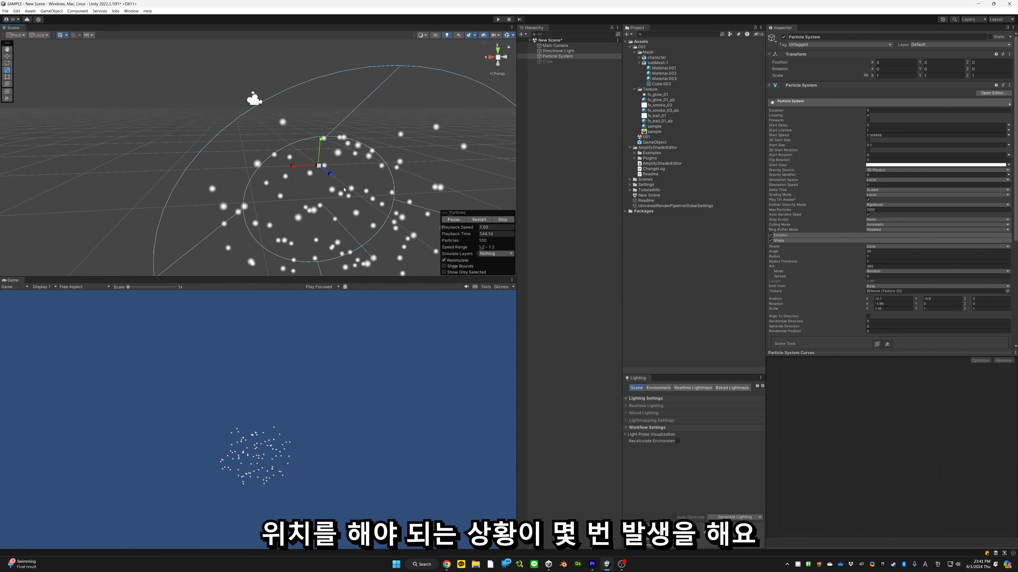
left_click_drag(343, 190, 409, 191, "alt")
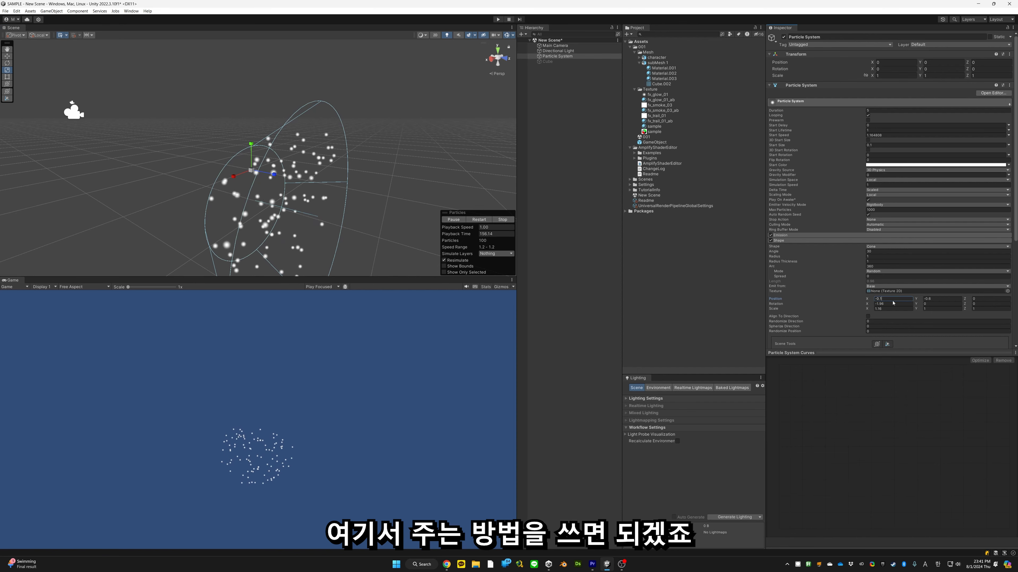
Step: Reset the Shape module's Position X and Y and Rotation X to 0, and its Scale X to 1
type("0")
key("Tab")
type("0")
key("Tab")
key("Tab")
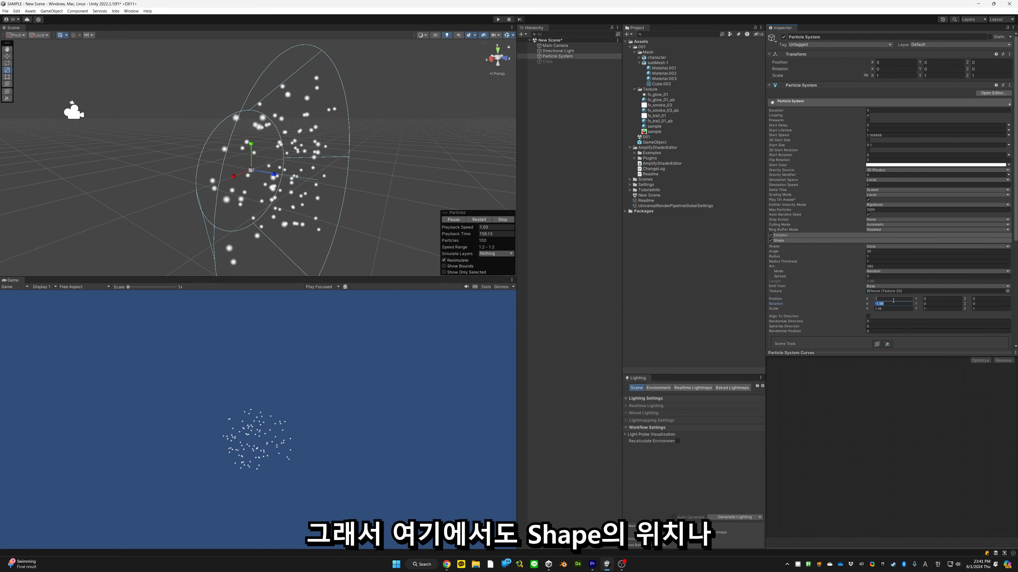
type("0")
key("Tab")
key("Tab")
key("Tab")
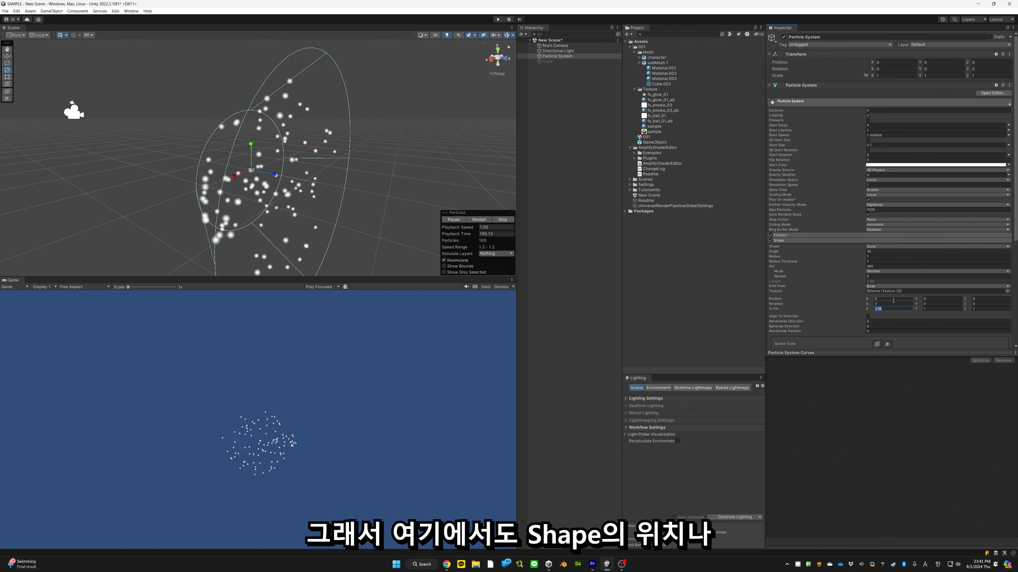
type("1")
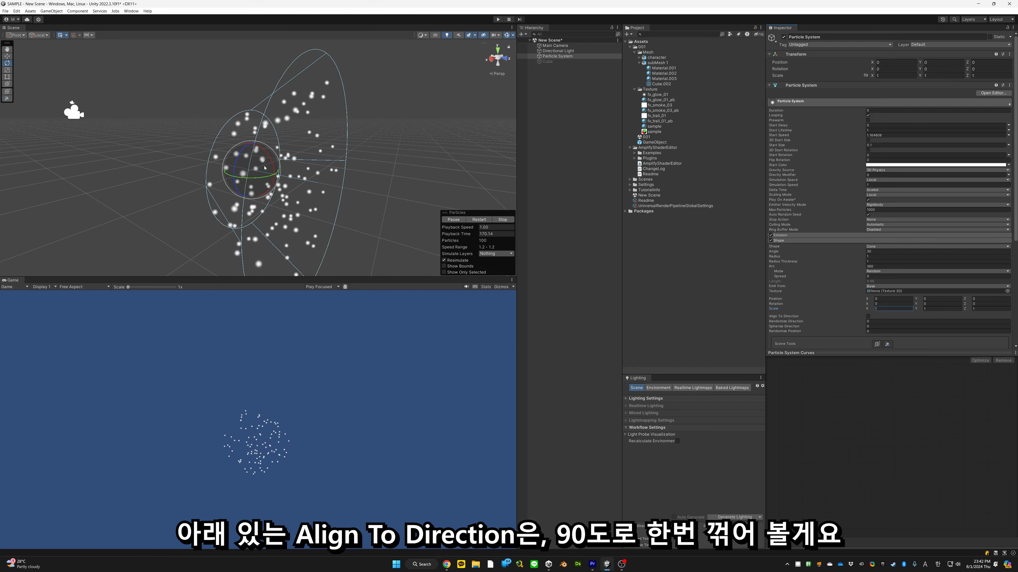
Step: Rotate the Particle System to -90 on X so the cone opens upward, and try the Shape's Align To Direction option
left_click_drag(273, 161, 263, 81, "ctrl")
scroll(263, 107, "up", 8)
middle_click_drag(264, 107, 292, 127)
left_click_drag(292, 127, 335, 193, "alt")
left_click(868, 316)
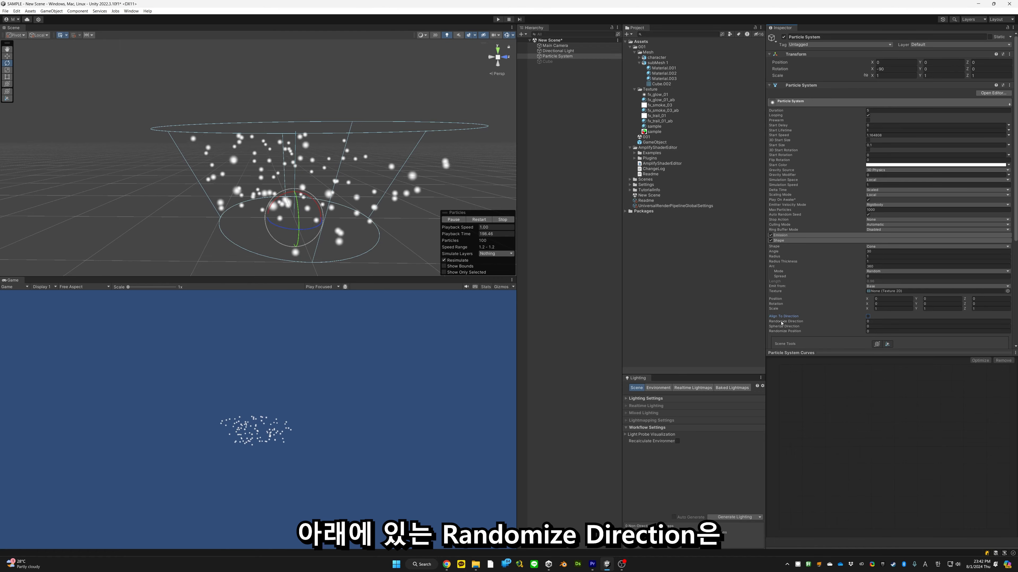
Step: Try the Shape's Randomize Direction at 1 and at 0.5, and return it to 0
left_click_drag(431, 224, 295, 179, "alt")
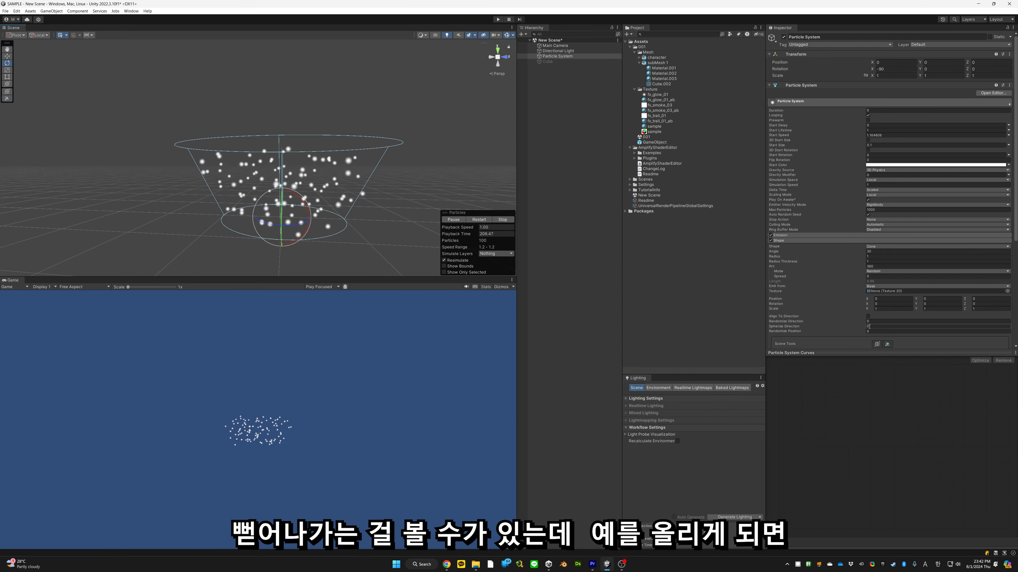
left_click(860, 322)
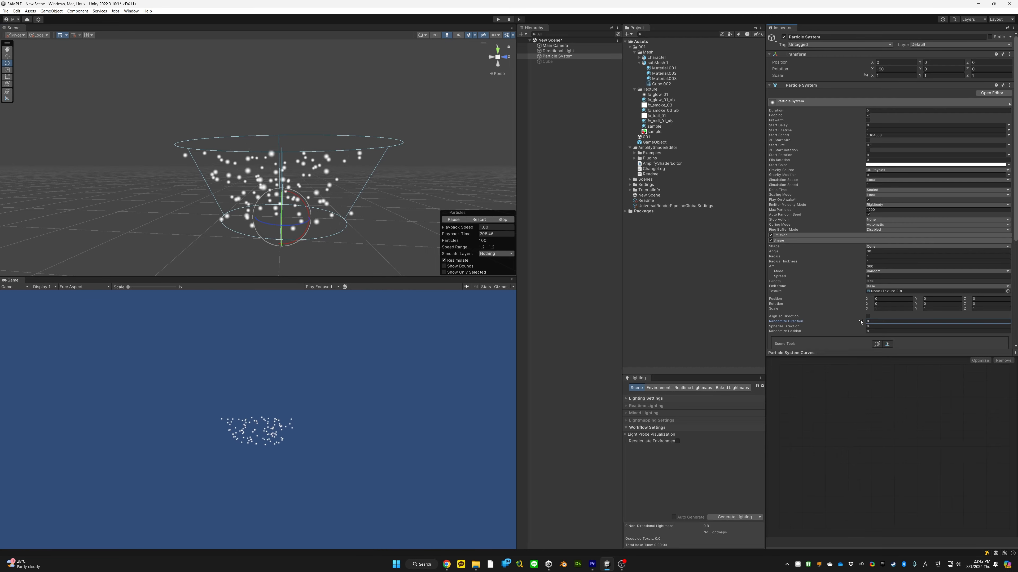
left_click_drag(873, 322, 913, 322)
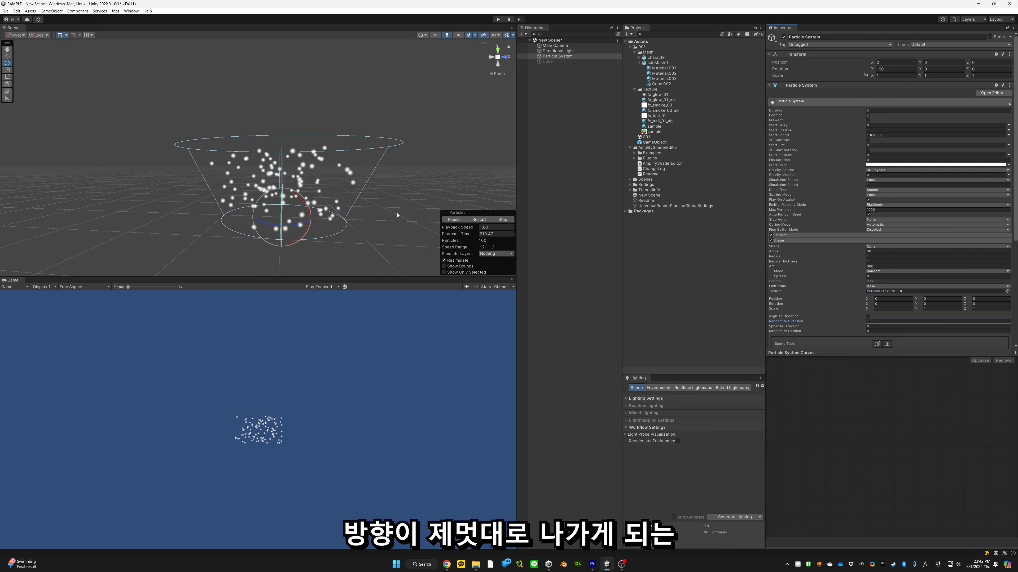
mouse_move(347, 199)
left_mouse_down("alt")
mouse_move(346, 231)
mouse_move(352, 183)
left_mouse_up("alt")
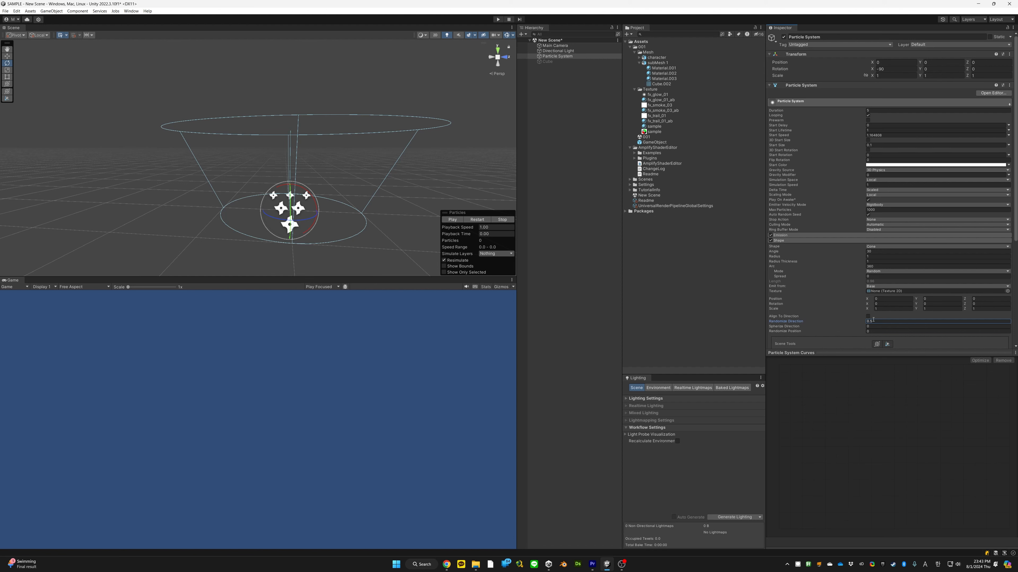
right_click_drag(471, 190, 471, 190)
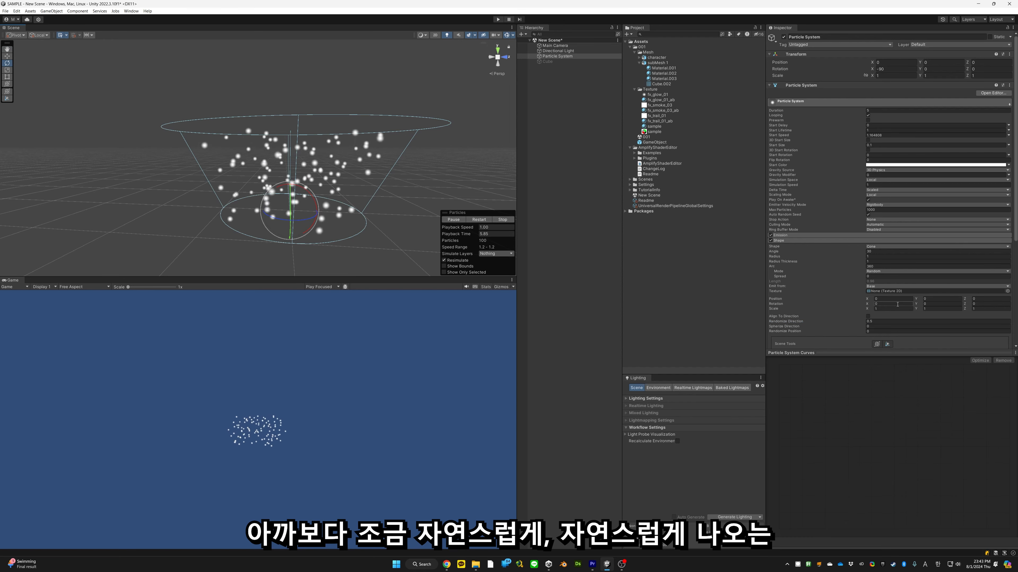
left_click(872, 322)
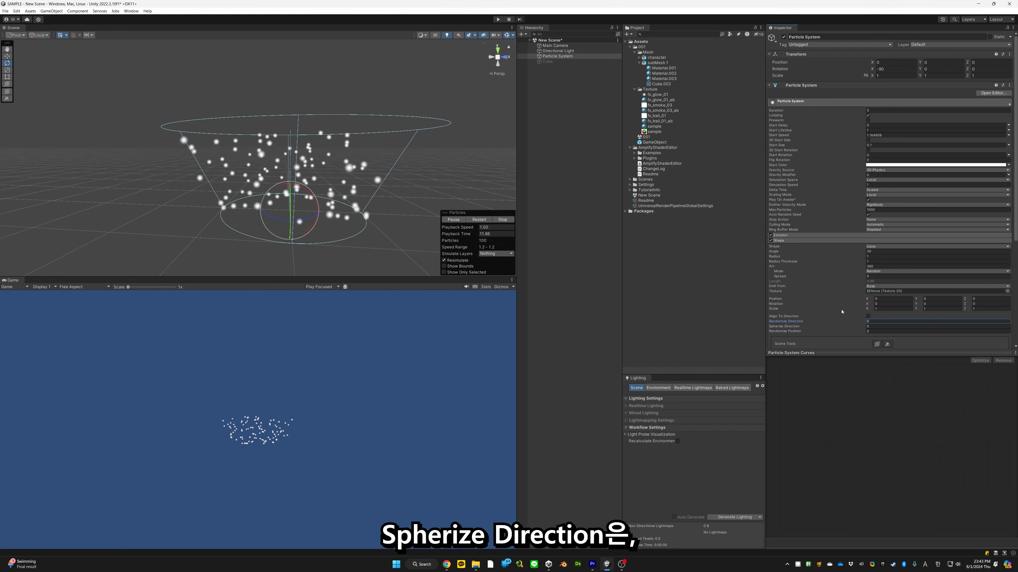
Step: Raise Randomize Direction to show its range alongside Spherize Direction, and bring it back to 0
left_click(863, 326)
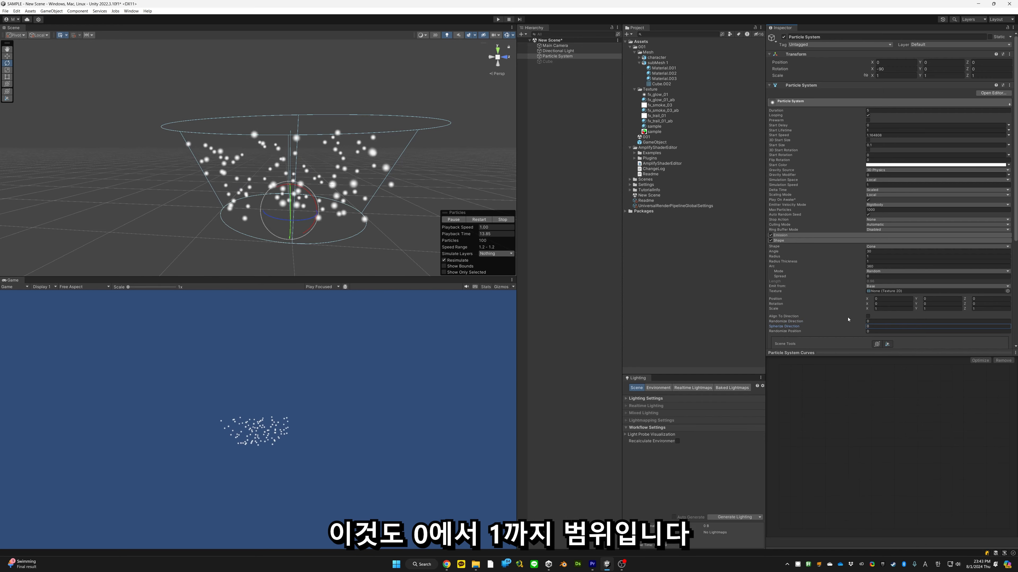
left_click_drag(860, 321, 886, 323)
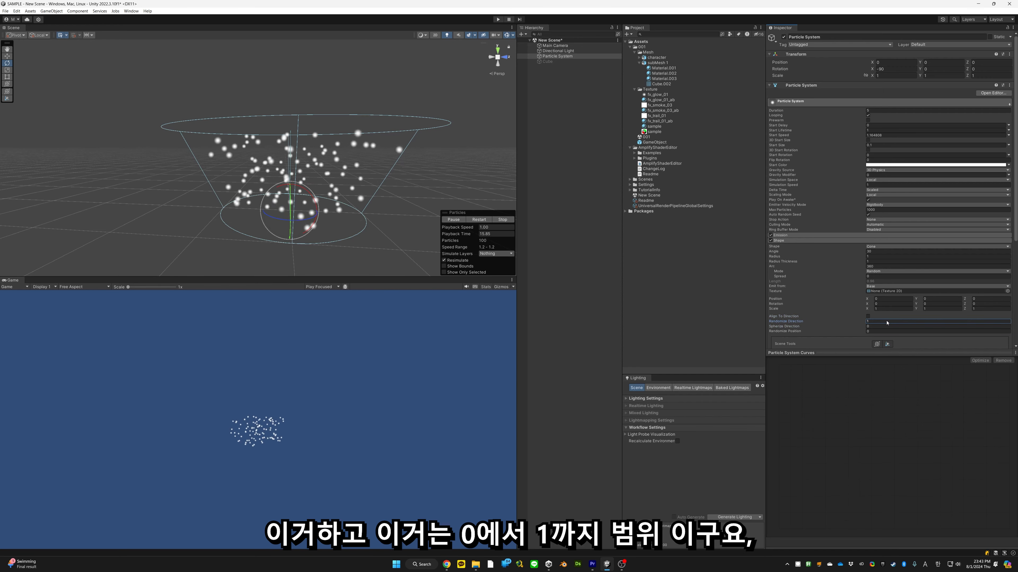
left_click(856, 327)
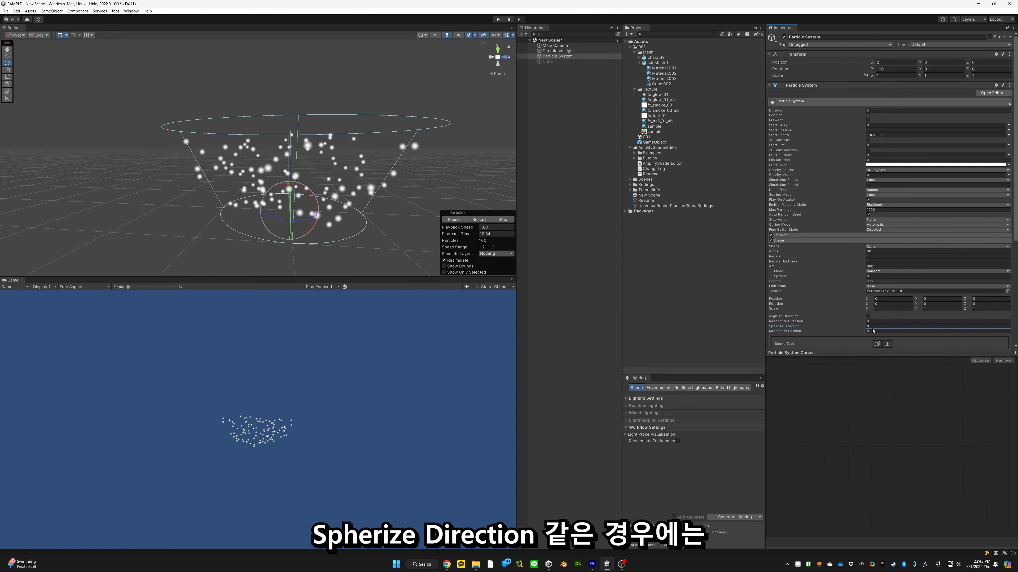
Step: Draw arrows radiating outward from the centre of the cone's base over the scene, and clear the annotation
left_click_drag(319, 197, 323, 181, "alt")
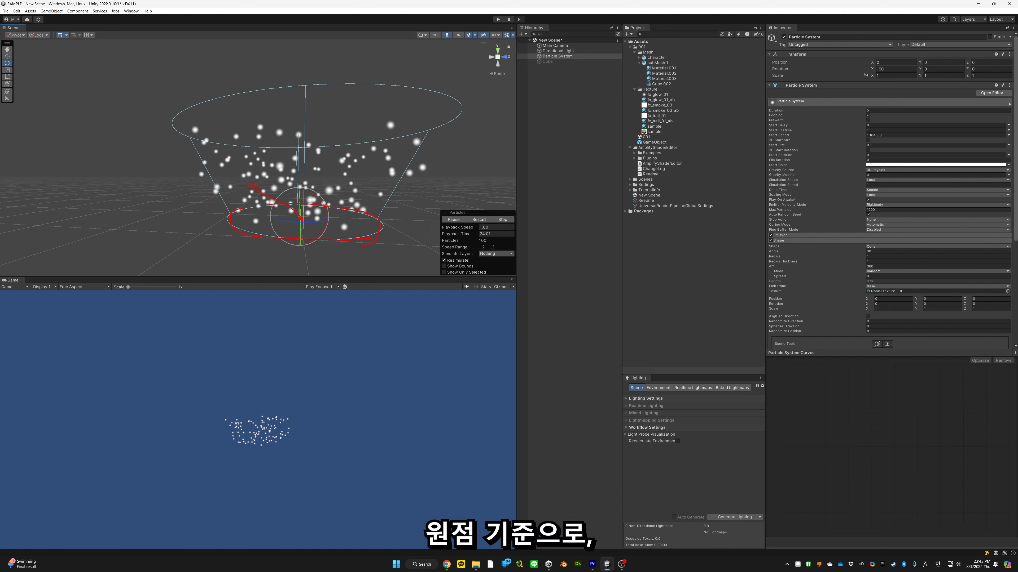
left_click_drag(302, 219, 340, 186)
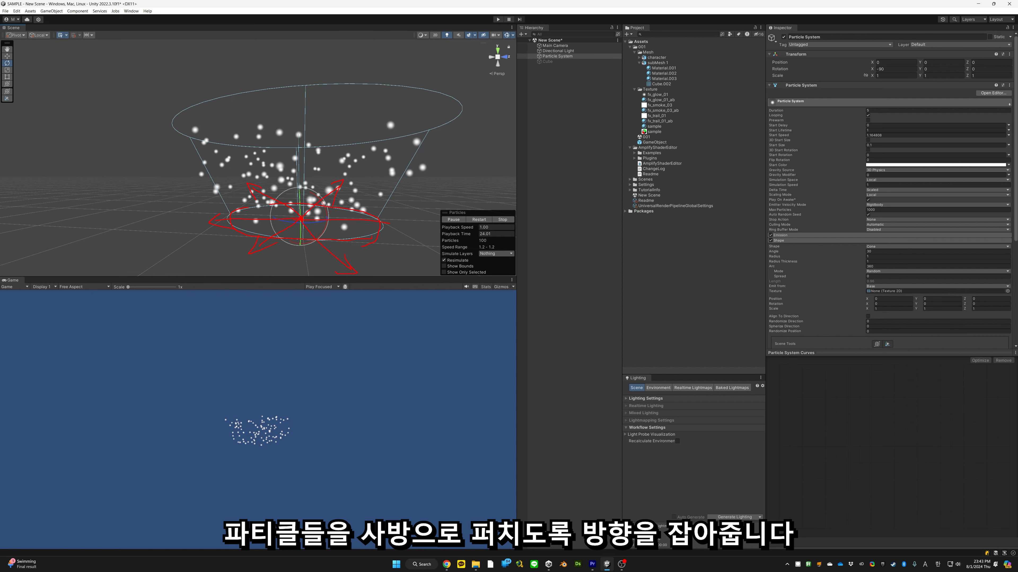
left_click_drag(391, 219, 403, 223)
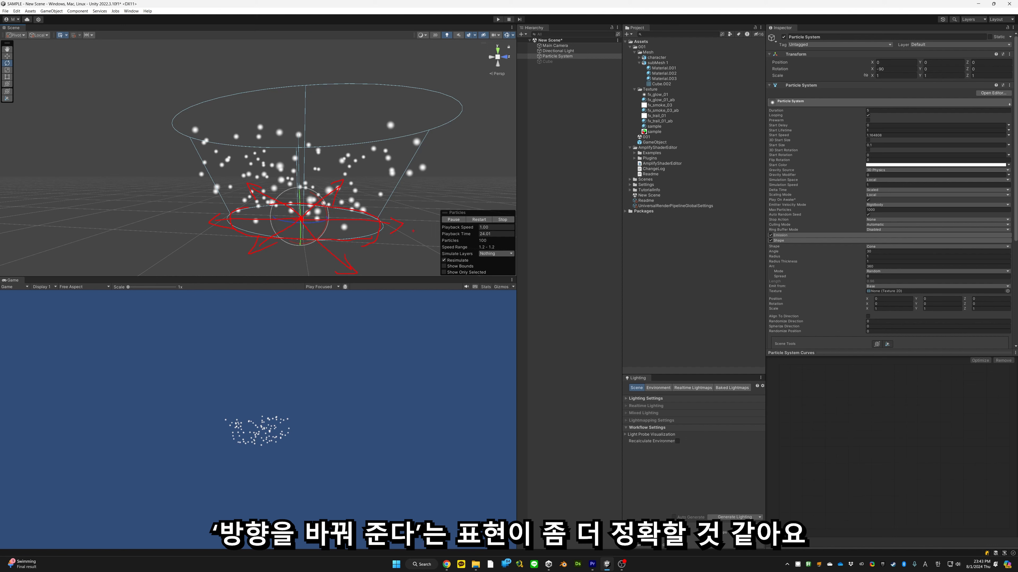
key("Escape")
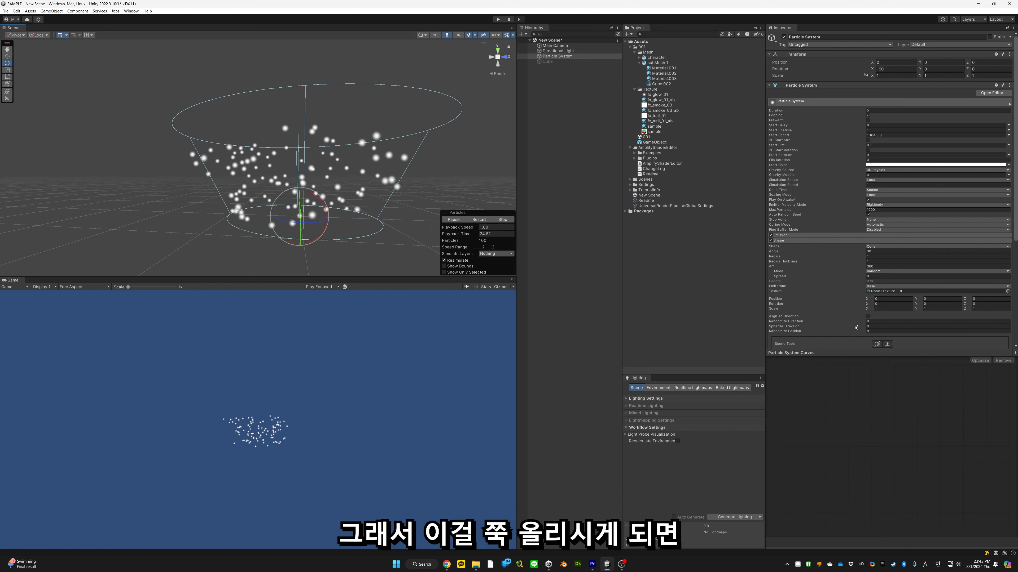
Step: Raise the Shape's Spherize Direction to 1 and inspect the outward particle spread from above and from the side
left_click_drag(852, 326, 870, 327)
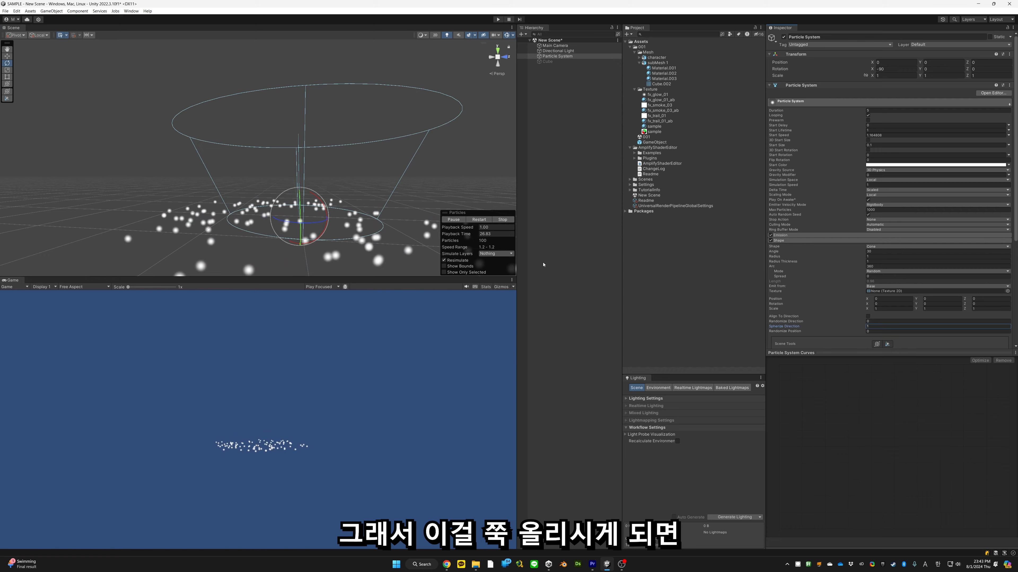
left_click_drag(388, 220, 337, 262, "alt")
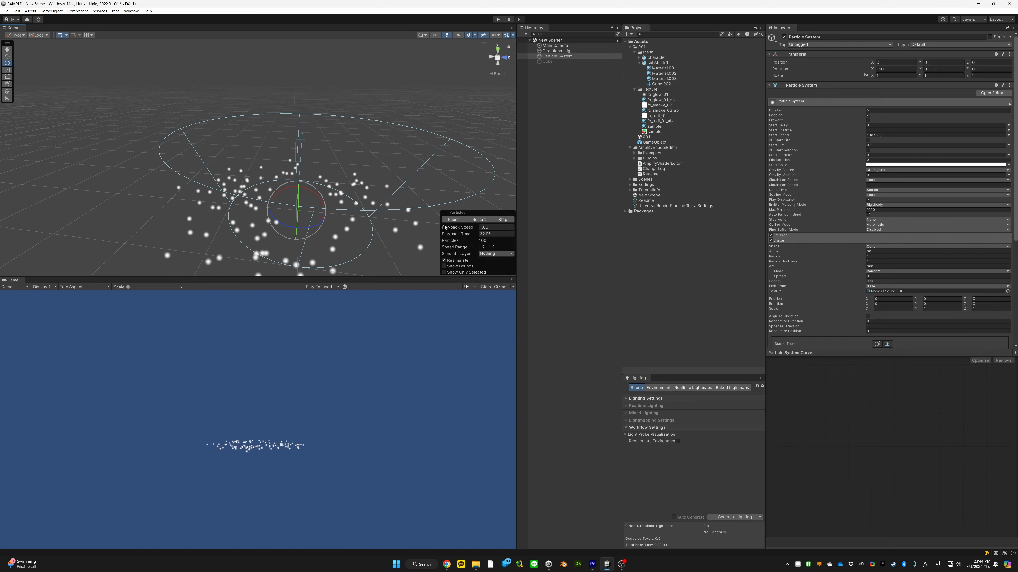
left_click_drag(384, 180, 386, 142, "alt")
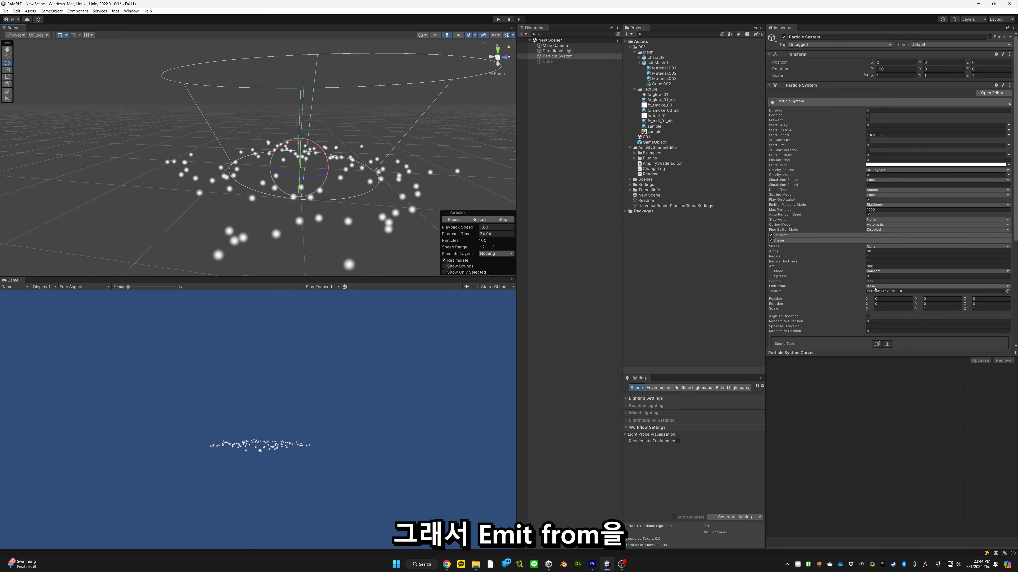
Step: Set Emit from to Volume, examine the particle directions around the cone, and return Spherize Direction to 0
left_click(877, 286)
left_click(879, 299)
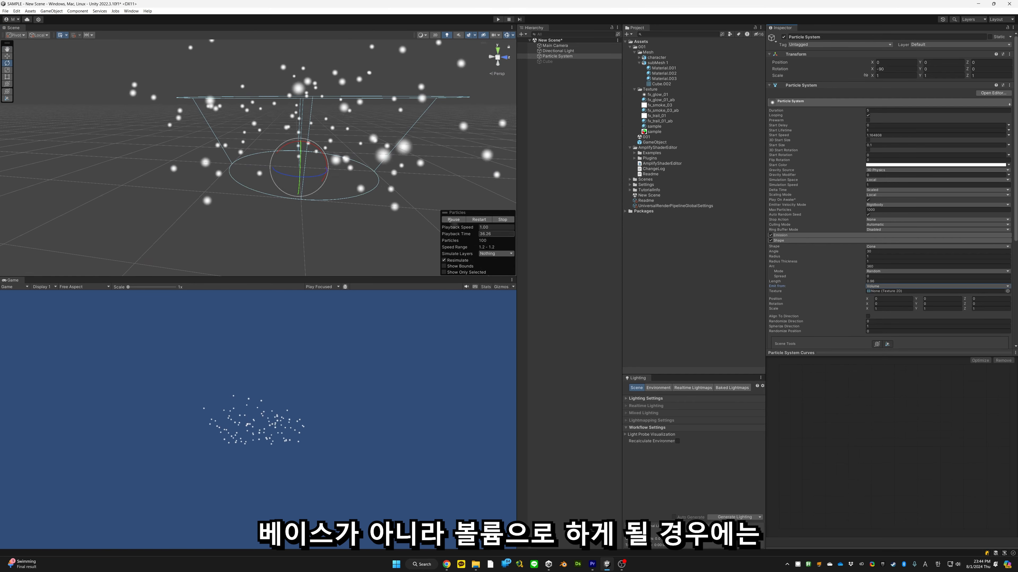
right_click_drag(354, 252, 353, 234)
scroll(353, 234, "up", 3)
middle_click_drag(353, 235, 353, 194)
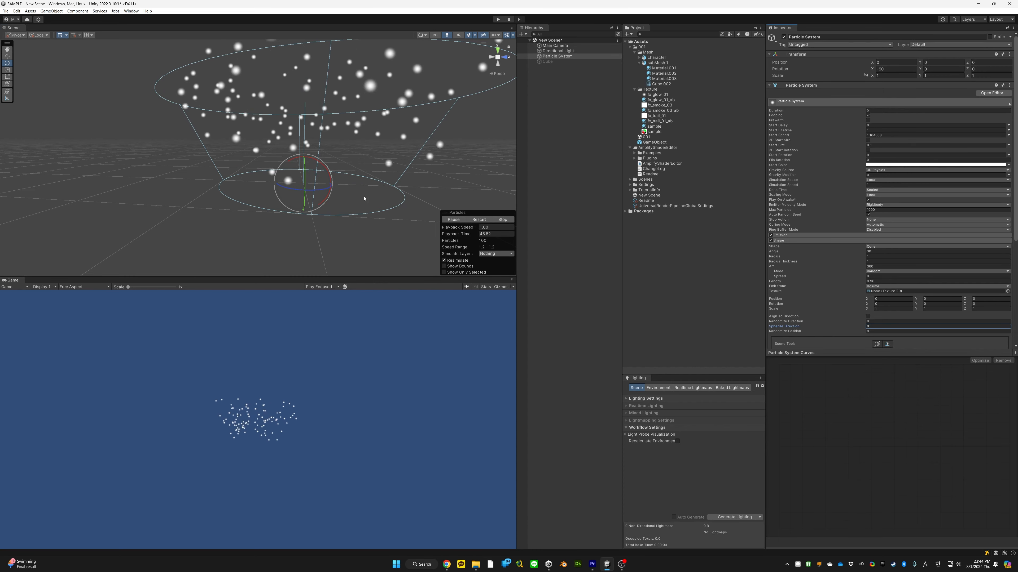
Step: Switch Emit from back to Base, leaving the arc Mode on Random, and clear the annotation around the cone's base
left_click(887, 272)
left_click(853, 278)
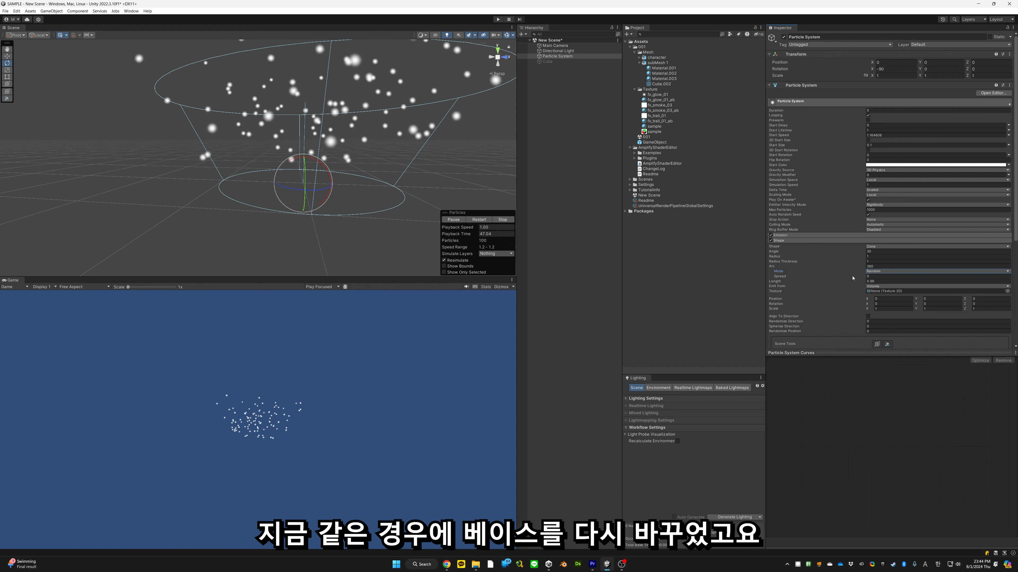
left_click(886, 286)
left_click(887, 293)
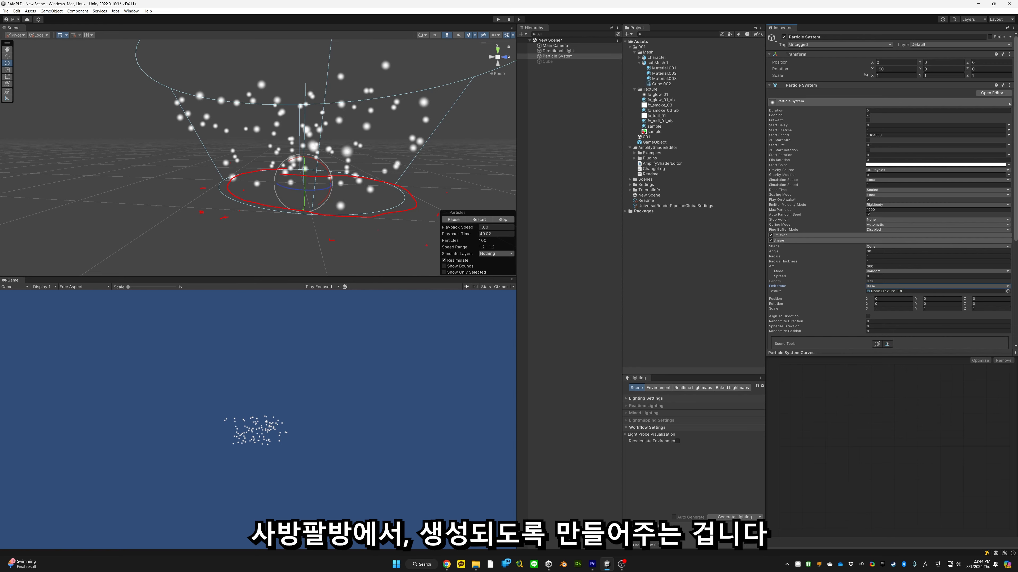
key("Escape")
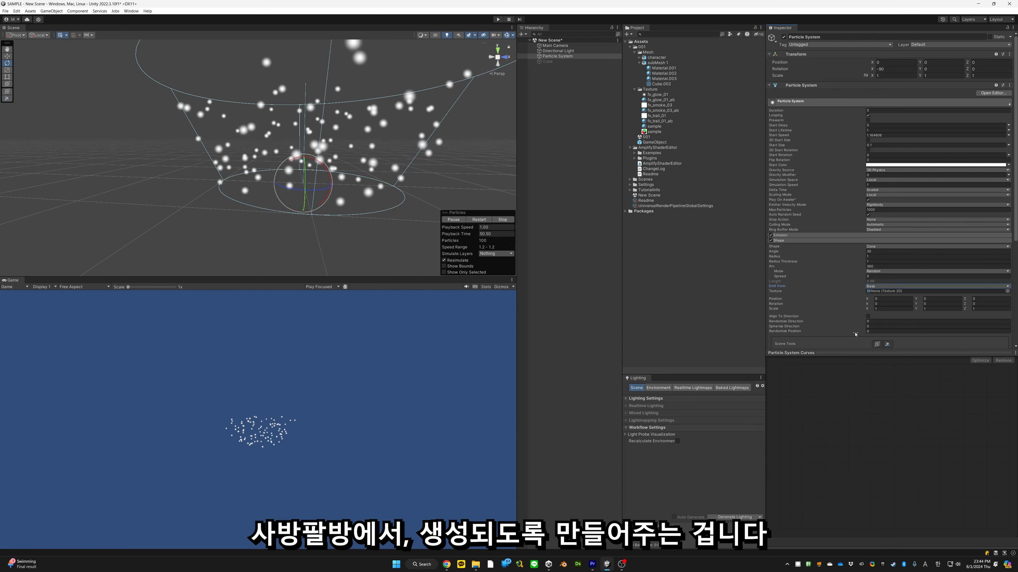
Step: Raise the Shape's Randomize Position to about 0.76 and view the scattered particles around the whole cone
left_click_drag(856, 333, 864, 333)
mouse_move(336, 172)
right_mouse_down()
mouse_move(349, 190)
mouse_move(348, 167)
right_mouse_up()
scroll(349, 190, "down", 3)
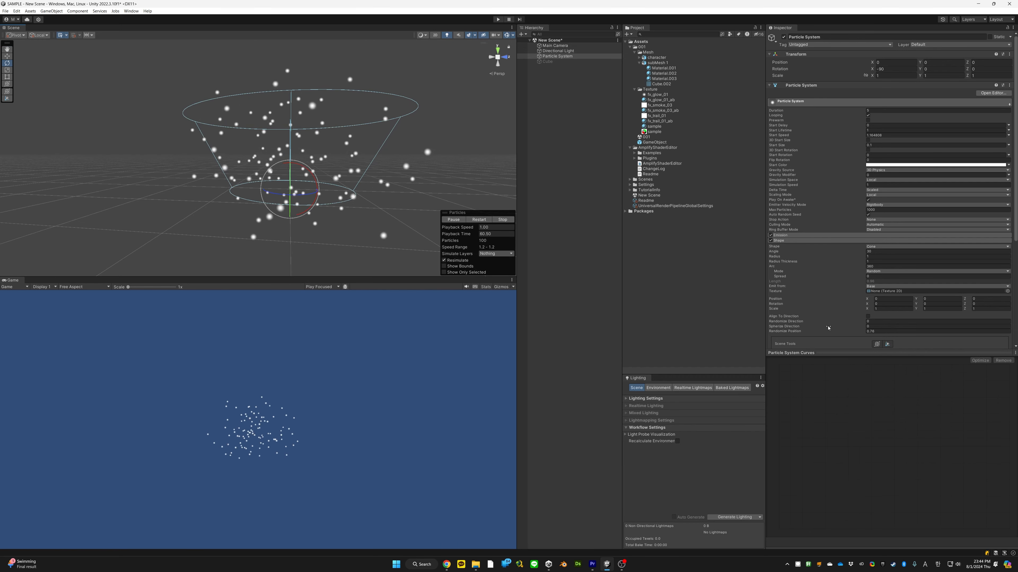
Step: Return the Shape's Randomize Position to 0 and view the particles within the cone again
left_click_drag(861, 332, 857, 332)
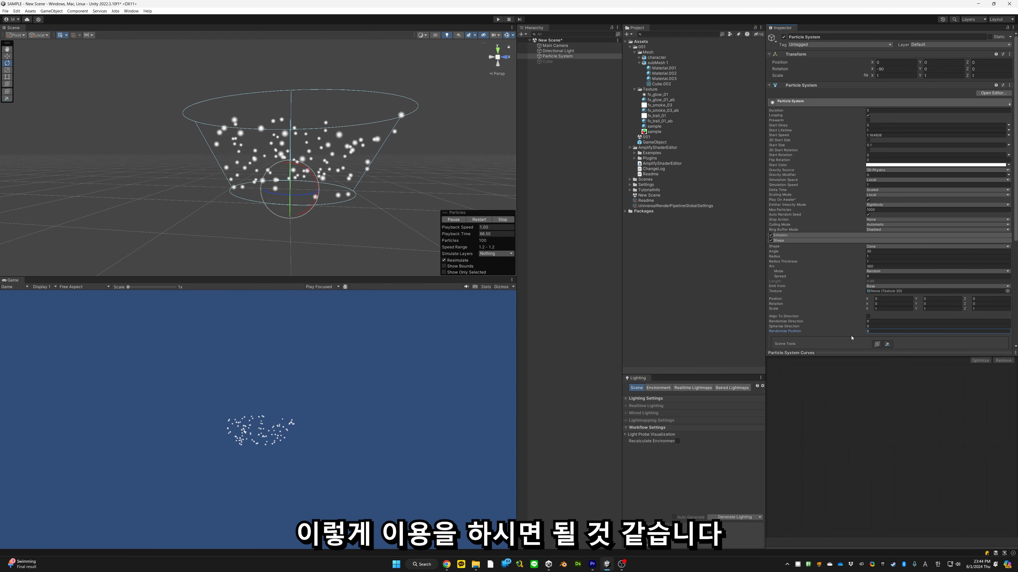
scroll(410, 183, "up", 3)
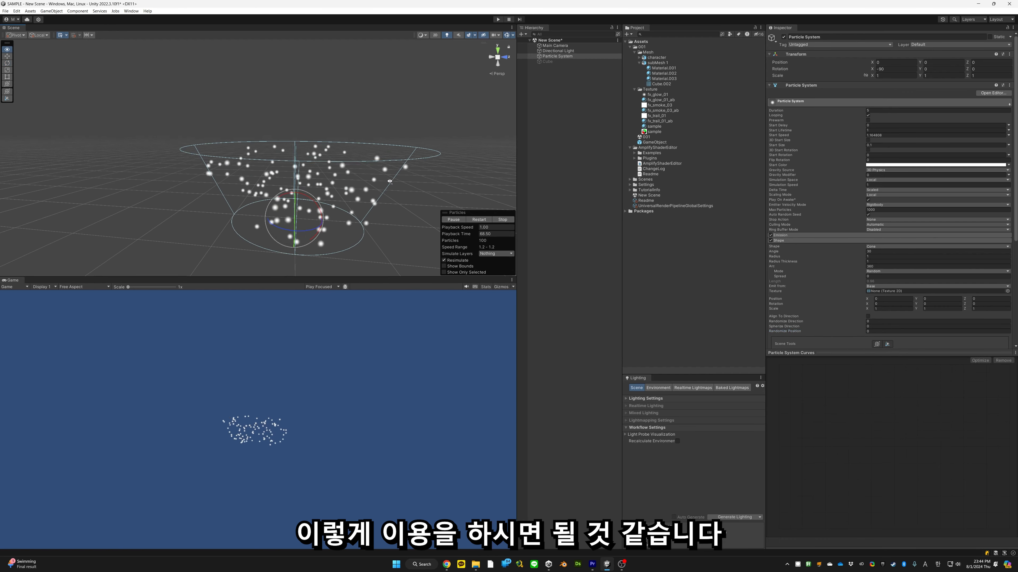
scroll(801, 307, "down", 3)
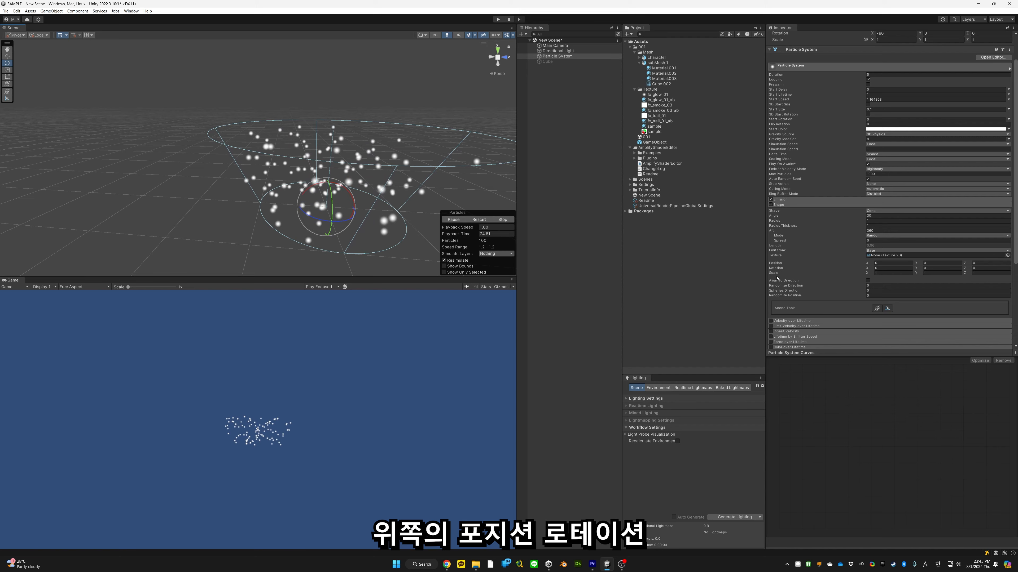
Step: Move, rotate and scale the cone Shape with the shape transform scene tool, stretching its Z scale to about 1.45
left_click(877, 309)
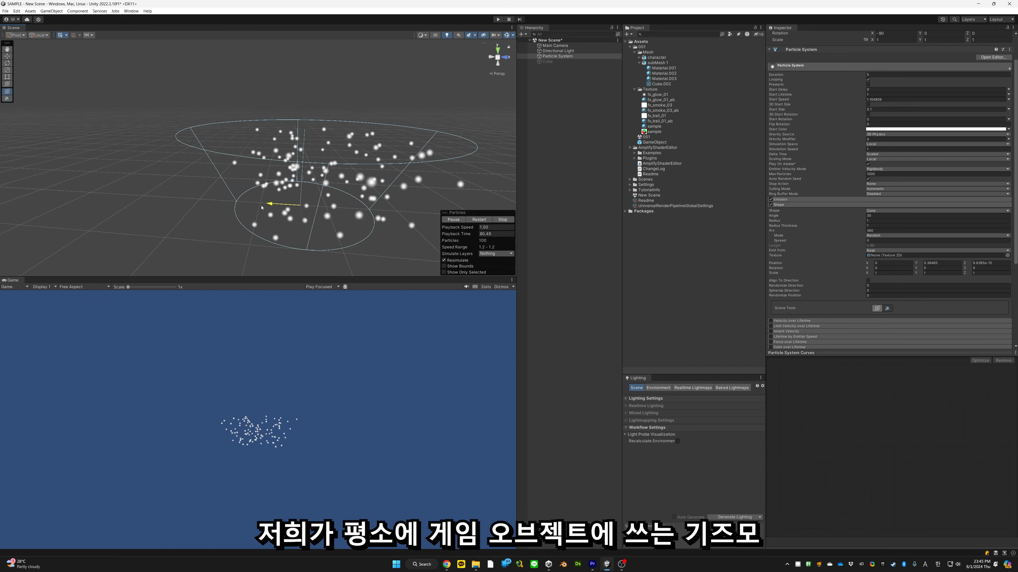
left_click_drag(297, 205, 309, 234)
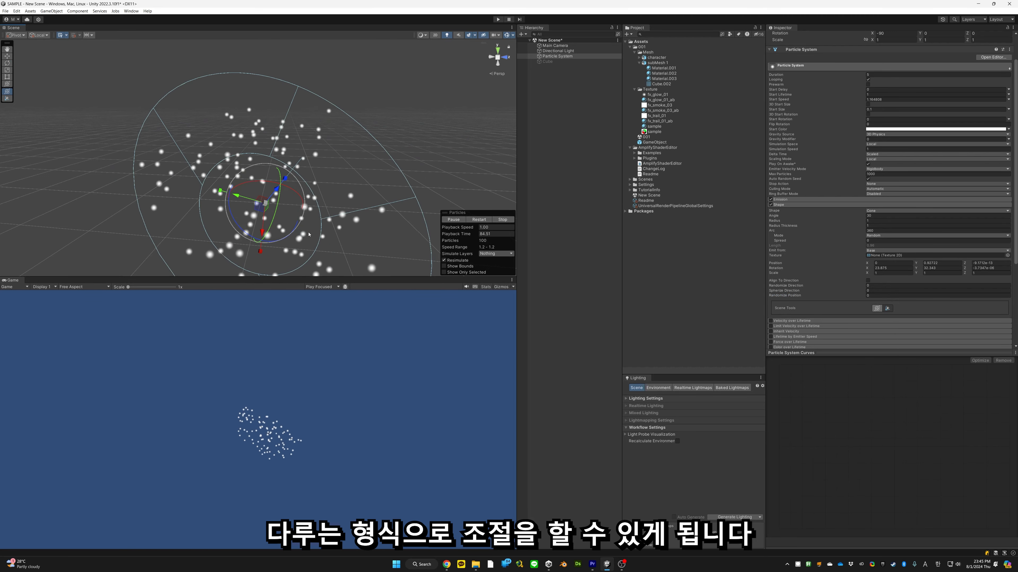
left_click_drag(241, 237, 351, 217)
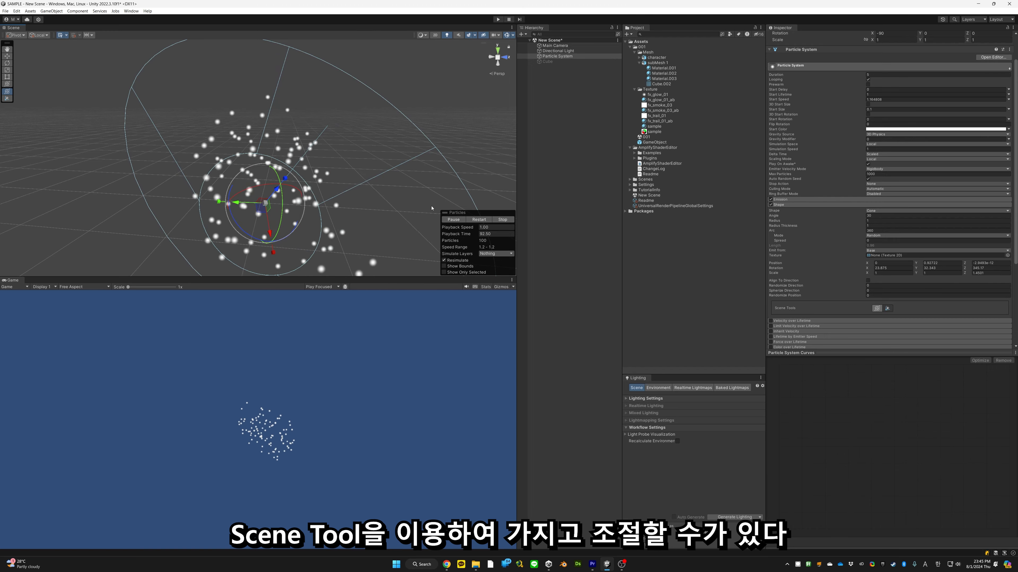
left_click_drag(372, 181, 459, 186, "alt")
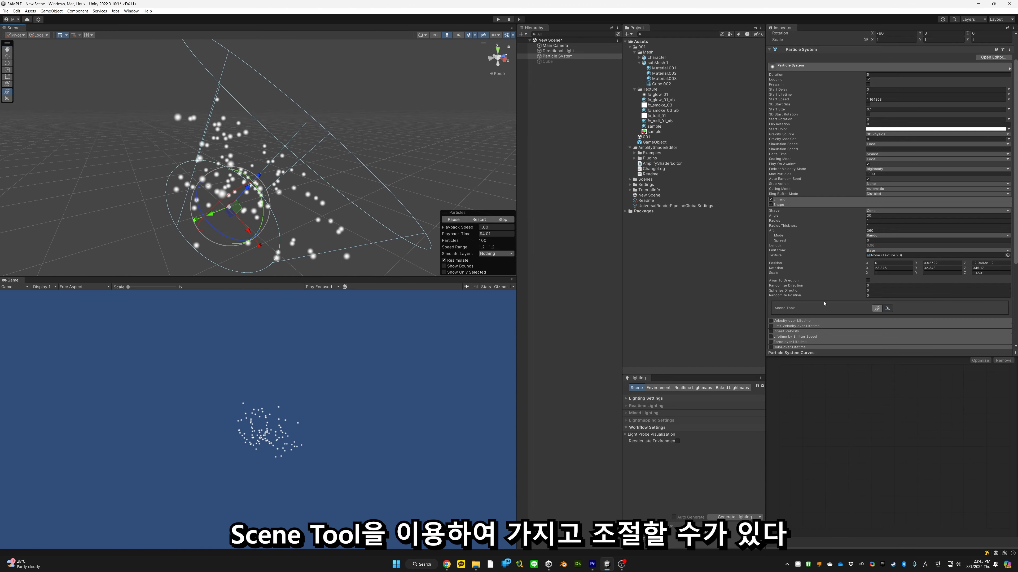
Step: Activate the Shape module's gizmo editing mode and narrow the cone's Angle to about 17.8 in the scene
left_click(888, 309)
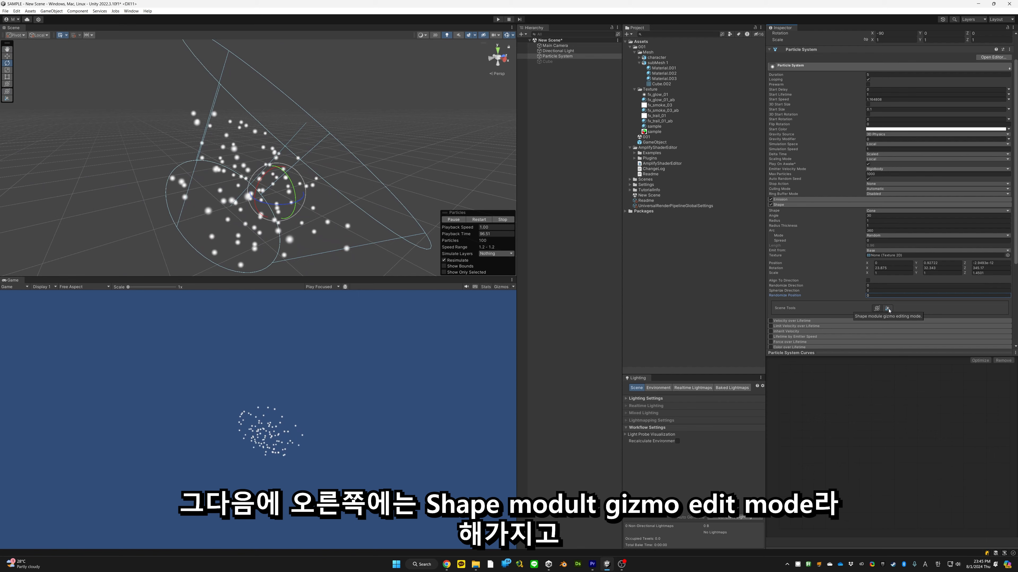
left_click(888, 308)
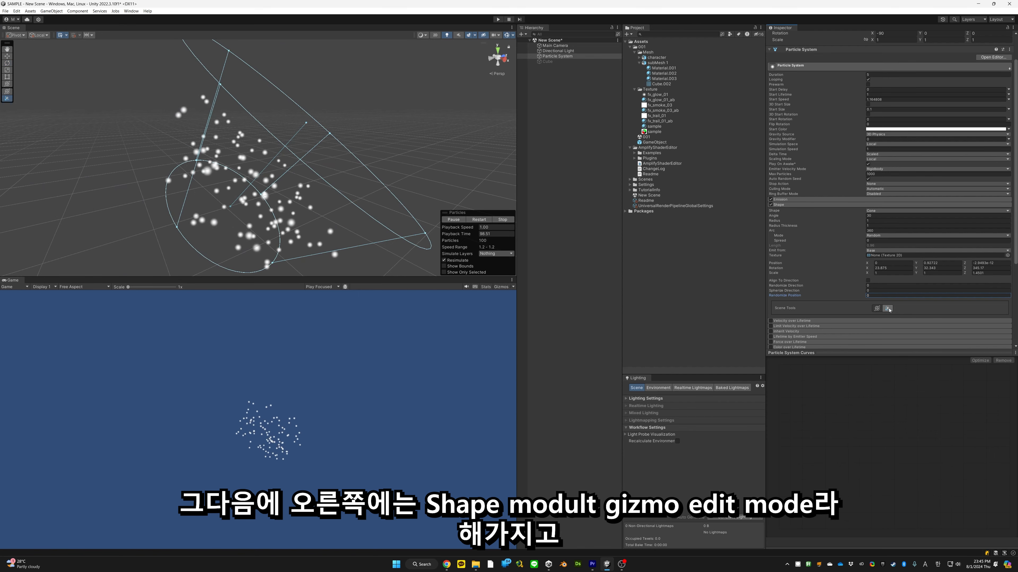
right_click_drag(371, 149, 350, 141)
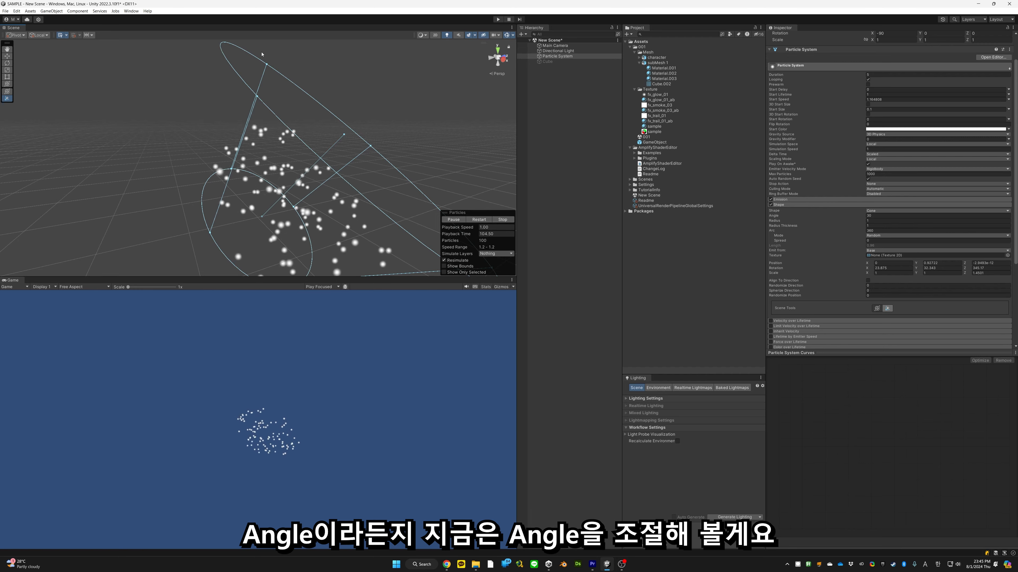
mouse_move(266, 64)
left_mouse_down()
mouse_move(246, 86)
mouse_move(255, 67)
left_mouse_up()
left_click(265, 68)
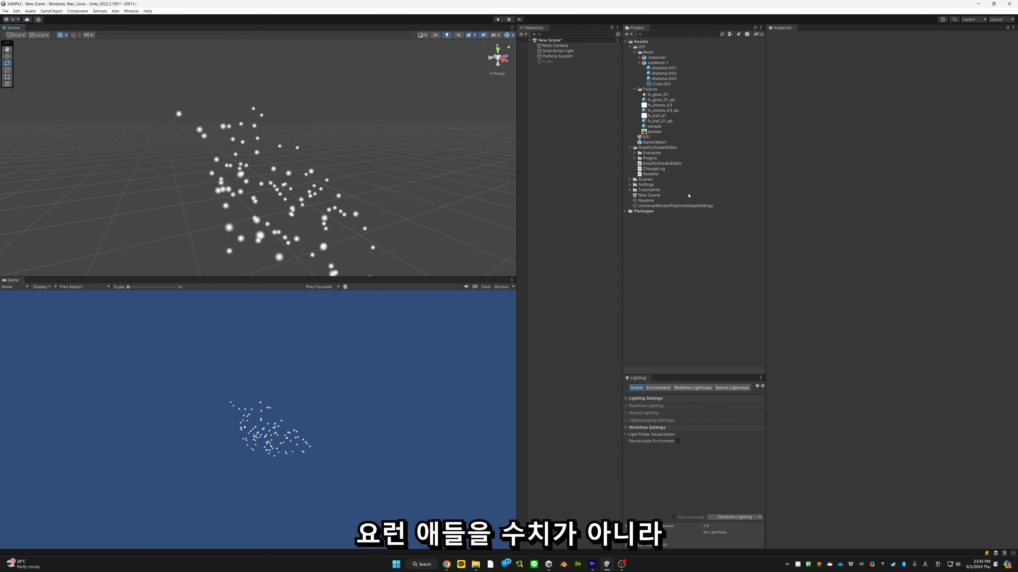
Step: Reselect the Particle System and lengthen the cone with the Shape gizmo, raising Start Speed to about 1.4
left_click(557, 56)
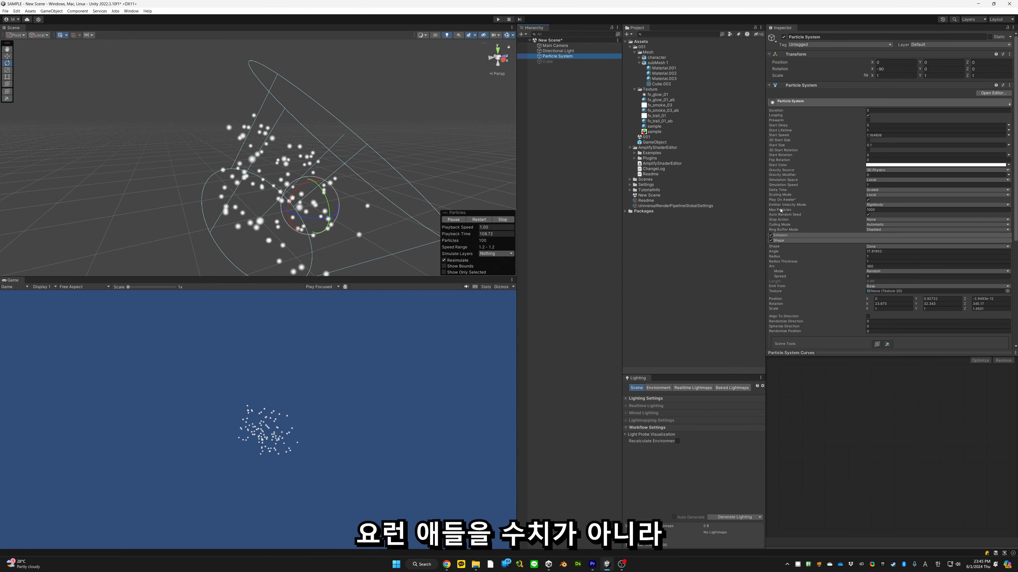
left_click(887, 344)
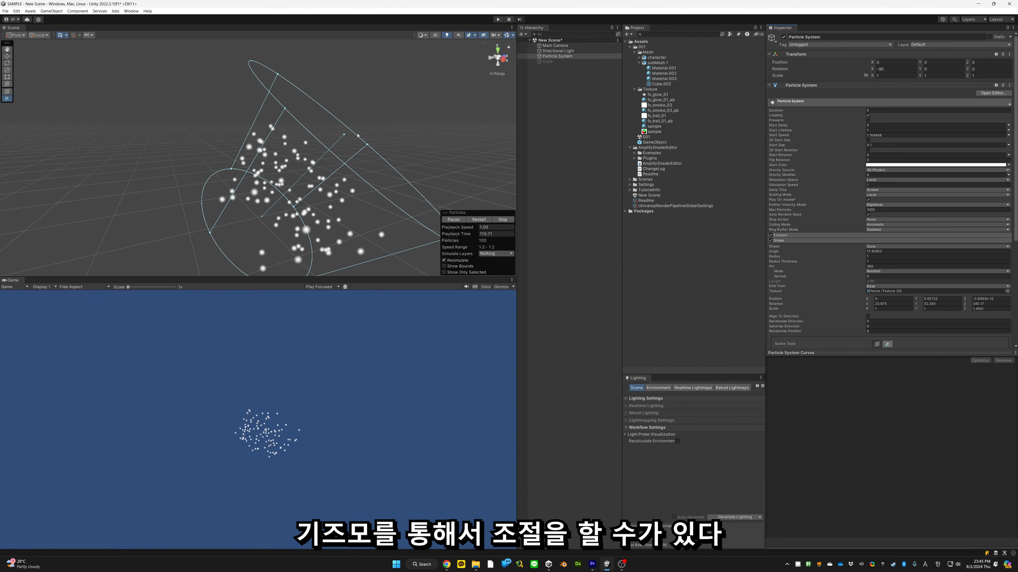
left_click_drag(357, 136, 352, 107)
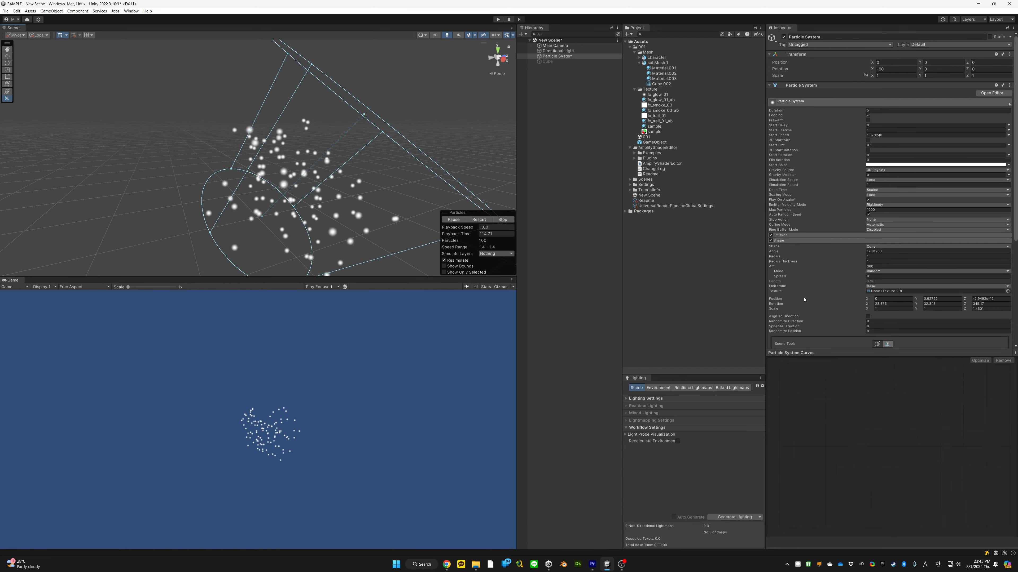
key("e")
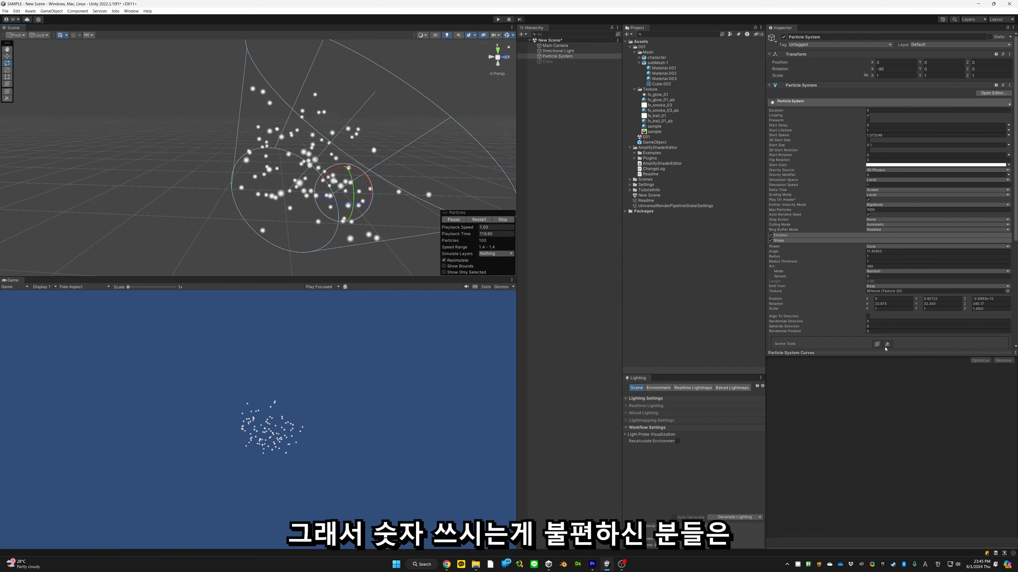
Step: Switch Velocity over Lifetime's Linear values to Curve and enlarge the Particle System Curves editor
scroll(894, 317, "down", 3)
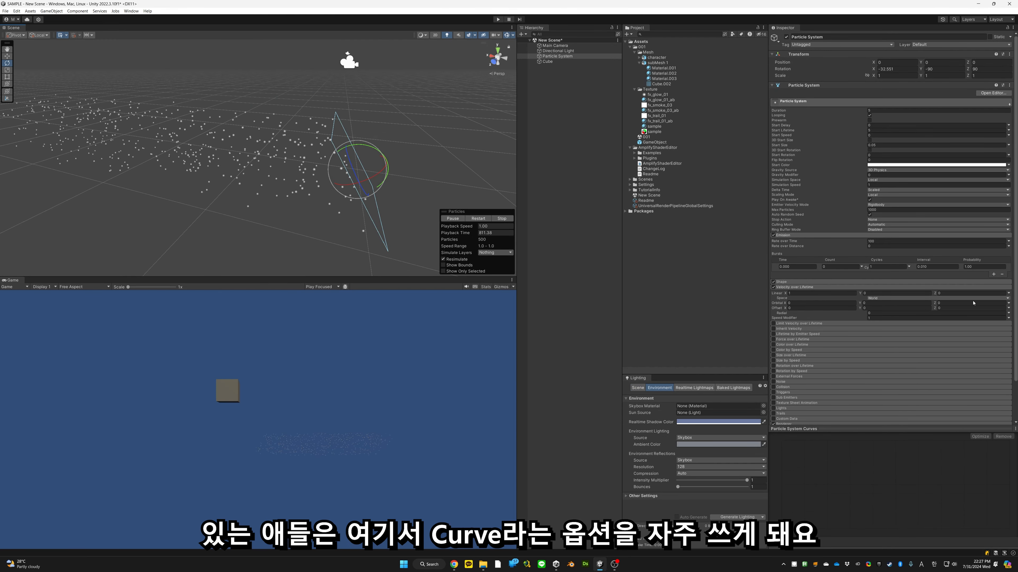
left_click(1009, 293)
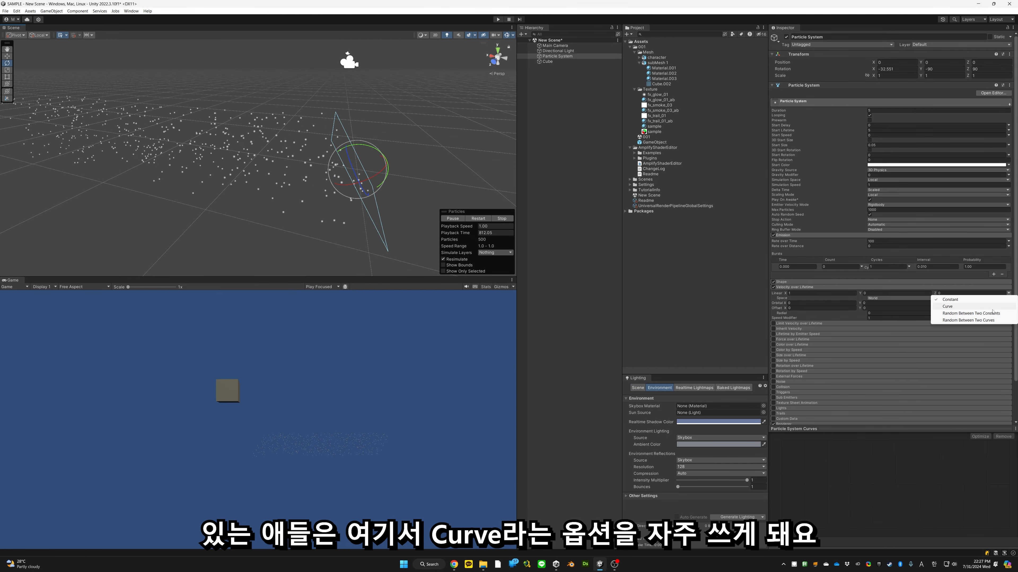
left_click(949, 306)
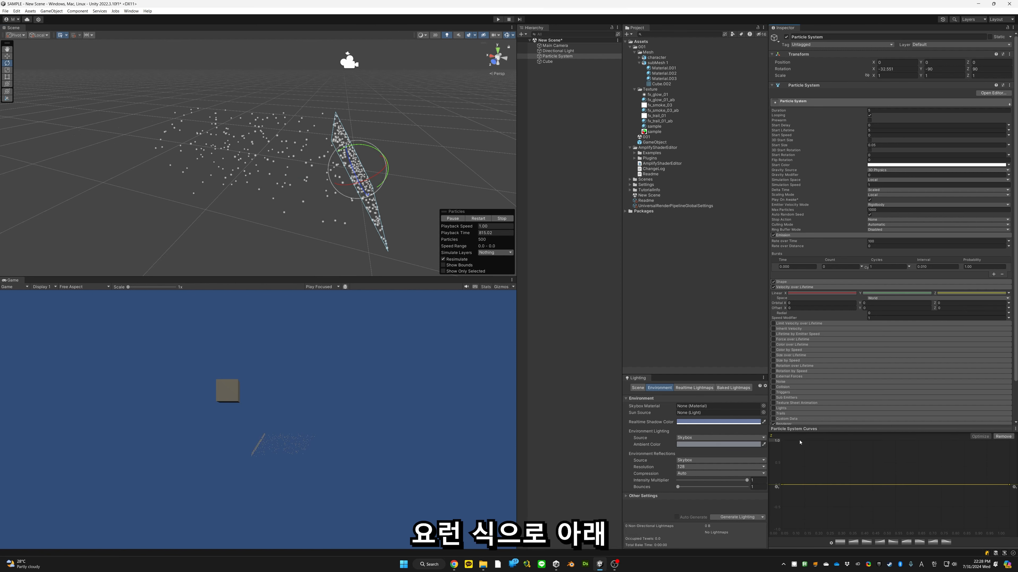
left_click_drag(816, 427, 822, 352)
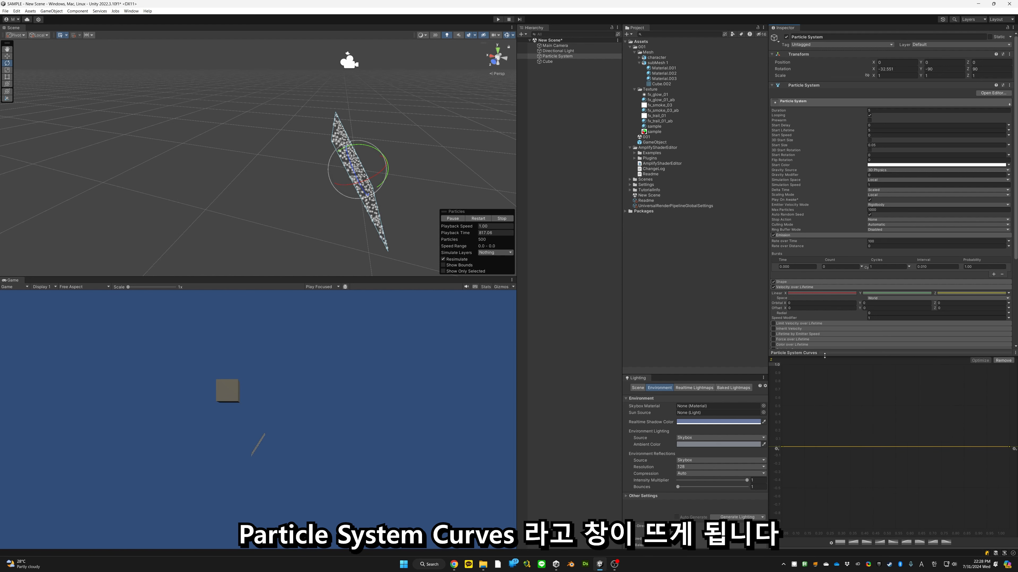
Step: Toggle the Linear X, Y and Z curves in the curve editor, leaving only the Linear X curve displayed
scroll(849, 200, "down", 6)
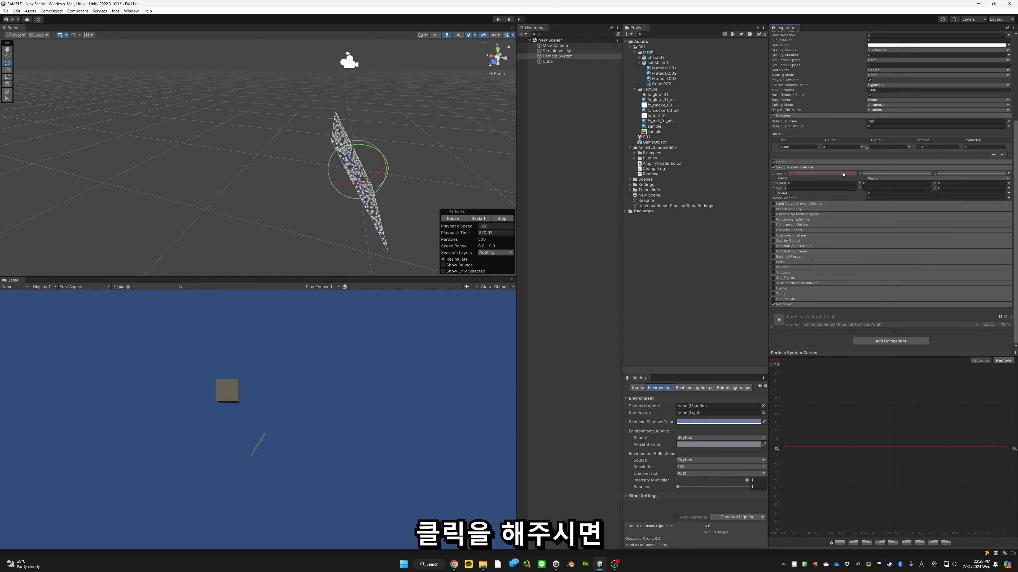
left_click(846, 175)
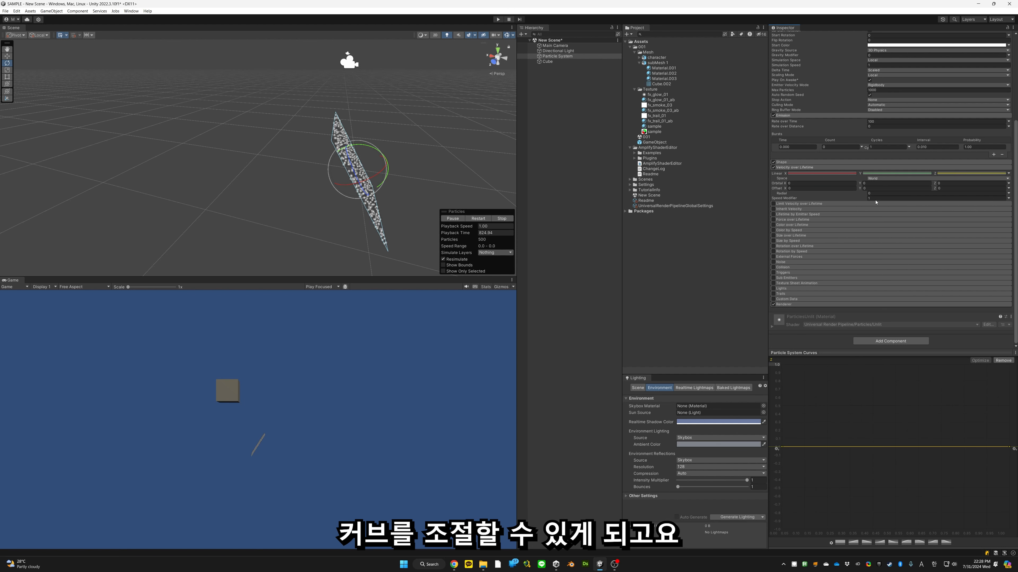
left_click(949, 174)
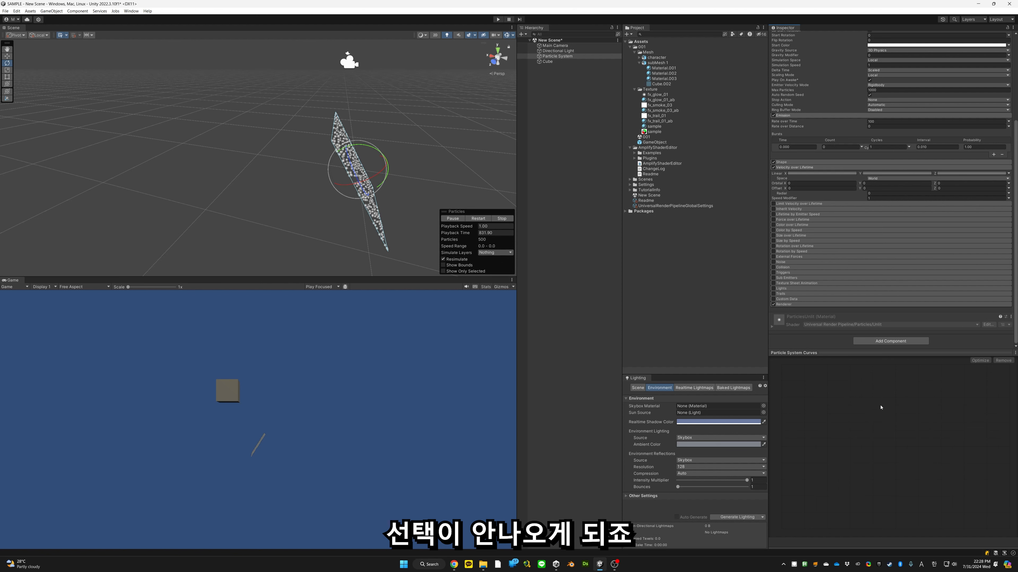
left_click(828, 174)
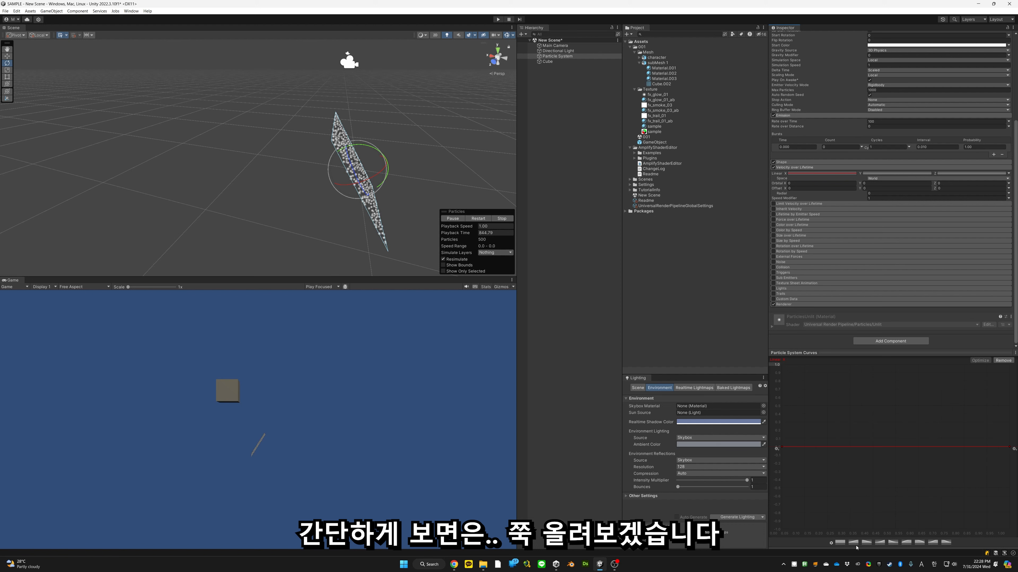
Step: Raise the Linear X curve's start to 1.0 and add a key about a third along, lowered to about -0.65
left_click_drag(783, 448, 777, 363)
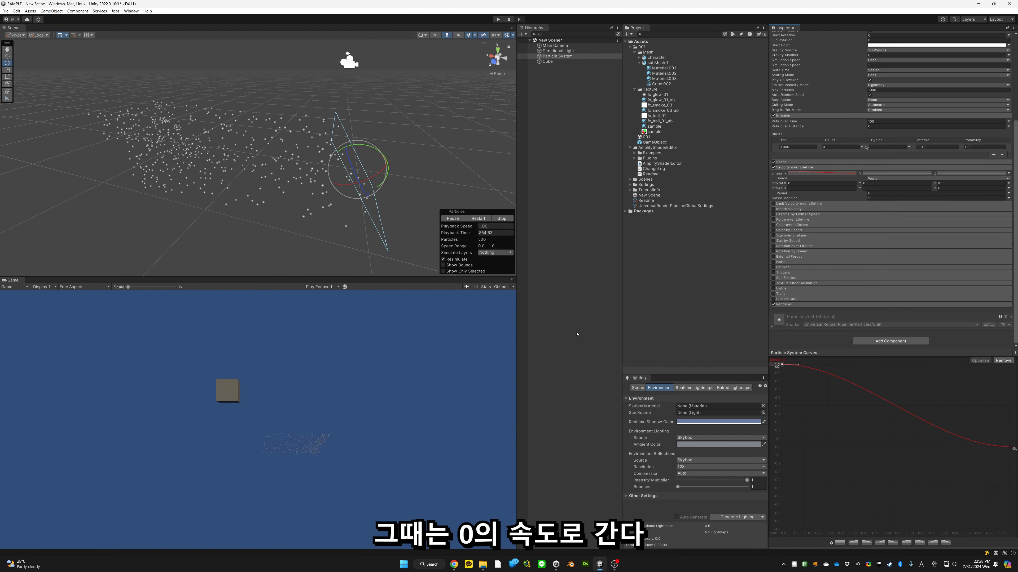
left_click_drag(336, 195, 420, 181, "alt")
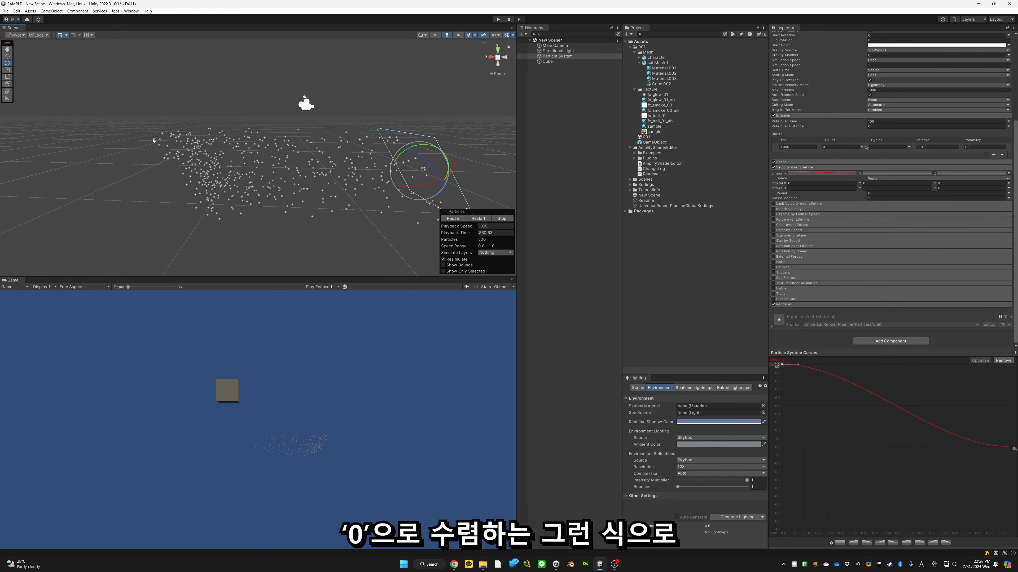
double_click(873, 395)
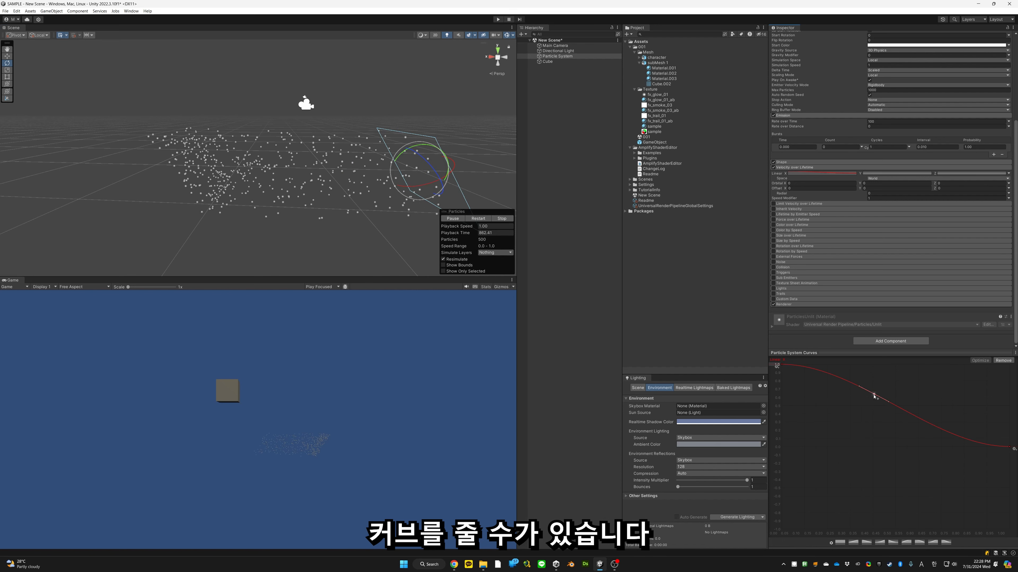
left_click_drag(874, 395, 855, 517)
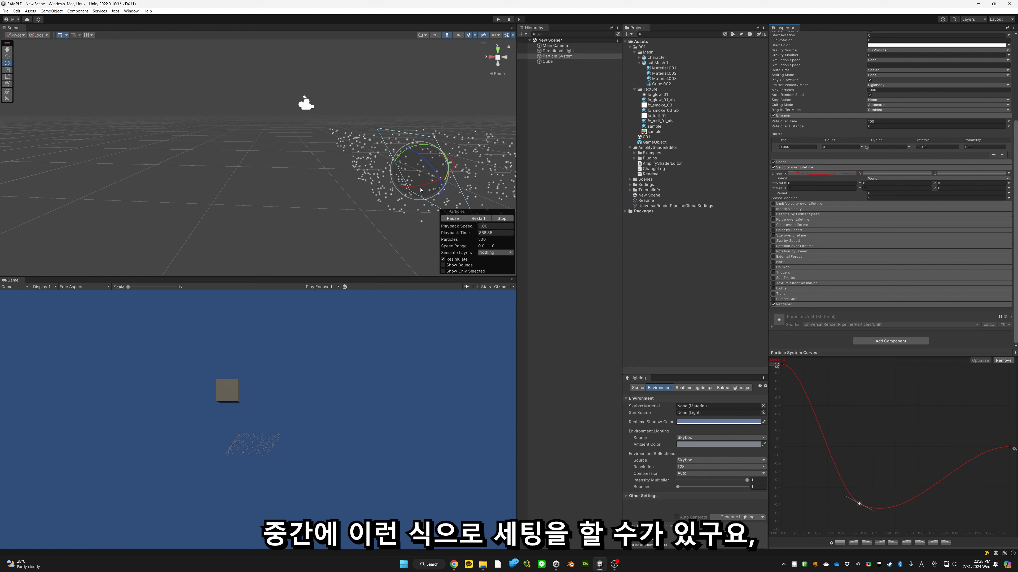
Step: View the particles travelling out and back, clear the zero-line annotation, and flatten the added key's tangent on the Linear X curve
key("d")
right_click_drag(461, 167, 452, 173)
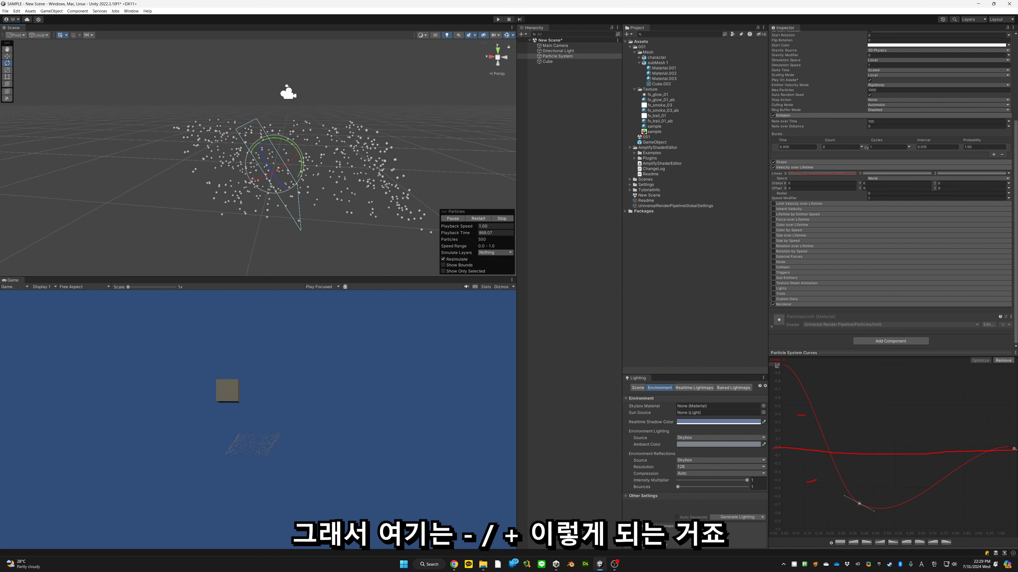
key("Escape")
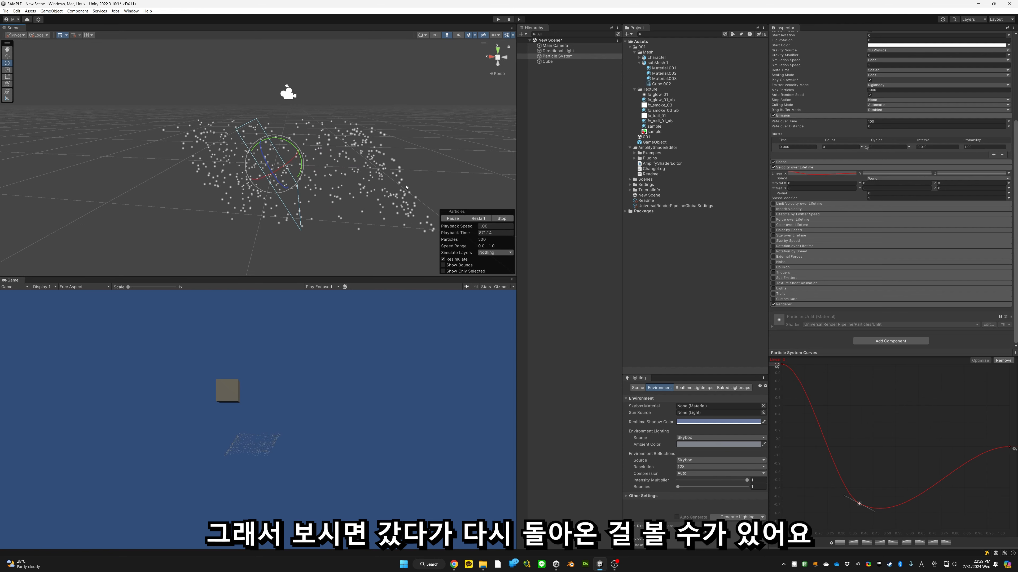
left_click_drag(874, 512, 875, 502)
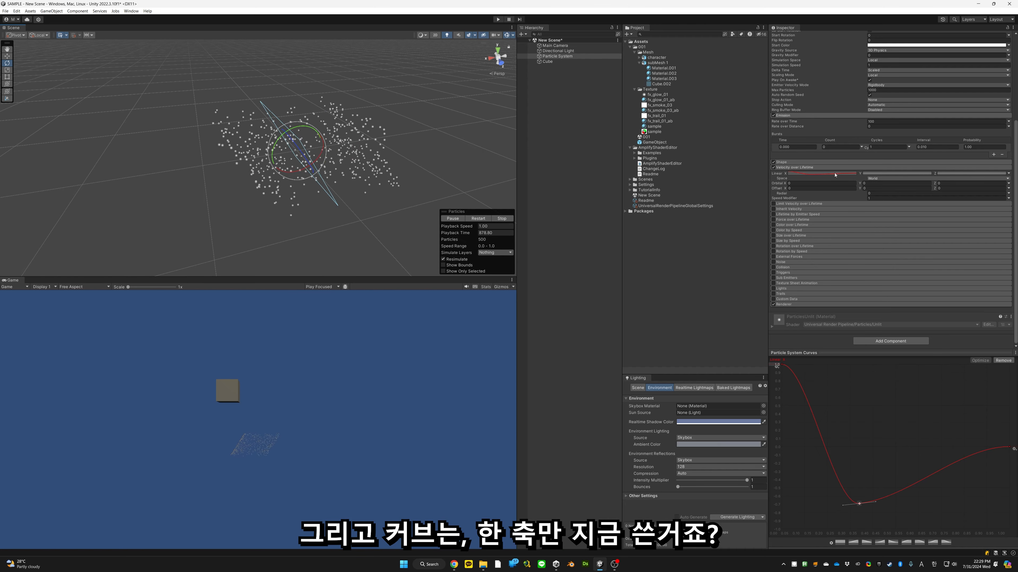
Step: Toggle the Linear X curve's display in the curve editor several times, leaving it hidden
left_click(827, 173)
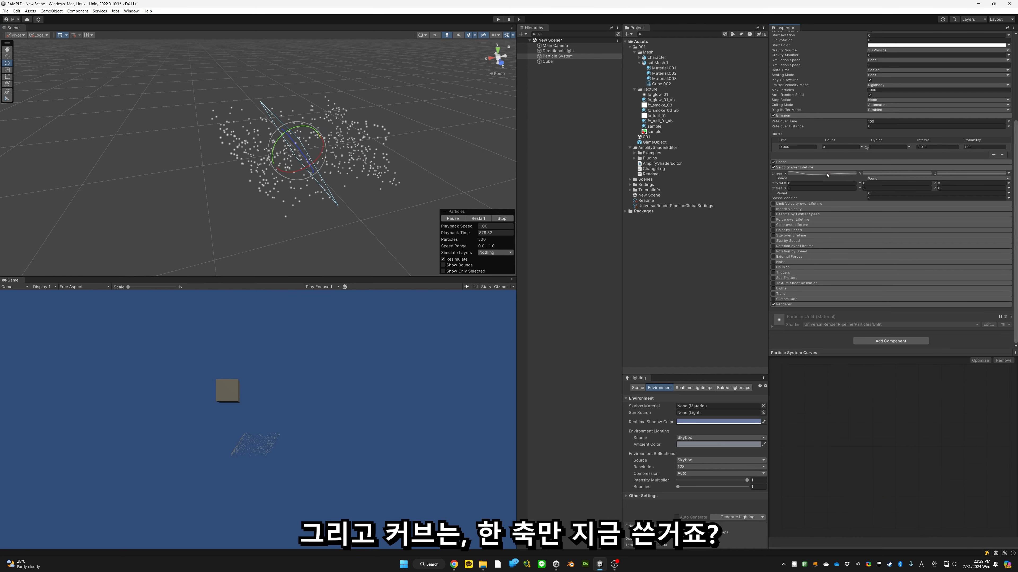
left_click(826, 174)
left_click(827, 174)
left_click(826, 173)
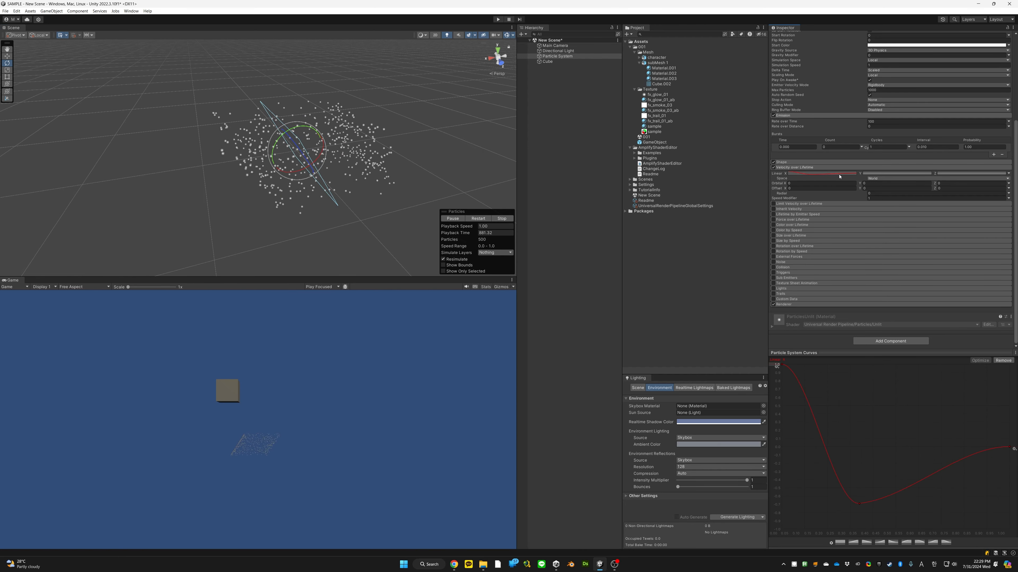
left_click(826, 174)
Step: Display the Linear Y curve and try the falling presets, from the straight line to the curve that levels out at 0
left_click(896, 173)
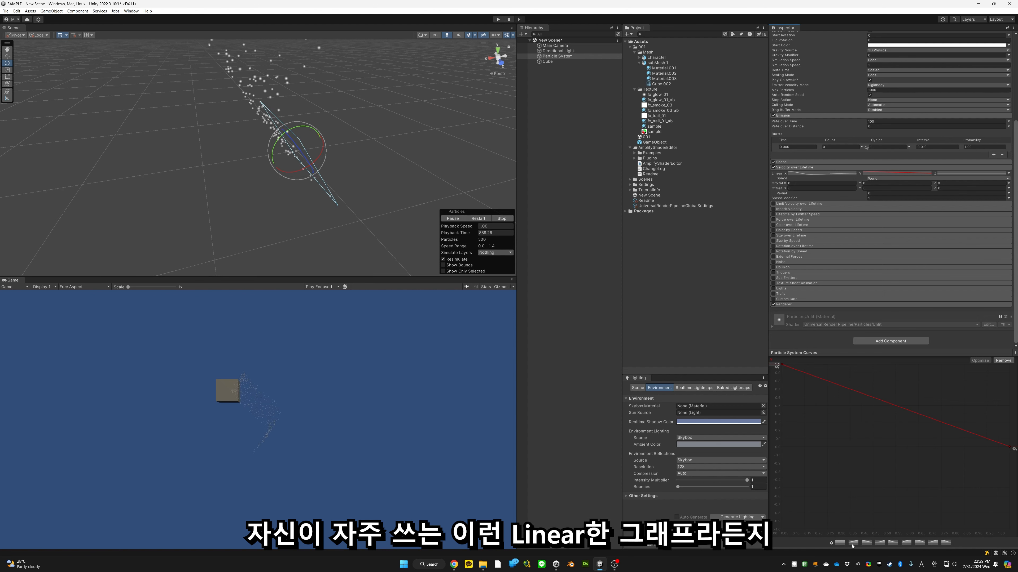
left_click(867, 542)
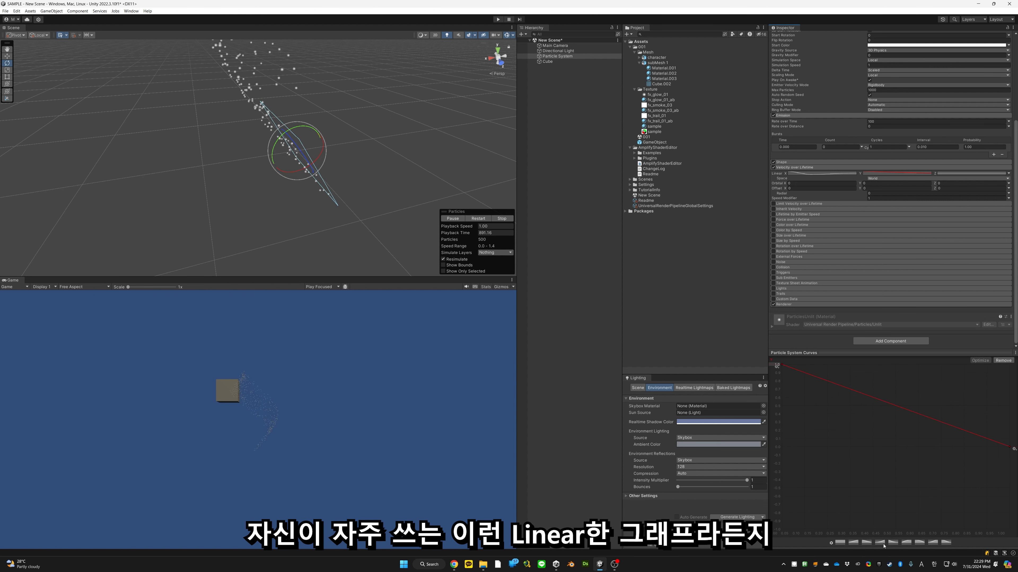
left_click(892, 543)
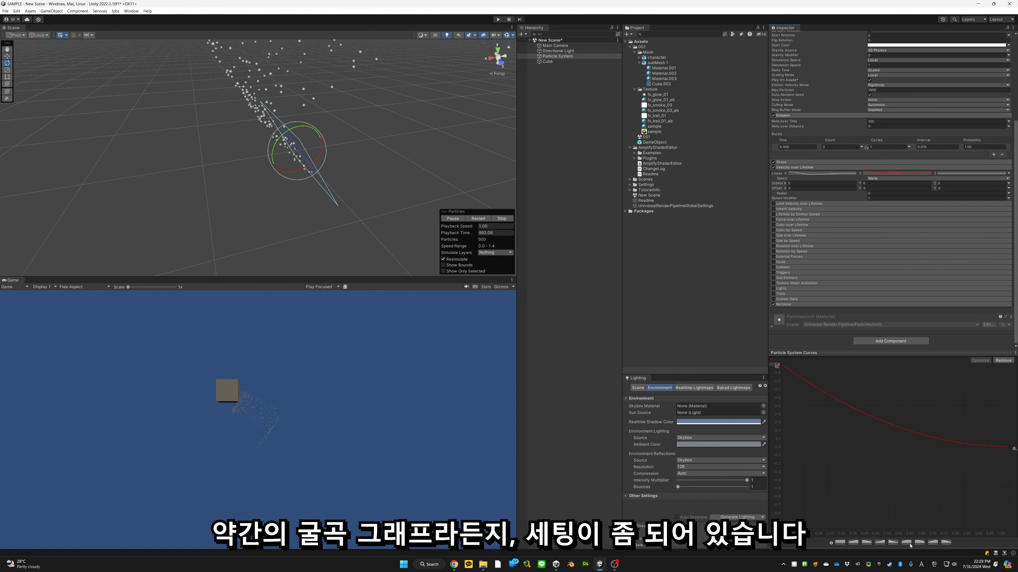
Step: Try the S-shaped falling preset, apply the straight rising preset to the Linear Y curve, and pause the particle playback
left_click(927, 543)
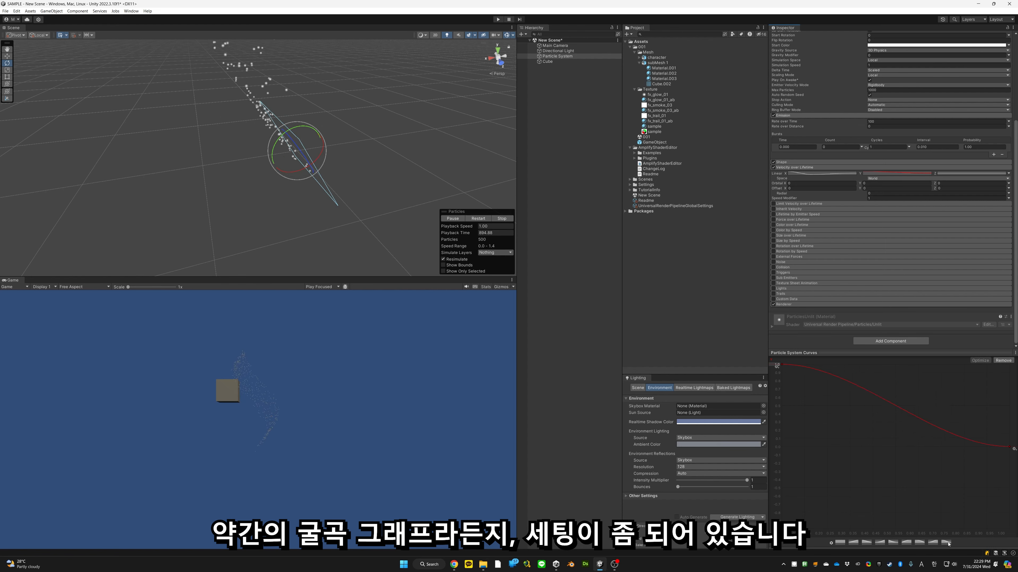
left_click(843, 541)
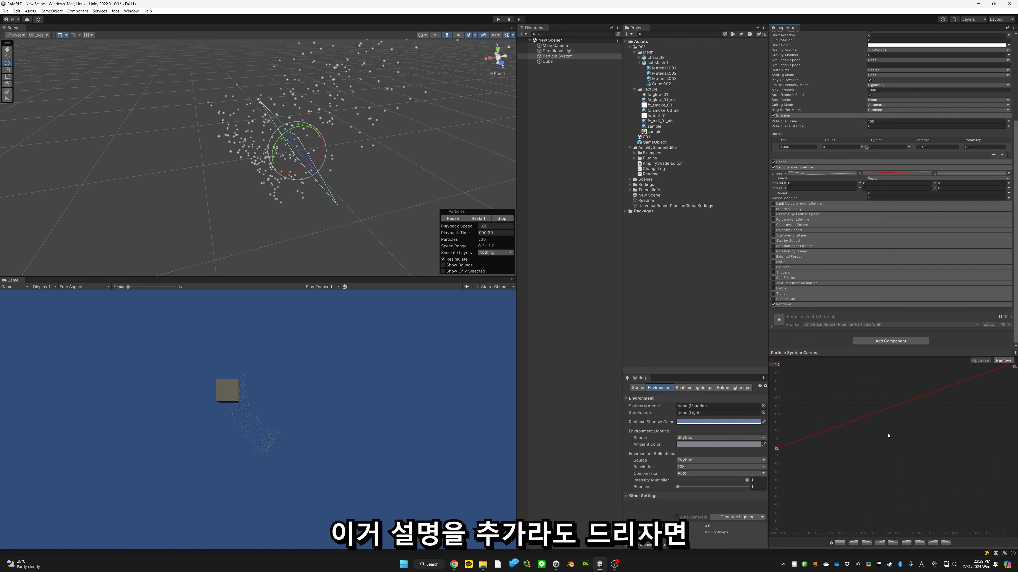
left_click(452, 218)
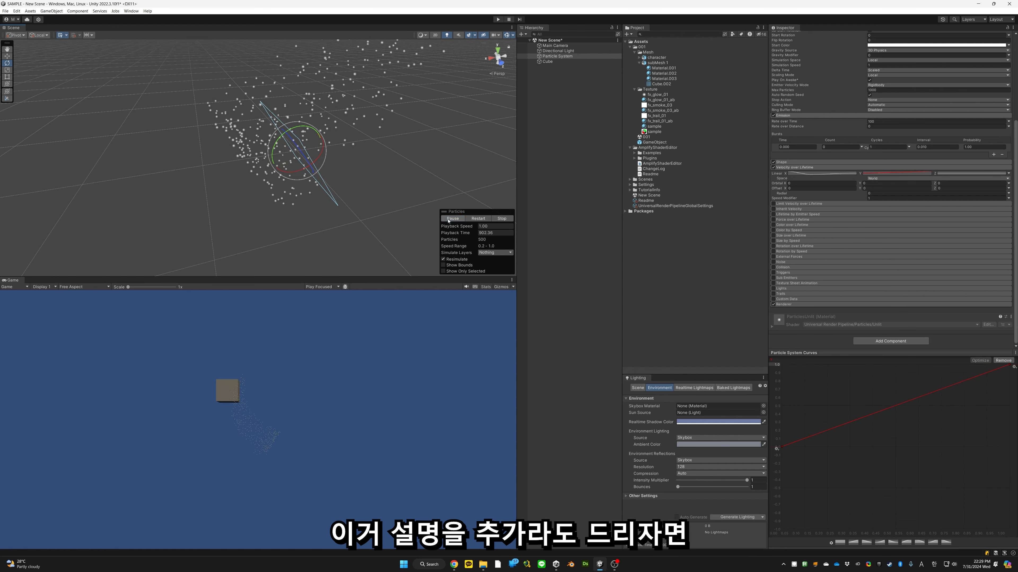
Step: Add three keys along the Linear Y curve and lower the middle one to about -0.55
double_click(842, 425)
double_click(883, 409)
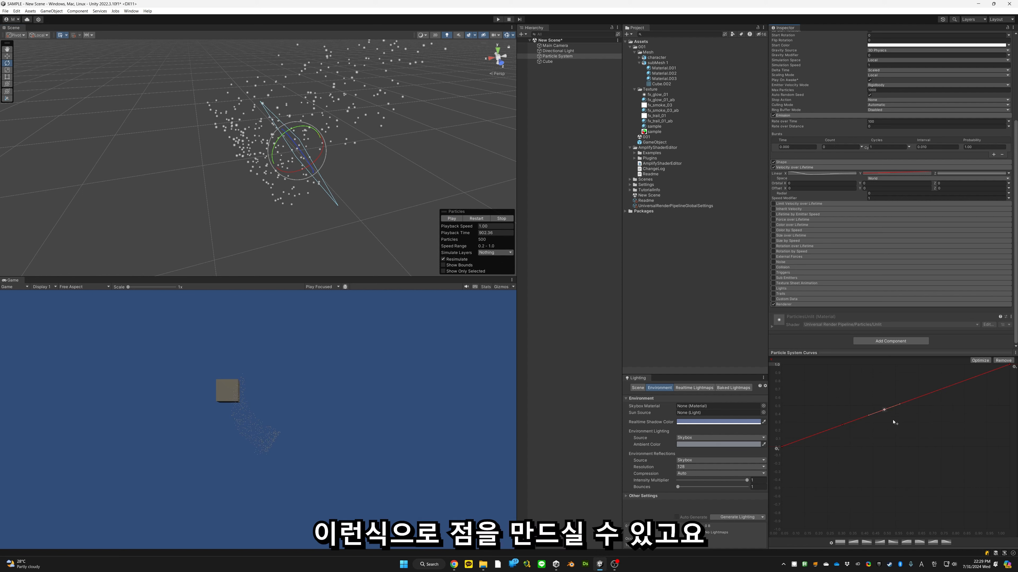
double_click(919, 398)
left_click_drag(885, 409, 893, 495)
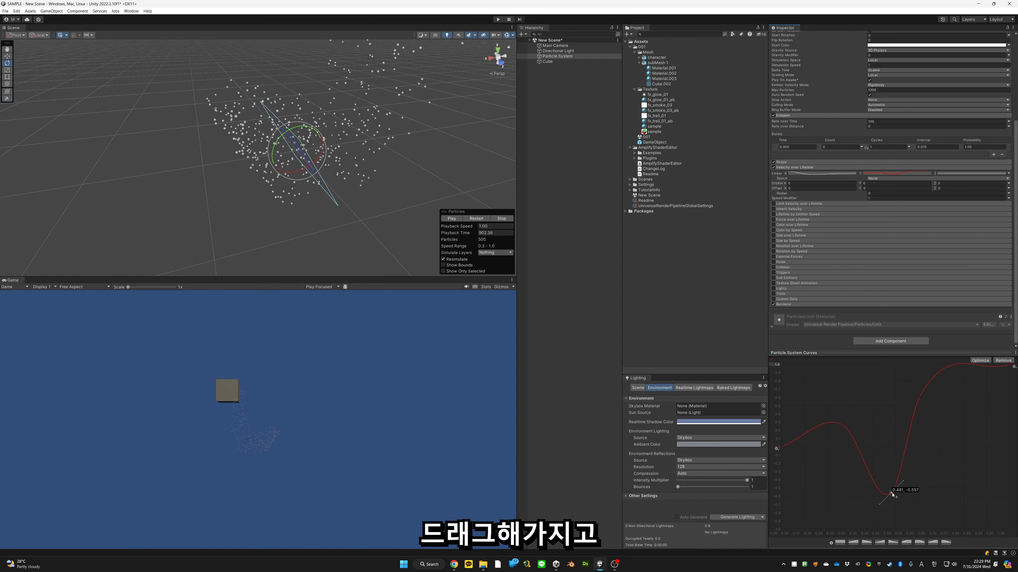
Step: Delete the added key before the Linear Y curve's low point and reduce the slope of the low key's tangent
left_click(843, 426)
left_click_drag(859, 434, 862, 422)
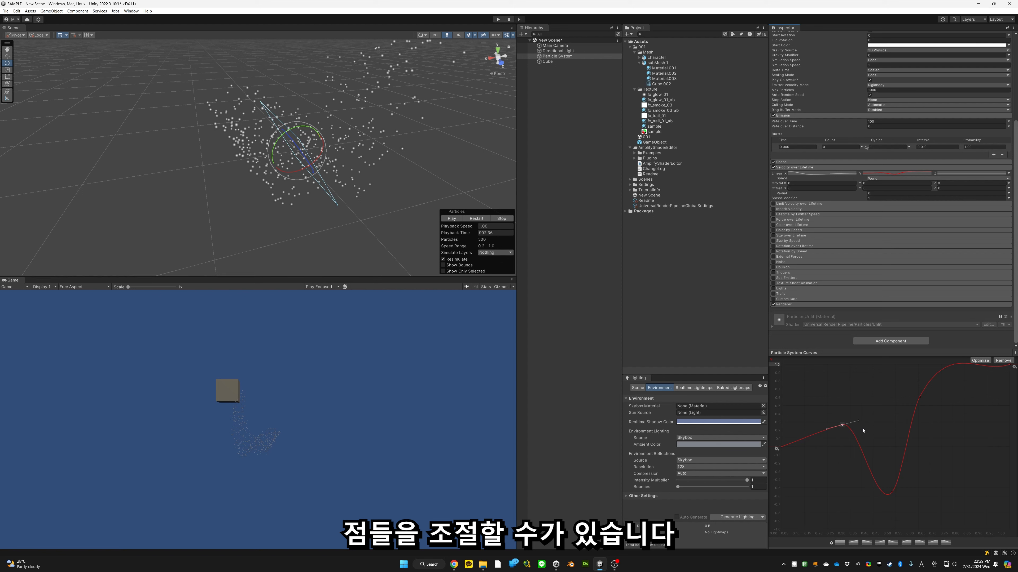
key("Delete")
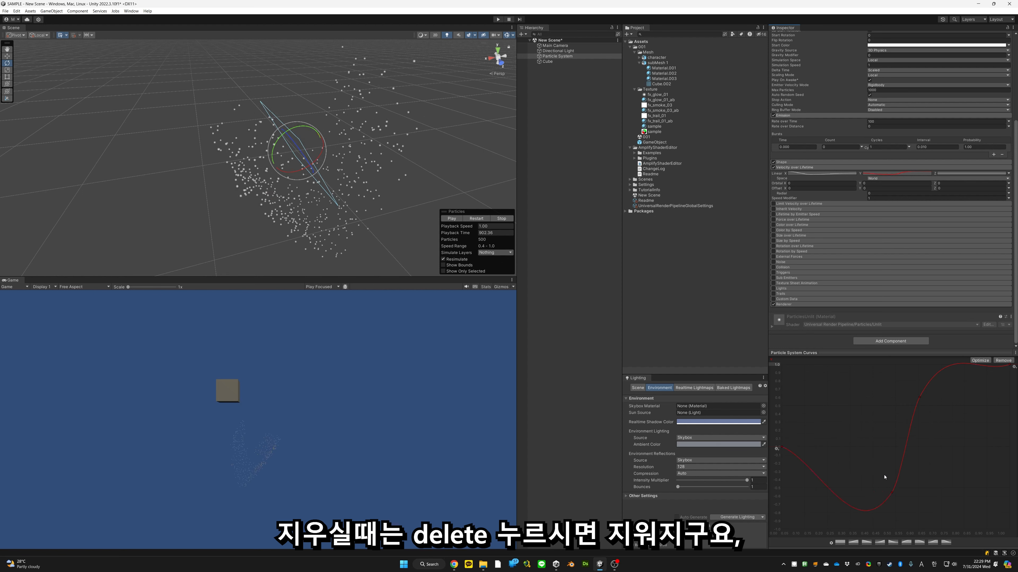
left_click(891, 493)
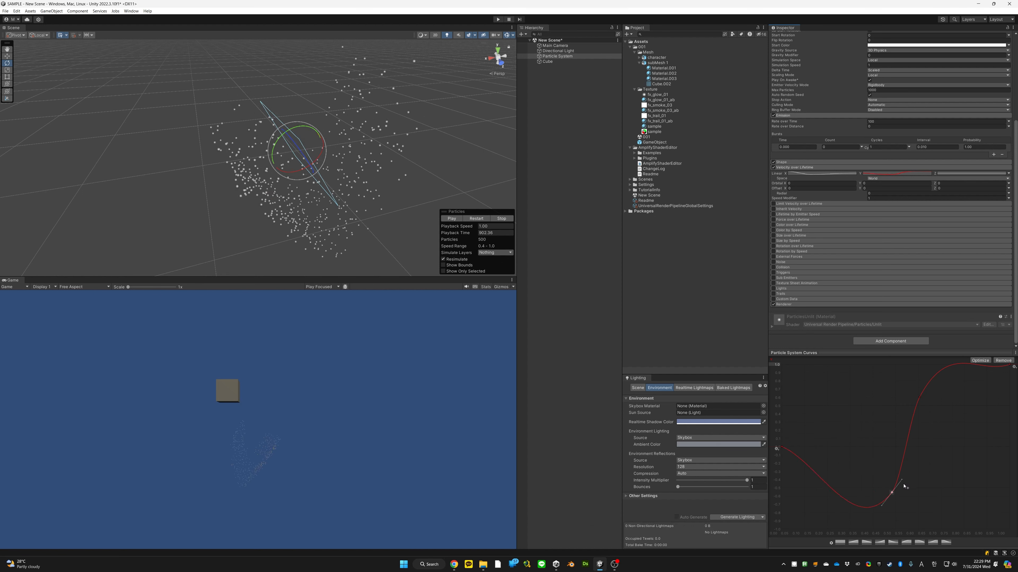
left_click_drag(902, 480, 907, 490)
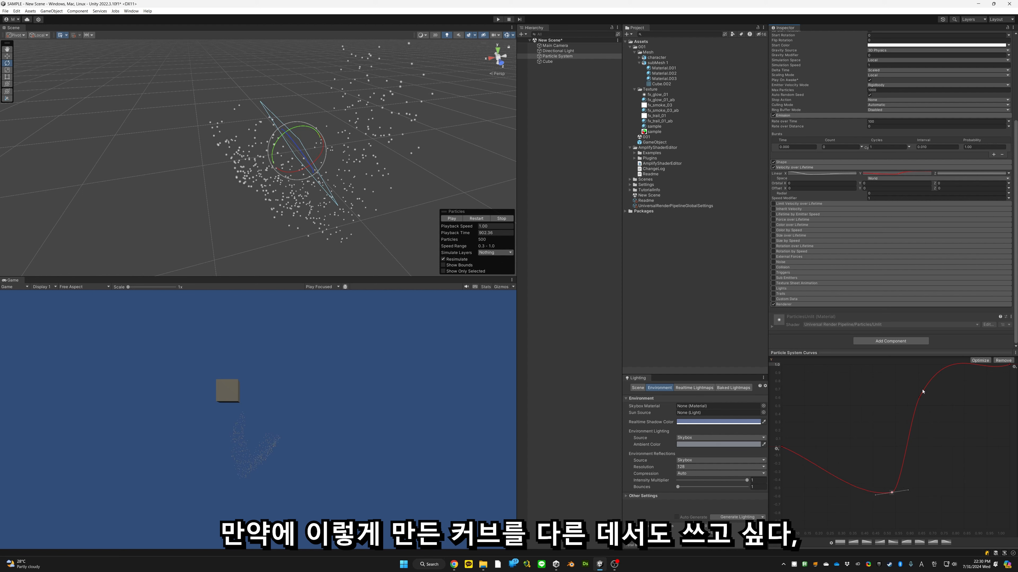
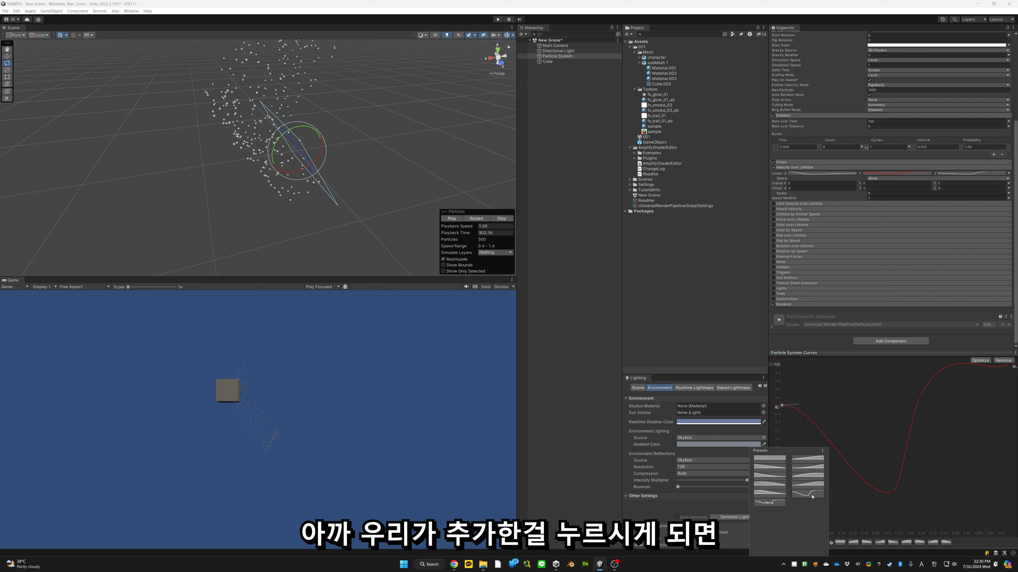
Step: Dismiss the curve presets list and level the tangent of the lowest key on the Linear Y curve
left_click(949, 413)
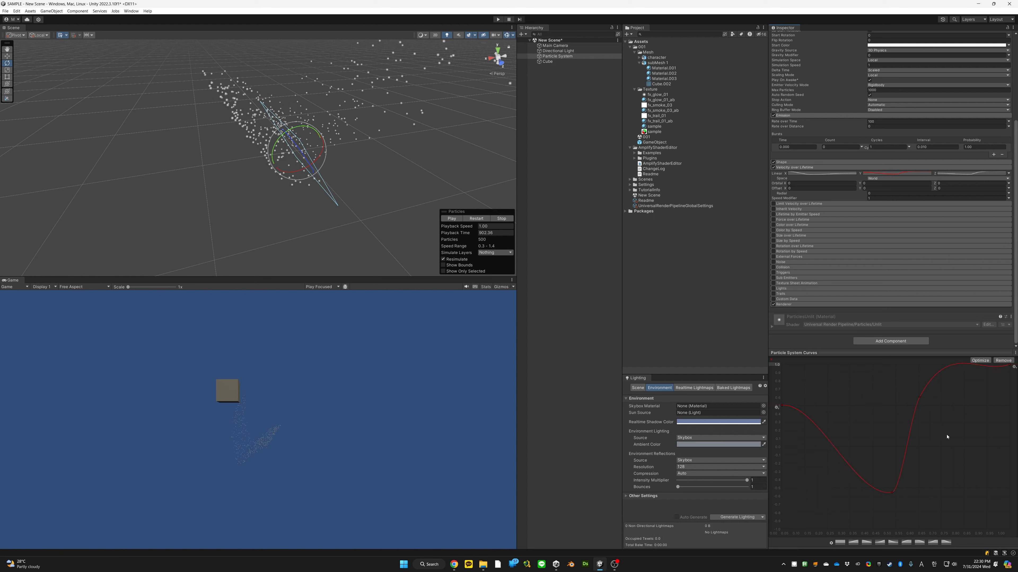
left_click(891, 493)
left_click_drag(908, 491, 909, 493)
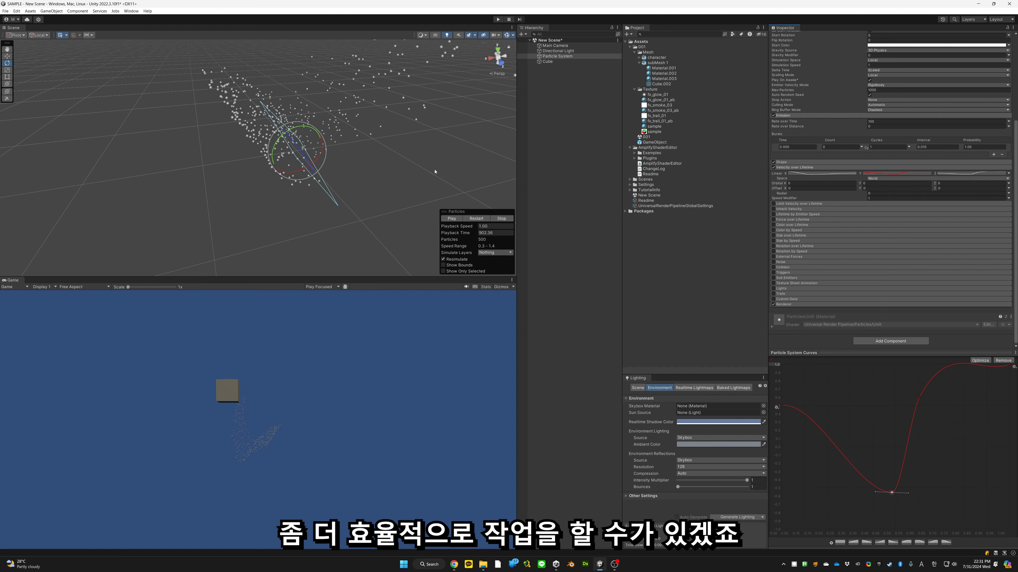
Step: Resume the particle playback and view the particle motion from other angles
right_click_drag(435, 171, 400, 171)
key("comma")
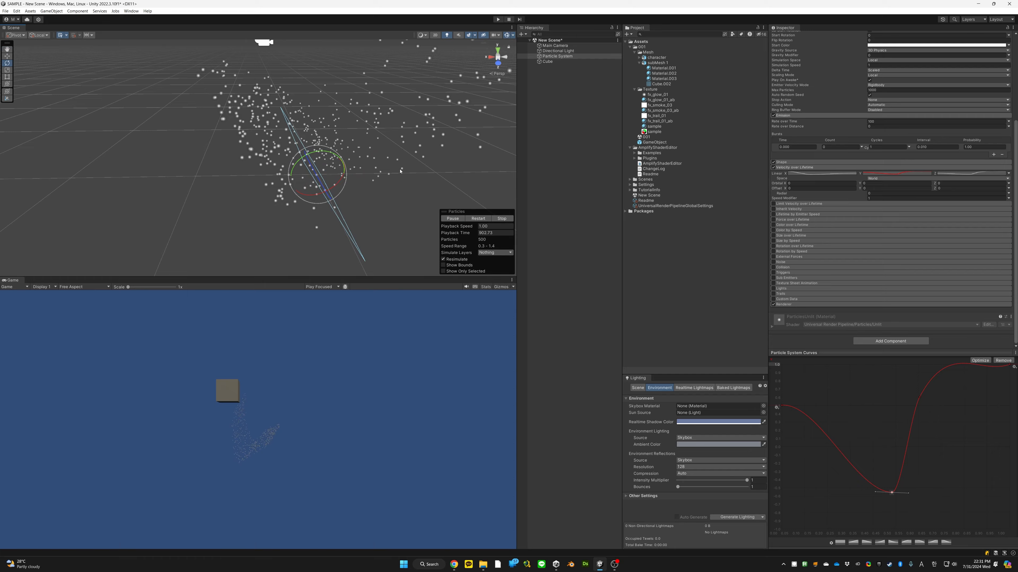
scroll(400, 171, "down", 6)
left_click_drag(400, 172, 410, 87, "alt")
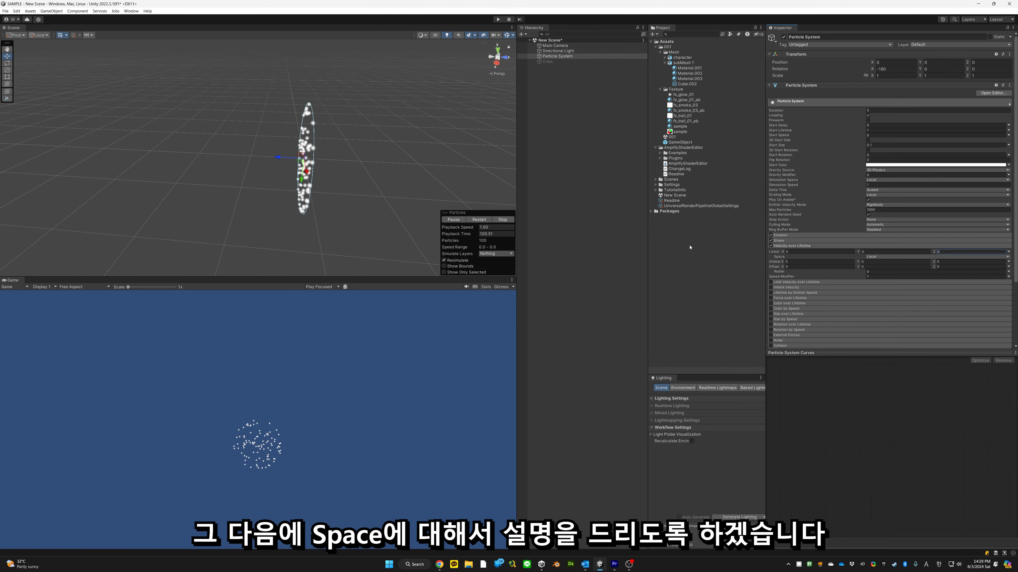
Step: Check the Local and World options of the velocity Space, keep Local, and set the Linear Z velocity to 1
left_click(881, 257)
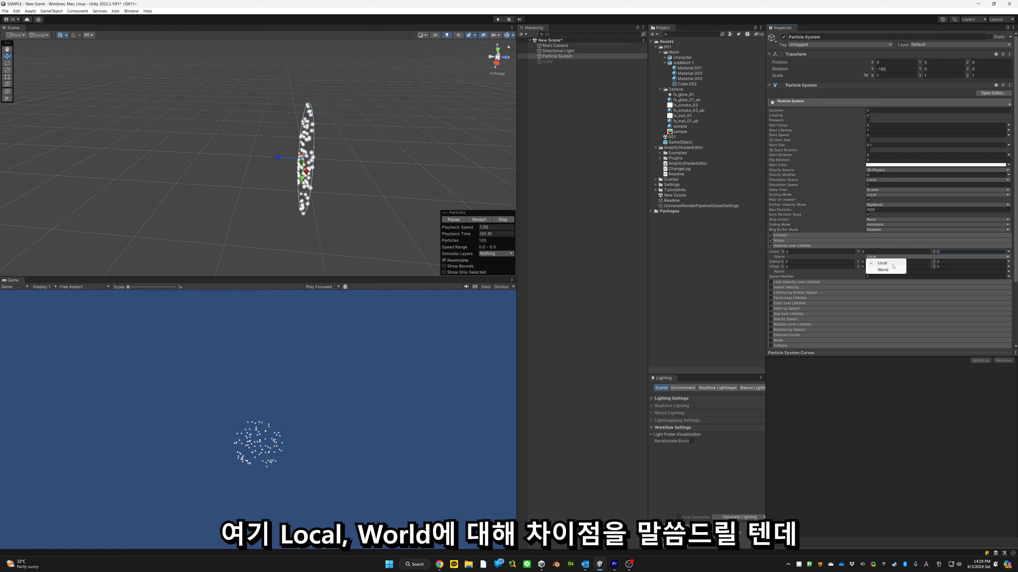
left_click(562, 56)
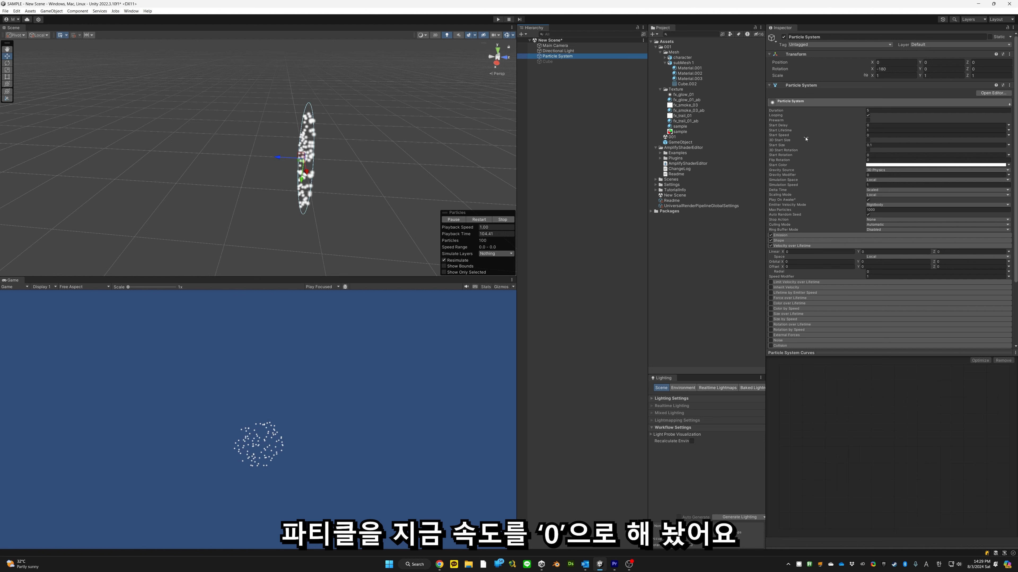
left_click(947, 252)
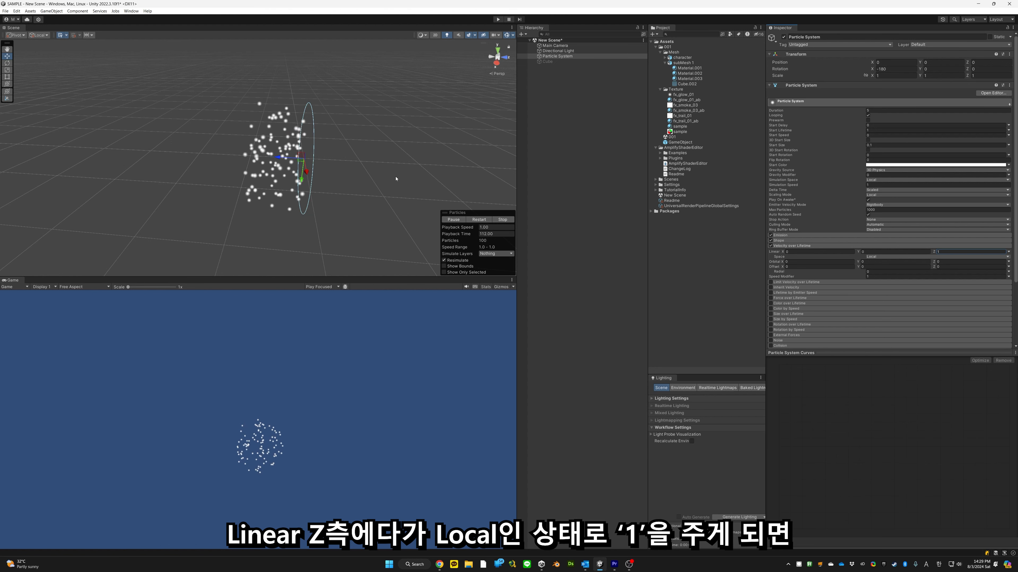
right_click_drag(341, 172, 338, 166)
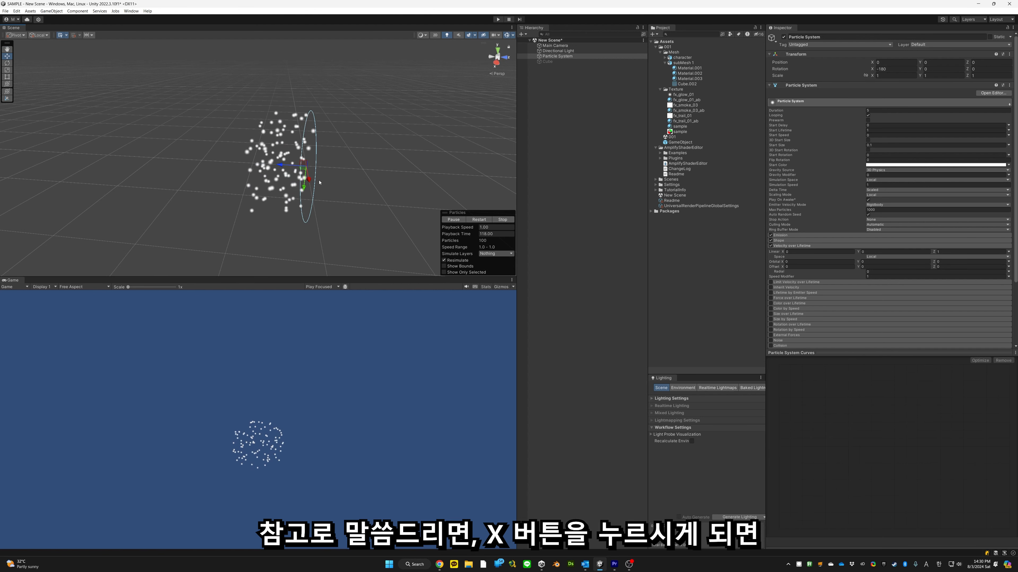
Step: Toggle the handle orientation between Local and Global several times to compare the axes, leaving it on Global
key("x")
key("x")
key("x")
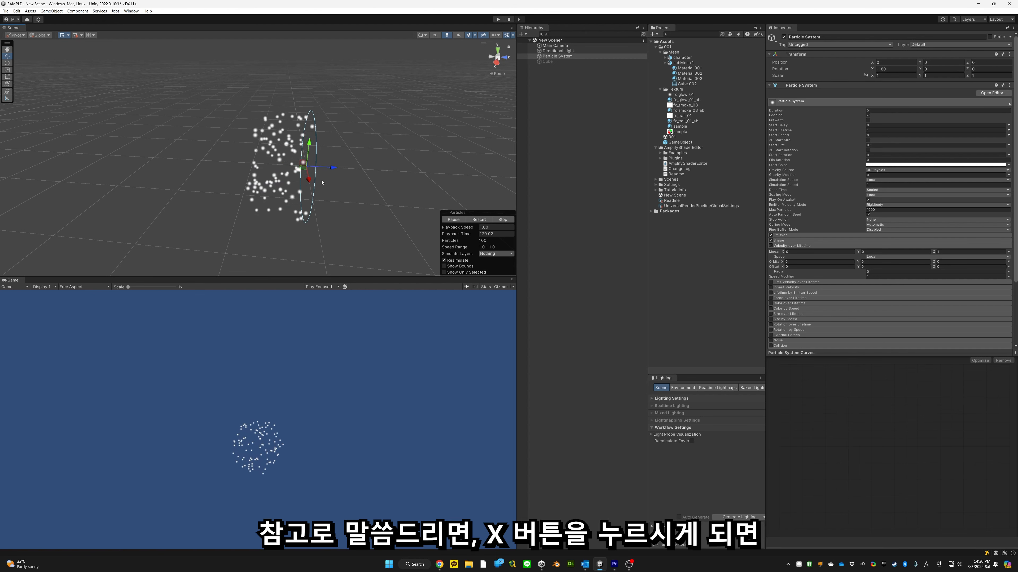
key("x")
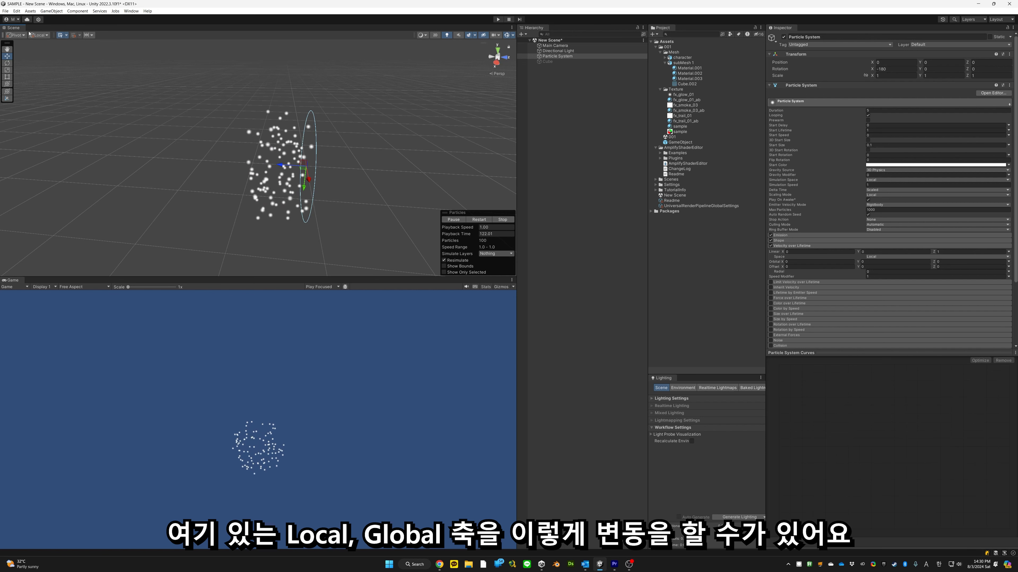
key("x")
key("x")
key("x")
key("x")
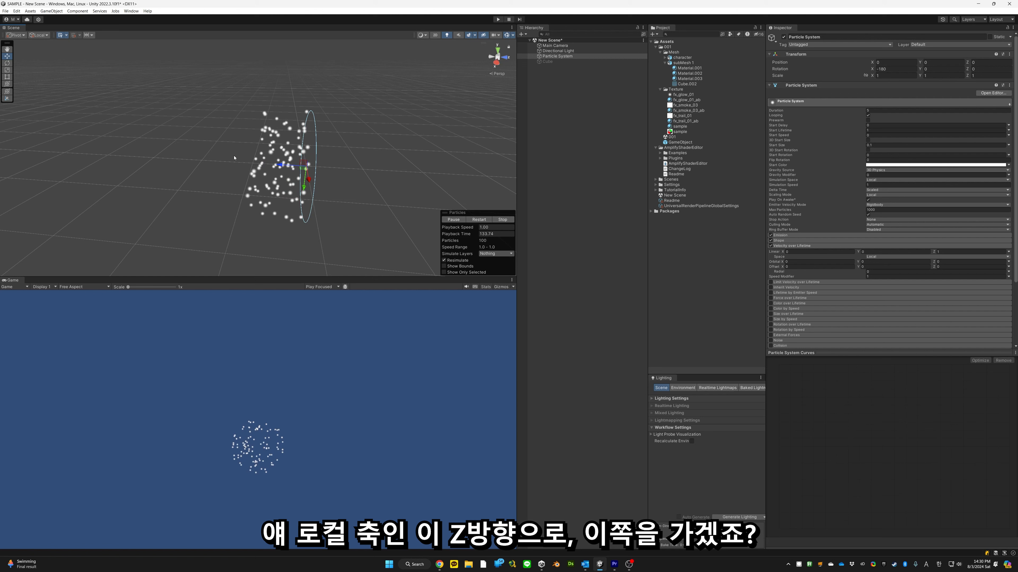
key("x")
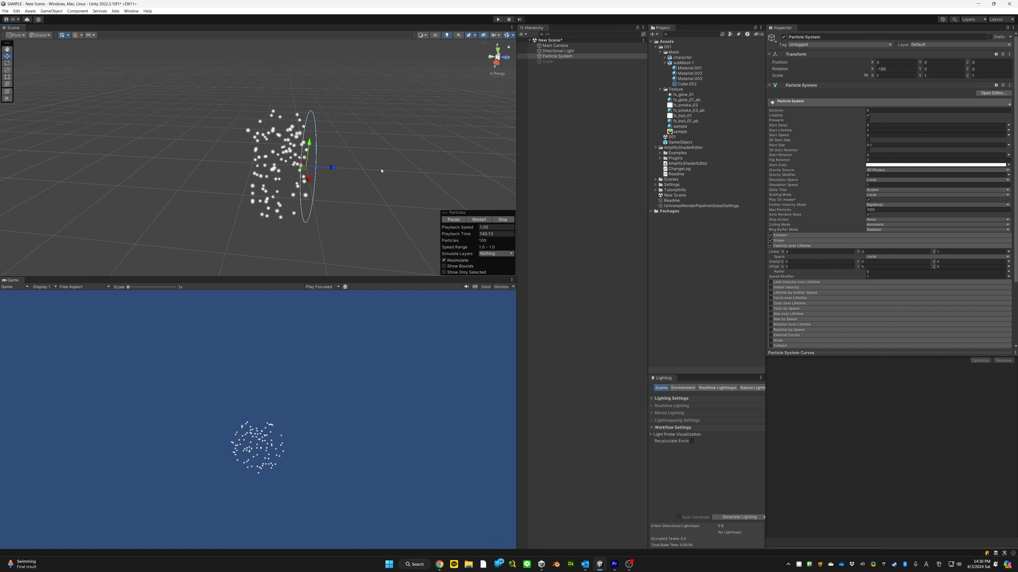
Step: Set the Velocity over Lifetime Space to World and view the particles' direction against the emitter's axes
left_click(881, 256)
left_click(881, 268)
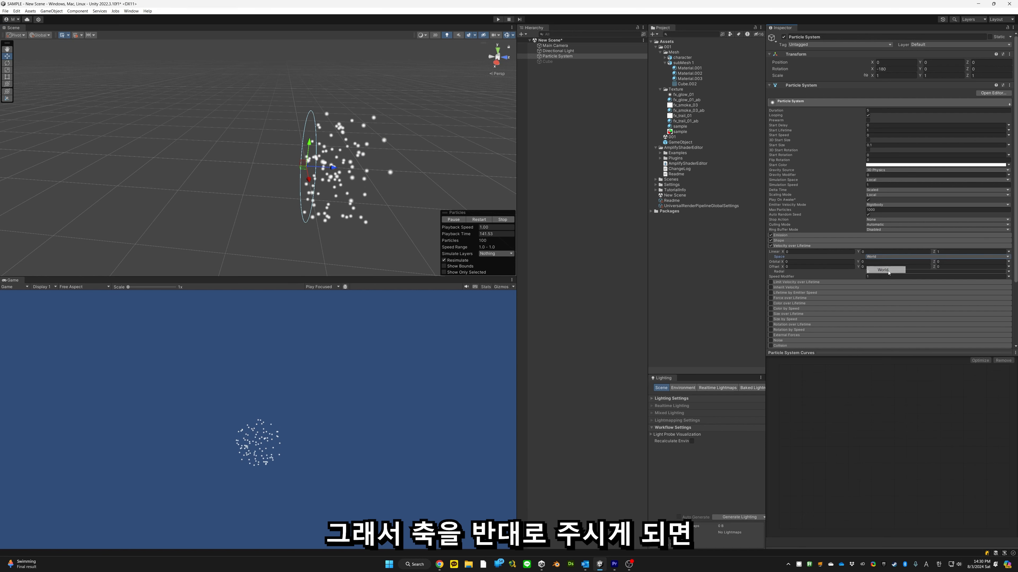
middle_click_drag(379, 182, 354, 183)
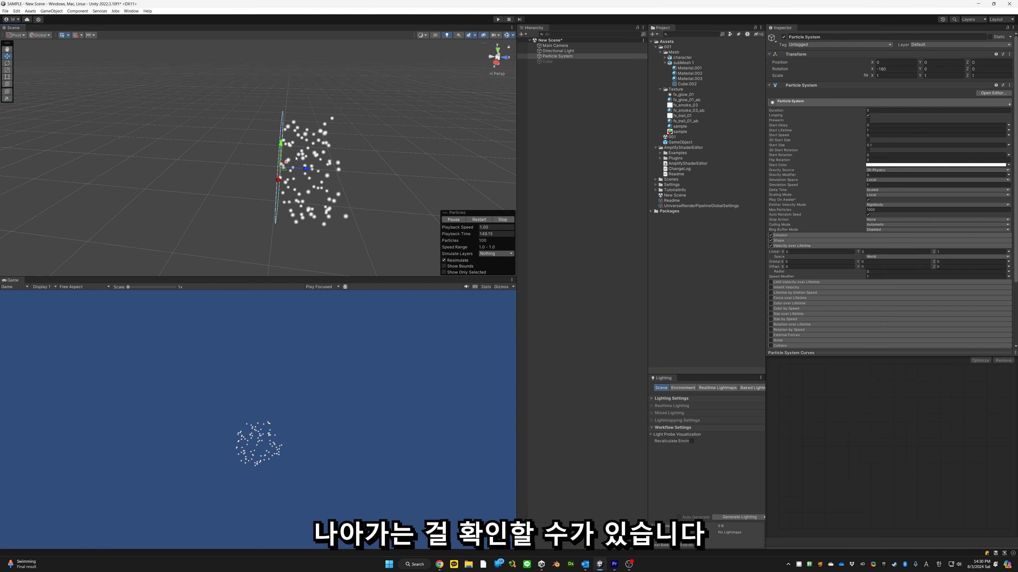
mouse_move(295, 159)
right_mouse_down()
mouse_move(375, 171)
mouse_move(280, 146)
mouse_move(287, 155)
right_mouse_up()
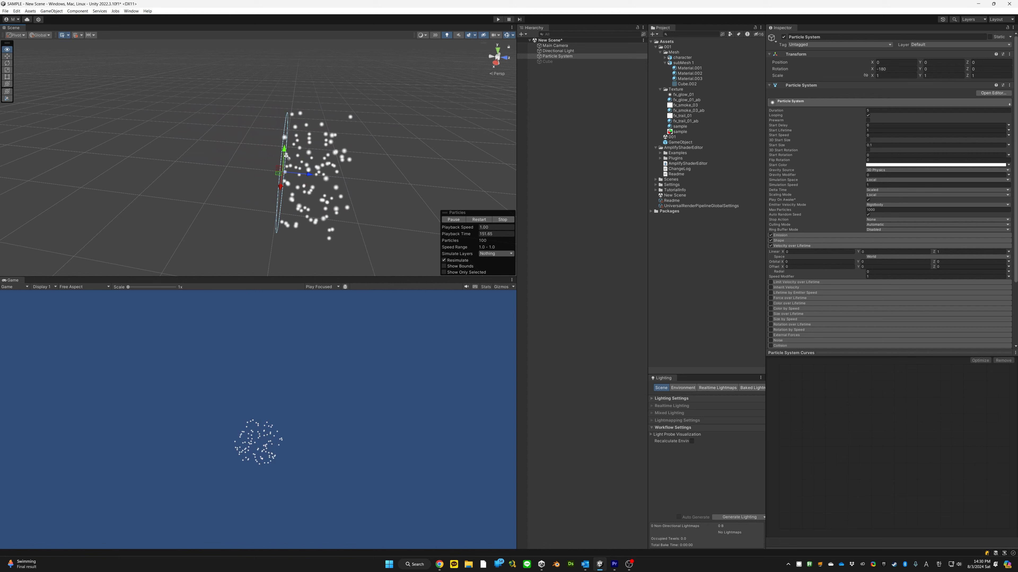
left_click(872, 259)
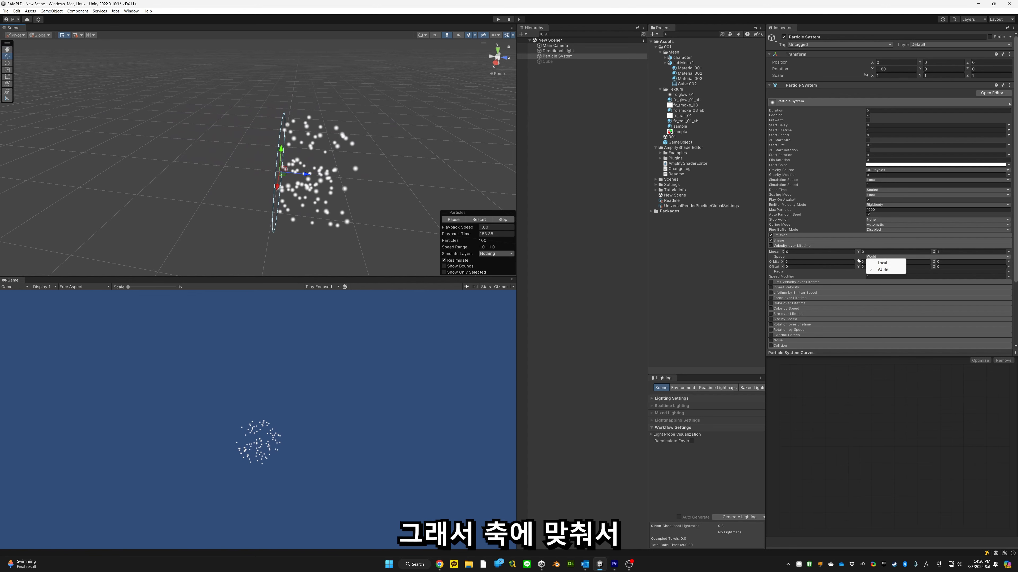
left_click(888, 269)
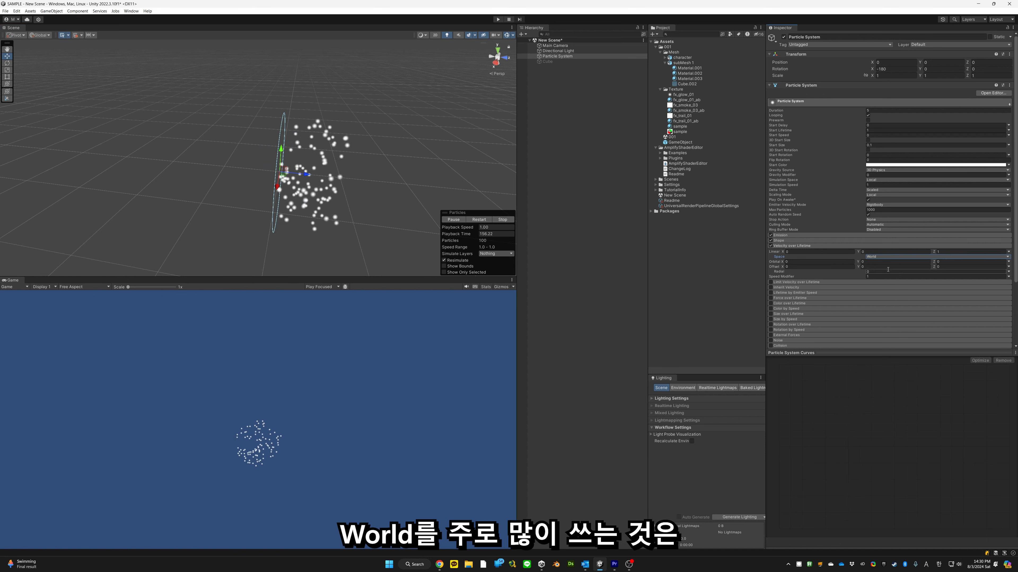
Step: Set the Linear Y velocity to 1 and Linear Z to 0, and view the particles around the emitter
left_click(871, 252)
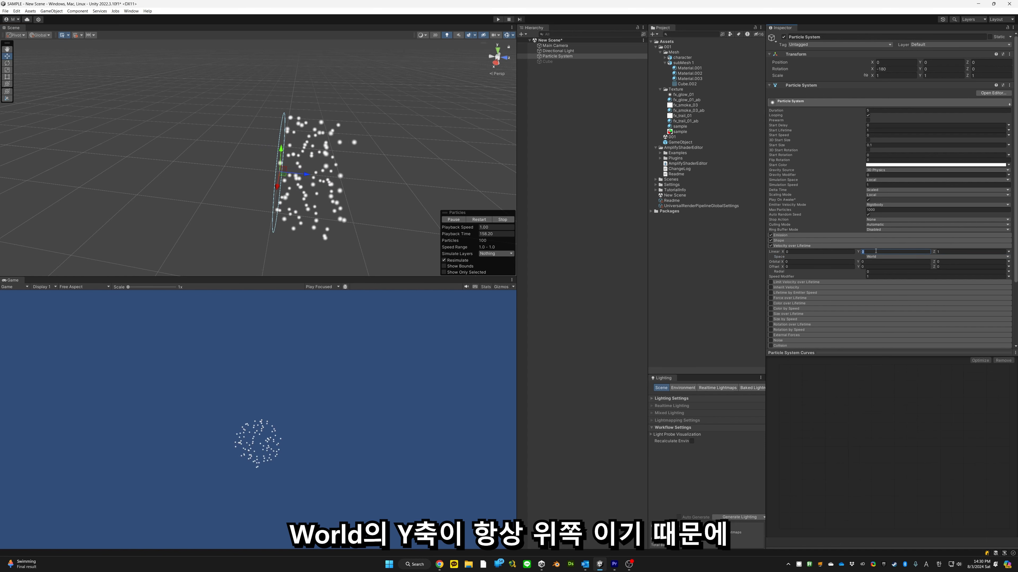
type("1")
key("Tab")
type("0")
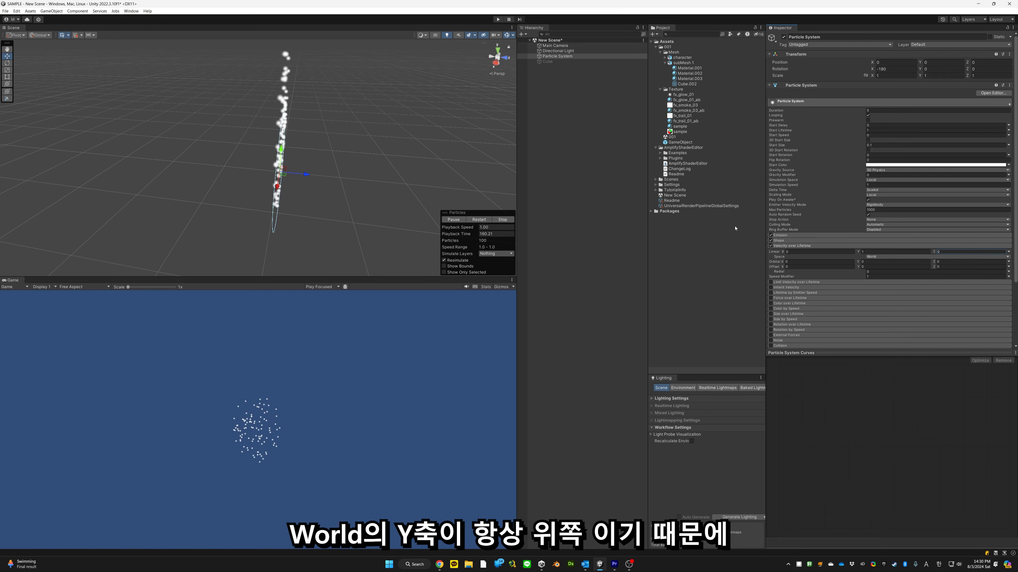
middle_click_drag(399, 175, 339, 175)
left_click_drag(338, 175, 461, 161, "alt")
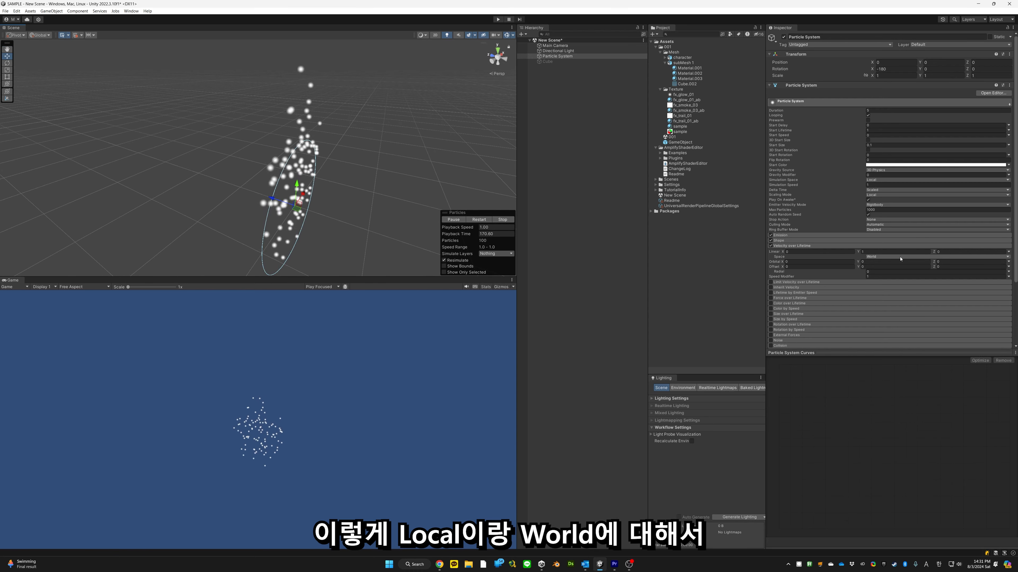
left_click(900, 257)
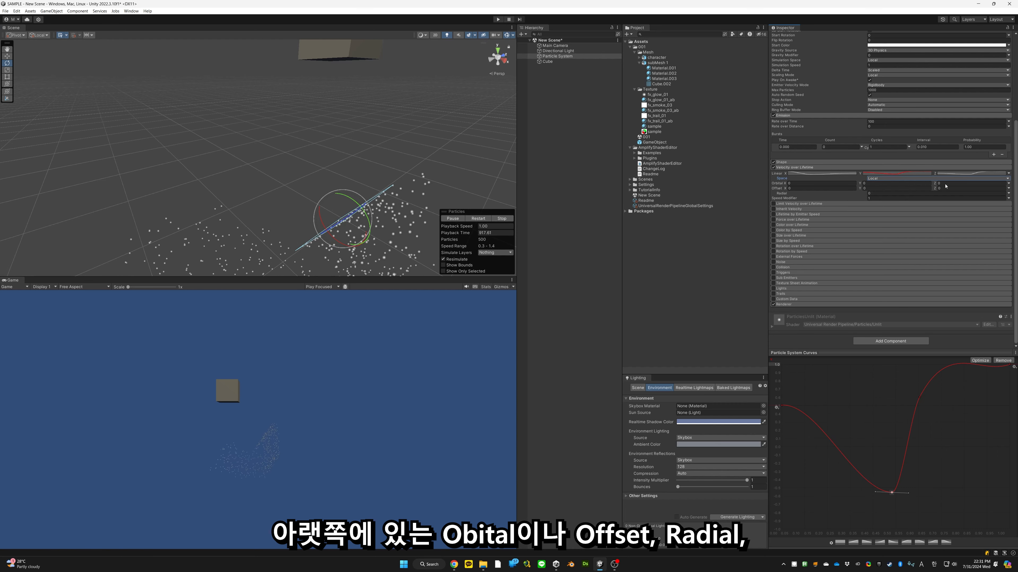
Step: Switch the Linear velocity from curves to constants and set X, Y and Z to 0
left_click(1008, 173)
left_click(942, 180)
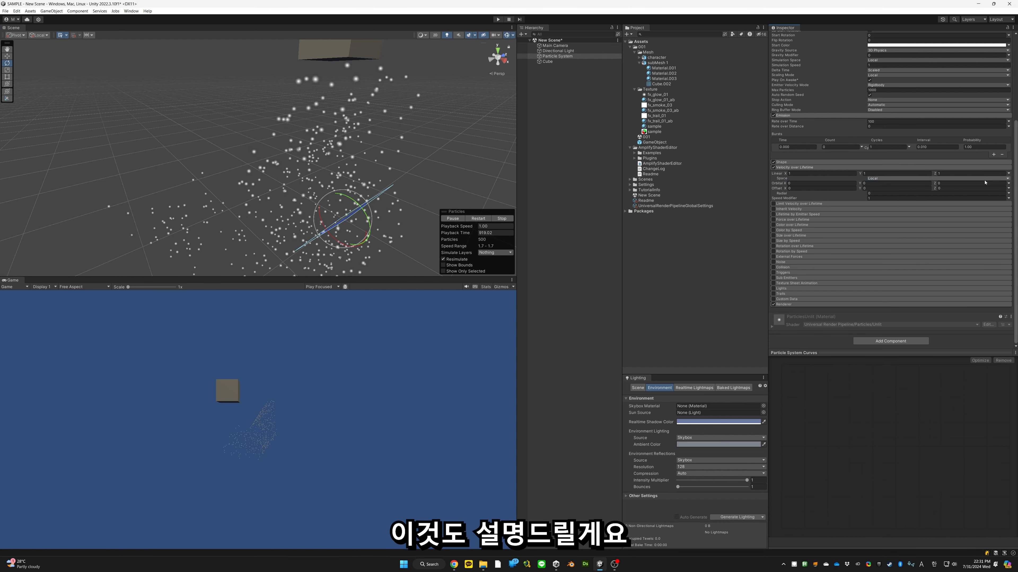
left_click(834, 174)
type("0")
key("Tab")
type("0")
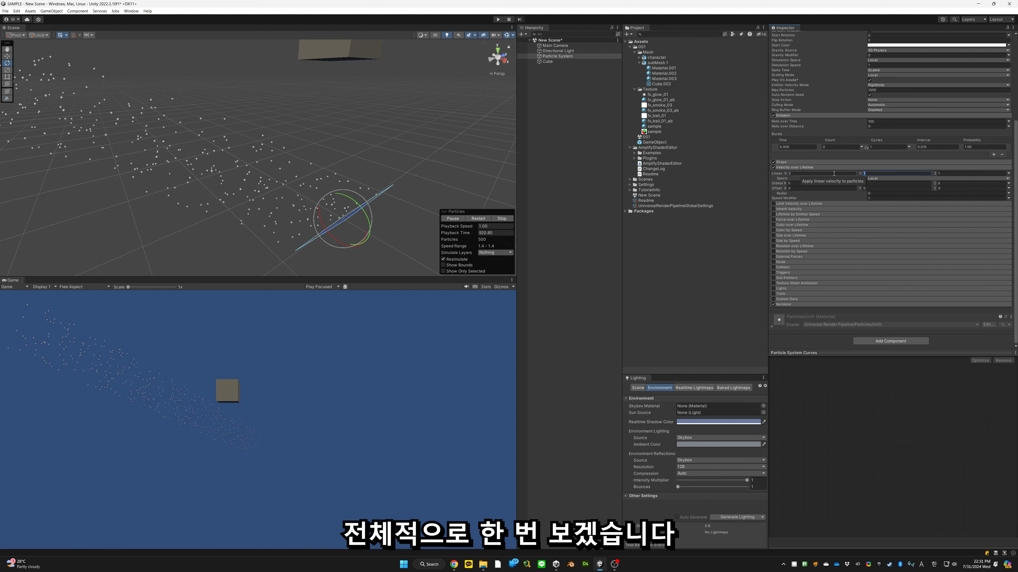
key("Tab")
type("0")
key("Tab")
key("Return")
left_click_drag(419, 155, 512, 171, "alt")
scroll(461, 157, "up", 3)
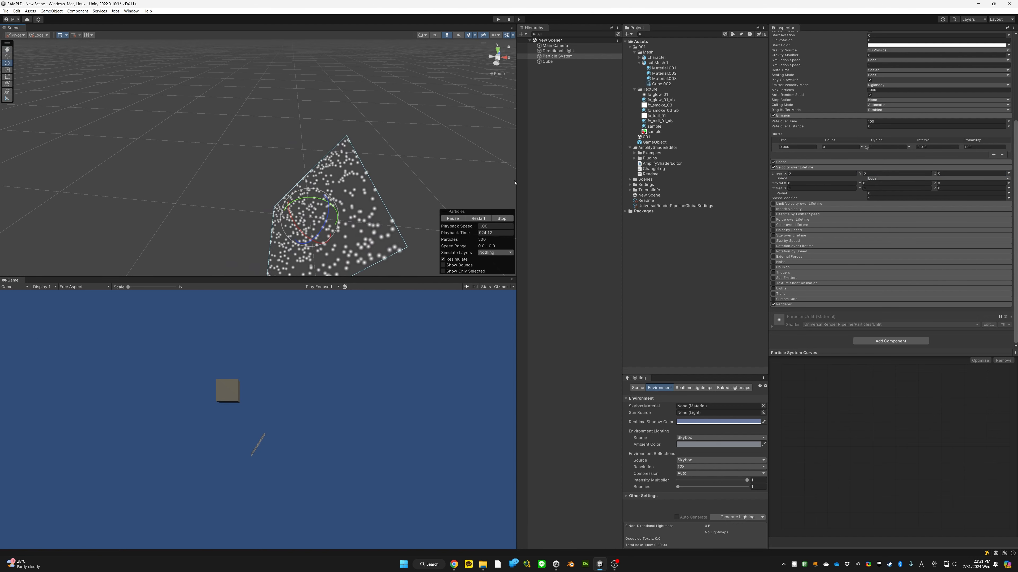
Step: Expand the Shape settings and adjust the X rotation in the Particle System's Transform to realign the emitter
left_click(821, 184)
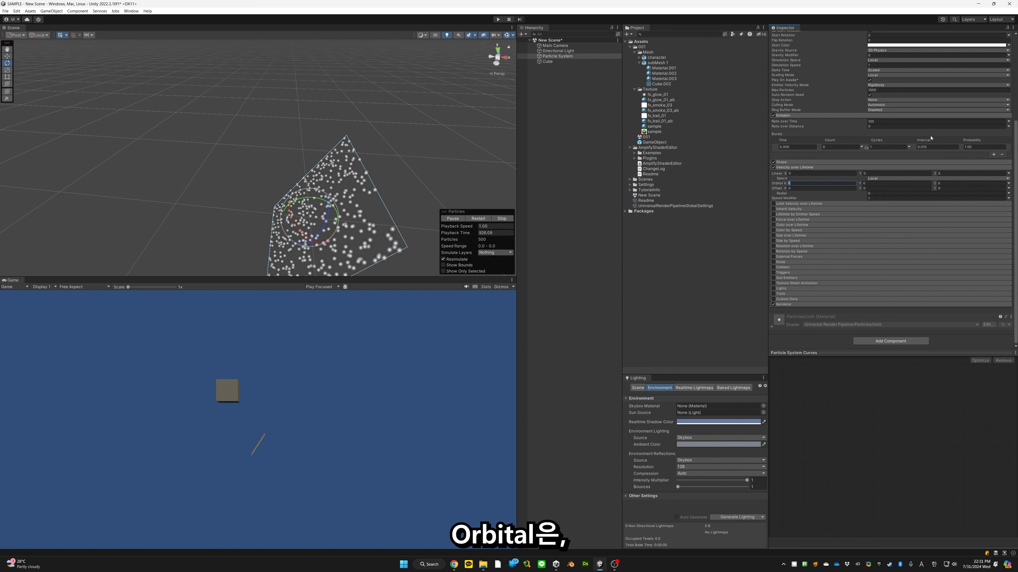
scroll(931, 138, "up", 3)
left_click(934, 233)
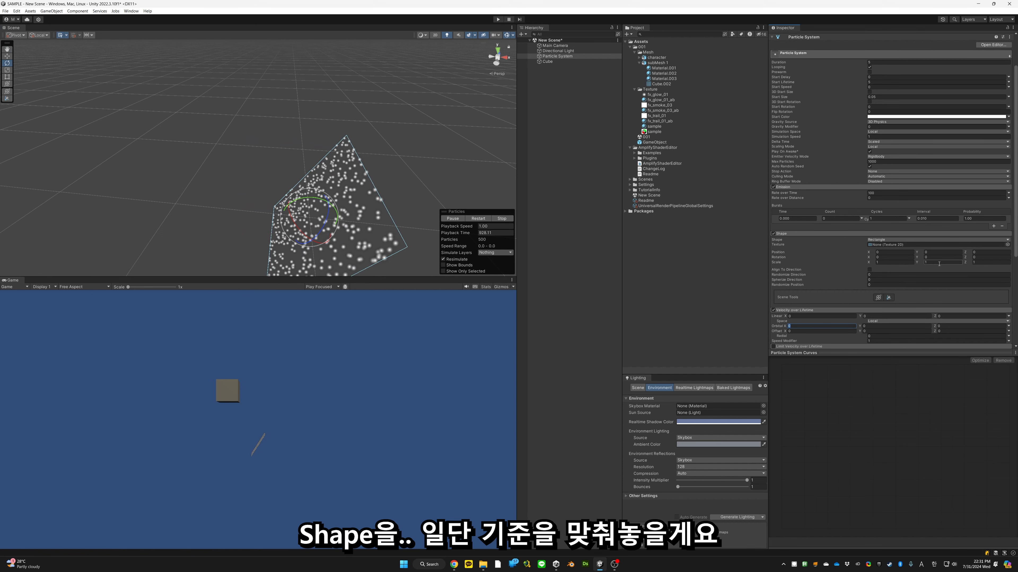
scroll(893, 160, "up", 2)
left_click(894, 68)
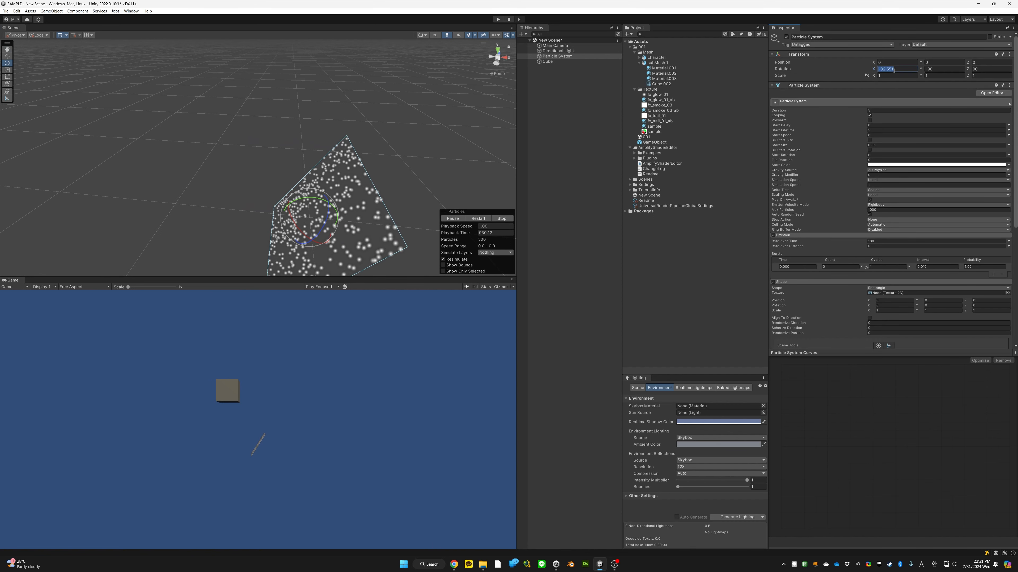
scroll(893, 69, "down", 4)
Step: Set the Orbital X velocity to 1 and view the particles' rotation around the emitter's X axis
left_click(817, 250)
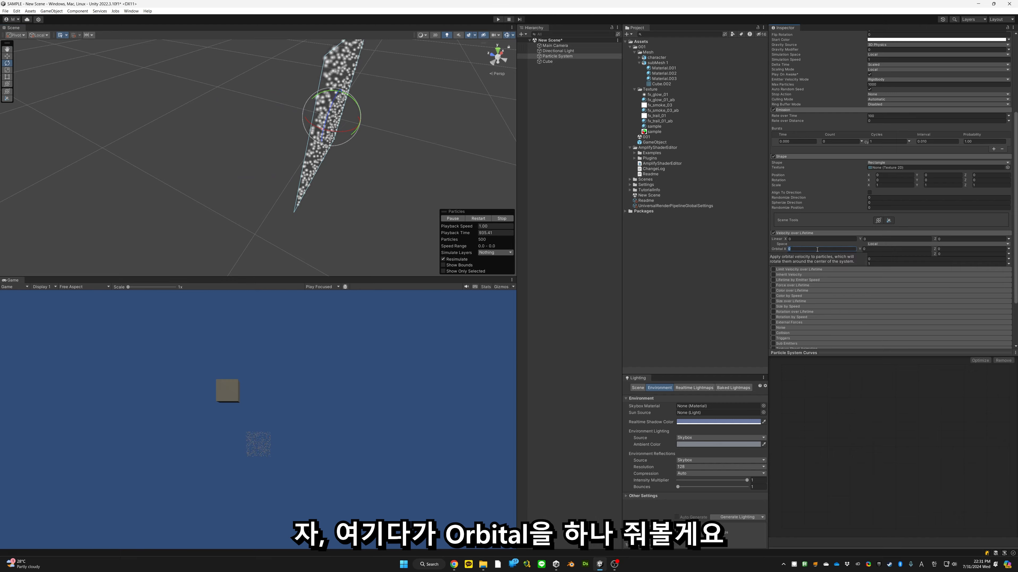
type("1")
key("Return")
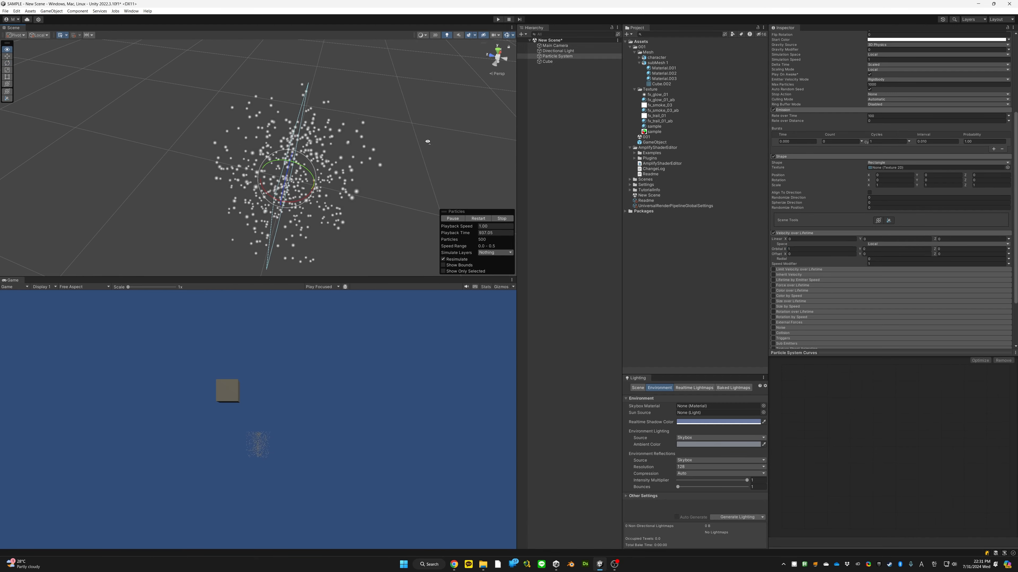
left_click_drag(417, 167, 420, 146, "alt")
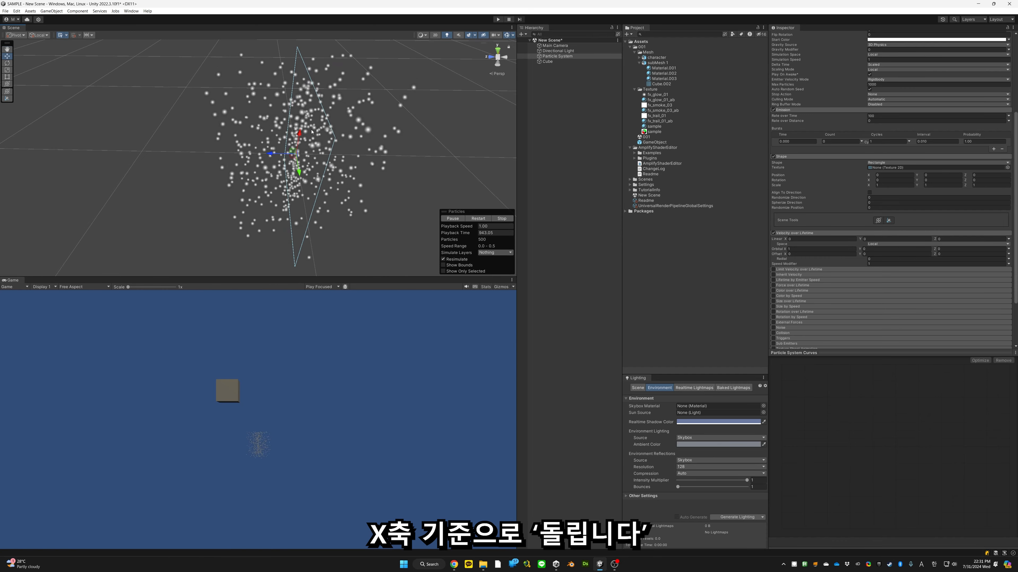
Step: Set Orbital X to 0 and Orbital Y to 1, and view the rotation around the Y axis
left_click(800, 249)
type("0")
key("Tab")
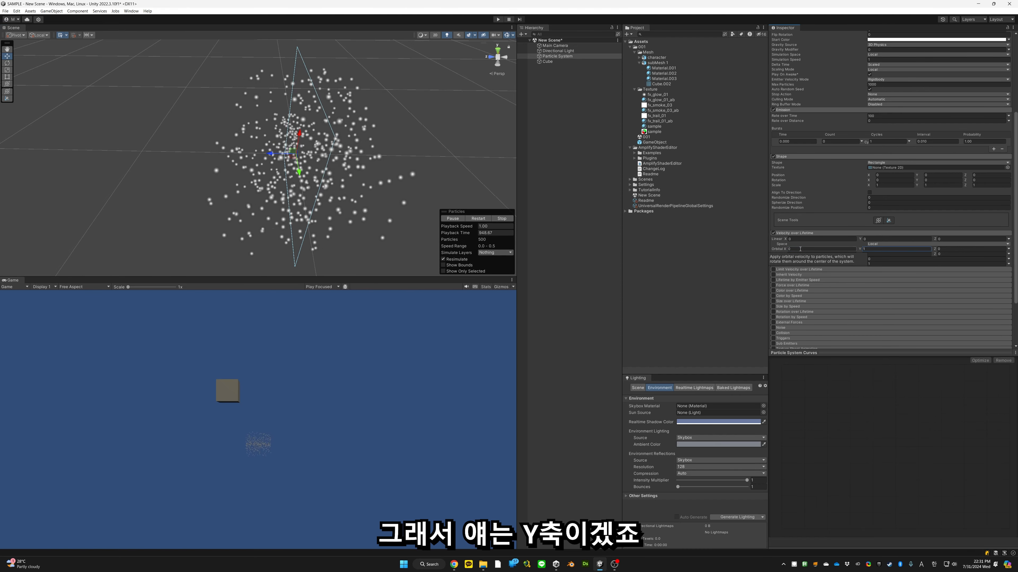
left_click_drag(425, 125, 405, 76, "alt")
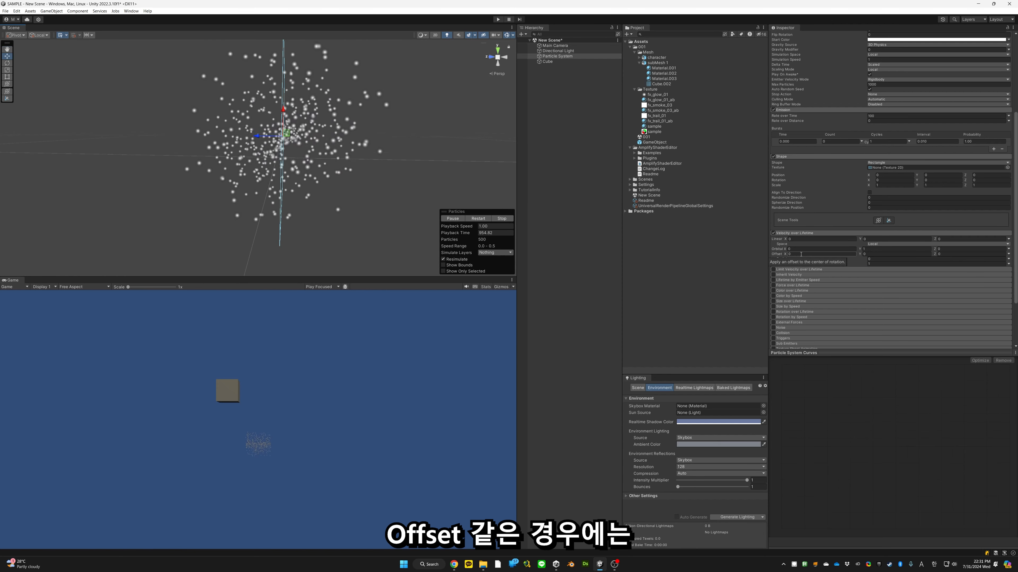
Step: Set the Orbital X velocity back to 1 and Orbital Y to 0
left_click(809, 250)
type("1")
key("Tab")
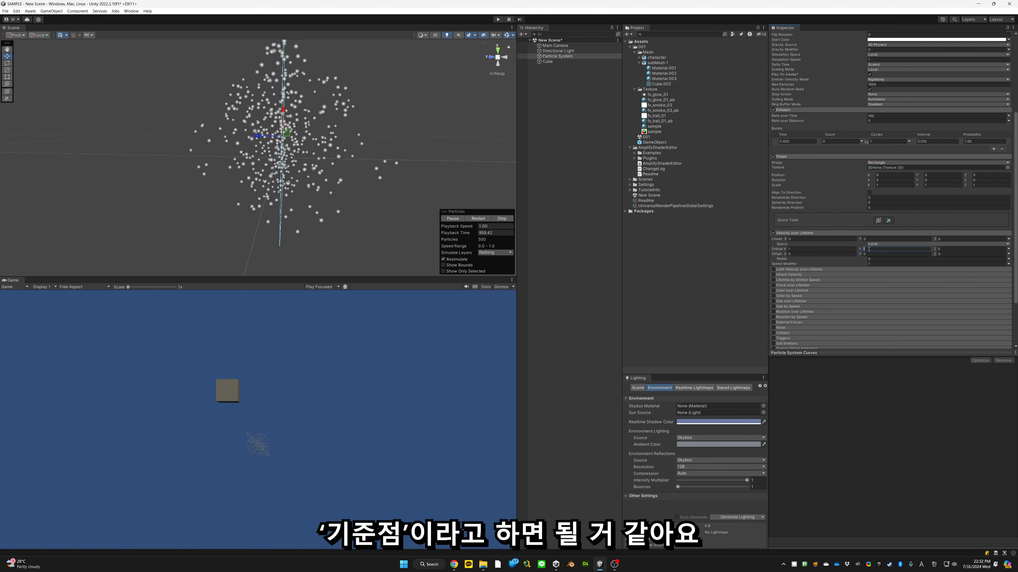
type("0")
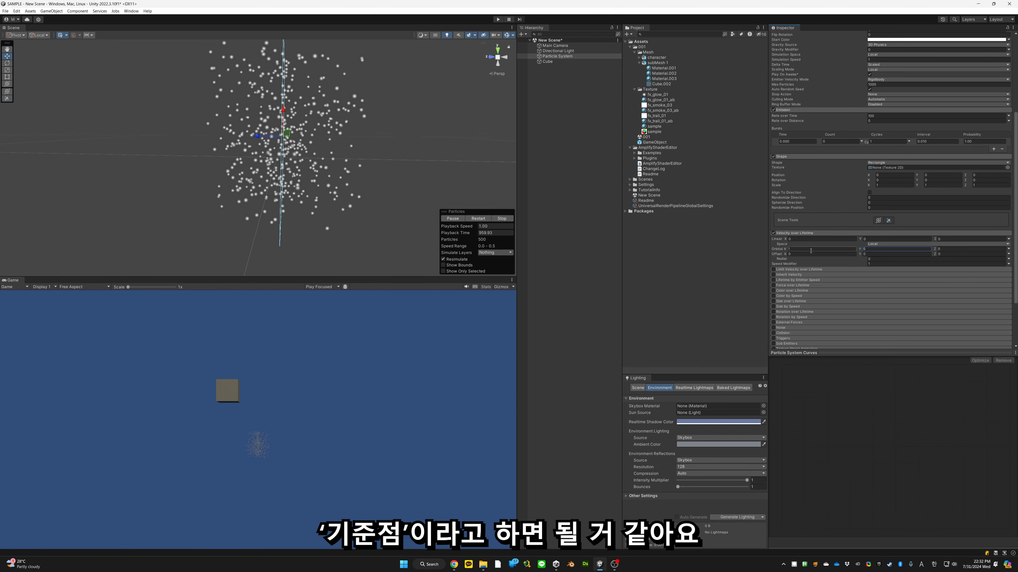
Step: Set the Offset X of the orbit center to 1 and view the particles from another angle
left_click(810, 253)
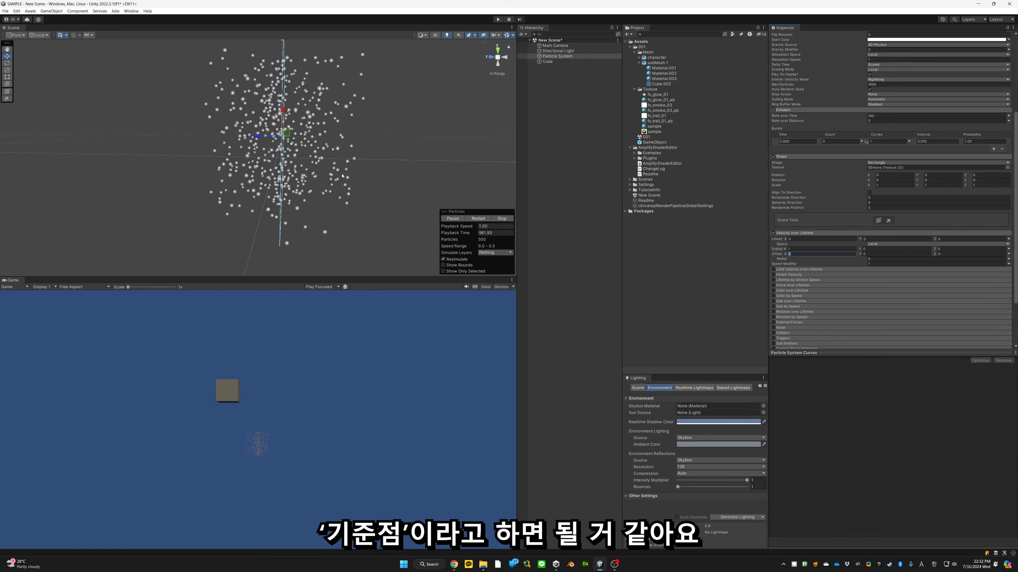
type("1")
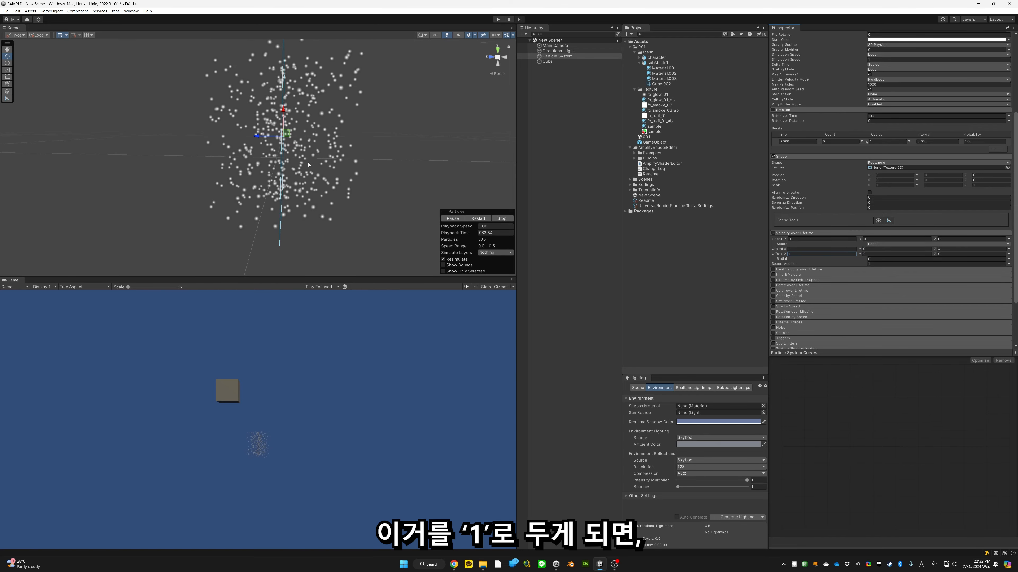
left_click_drag(436, 151, 517, 205, "alt")
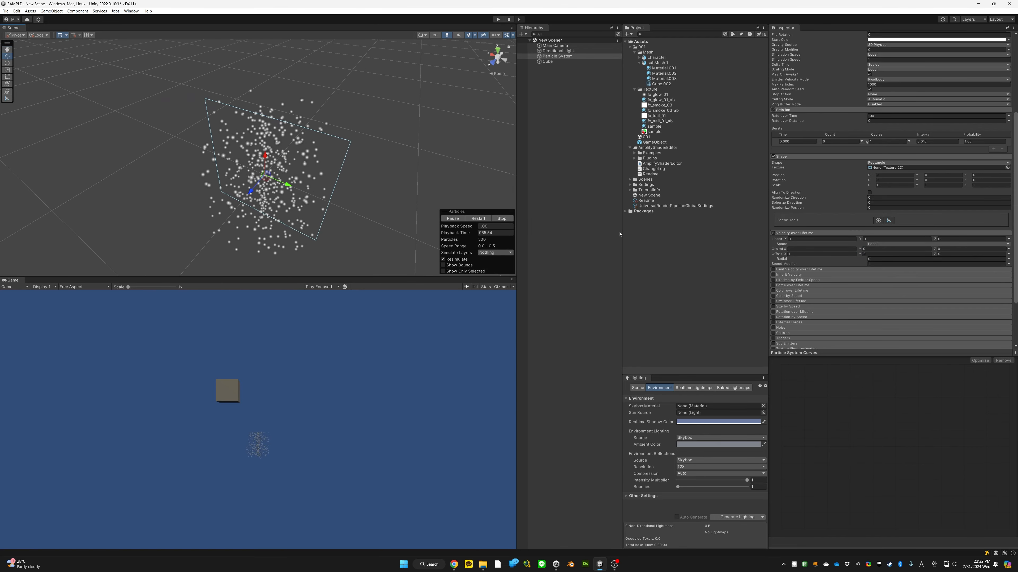
Step: Set Offset X to 0 and Offset Y to 1, and view how the particles orbit the shifted center
left_click(797, 254)
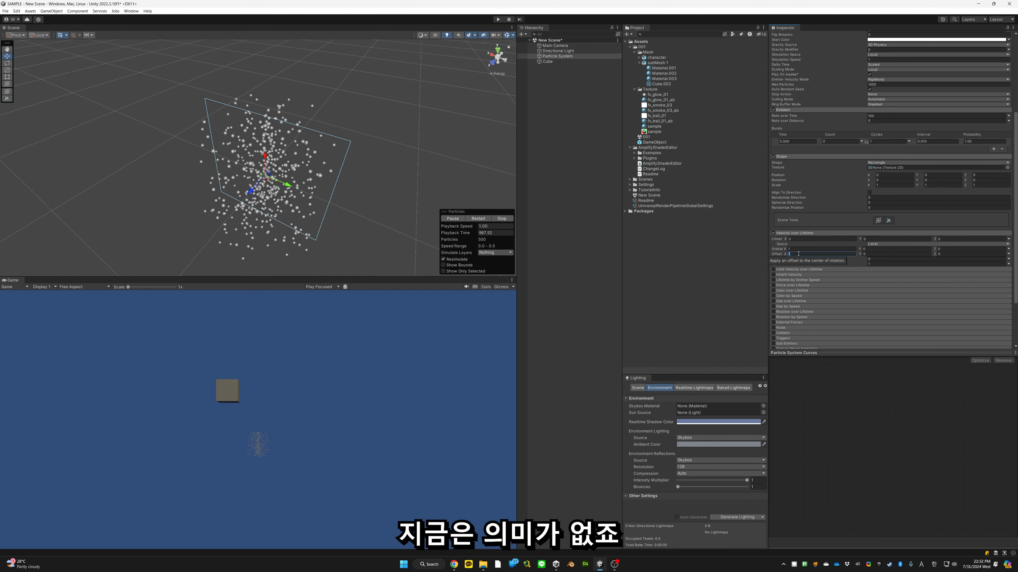
type("0")
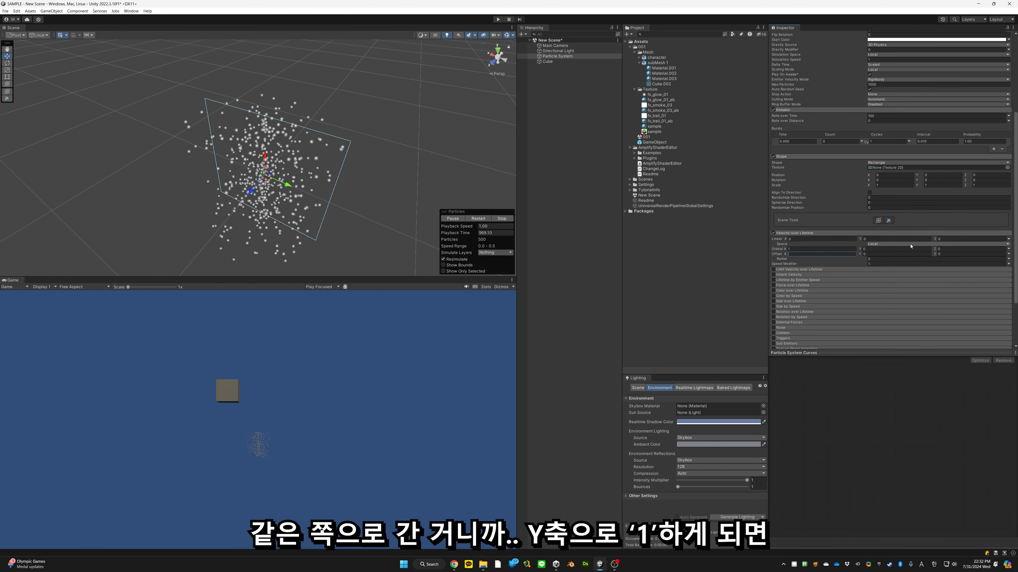
left_click(887, 254)
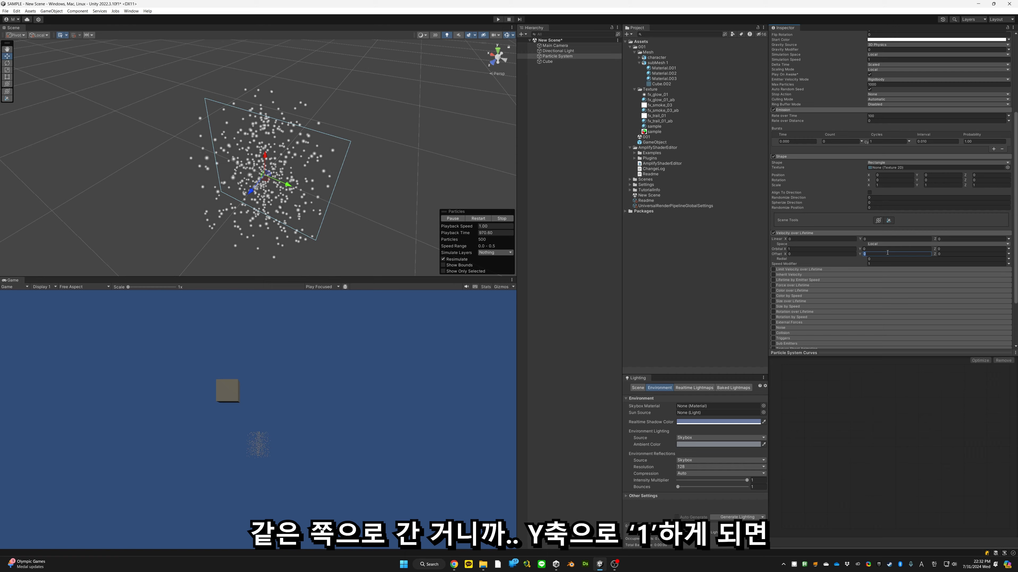
type("1")
left_click_drag(374, 160, 438, 205, "alt")
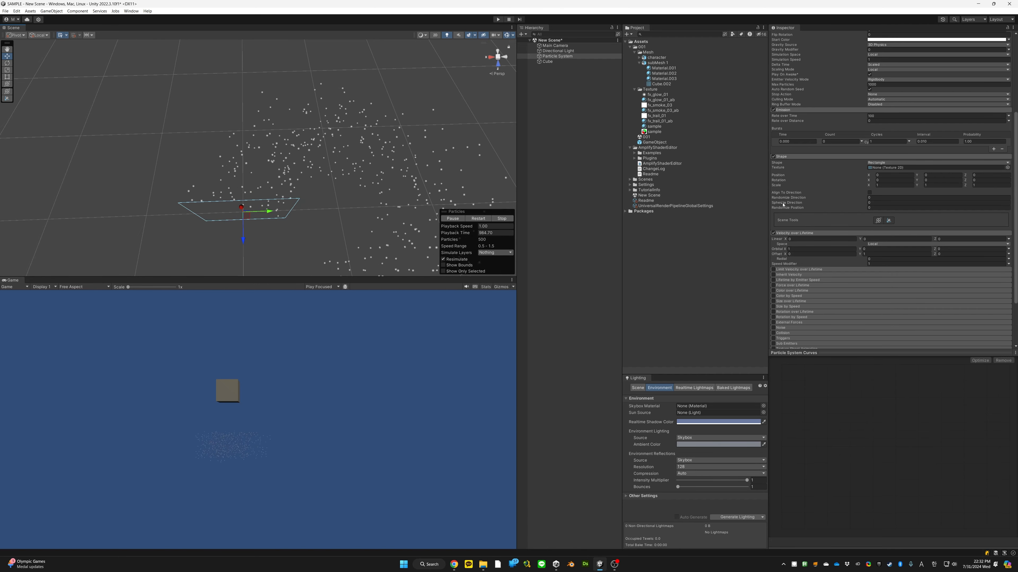
Step: Set Offset Y back to 0 and view the particles around the emitter
left_click(882, 253)
type("0")
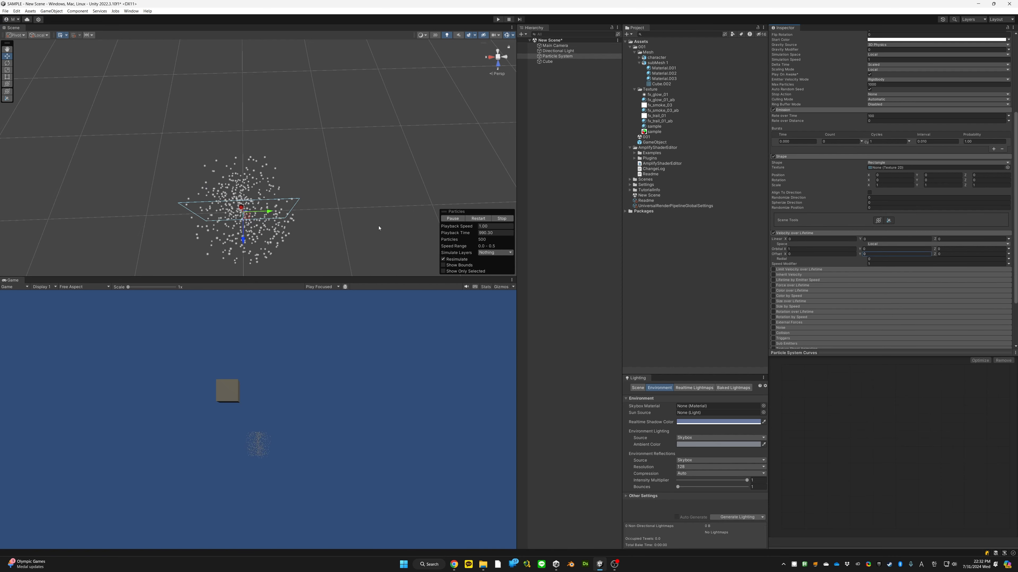
mouse_move(378, 228)
left_mouse_down("alt")
mouse_move(395, 218)
mouse_move(385, 213)
left_mouse_up("alt")
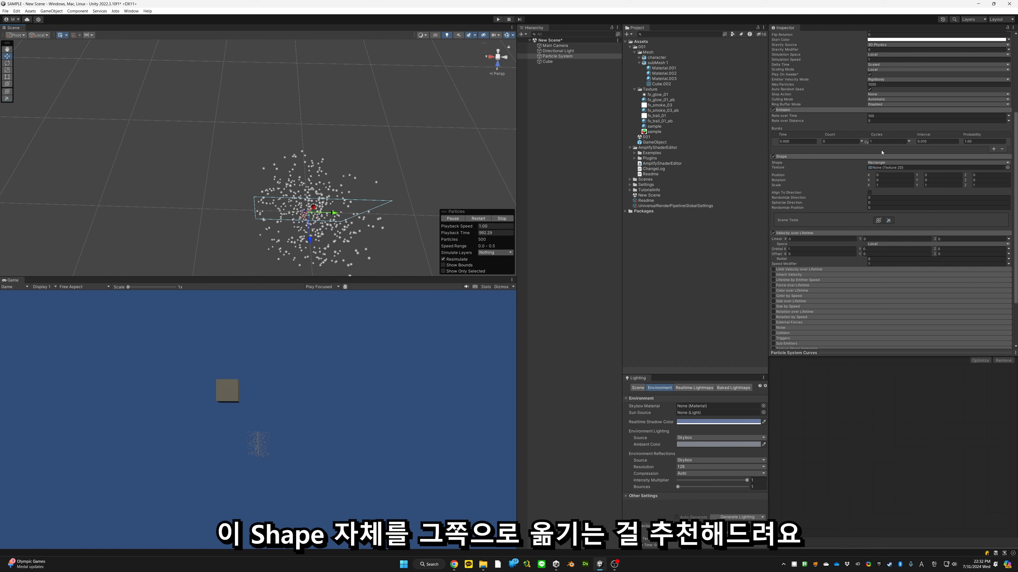
Step: Set the Shape's Position Y to 1 and view the particles orbiting the emitter's origin from several angles
left_click(886, 176)
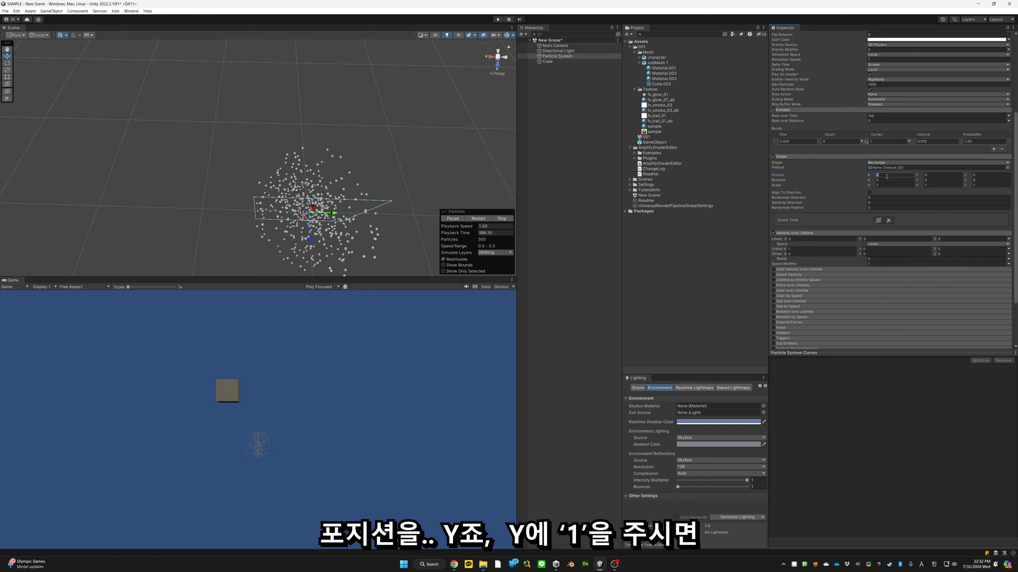
key("Tab")
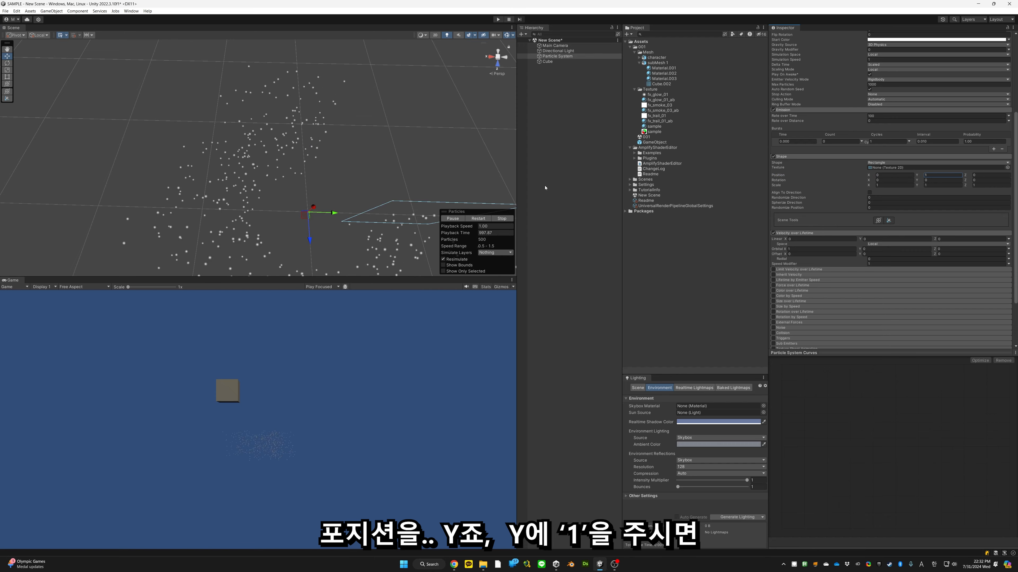
type("1")
key("Return")
right_click_drag(392, 178, 391, 178)
key("s")
key("d")
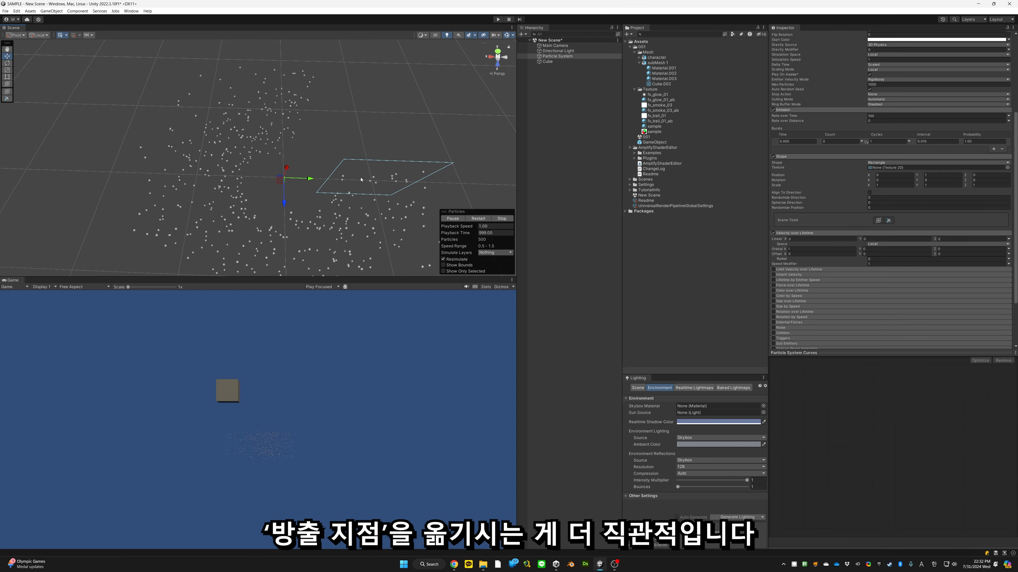
right_click_drag(264, 205, 413, 231)
key("q")
key("a")
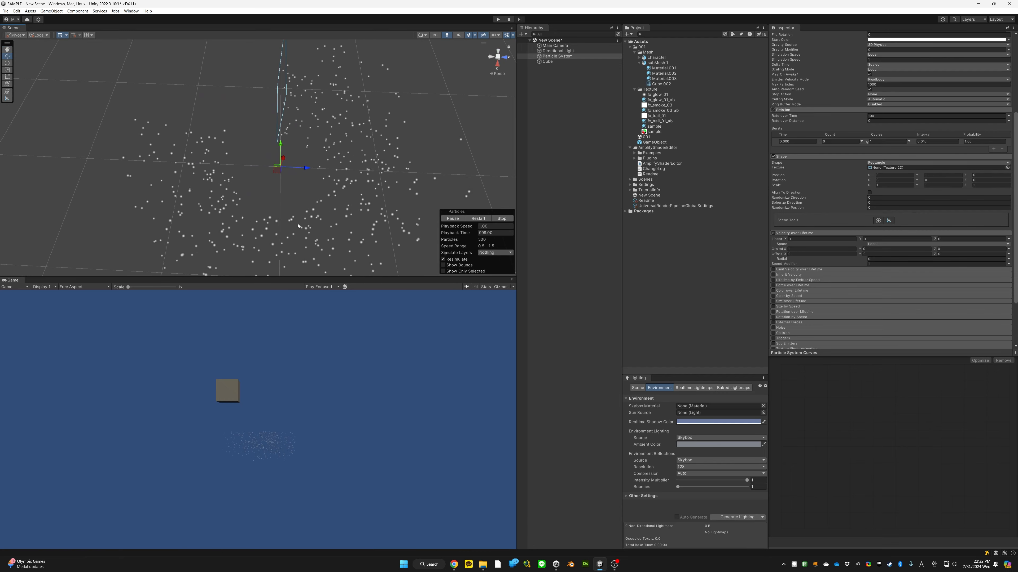
right_click_drag(249, 180, 247, 164)
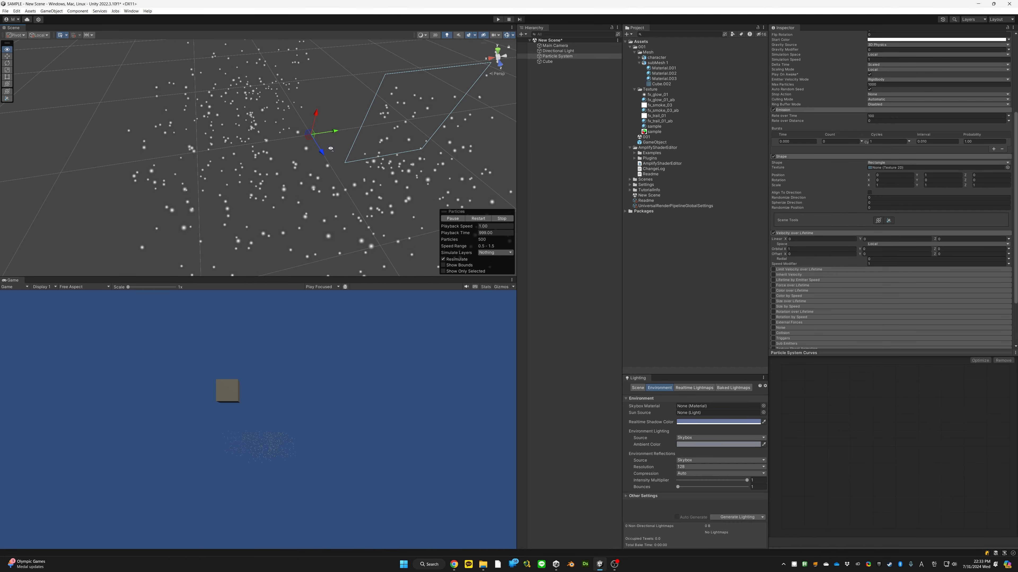
Step: Set the Radial velocity to 1 and view the particles' spread from farther away
left_click(872, 260)
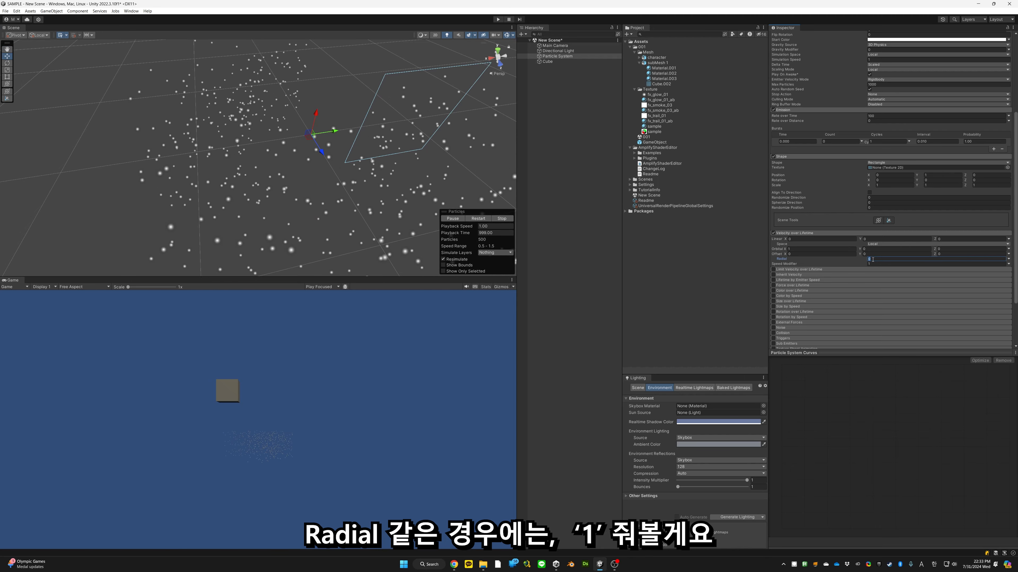
right_click_drag(366, 160, 306, 127)
key("s")
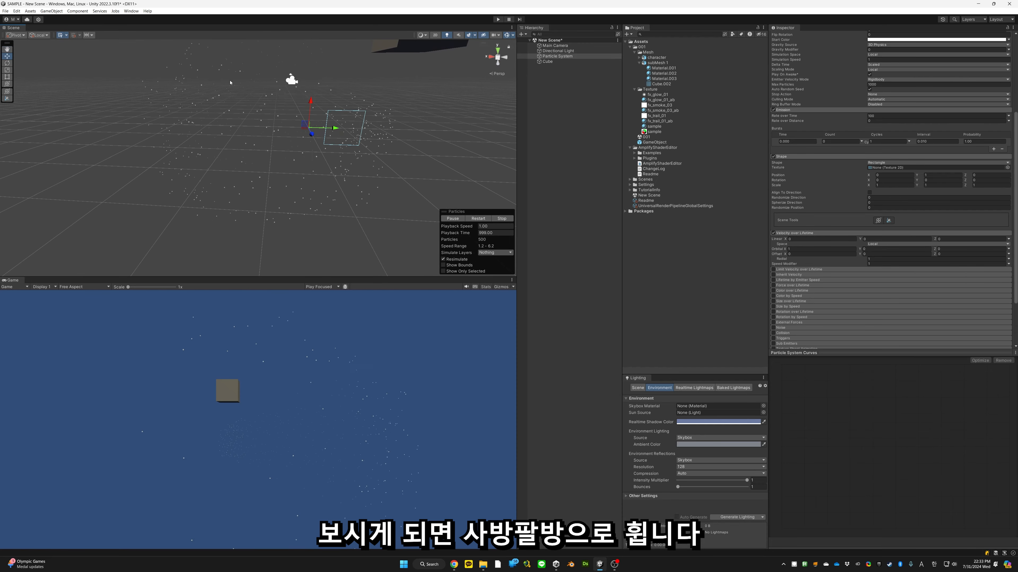
right_click_drag(297, 164, 305, 204)
Step: Set the Radial velocity to 0 and view the particles' orbit up close
left_click(881, 260)
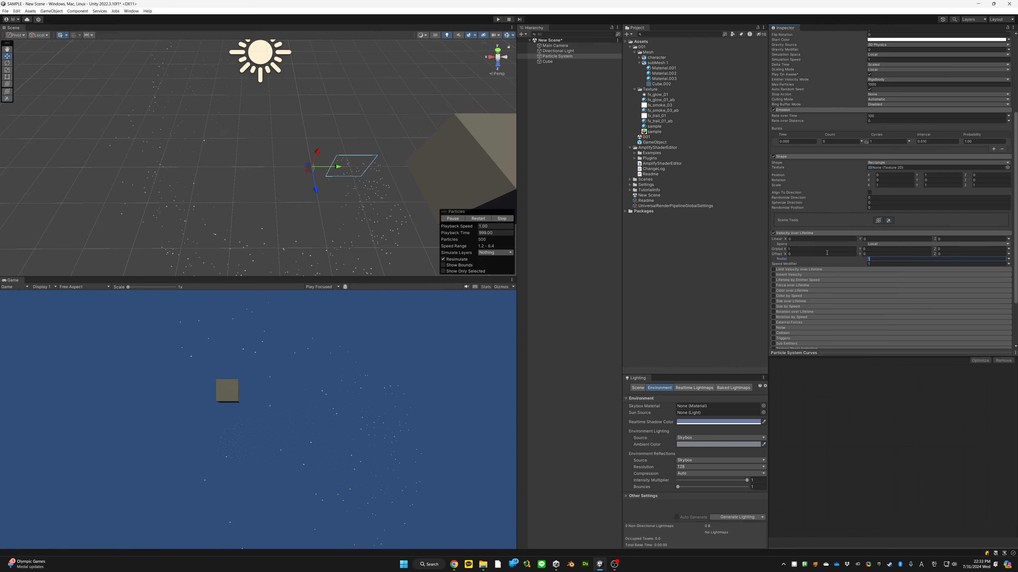
type("0")
mouse_move(371, 177)
right_mouse_down()
mouse_move(384, 178)
mouse_move(372, 179)
right_mouse_up()
scroll(361, 176, "up", 5)
scroll(372, 179, "up", 3)
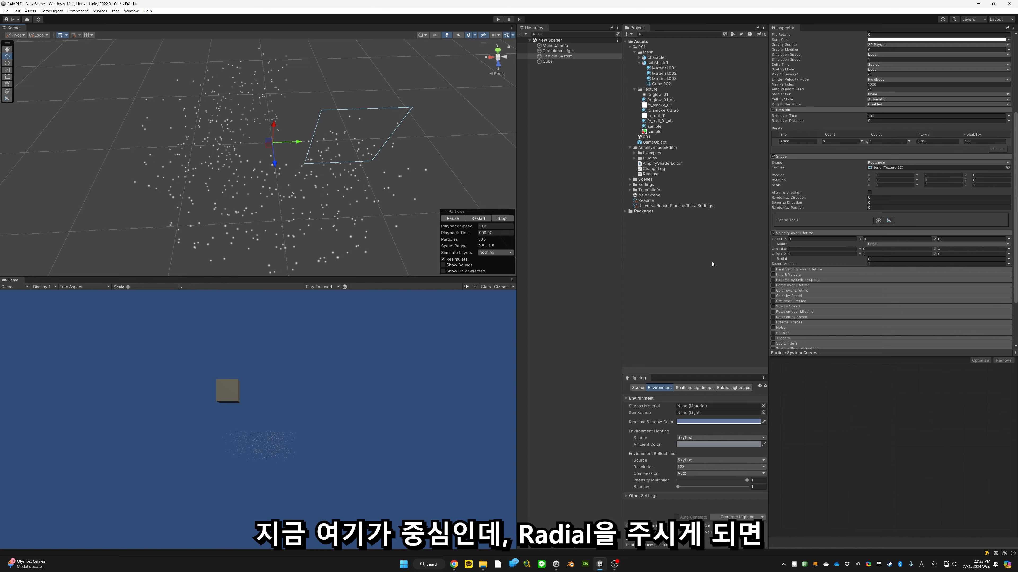
Step: Set Radial to 1 again and view the particles' outward motion from the center
left_click(878, 258)
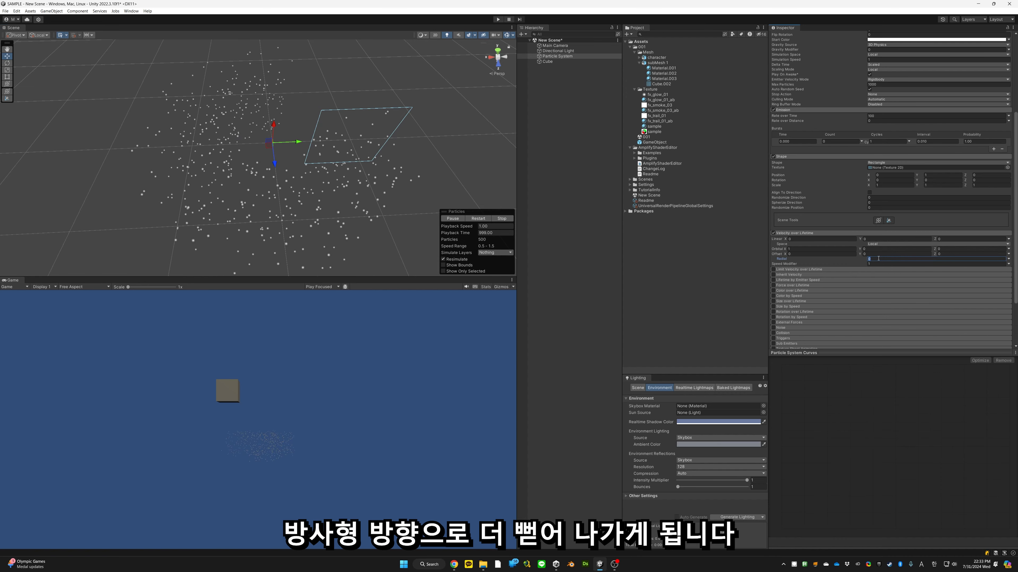
type("1")
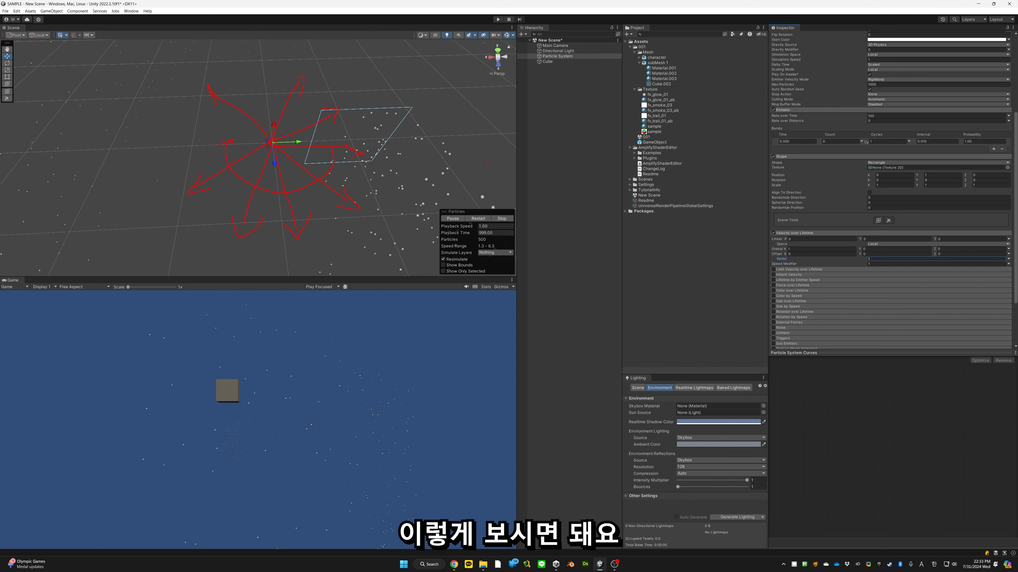
right_click_drag(361, 178, 337, 114)
key("q")
key("s")
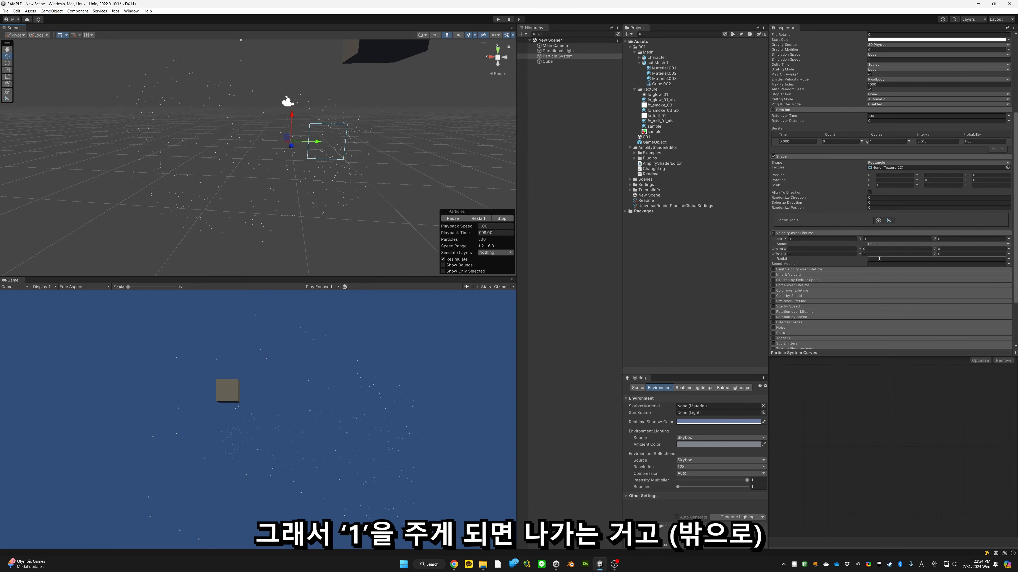
Step: Set the Radial velocity to -1 and view the particles' motion relative to the center
left_click(879, 259)
type("-")
key("e")
right_click_drag(380, 145, 385, 202)
key("w")
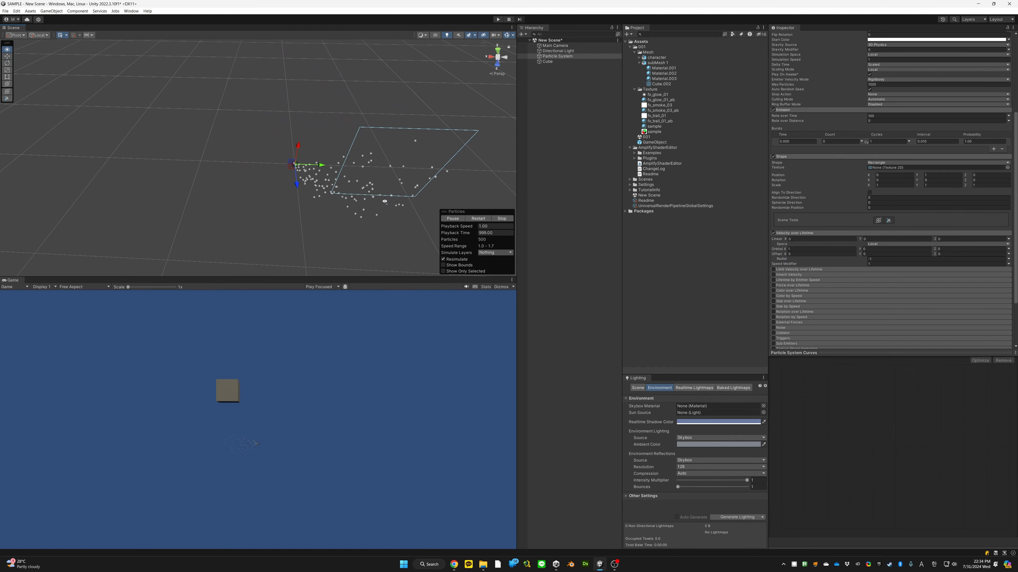
Step: Set the Radial velocity to -0.2 and view the particles' spiral around the emitter from several angles
left_click(884, 260)
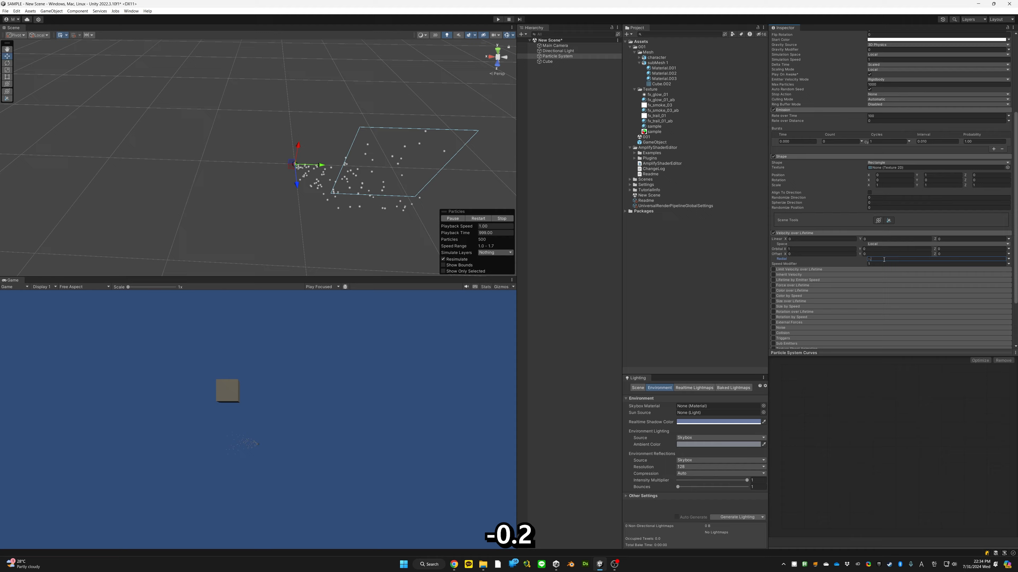
type("-0.2")
left_click_drag(368, 193, 461, 140, "alt")
right_click_drag(461, 140, 406, 192)
key("e")
key("d")
key("a")
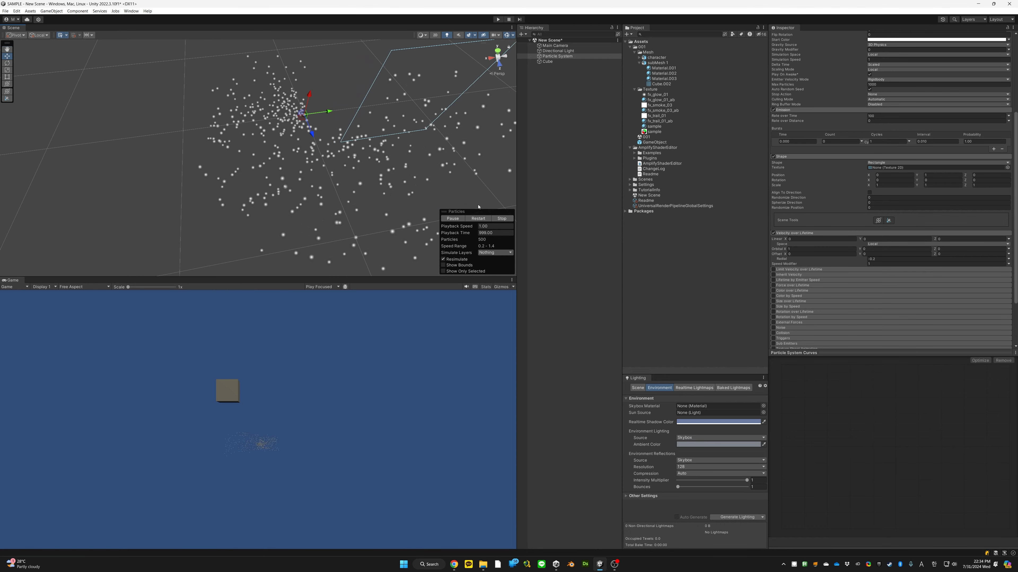
Step: View the particles swirling outward from the circular emitter up close and from different angles
left_click(888, 258)
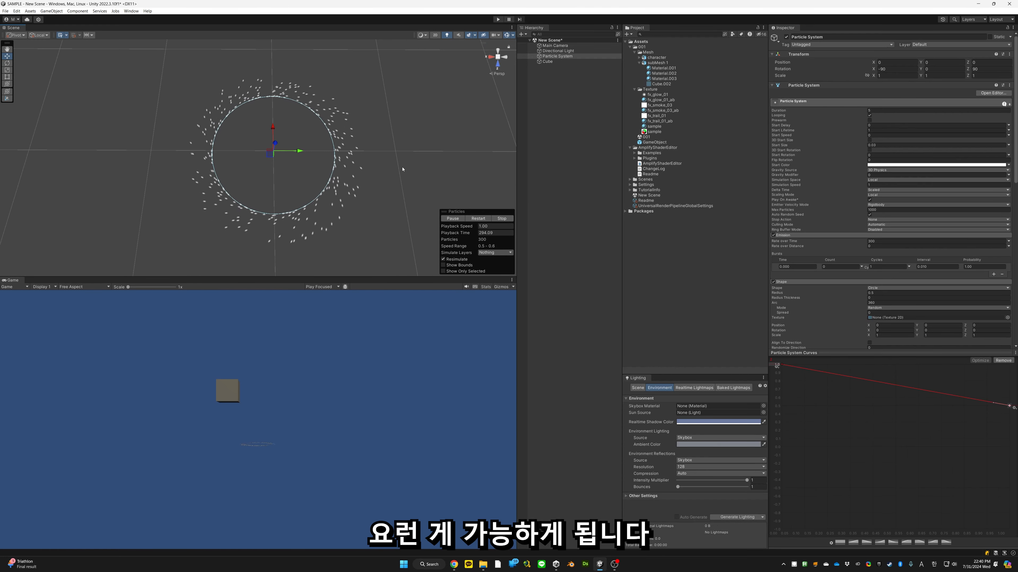
scroll(390, 174, "up", 5)
left_click_drag(388, 175, 406, 176, "alt")
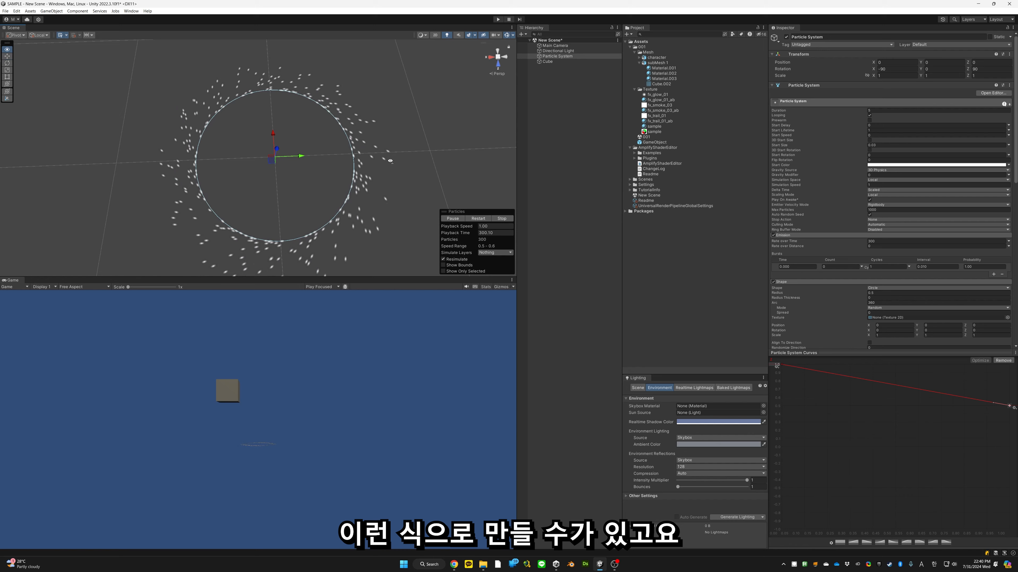
left_click_drag(390, 161, 400, 162, "alt")
Step: Change the particles' Start Color from white to a light orange
left_click(890, 165)
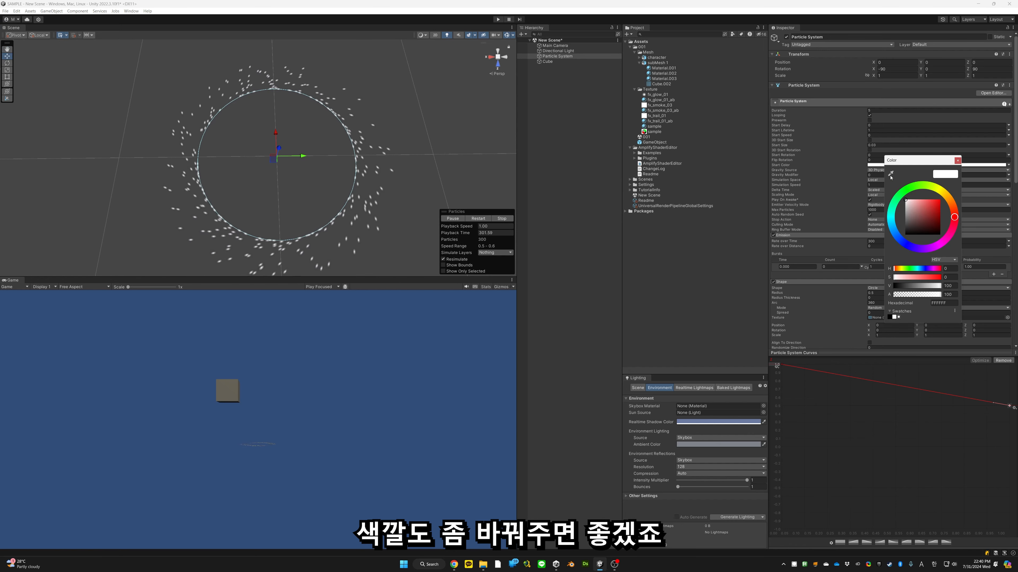
left_click(947, 193)
left_click_drag(920, 203, 929, 199)
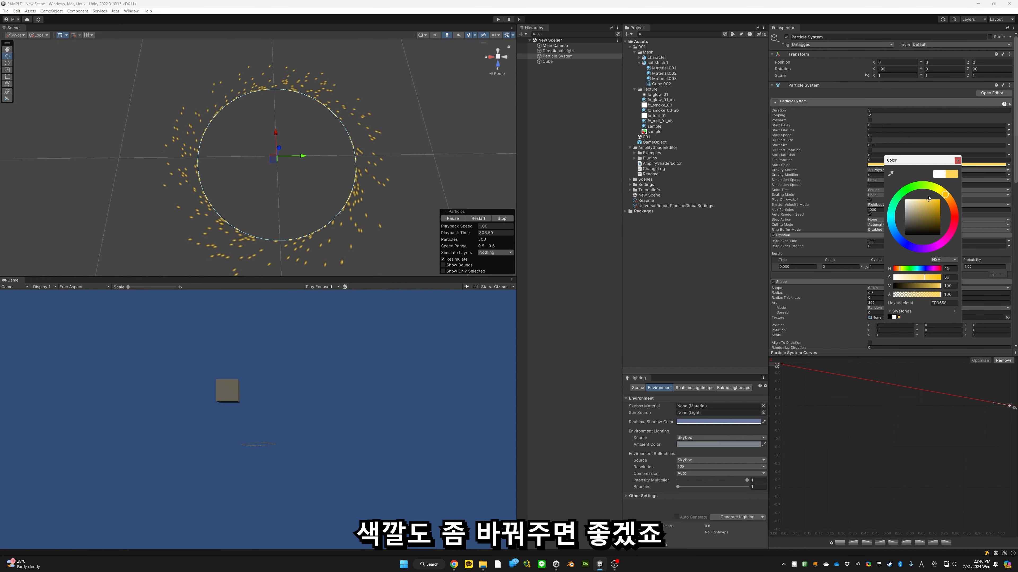
left_click(950, 200)
left_click(958, 161)
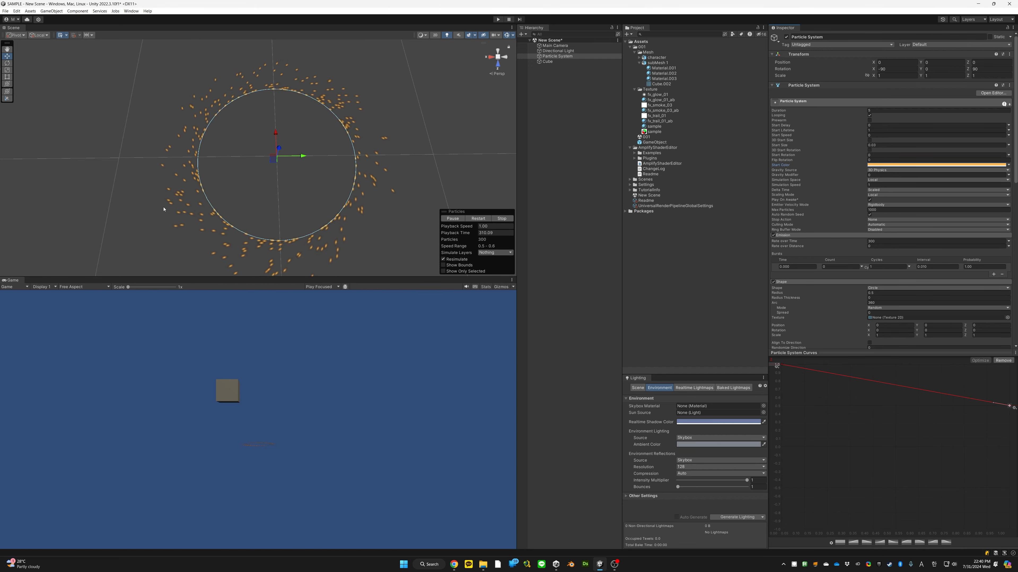
Step: Examine the Orbital Z and Radial velocity curves together with the particles' swirling motion from several angles
scroll(810, 227, "down", 5)
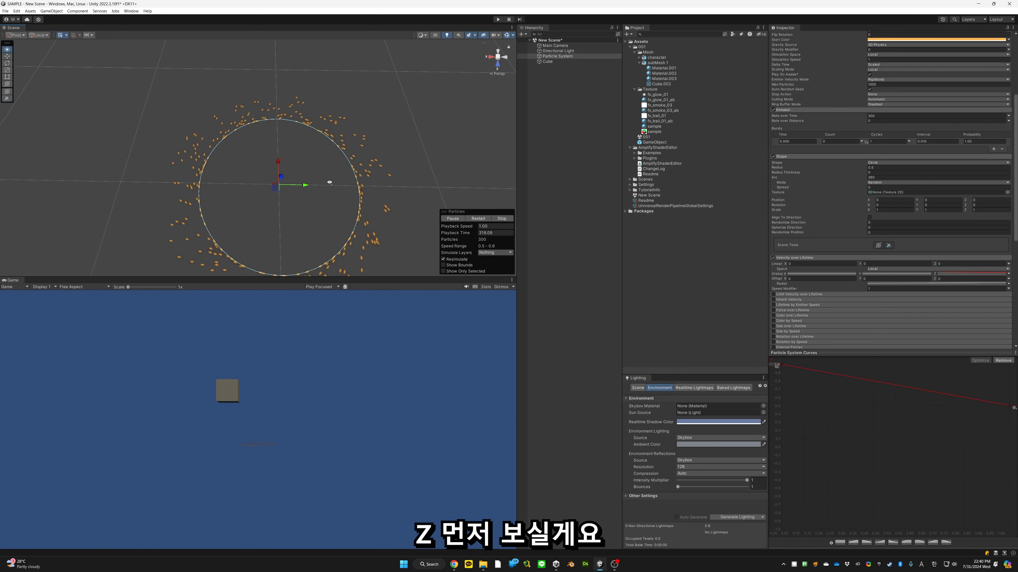
left_click_drag(339, 199, 456, 141, "alt")
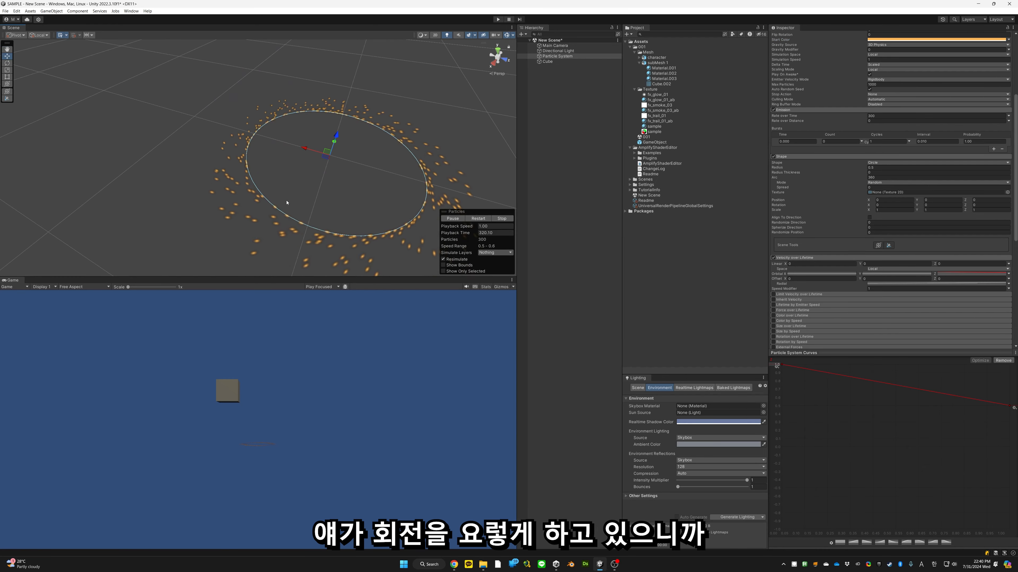
left_click_drag(326, 229, 342, 132, "alt")
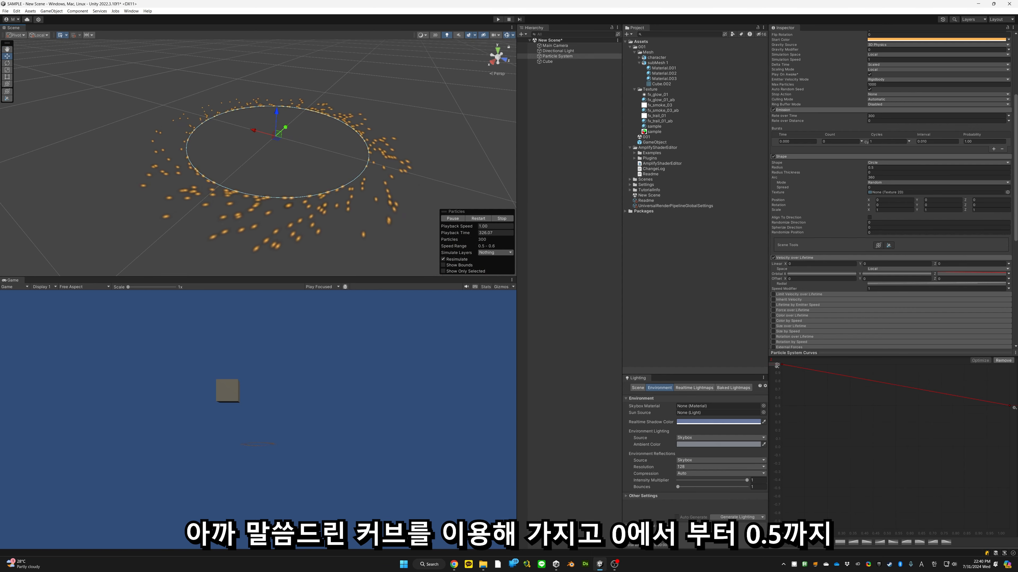
left_click(1009, 405)
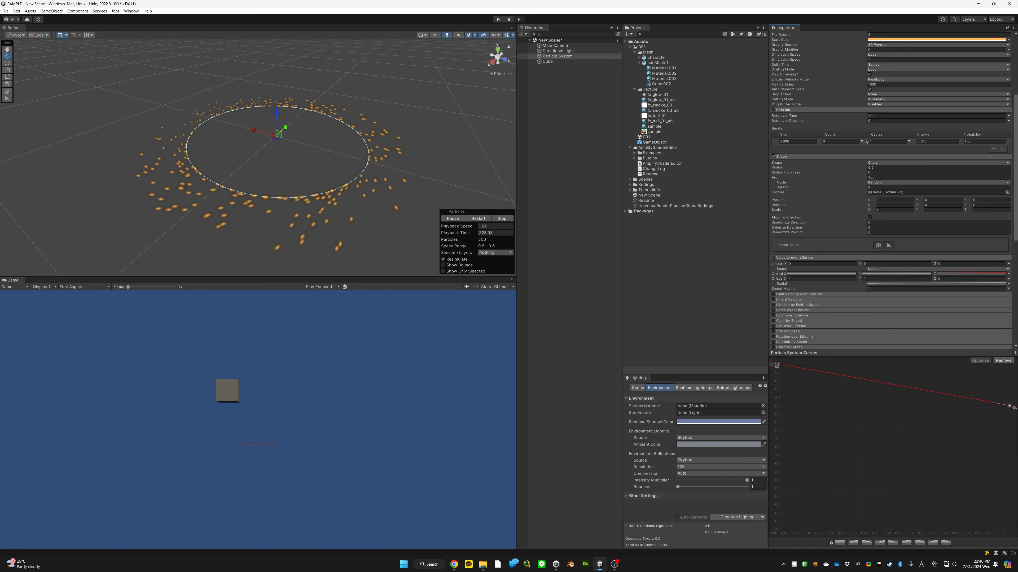
left_click_drag(448, 177, 422, 217, "alt")
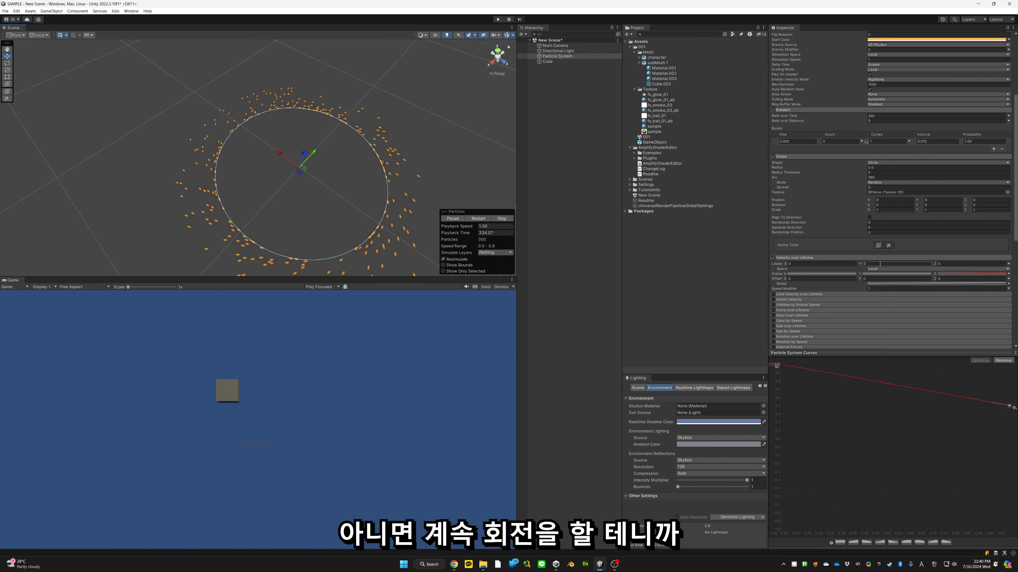
left_click(941, 284)
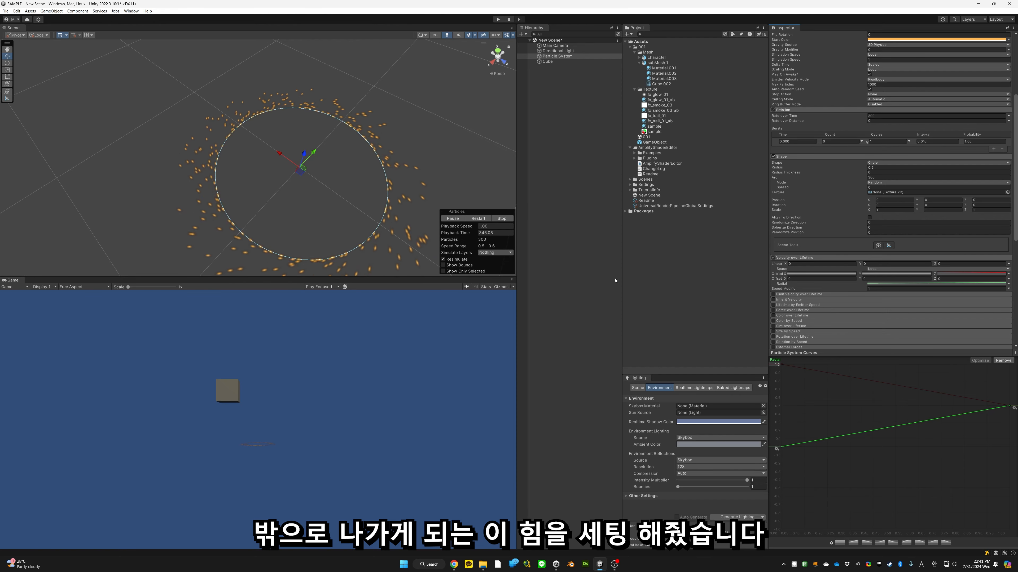
left_click_drag(361, 154, 289, 158, "alt")
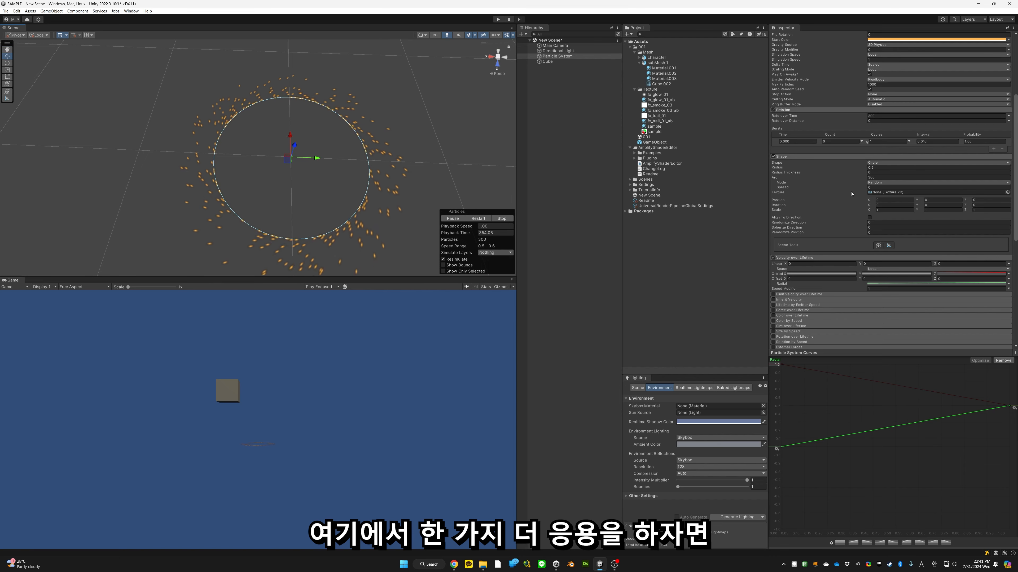
Step: Set the circle Shape's Arc to 180 and view the half-circle emission
left_click(875, 177)
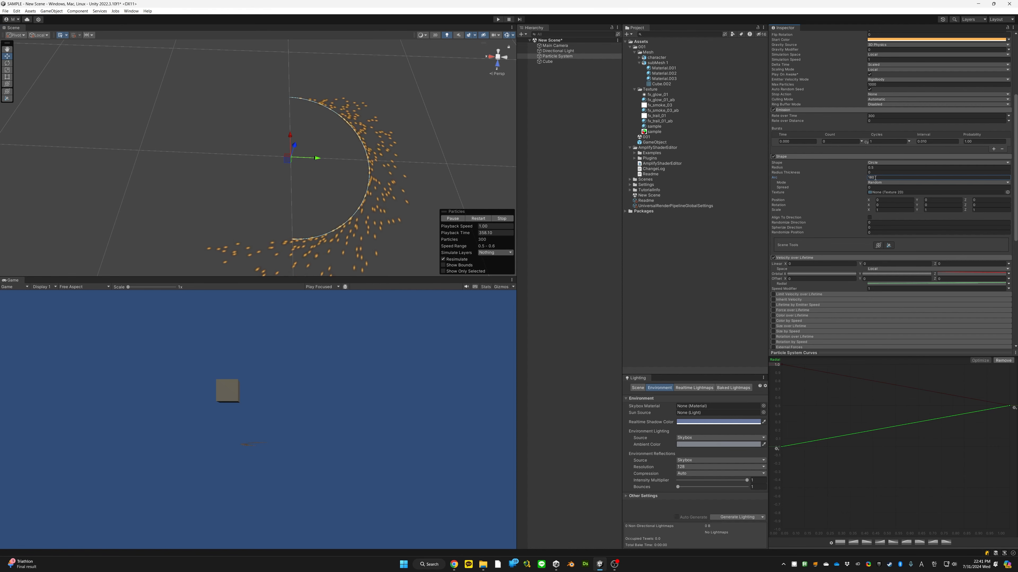
right_click_drag(383, 139, 386, 155)
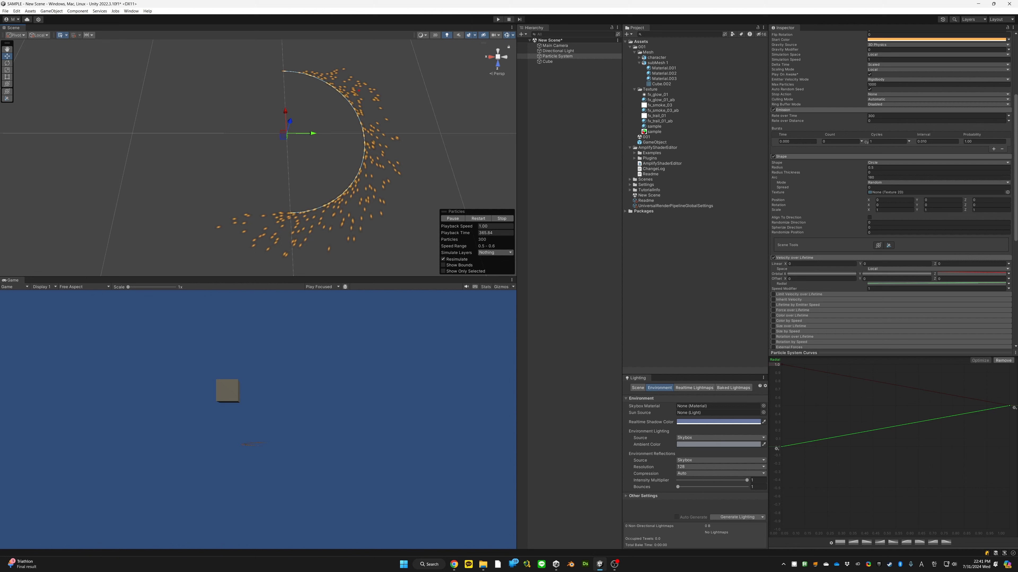
left_click_drag(399, 75, 406, 73)
left_click_drag(388, 75, 403, 87)
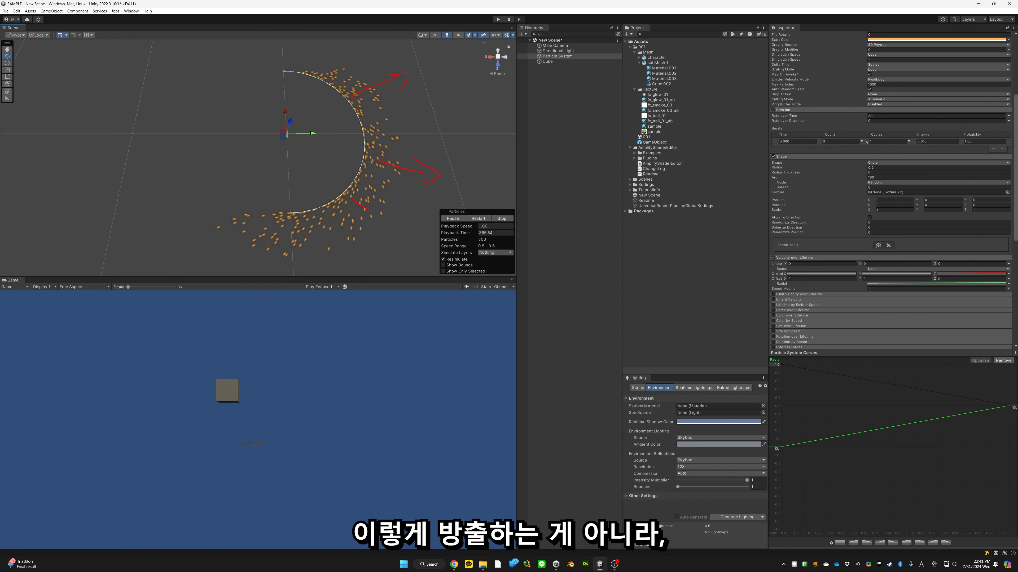
left_click_drag(372, 154, 372, 231)
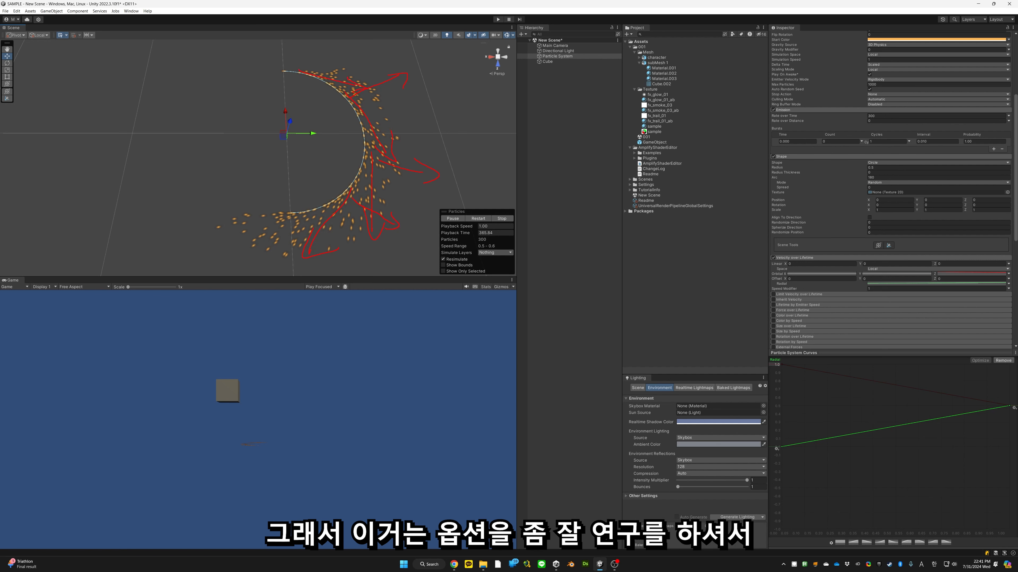
left_click_drag(289, 215, 233, 223)
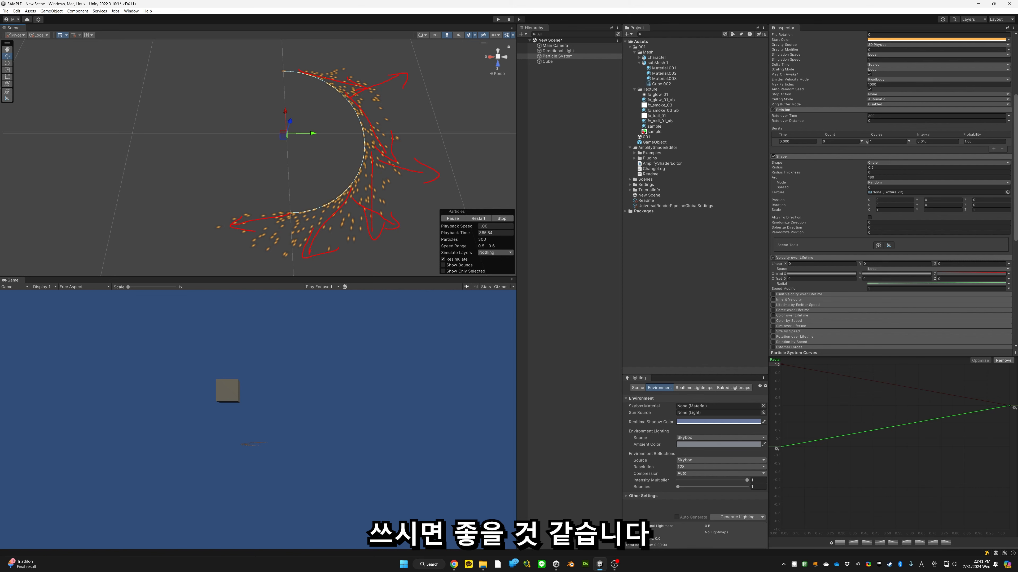
key("Escape")
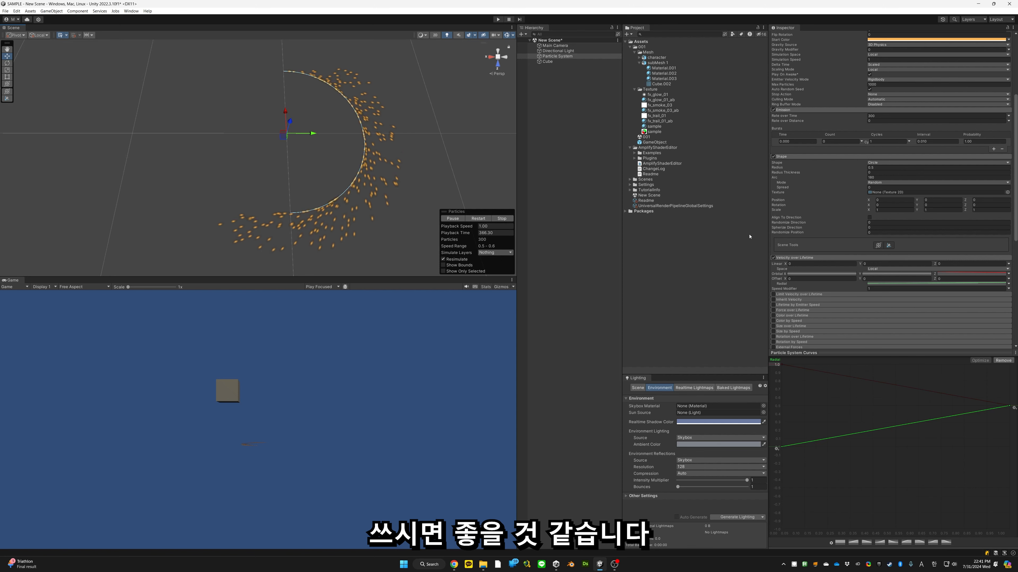
Step: Try the Loop mode for the Shape's Arc, view the emission, and return the mode to Random
left_click(881, 183)
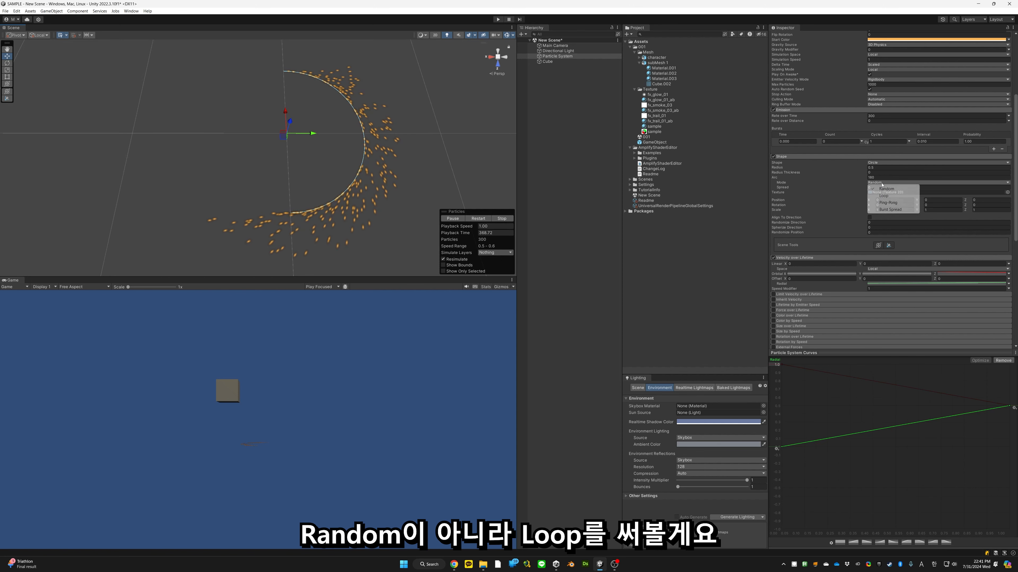
left_click(887, 196)
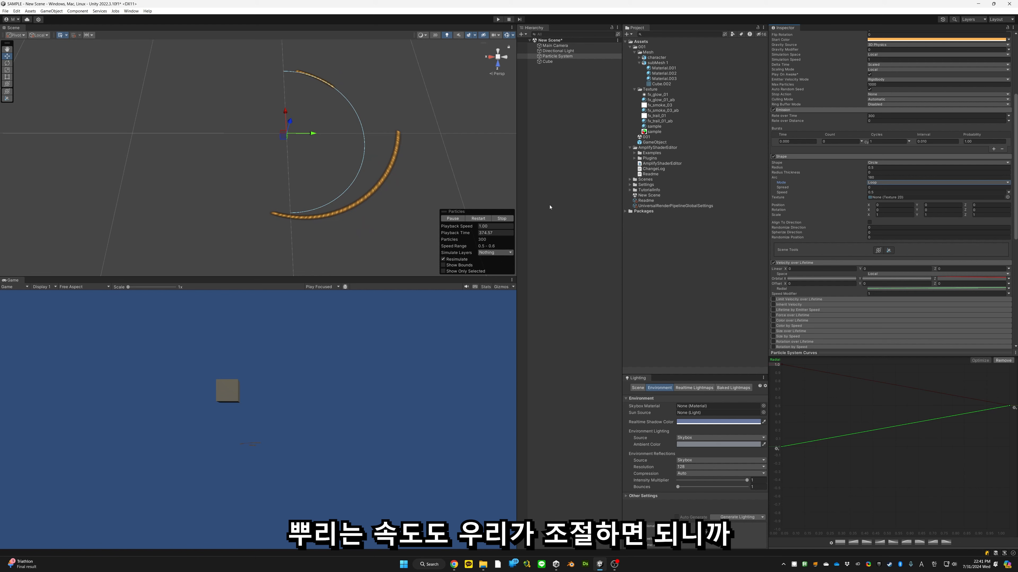
left_click(873, 183)
left_click(886, 189)
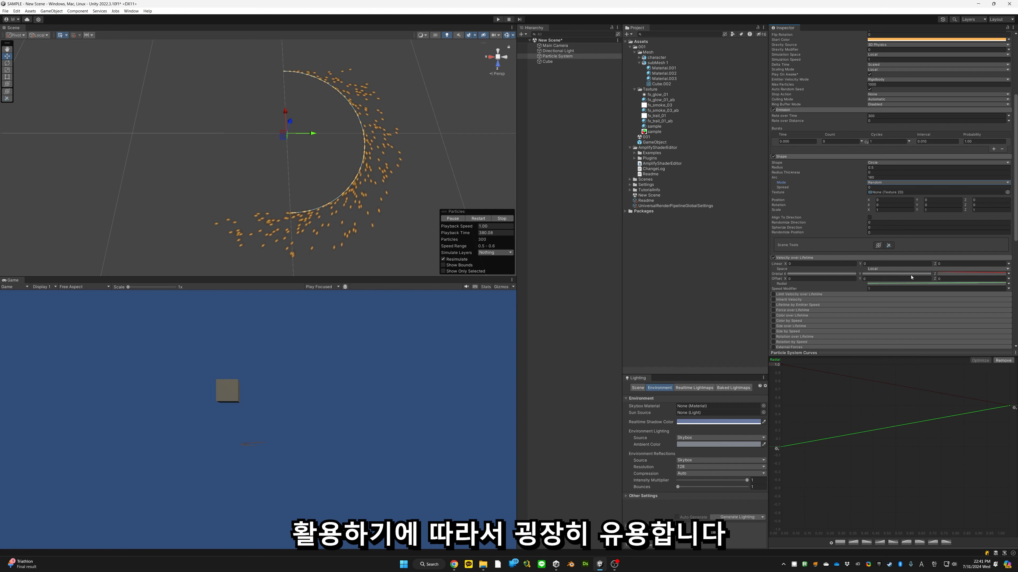
Step: View the half-circle particle spread from lower and side angles
left_click_drag(374, 193, 377, 150, "alt")
middle_click_drag(376, 150, 375, 112)
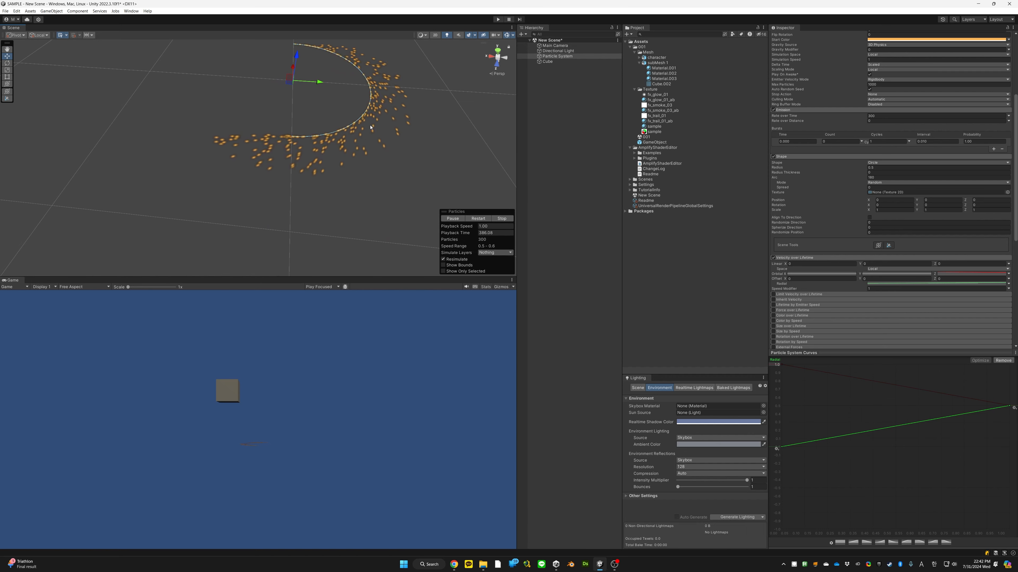
left_click_drag(416, 140, 335, 149, "alt")
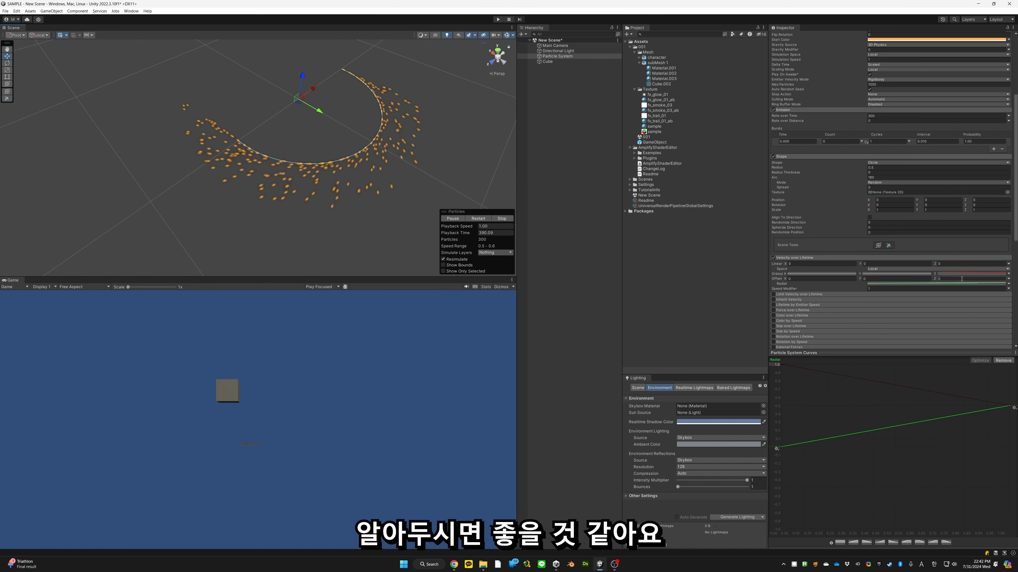
Step: Switch the Speed Modifier to Curve with a linear preset descending from 1 to 0, and view the slowing particles up close
left_click(955, 284)
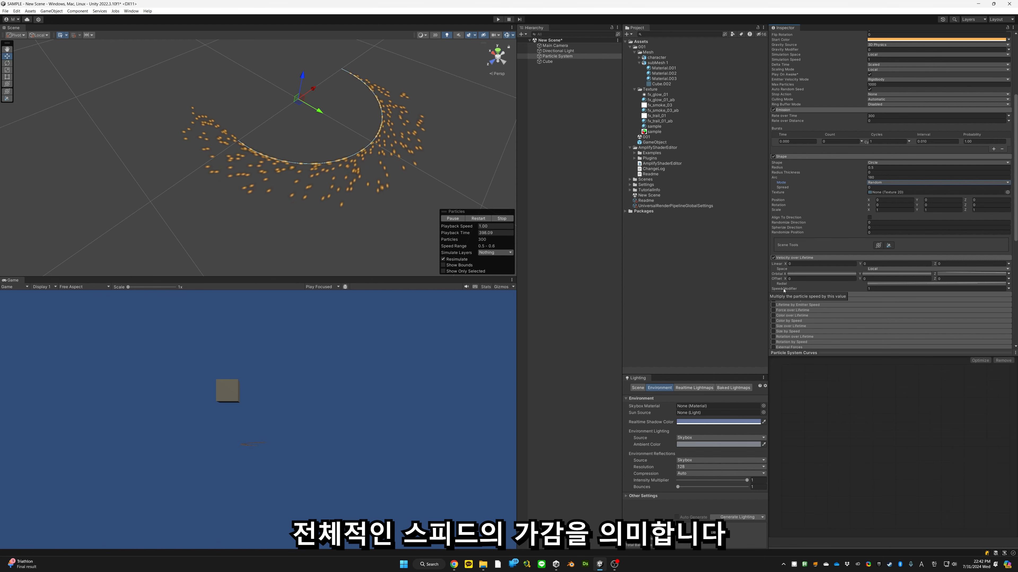
left_click(1008, 289)
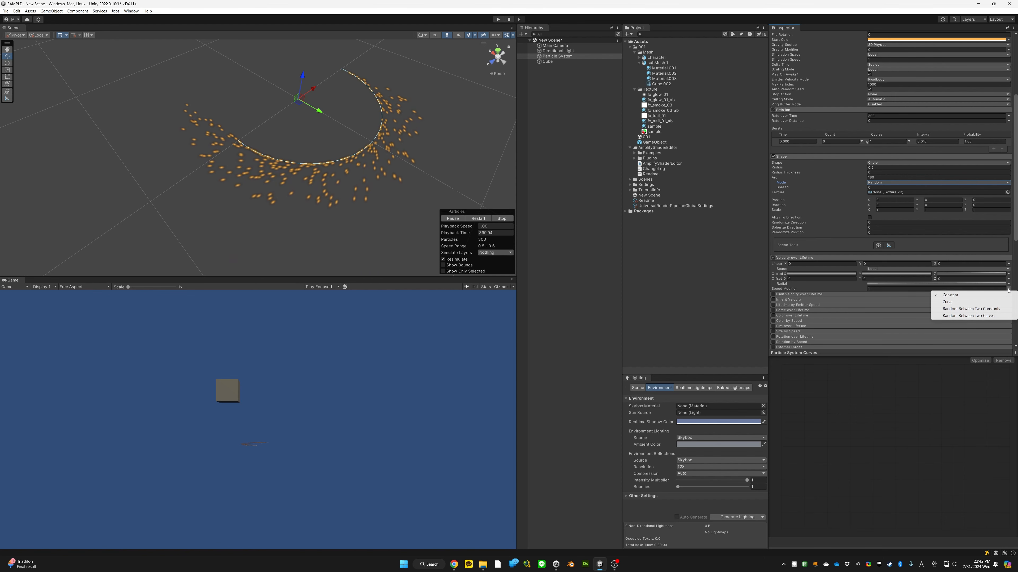
left_click(967, 304)
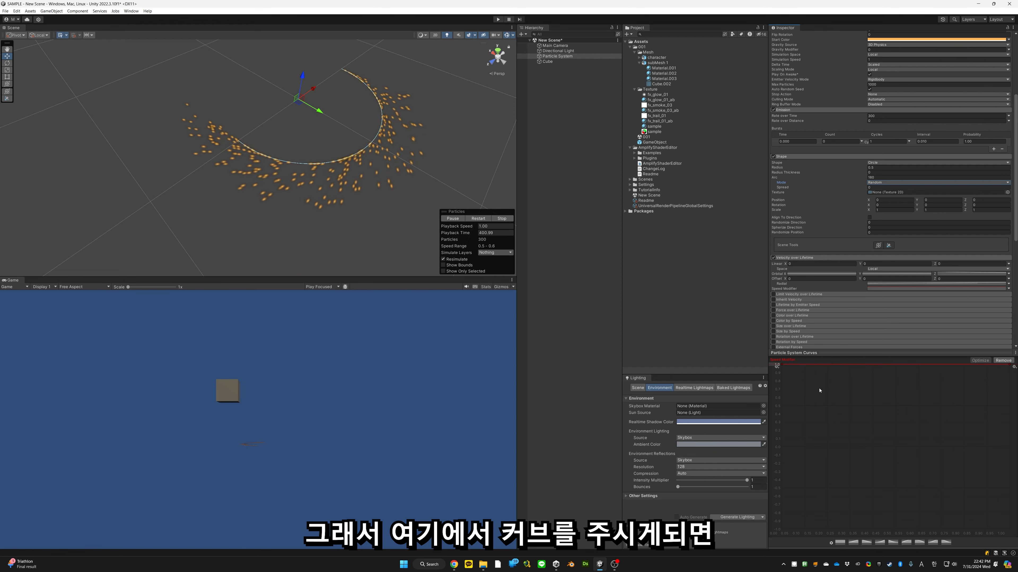
left_click(865, 544)
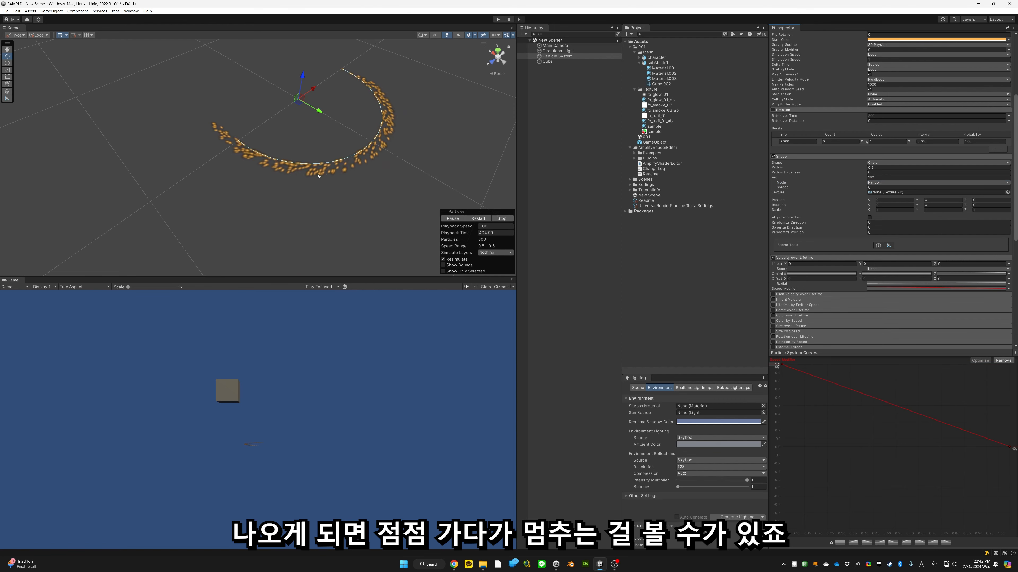
scroll(302, 162, "up", 3)
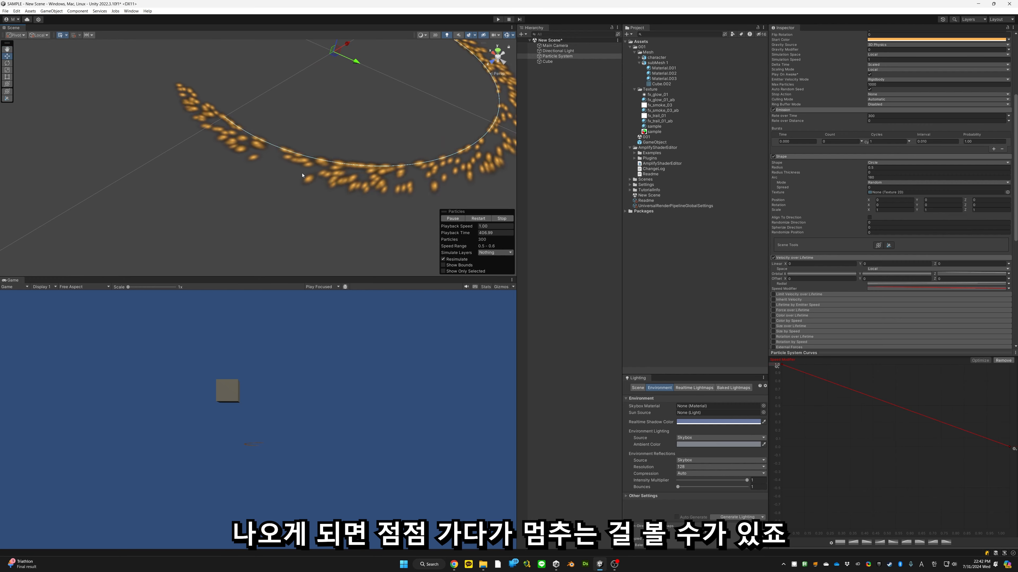
Step: Apply a linear preset rising from 0 to 1 to the Speed Modifier curve, and raise the curve's upper limit to 2
left_click(853, 543)
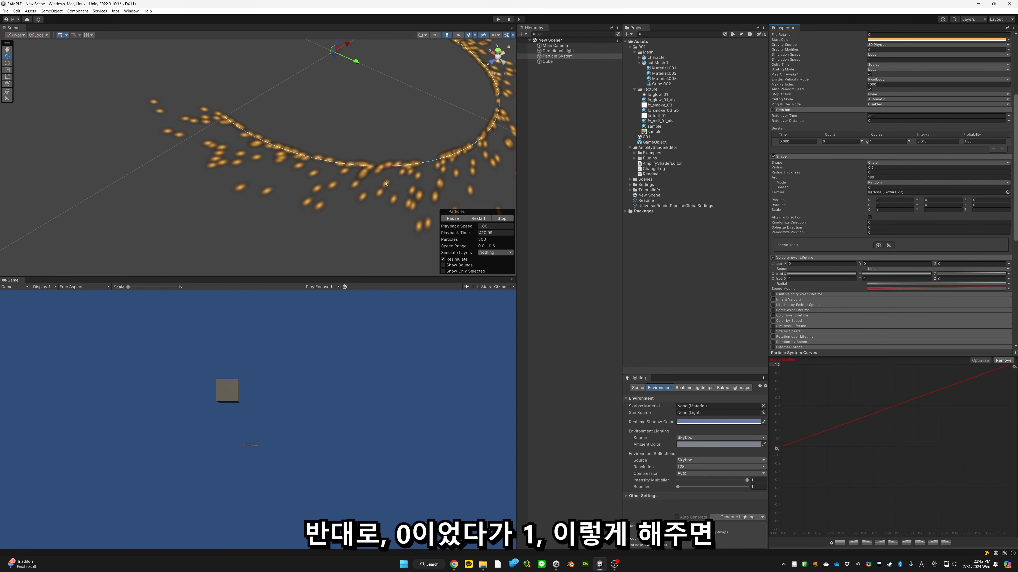
right_click_drag(416, 166, 412, 169)
scroll(412, 167, "down", 5)
scroll(376, 136, "up", 2)
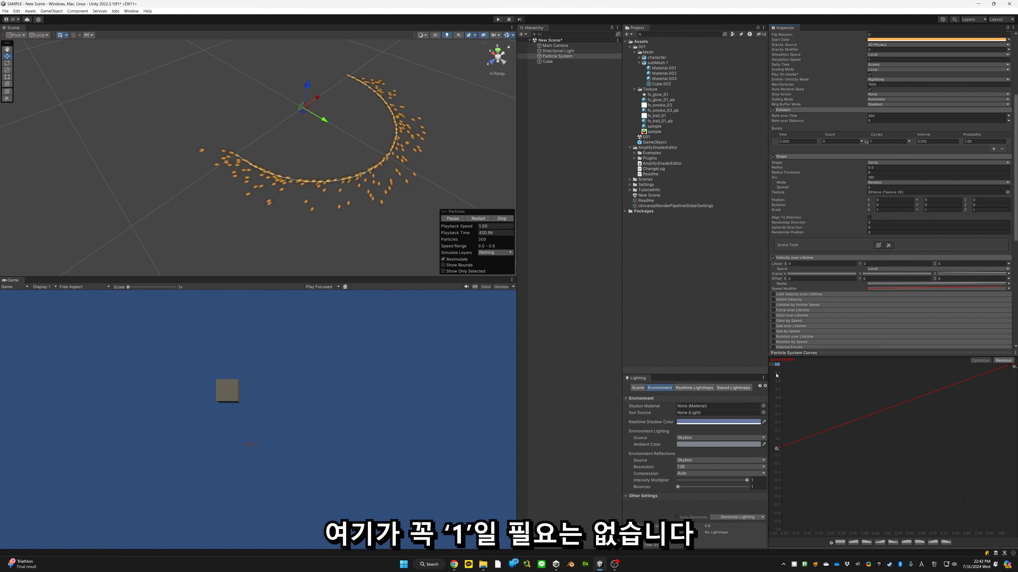
type("2")
key("Return")
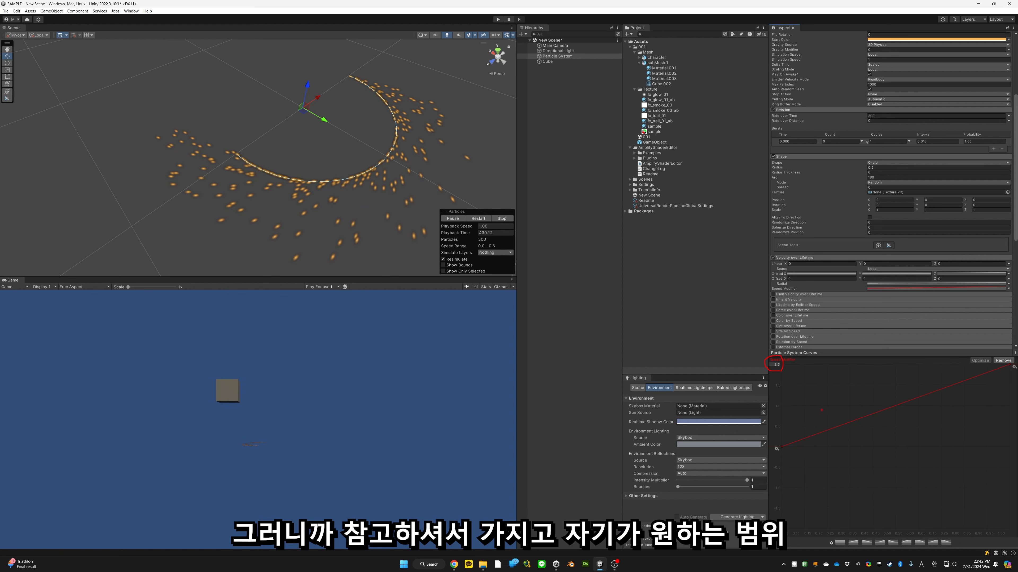
left_click_drag(815, 467, 791, 533)
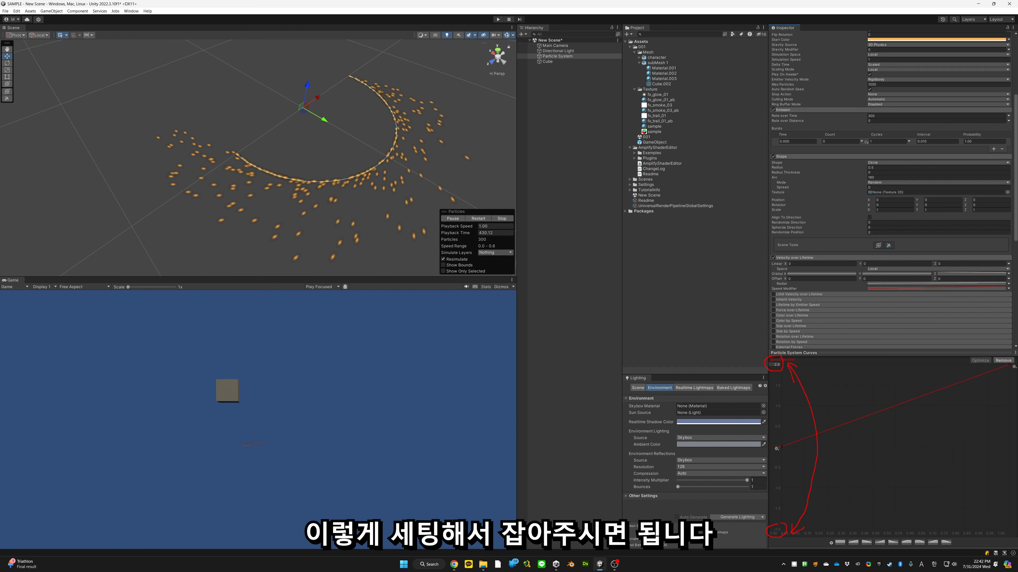
key("Escape")
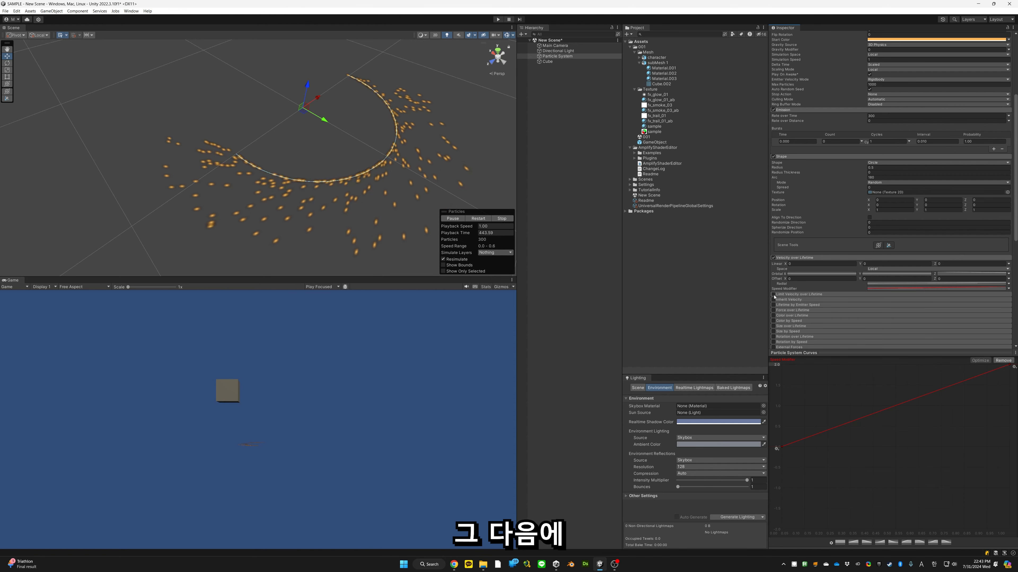
Step: Switch the Speed Modifier back to Constant
left_click(1008, 288)
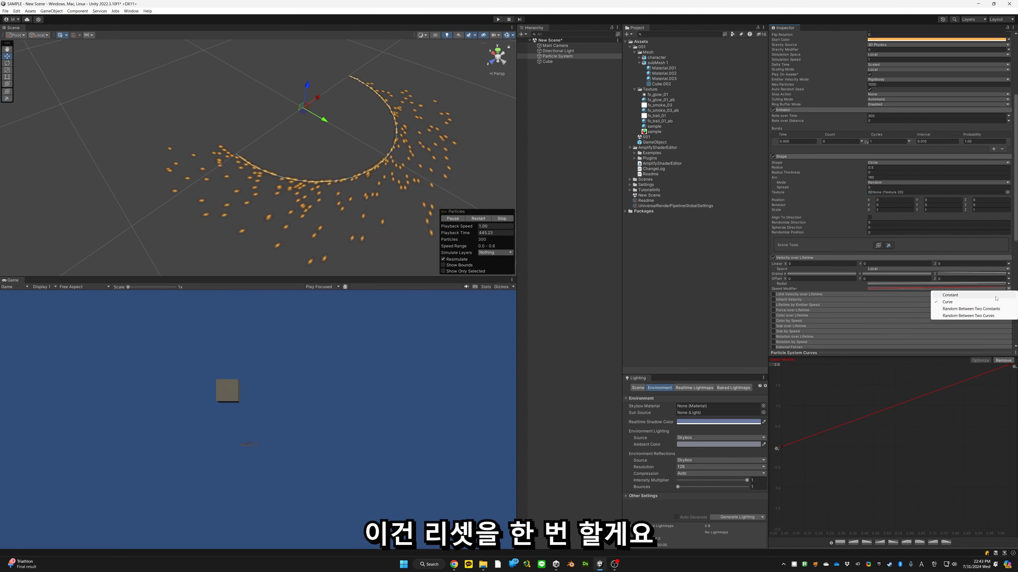
left_click(994, 297)
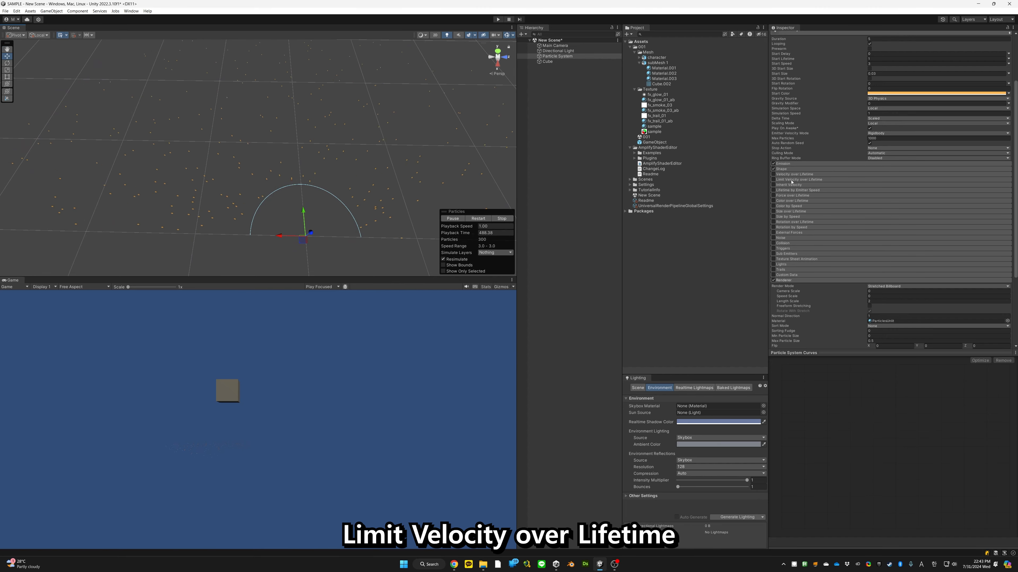
Step: Enable Limit Velocity over Lifetime, set its Speed to 0 and Dampen to 0.3, and view the damped particles up close
left_click(792, 179)
left_click(773, 180)
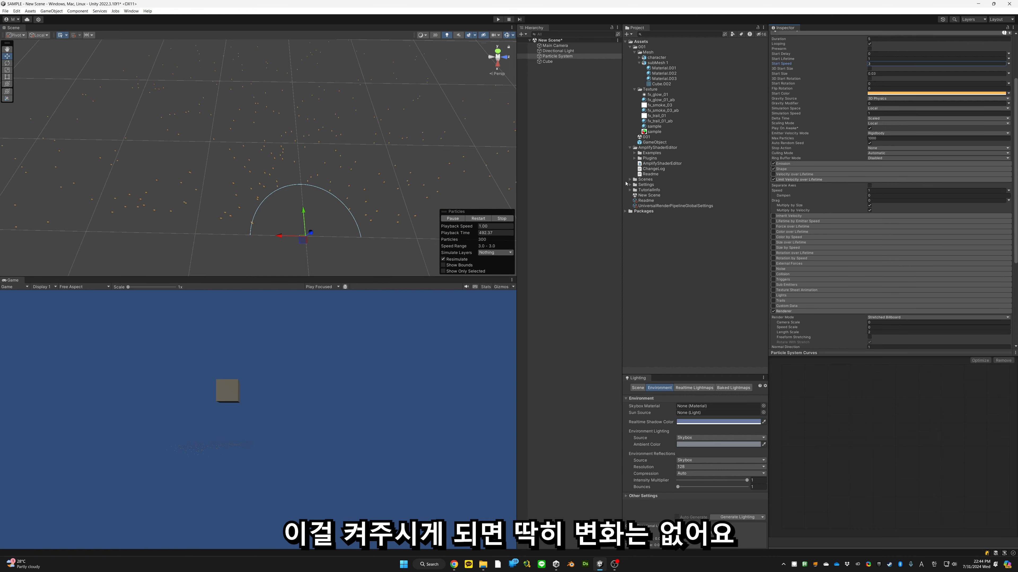
left_click(874, 191)
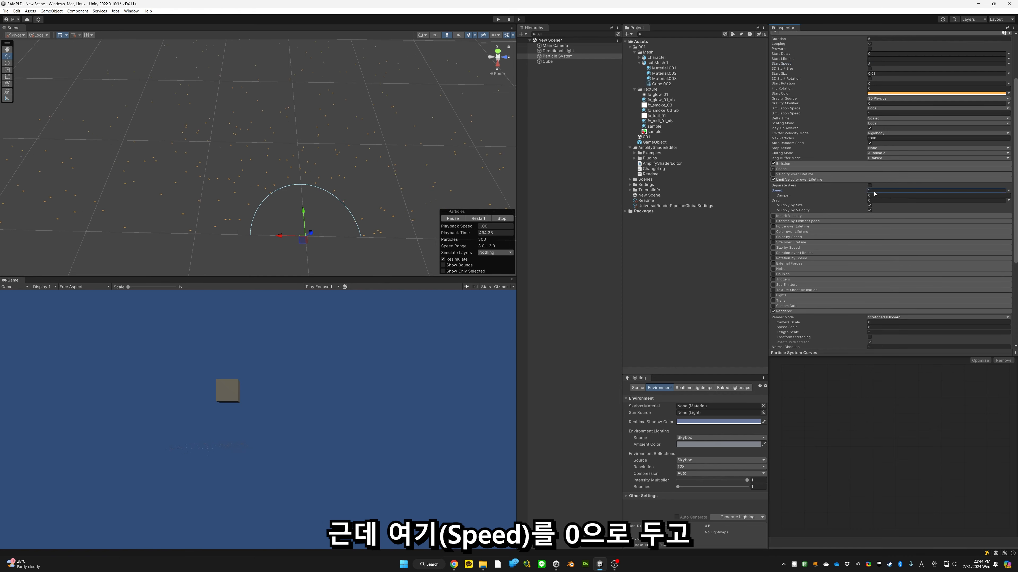
left_click(871, 195)
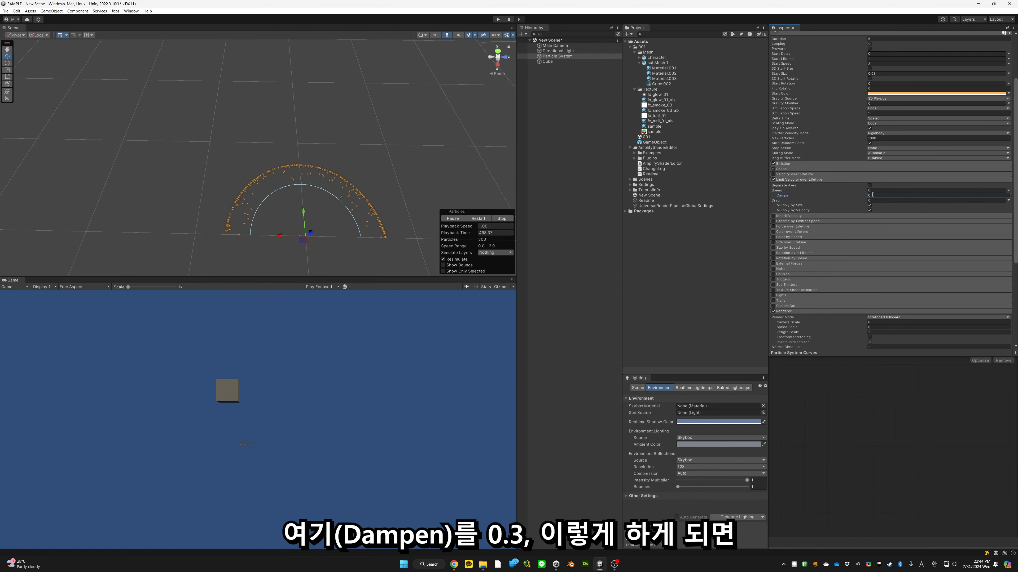
left_click_drag(321, 188, 295, 202, "alt")
scroll(323, 193, "up", 4)
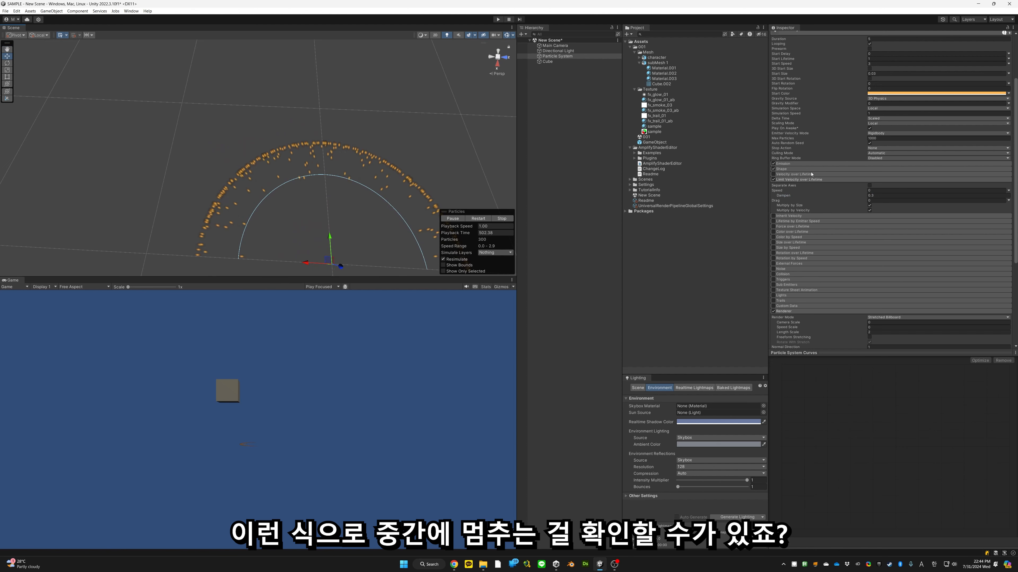
Step: Set the Limit Velocity over Lifetime Dampen to 0.1 and view the particle spread from the side
left_click(794, 175)
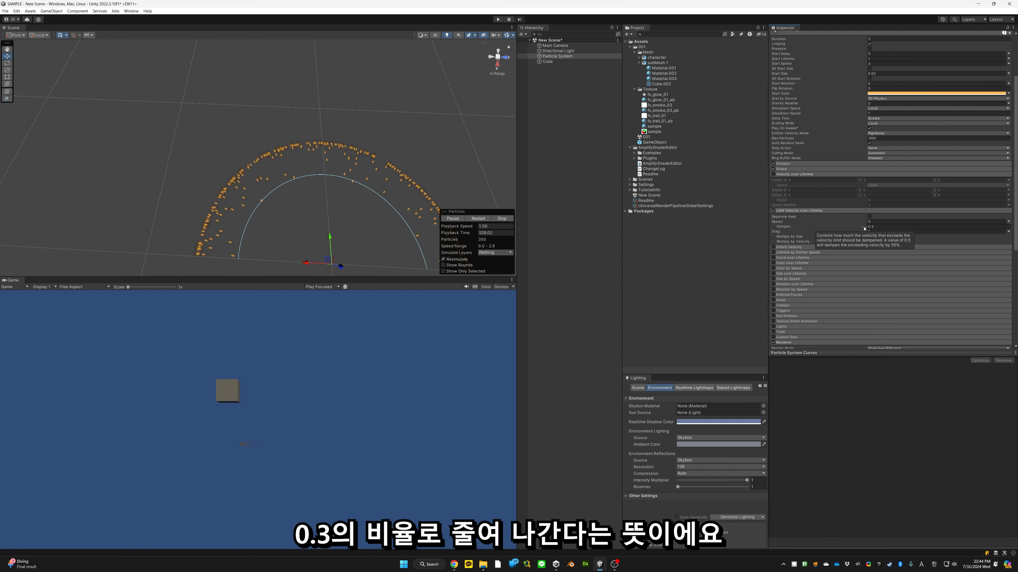
left_click(881, 227)
type("0.1")
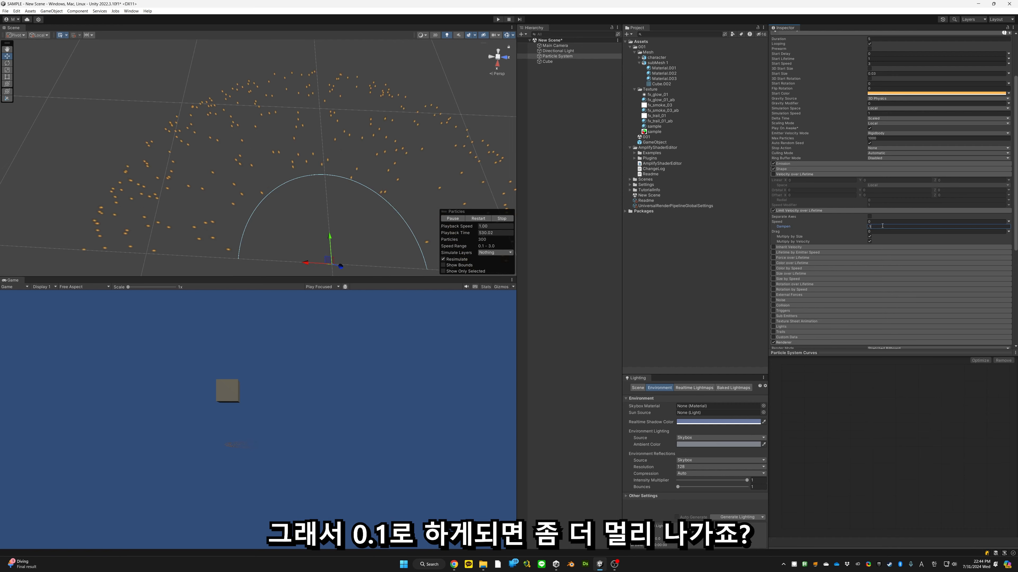
left_click_drag(387, 158, 487, 138, "alt")
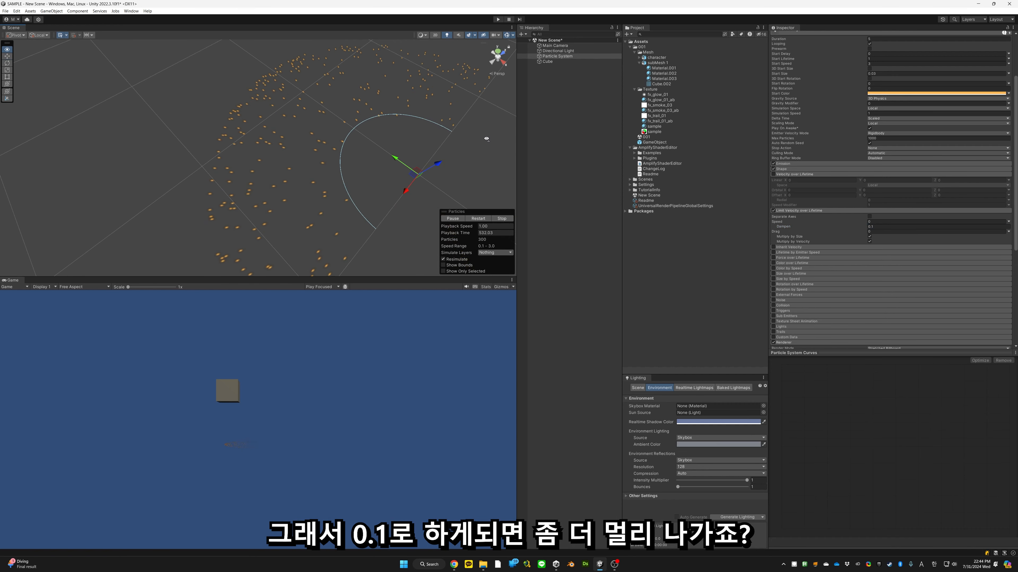
Step: Set the Emission Rate over Time to 0 and the burst Count to 30, and replay the particle burst
left_click(784, 165)
left_click(881, 170)
type("0")
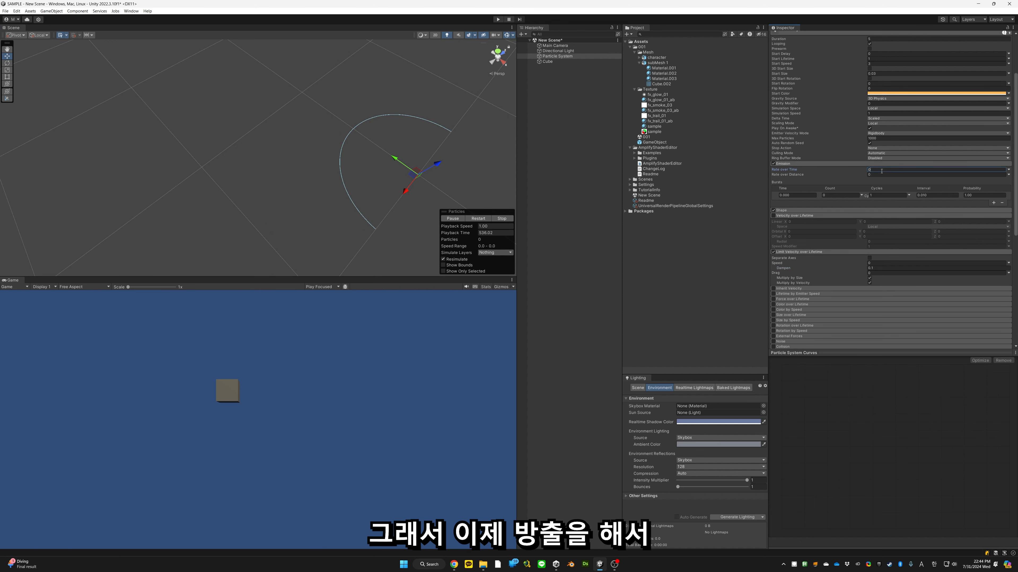
left_click(841, 196)
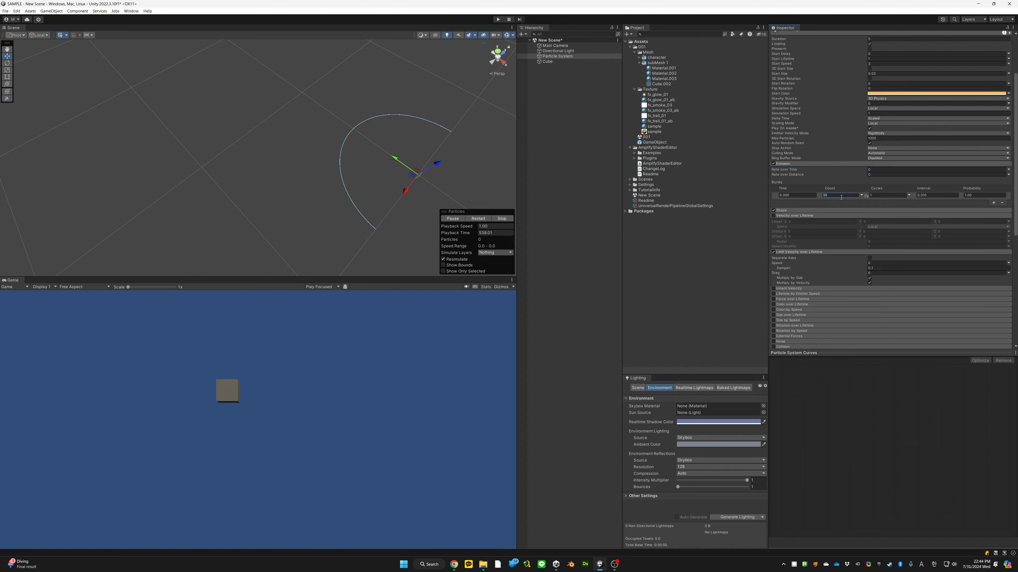
left_click(480, 218)
key("period")
key("comma")
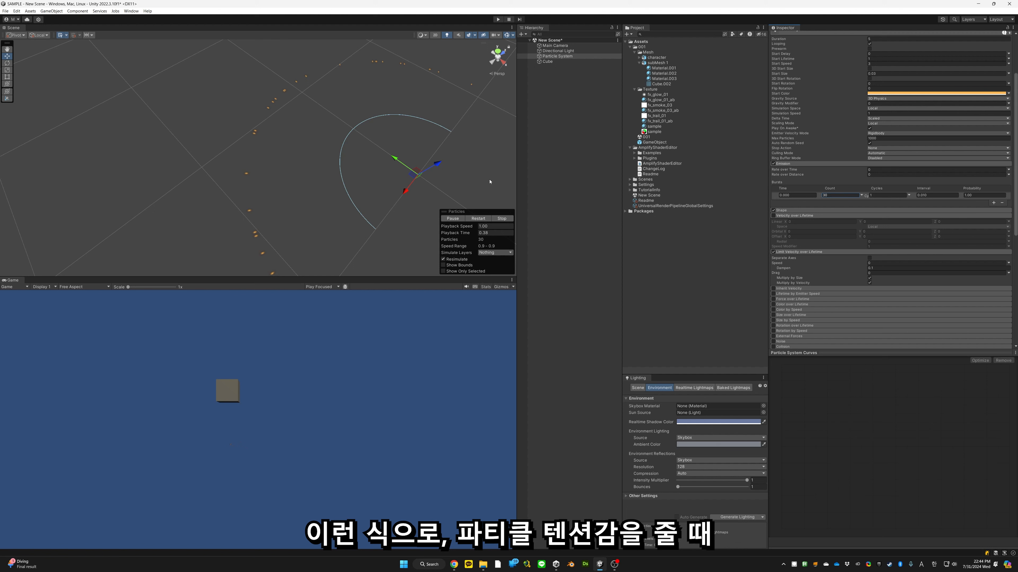
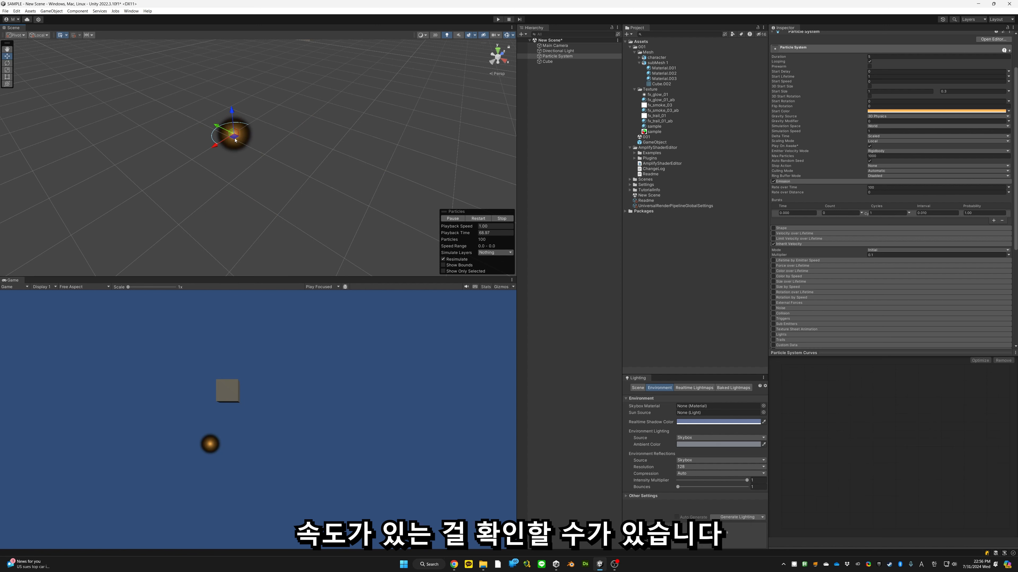
Step: Try the Current mode of Inherit Velocity, moving the particle emitter around the scene to compare its behaviour
left_click_drag(237, 135, 265, 209)
left_click(886, 250)
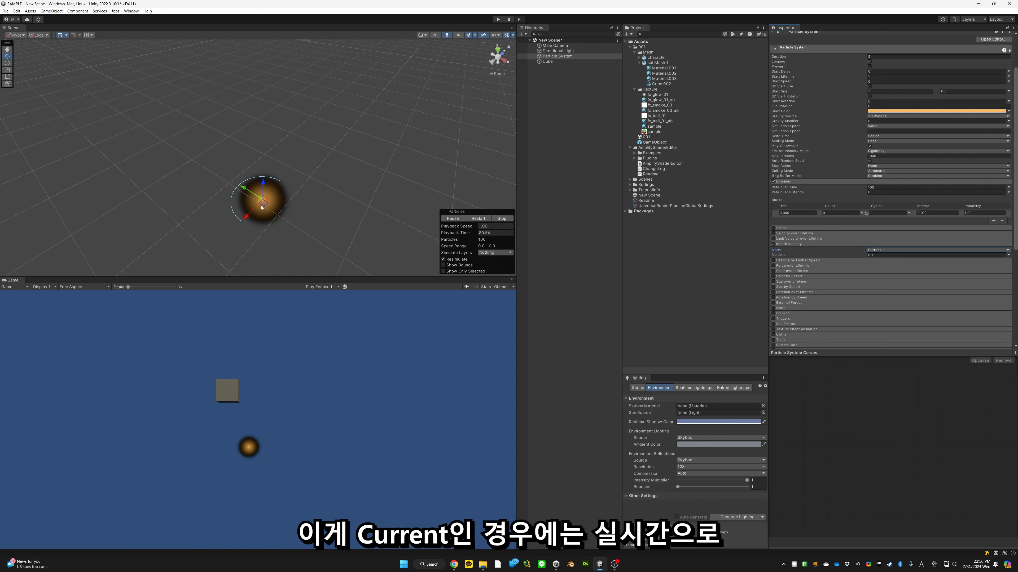
mouse_move(261, 207)
left_mouse_down()
mouse_move(208, 192)
mouse_move(364, 242)
mouse_move(308, 139)
mouse_move(236, 127)
mouse_move(208, 188)
mouse_move(161, 222)
mouse_move(181, 93)
mouse_move(319, 217)
mouse_move(302, 227)
mouse_move(284, 171)
mouse_move(402, 200)
mouse_move(197, 204)
mouse_move(323, 195)
left_mouse_up()
Step: Set the Inherit Velocity mode to Initial and move the particle emitter back and forth to test it
left_click(888, 250)
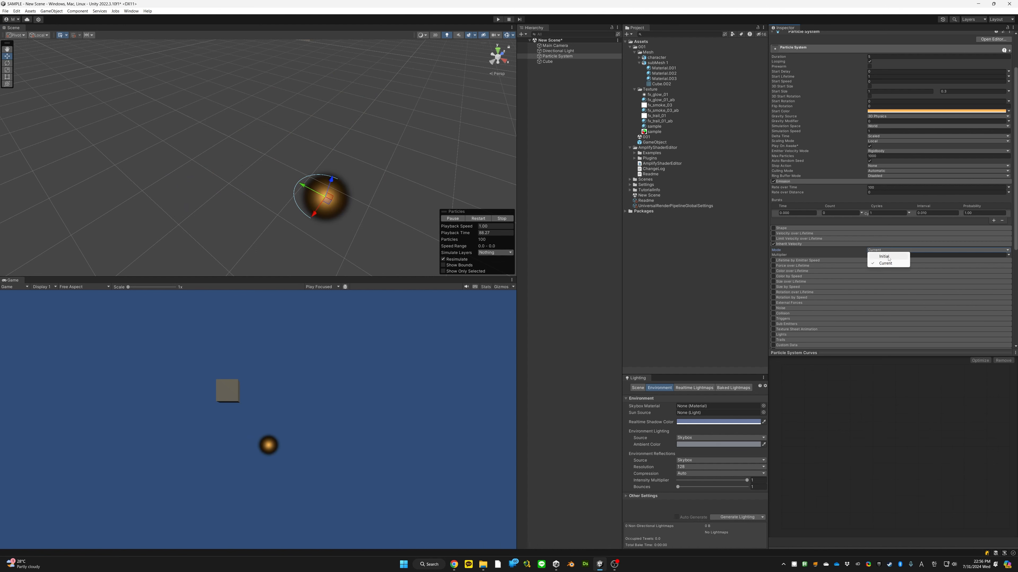
left_click(889, 257)
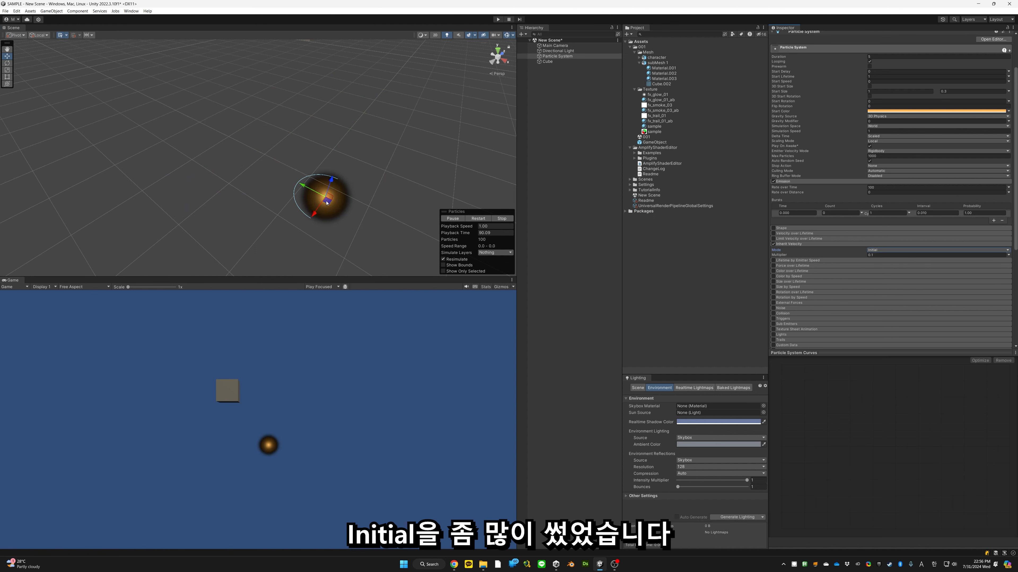
left_click_drag(327, 202, 250, 157)
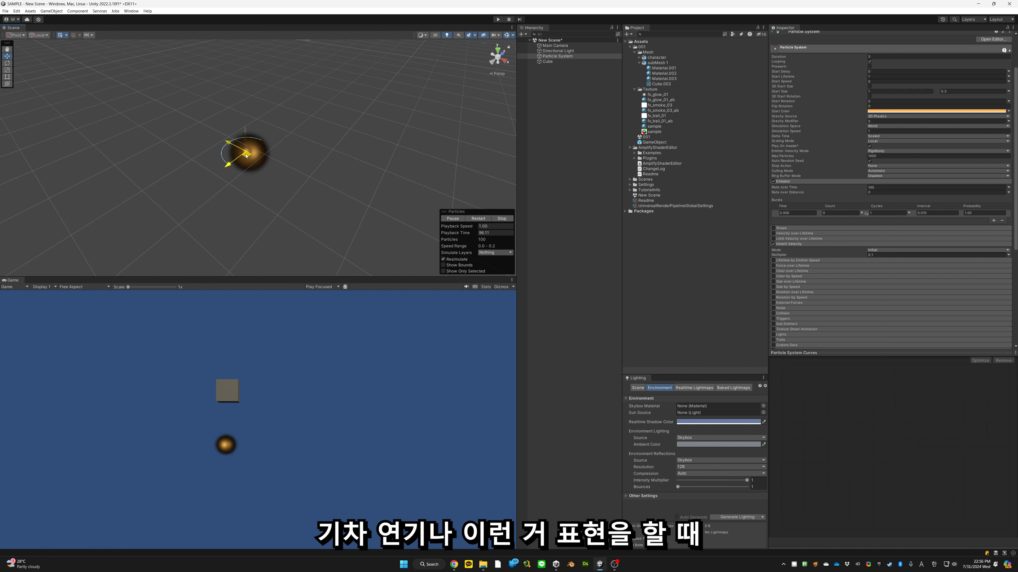
left_click_drag(413, 140, 320, 166)
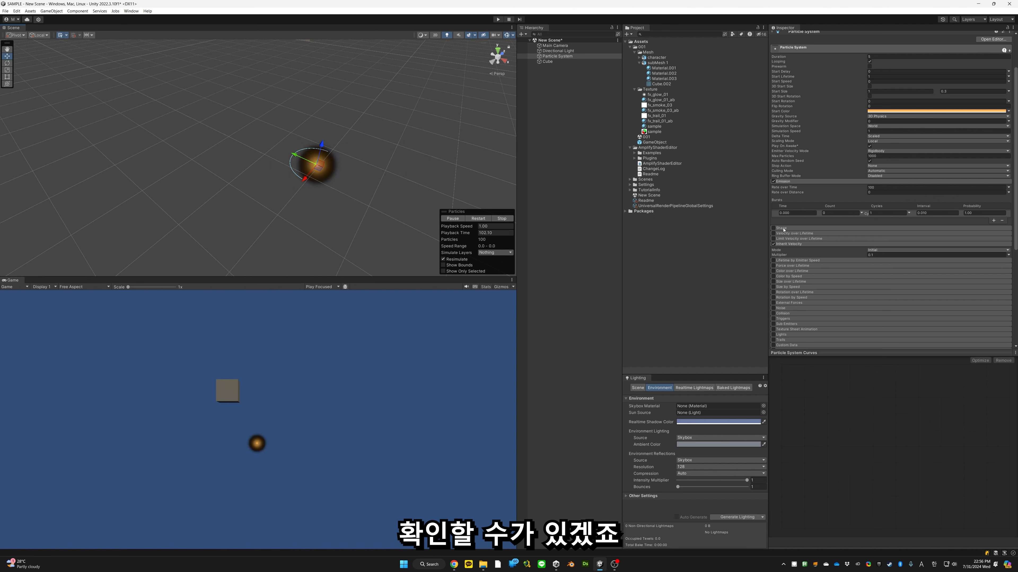
Step: Enable the Shape module and set the particles' Start Speed to 1
left_click(773, 228)
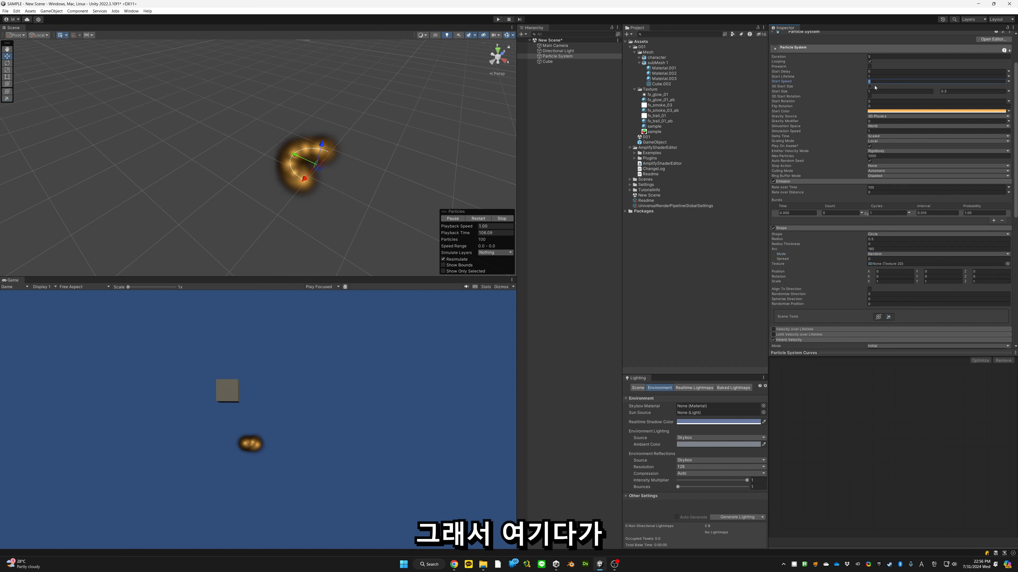
type("1")
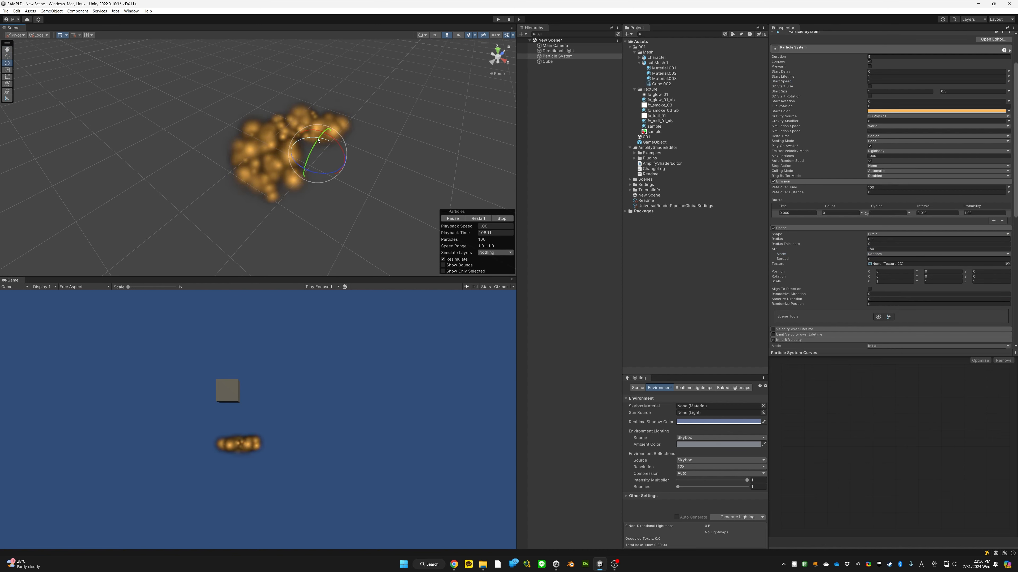
Step: Rotate the particle emitter upright and move it across the scene to see particles follow its motion
left_click_drag(373, 172, 359, 153, "alt")
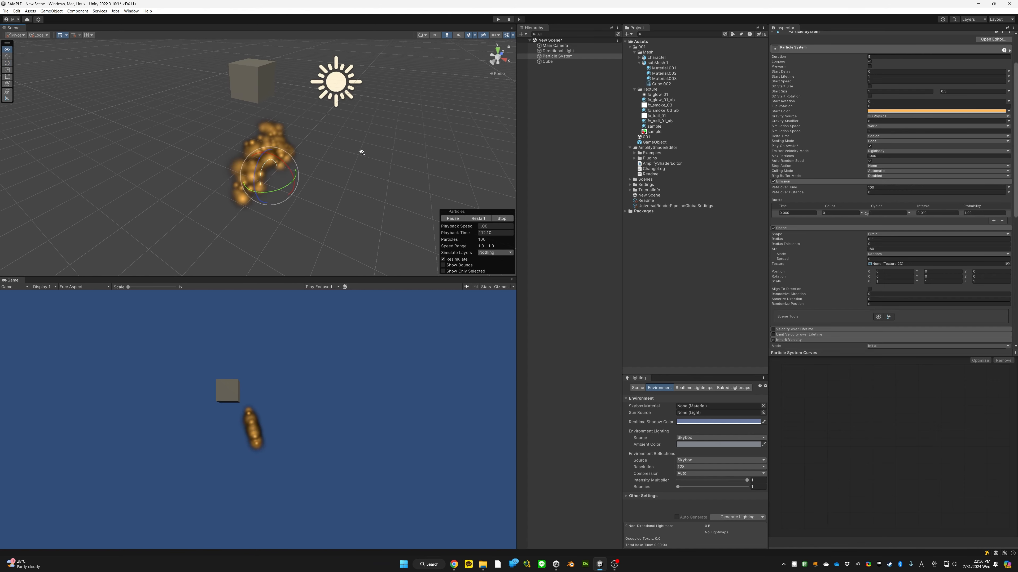
key("w")
left_click_drag(294, 181, 176, 142)
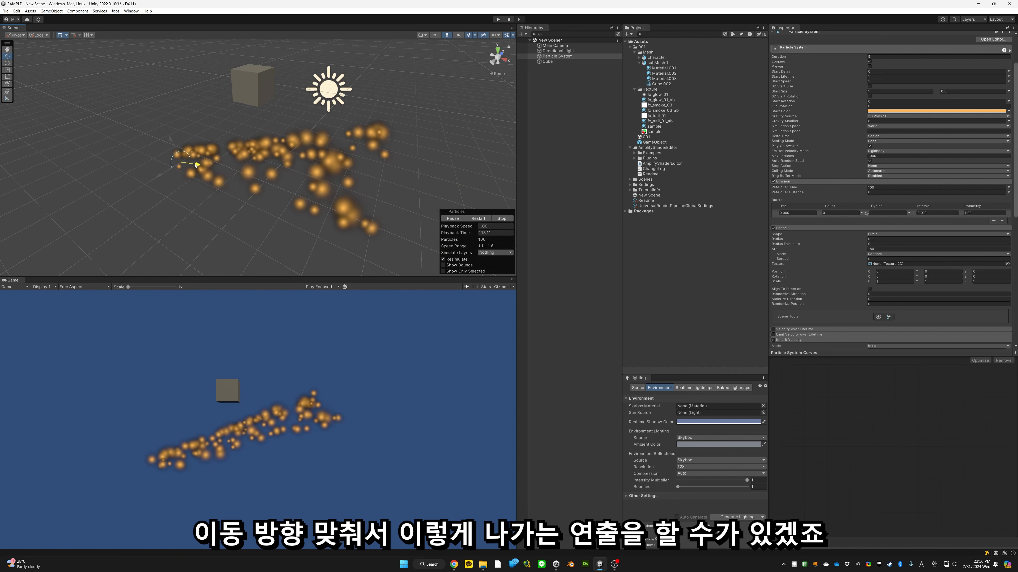
key("f")
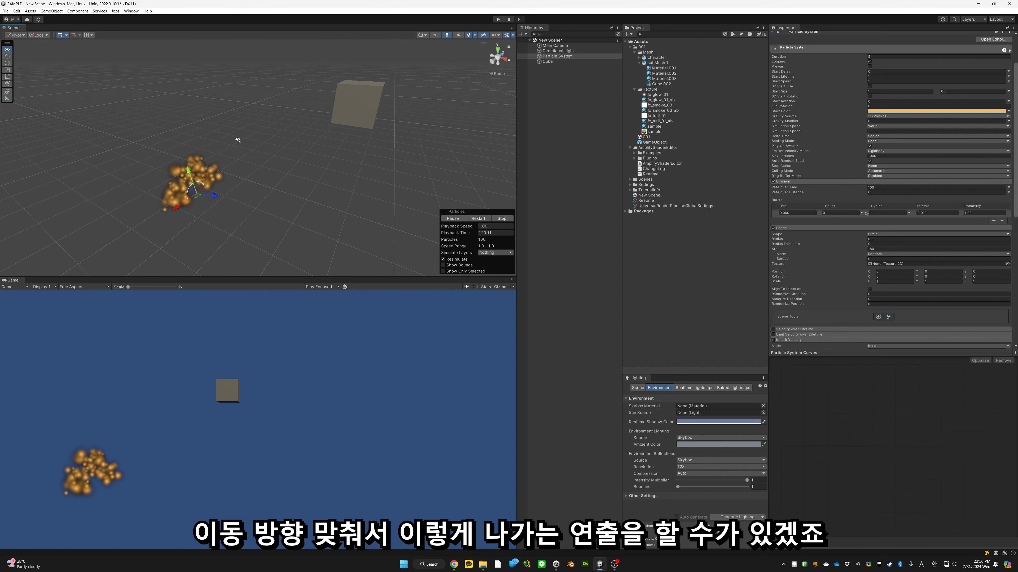
Step: Set the Inherit Velocity multiplier to 0.1 and move the particle emitter sideways to test it
scroll(808, 296, "down", 3)
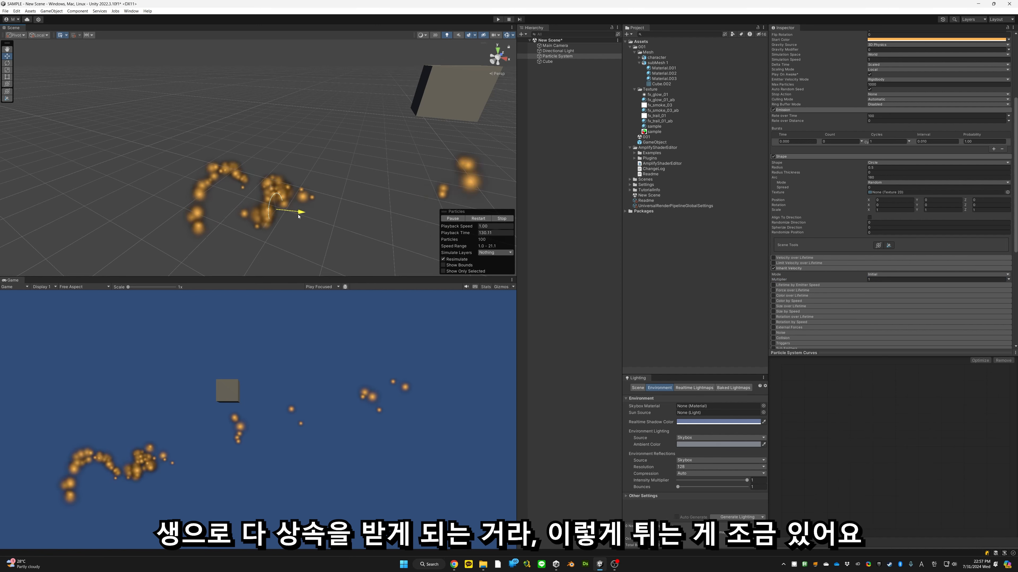
left_click_drag(297, 217, 312, 216)
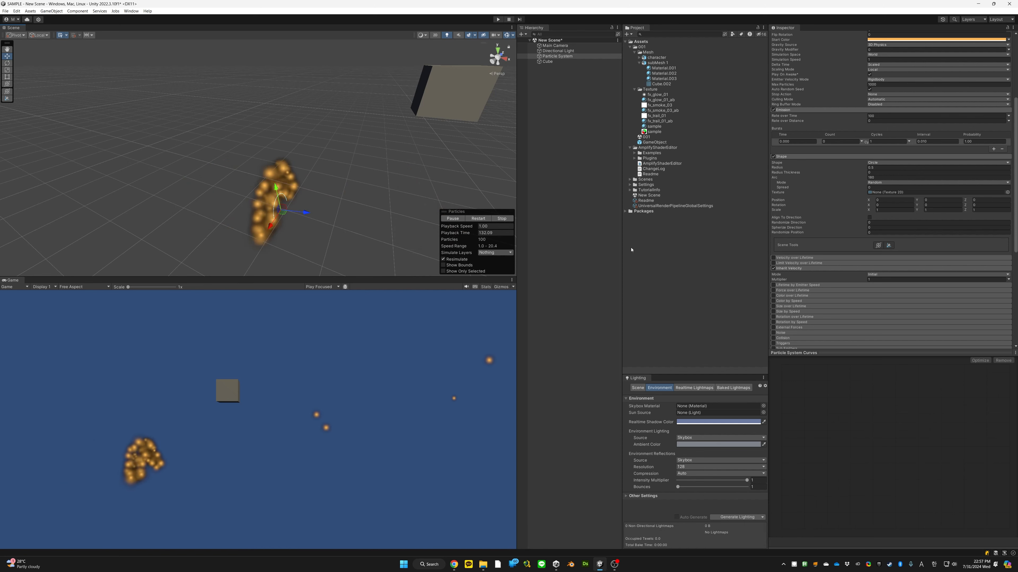
left_click(877, 279)
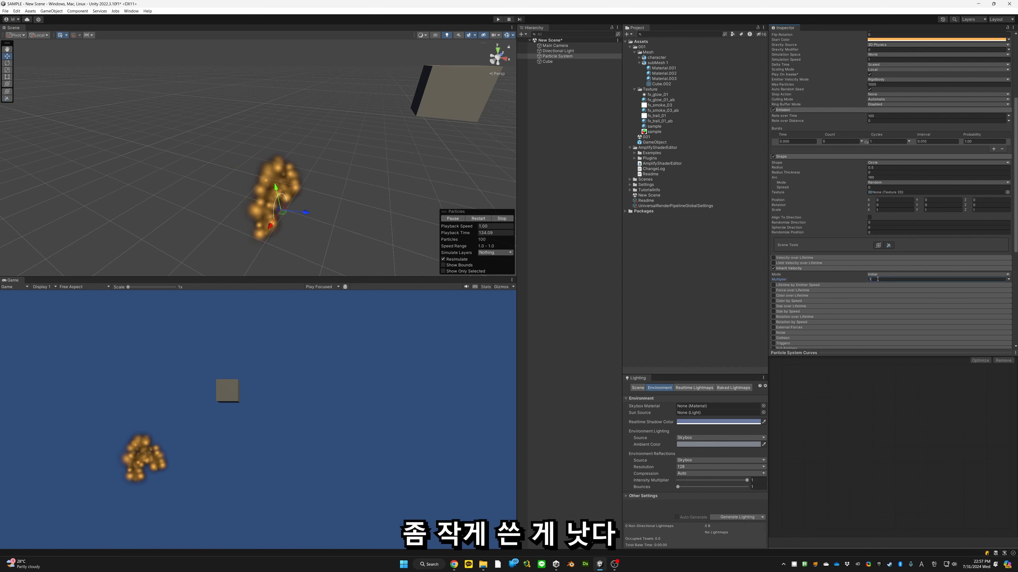
left_click_drag(365, 217, 375, 218)
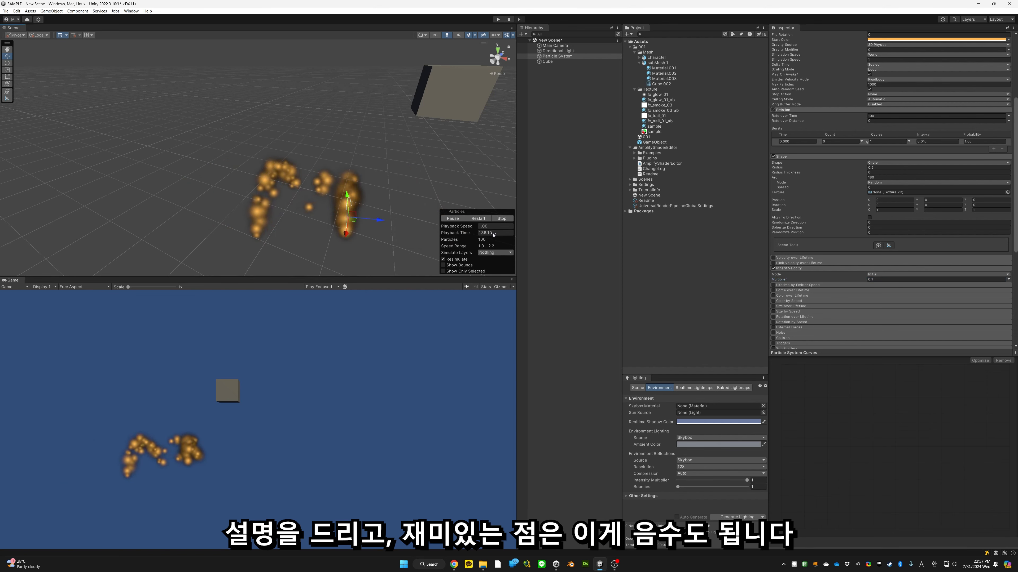
Step: Set the Inherit Velocity multiplier to -0.1 and move the emitter to test the reversed inheritance
left_click(886, 280)
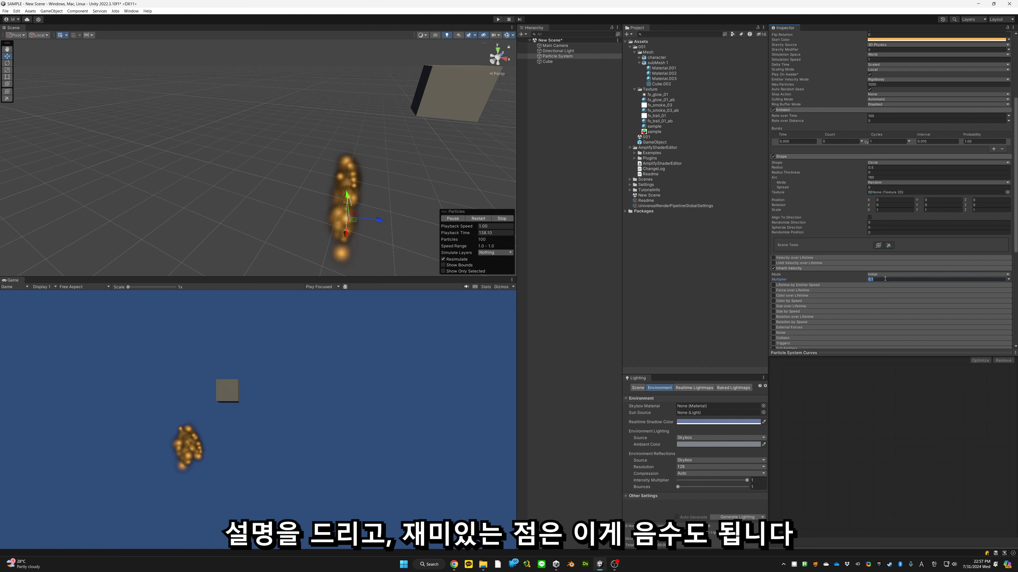
type("-0.1")
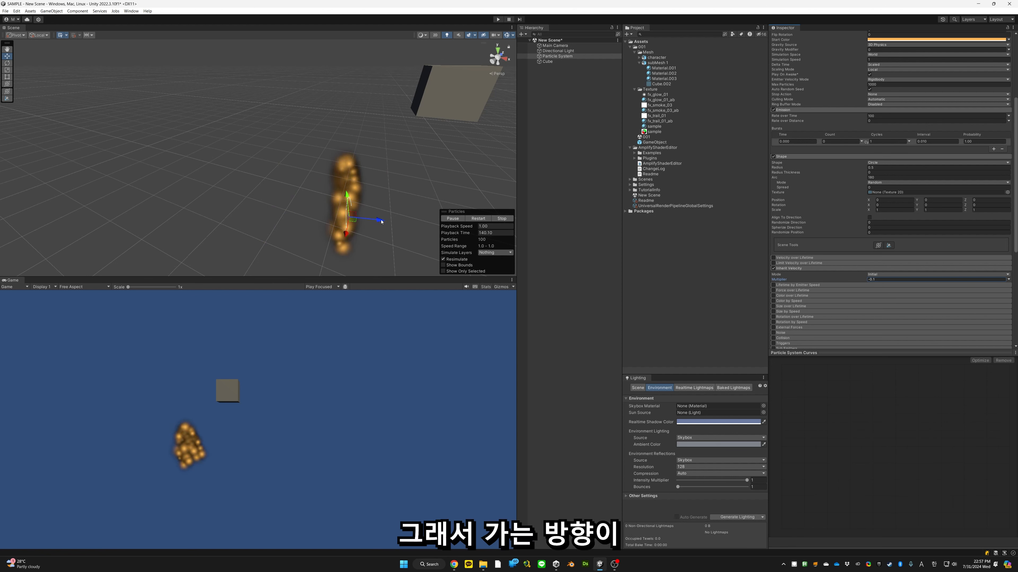
left_click_drag(267, 219, 226, 206)
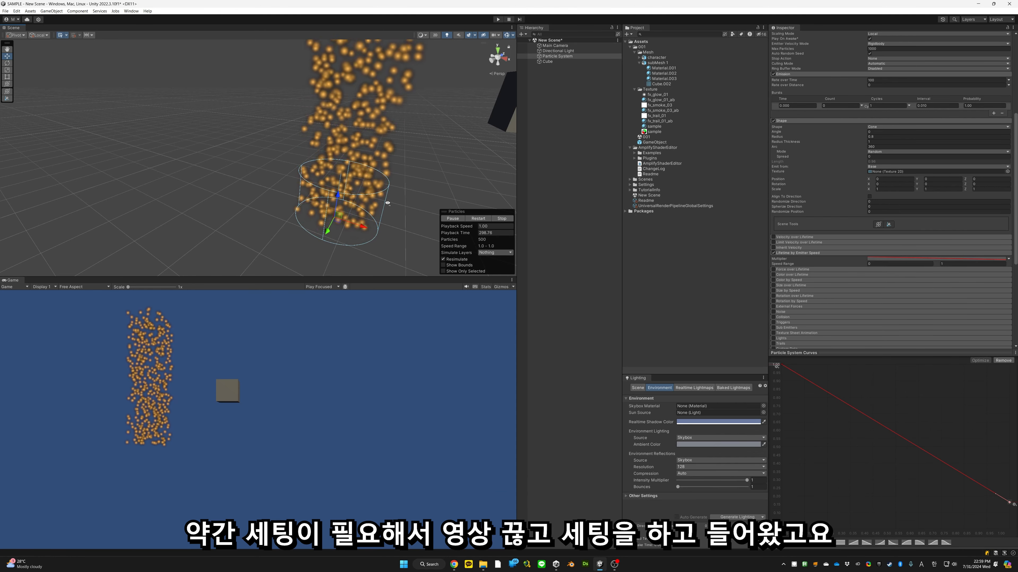
Step: Turn off the Lifetime by Emitter Speed module of the particle system
left_click_drag(388, 203, 420, 207, "alt")
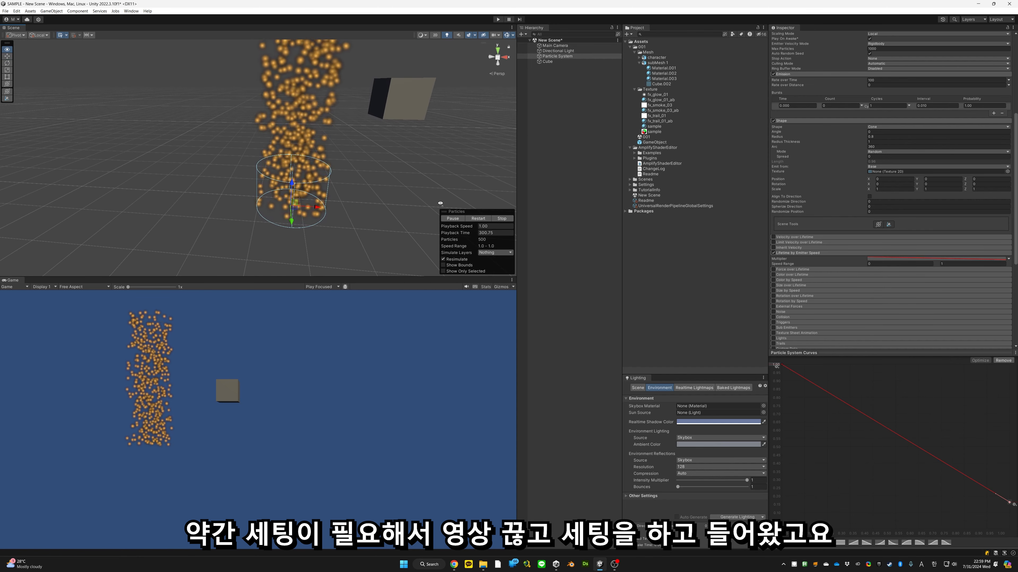
right_click_drag(440, 204, 440, 204)
key("q")
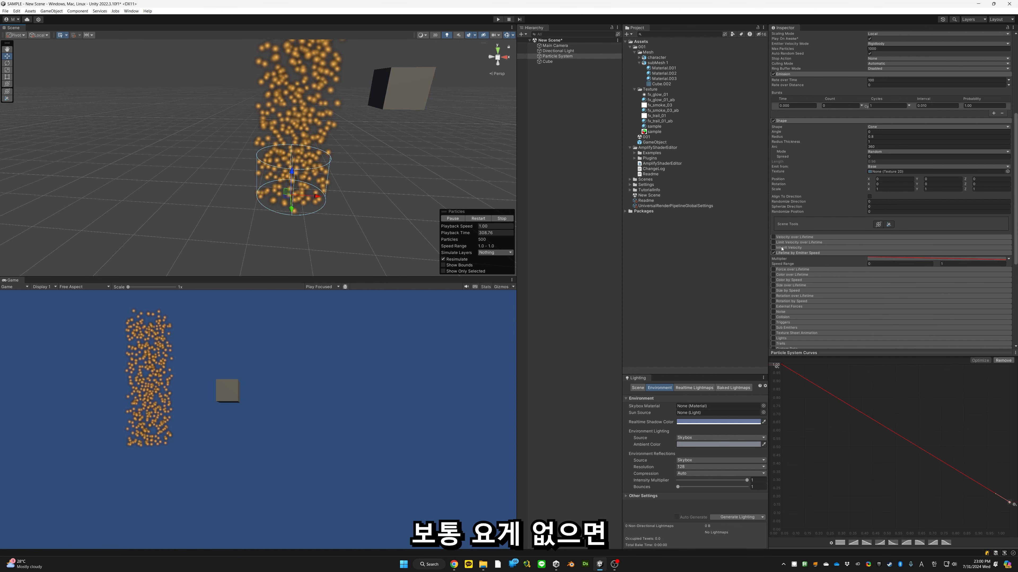
scroll(800, 192, "up", 4)
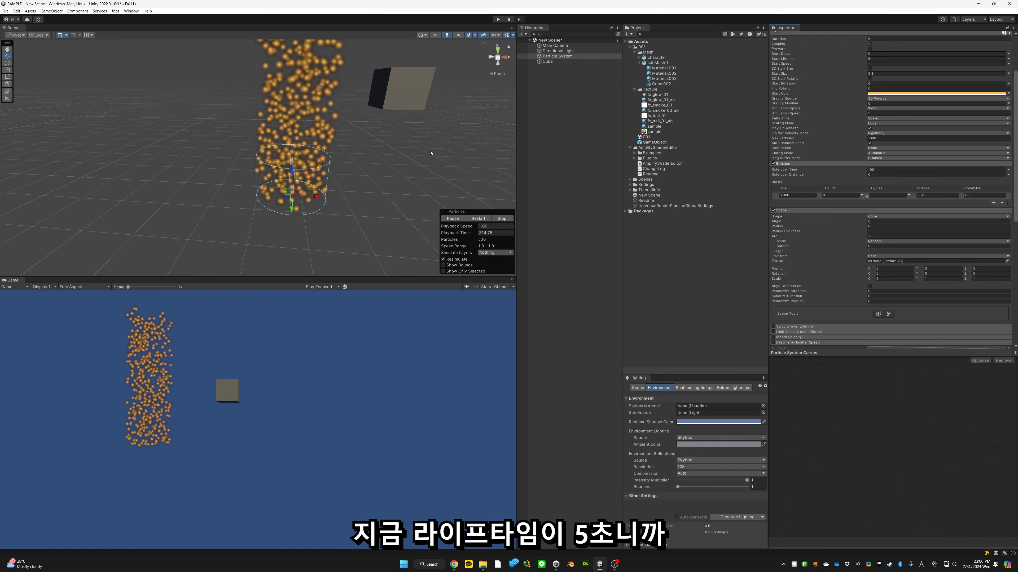
Step: Move the emitter back and forth across the scene to examine the particle trails without Lifetime by Emitter Speed
left_click_drag(318, 197, 513, 195)
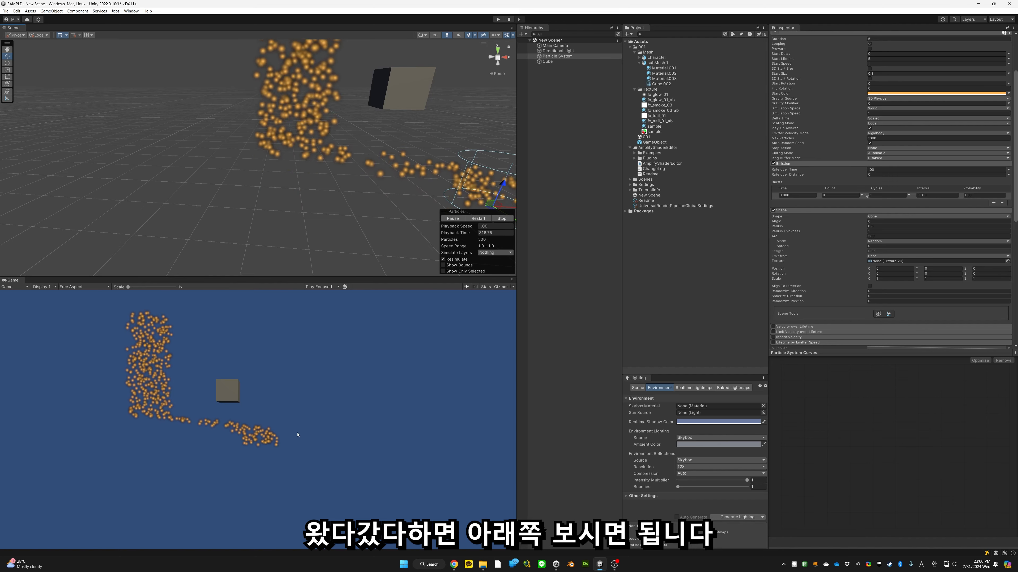
scroll(413, 189, "down", 4)
middle_click_drag(413, 188, 353, 164)
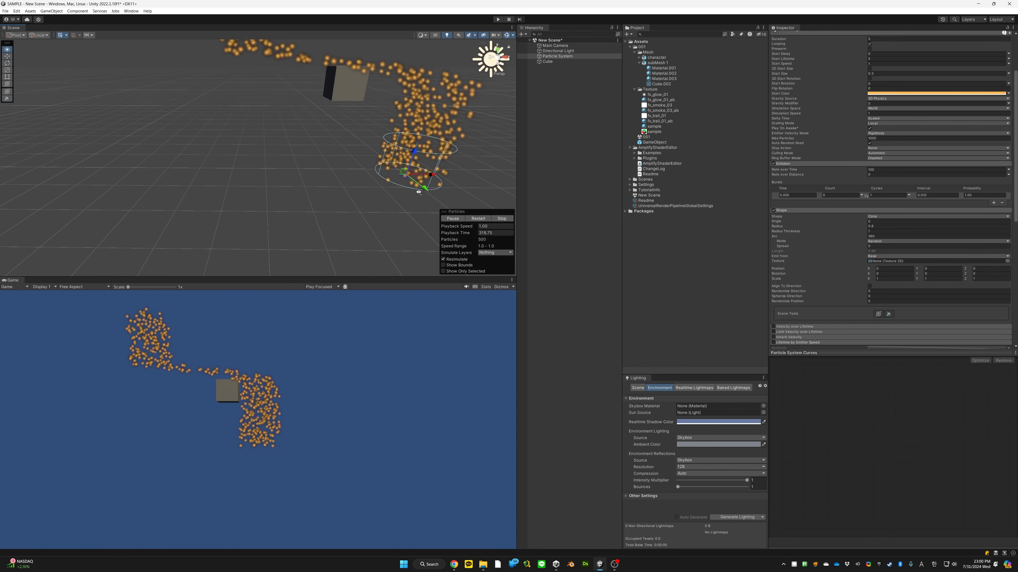
mouse_move(435, 178)
left_mouse_down()
mouse_move(194, 178)
mouse_move(395, 187)
mouse_move(252, 186)
mouse_move(376, 186)
mouse_move(450, 202)
mouse_move(428, 187)
left_mouse_up()
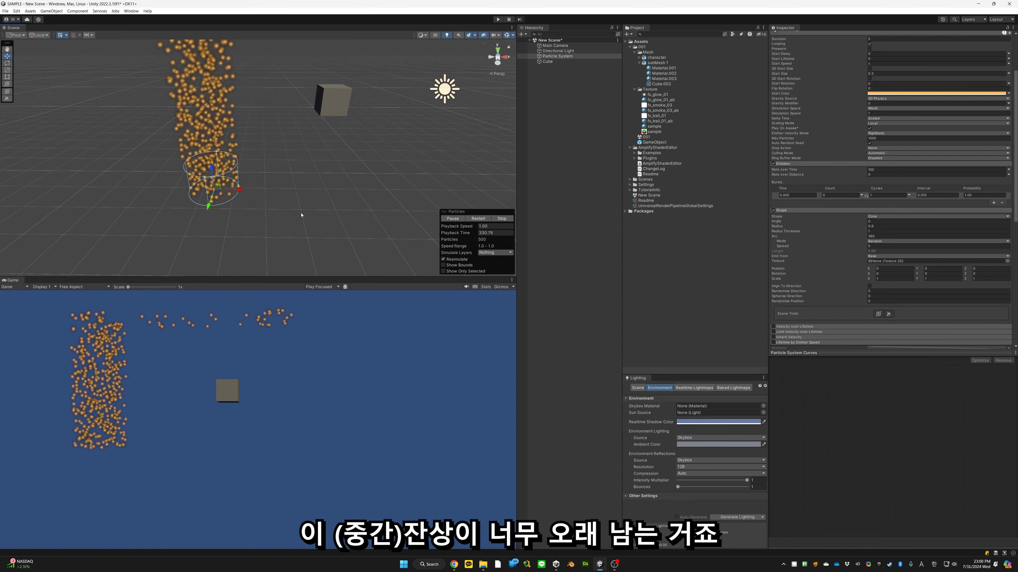
left_click_drag(240, 190, 402, 207)
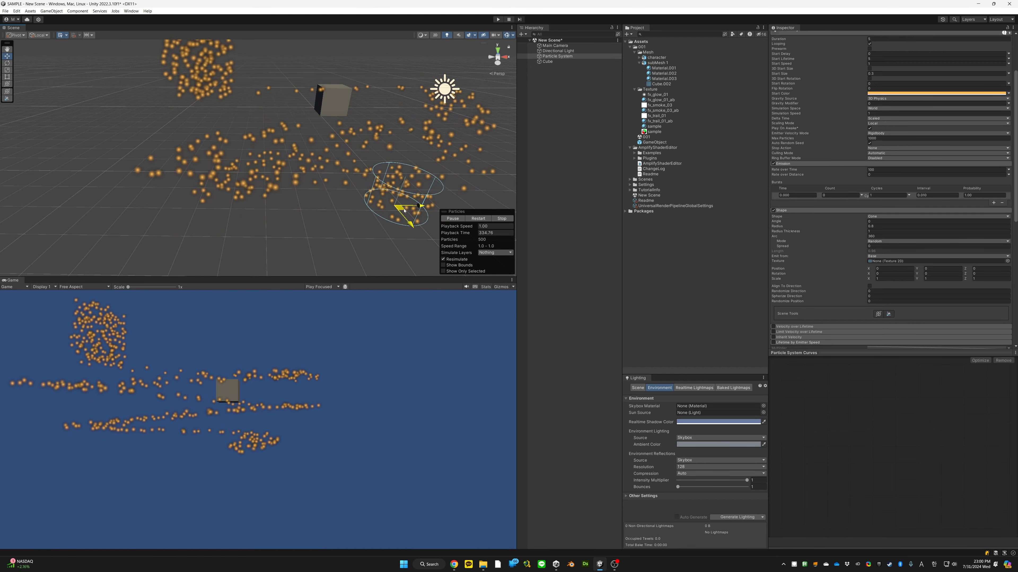
Step: Enable Lifetime by Emitter Speed and move the emitter back and forth to test how fast motion shortens particle life
scroll(823, 277, "down", 5)
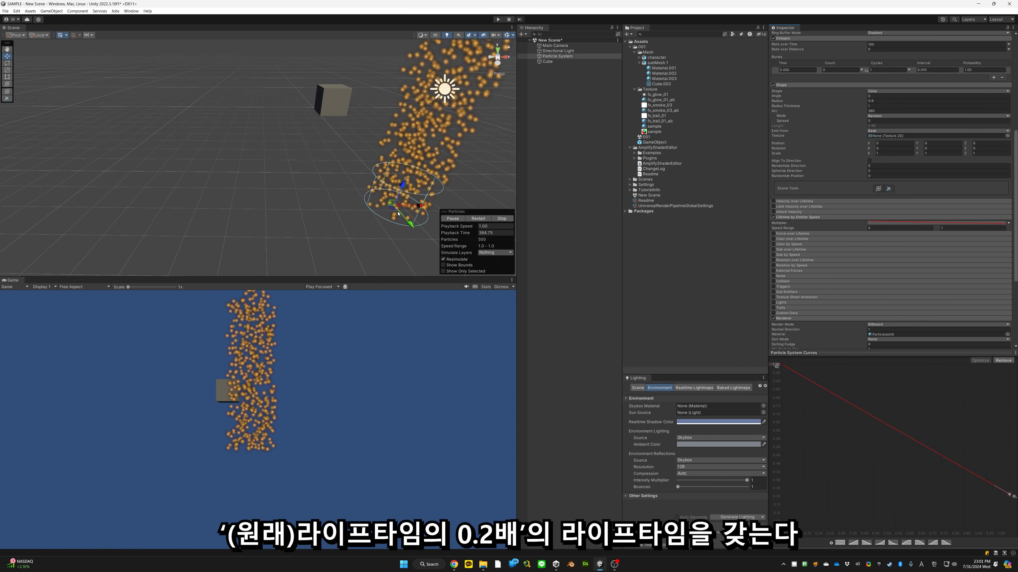
left_click_drag(409, 212, 358, 201, "alt")
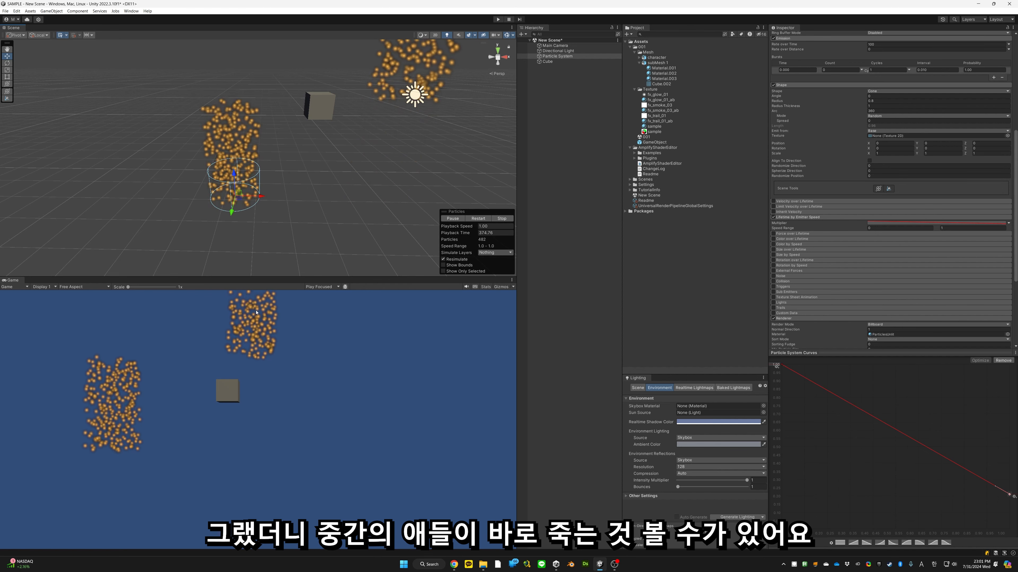
left_click_drag(259, 196, 460, 198)
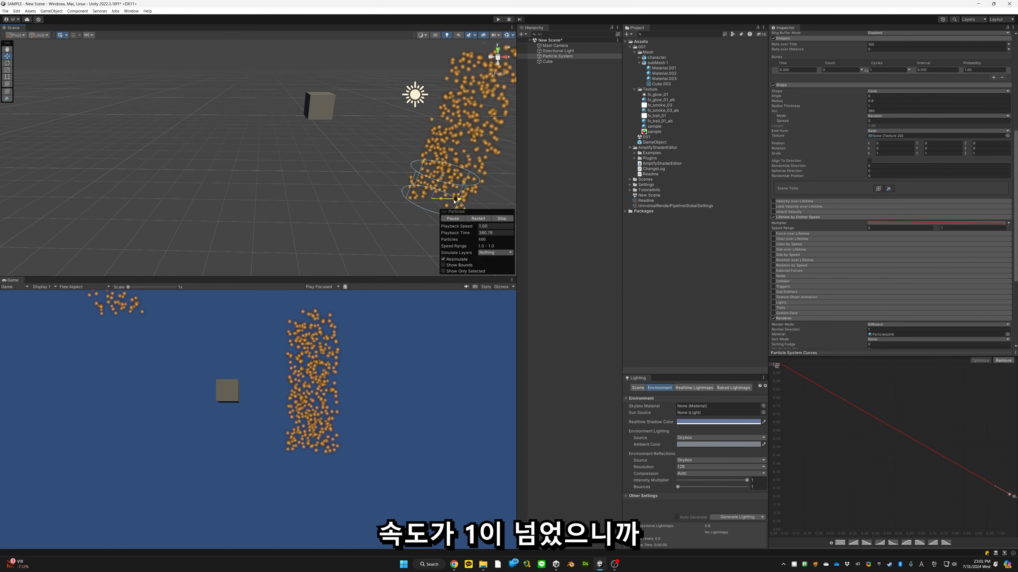
left_click_drag(459, 199, 441, 217)
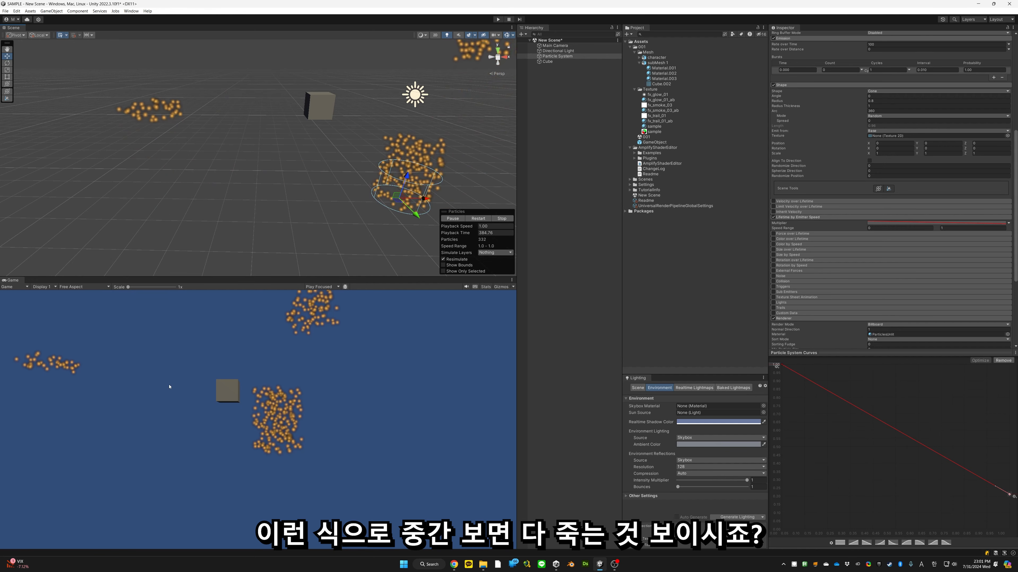
left_click_drag(426, 199, 325, 197)
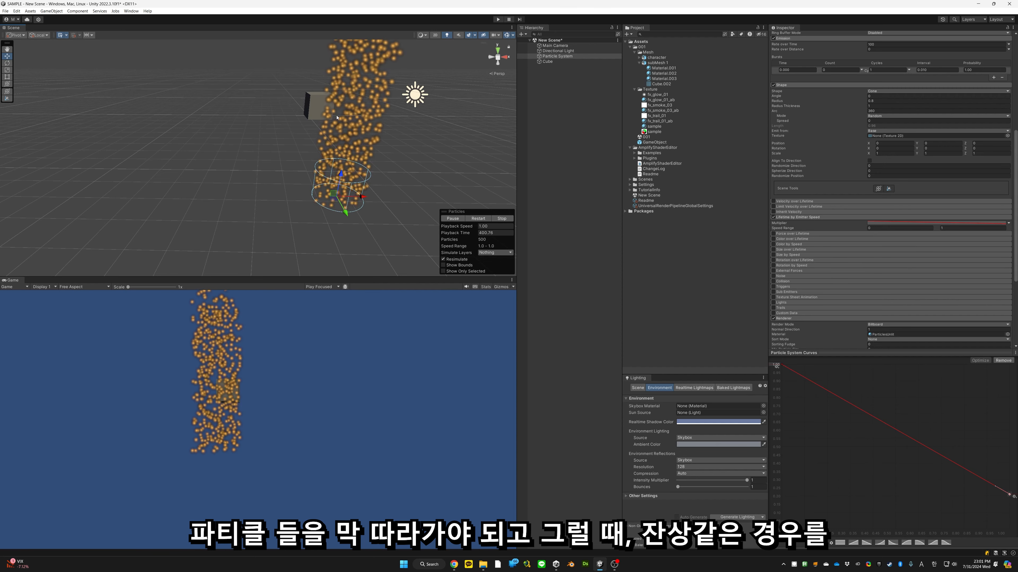
Step: Enable and expand Force over Lifetime, and disable and collapse Lifetime by Emitter Speed
right_click_drag(406, 138, 425, 118)
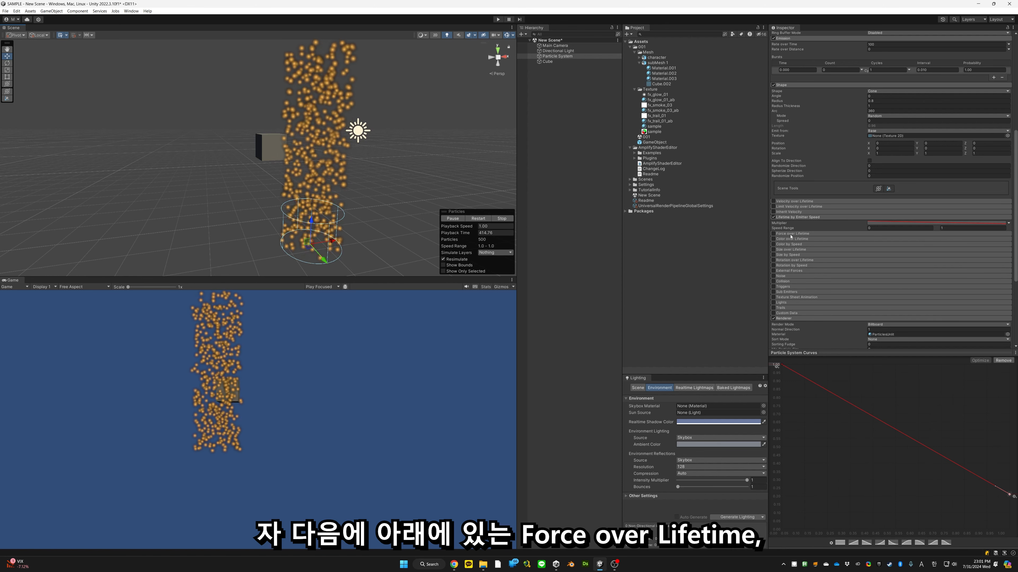
left_click(773, 234)
left_click(773, 216)
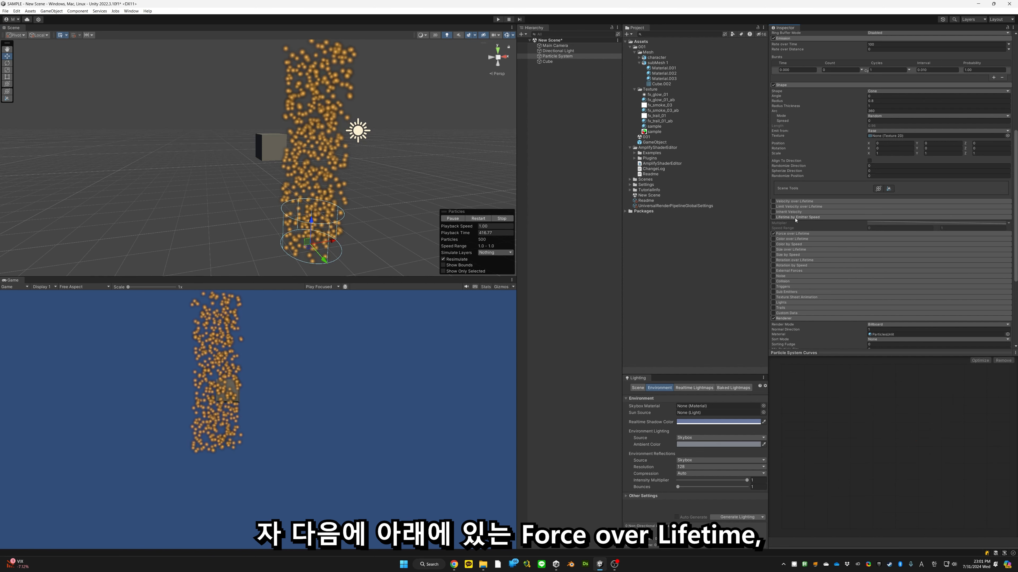
left_click(799, 217)
left_click(791, 223)
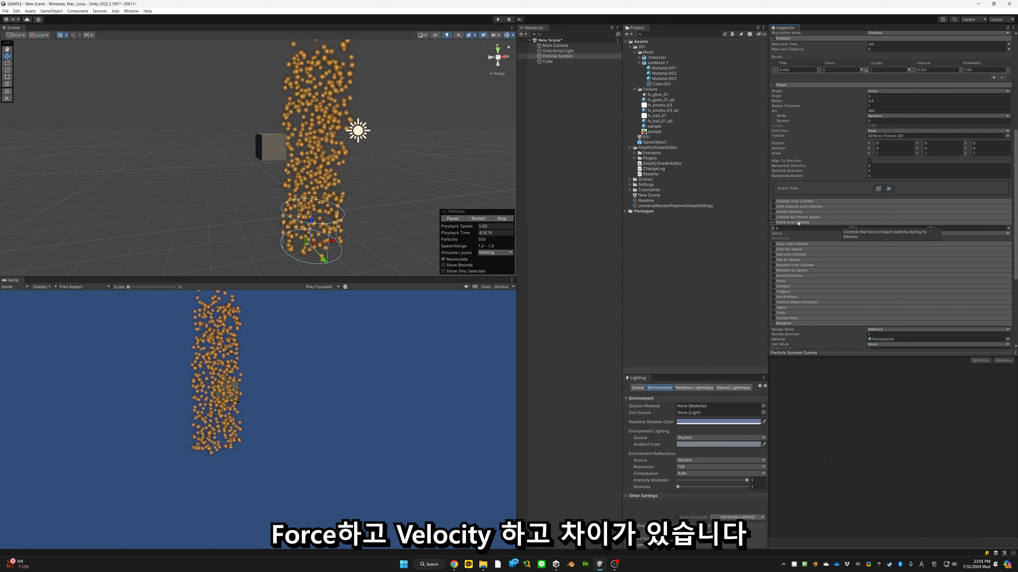
Step: Replace Force over Lifetime with Velocity over Lifetime, setting its linear X velocity to 1
left_click(785, 202)
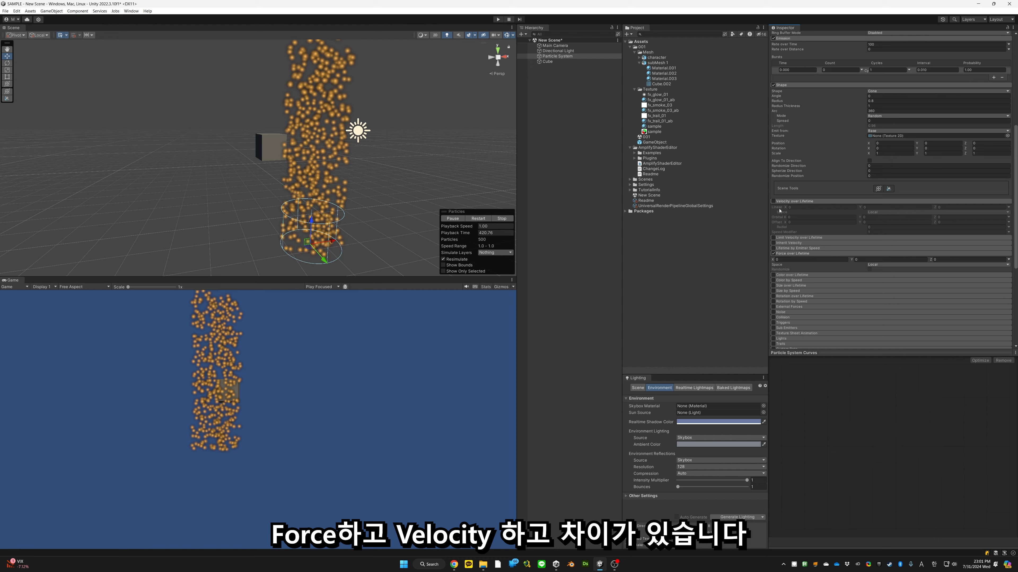
left_click(773, 253)
left_click(773, 201)
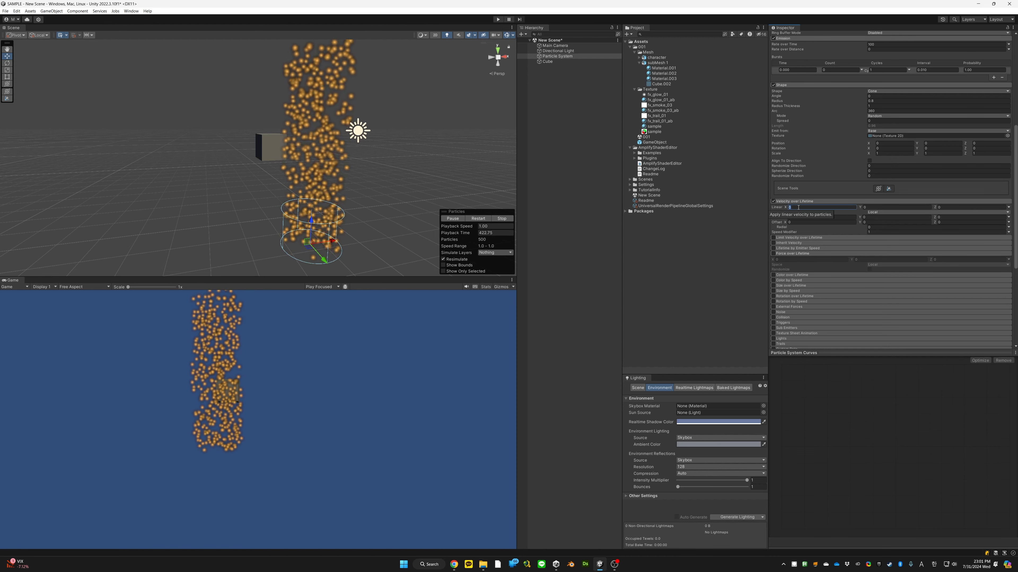
type("1")
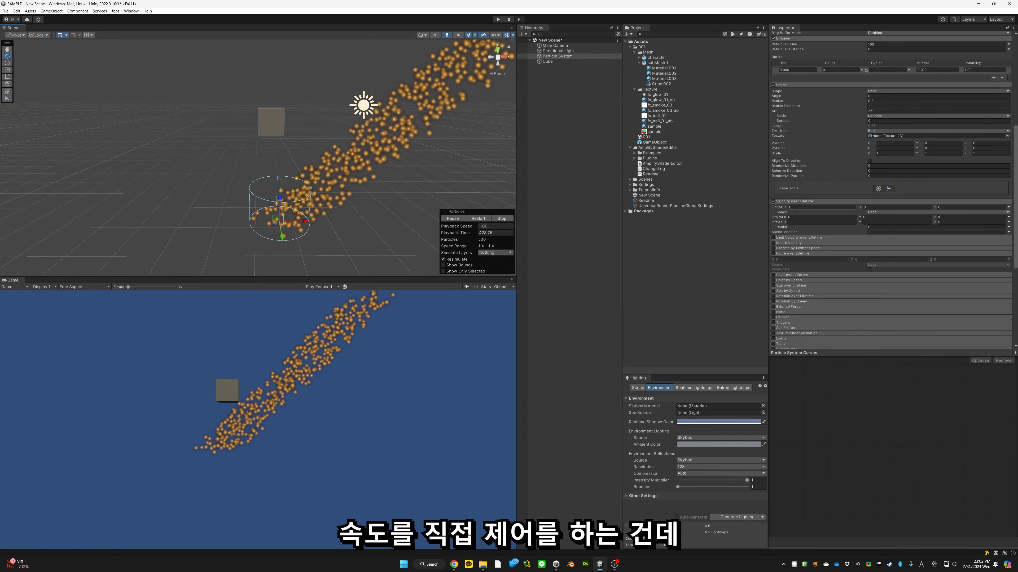
Step: Switch from Velocity over Lifetime to Force over Lifetime with an X force of 1 and view the whole particle stream
left_click(773, 201)
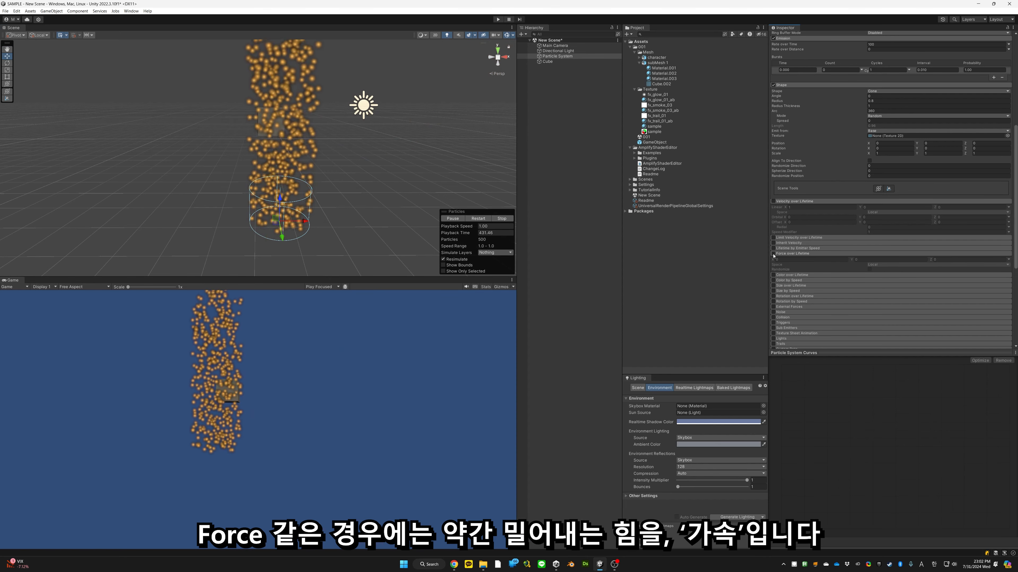
left_click(792, 253)
left_click(773, 253)
left_click(792, 253)
left_click(813, 259)
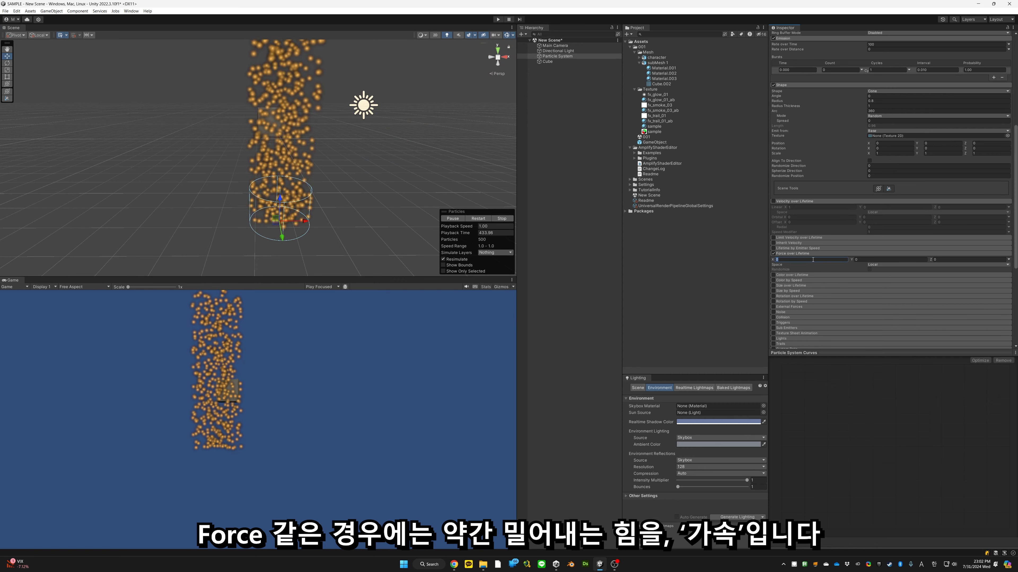
type("1")
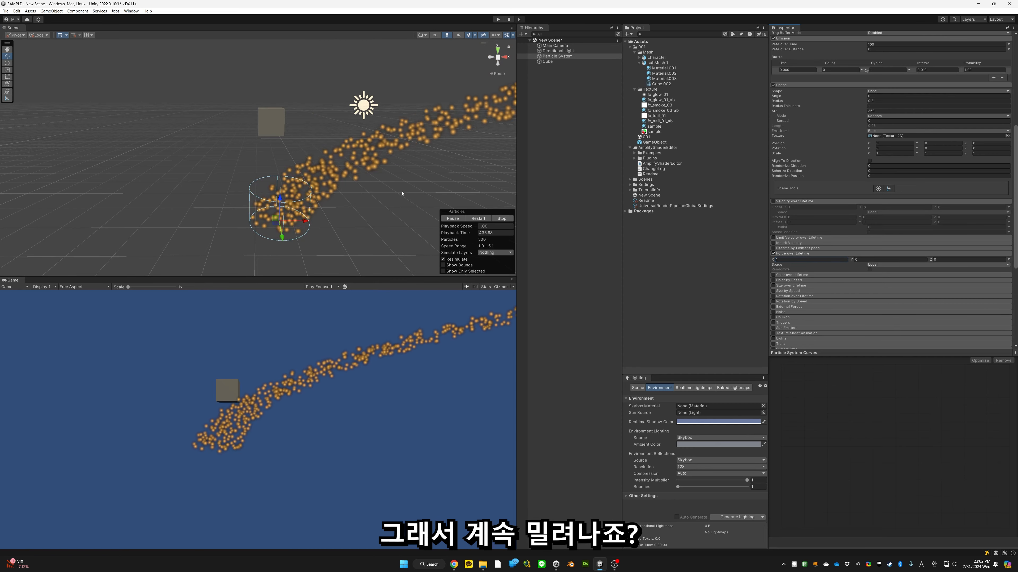
key("Return")
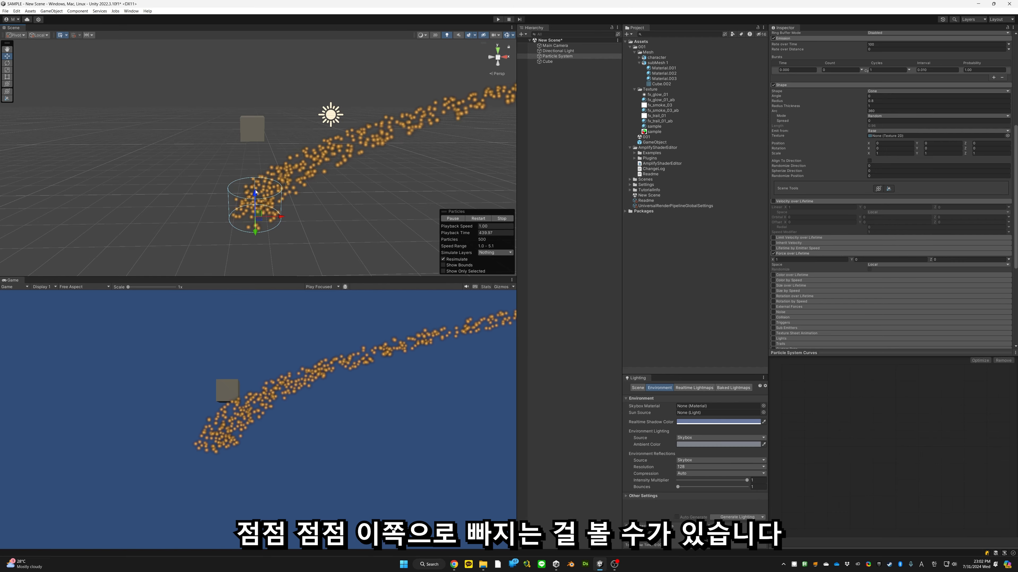
key("s")
key("d")
right_click_drag(422, 164, 400, 154)
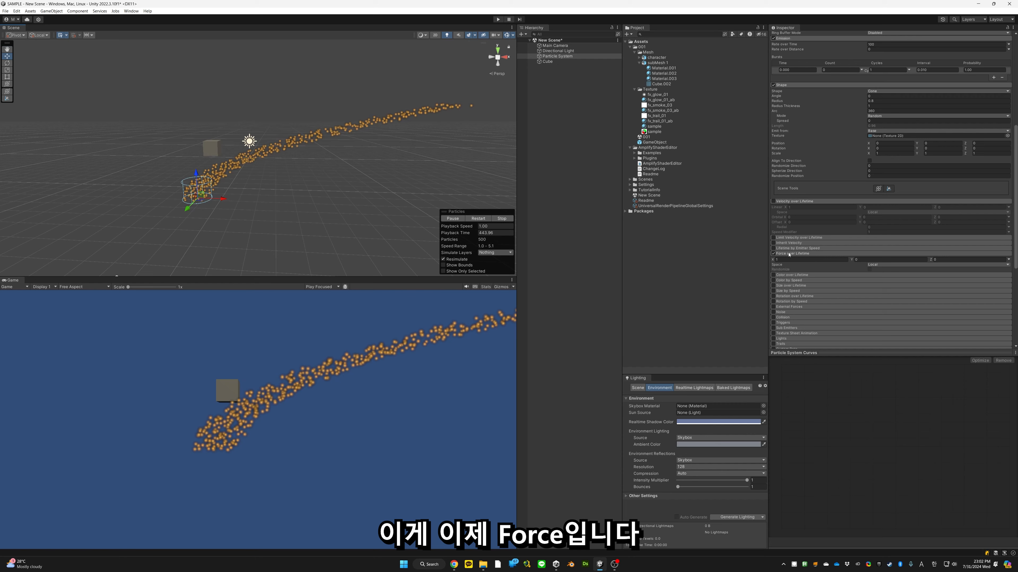
Step: Disable Force over Lifetime and enable Velocity over Lifetime to compare the particle paths
scroll(840, 168, "up", 5)
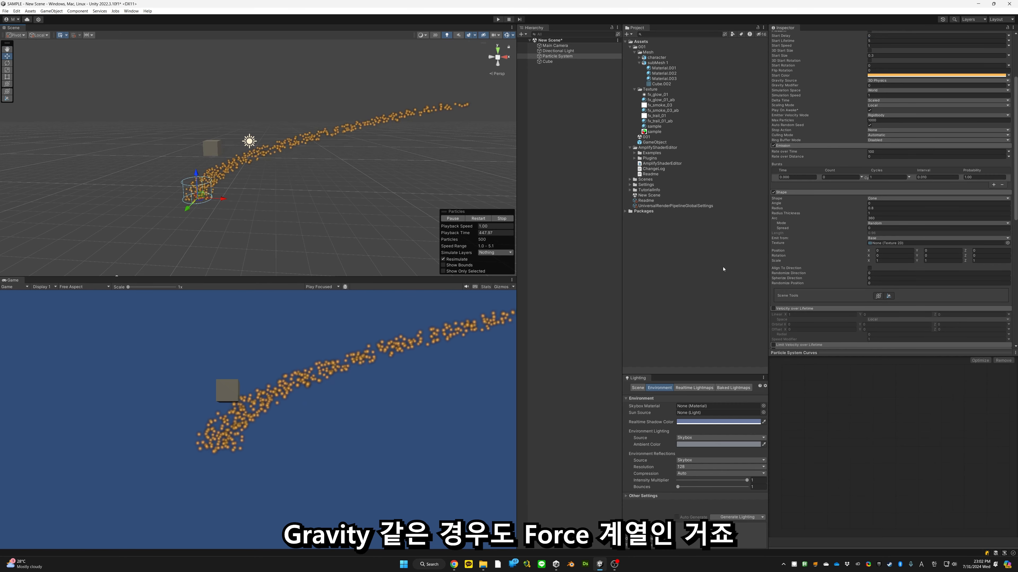
scroll(809, 254, "down", 4)
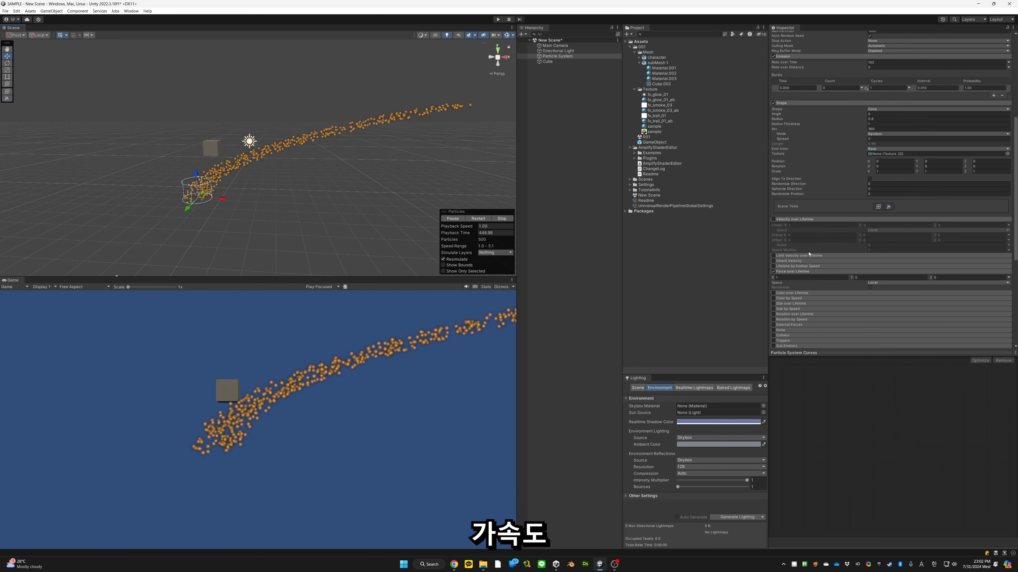
left_click(772, 271)
left_click(773, 219)
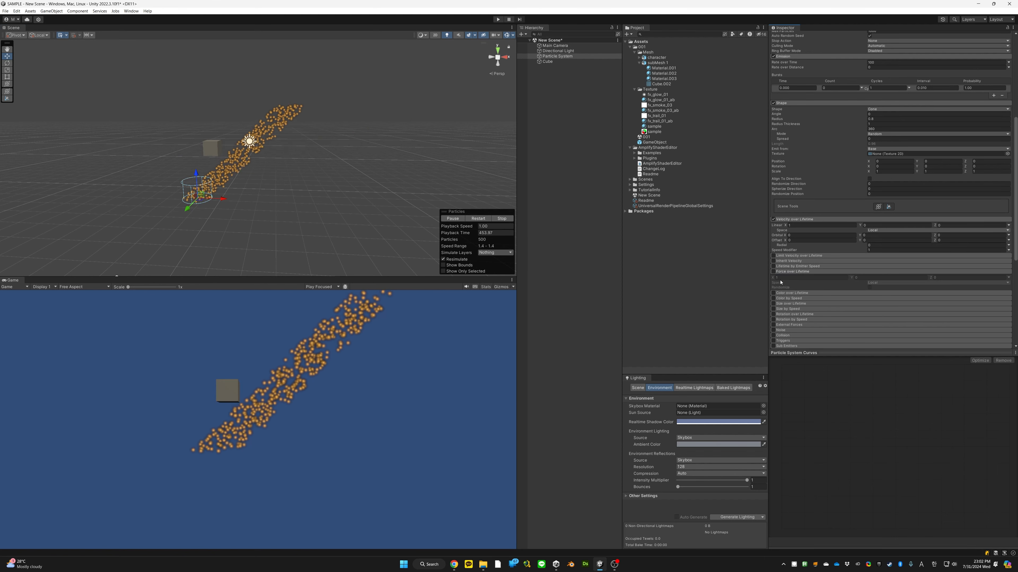
Step: Enable Force over Lifetime together with Velocity over Lifetime and view the force's Space options, leaving it on Local
left_click(772, 271)
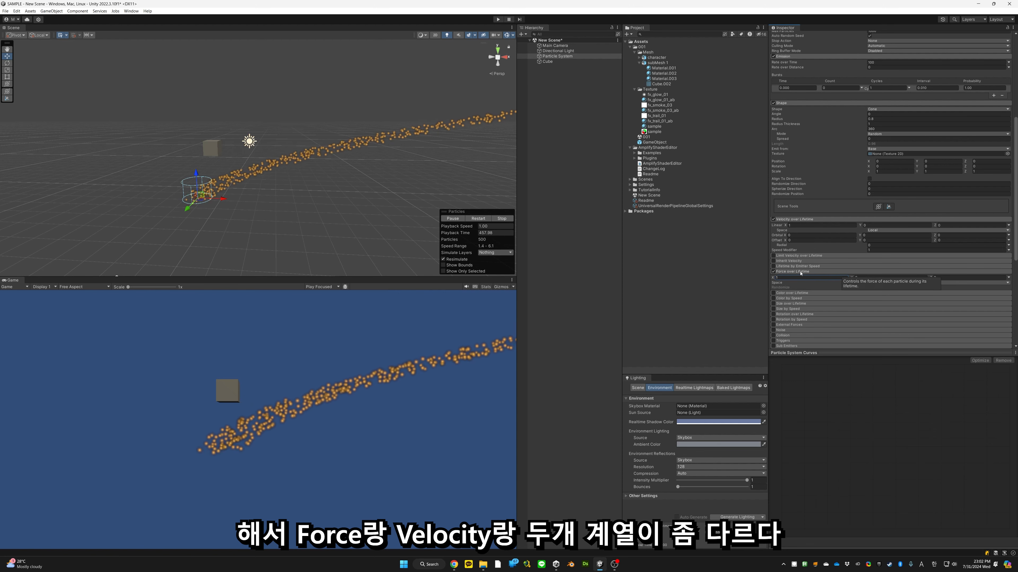
left_click(886, 282)
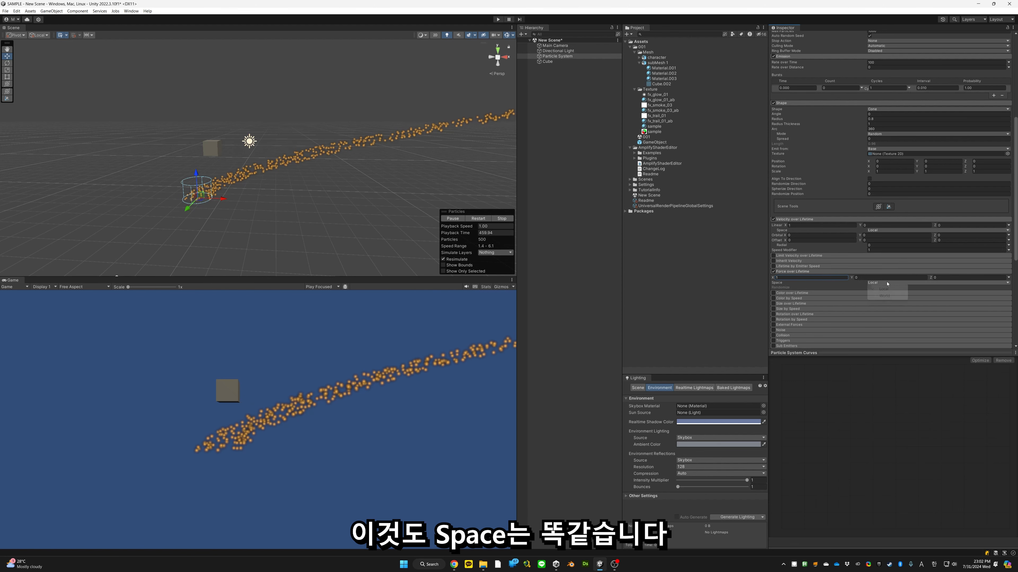
left_click(761, 280)
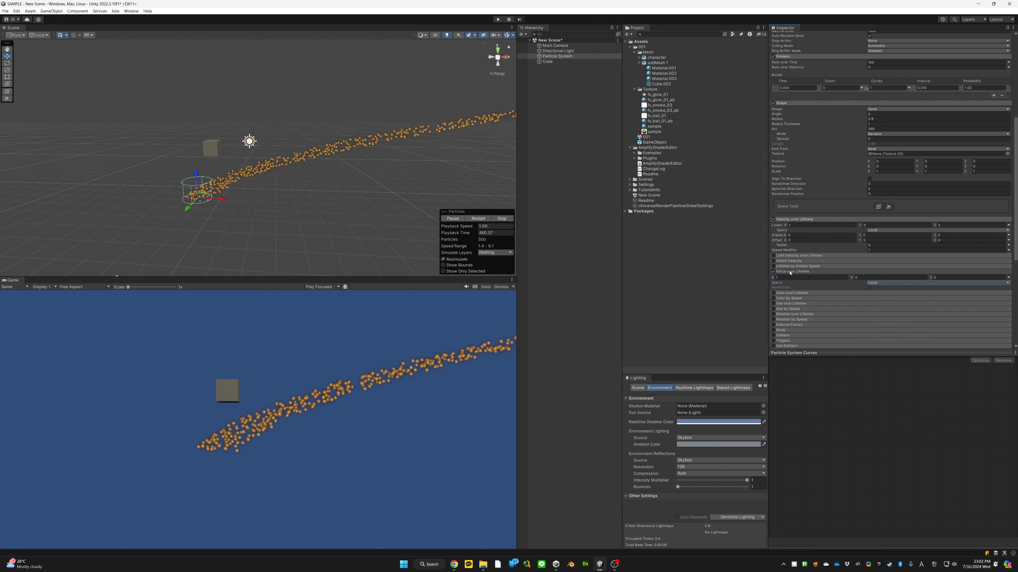
Step: Disable and collapse both the Force over Lifetime and Velocity over Lifetime modules
left_click(774, 272)
left_click(773, 271)
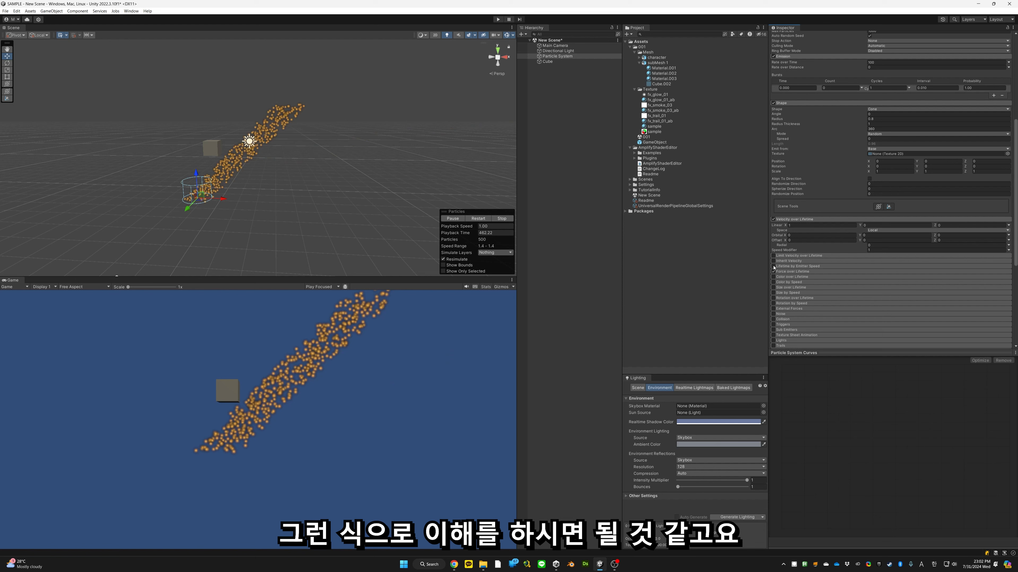
left_click(773, 219)
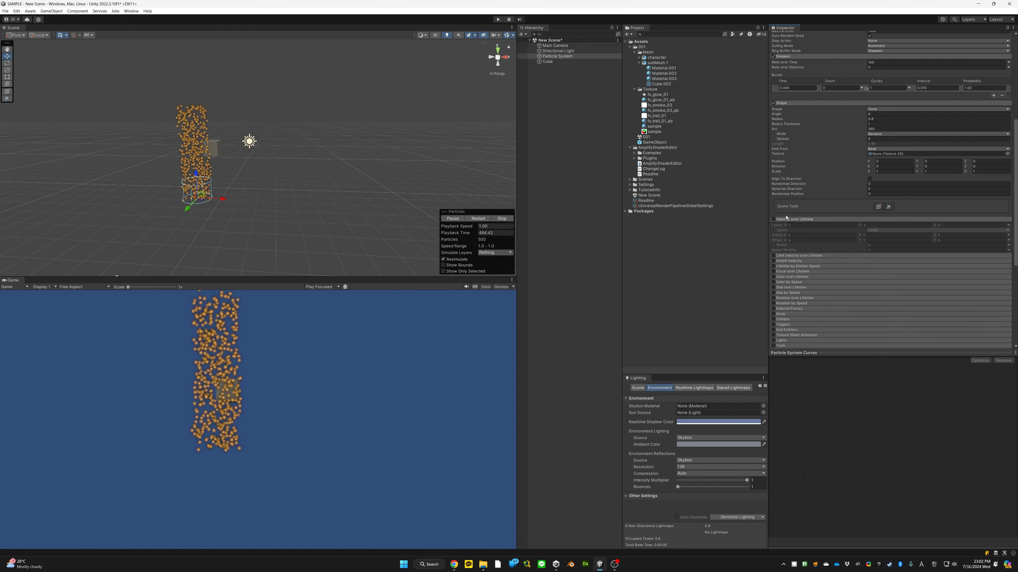
left_click(781, 220)
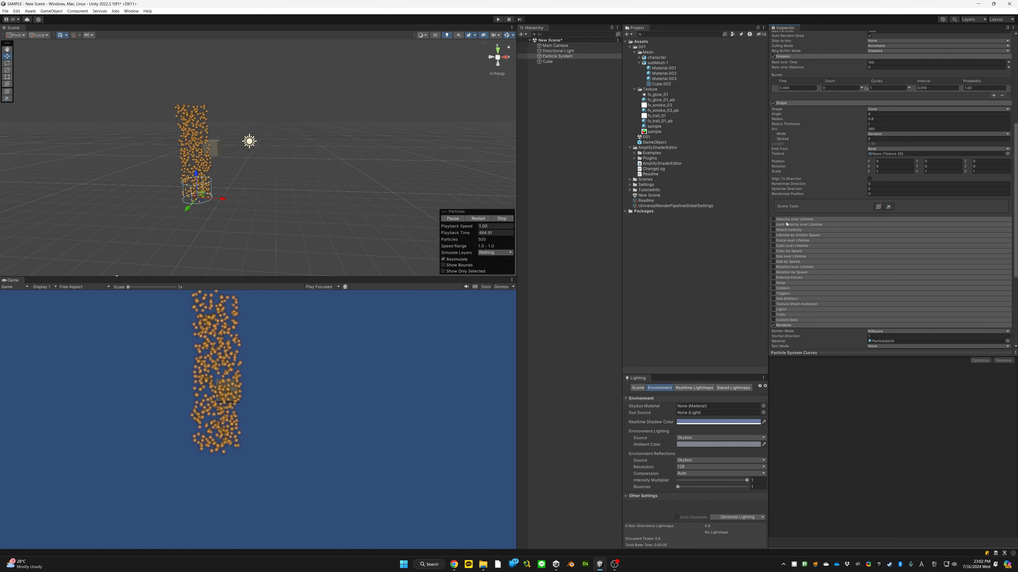
Step: Expand Color over Lifetime and set the particle system's Start Color to white
left_click(789, 246)
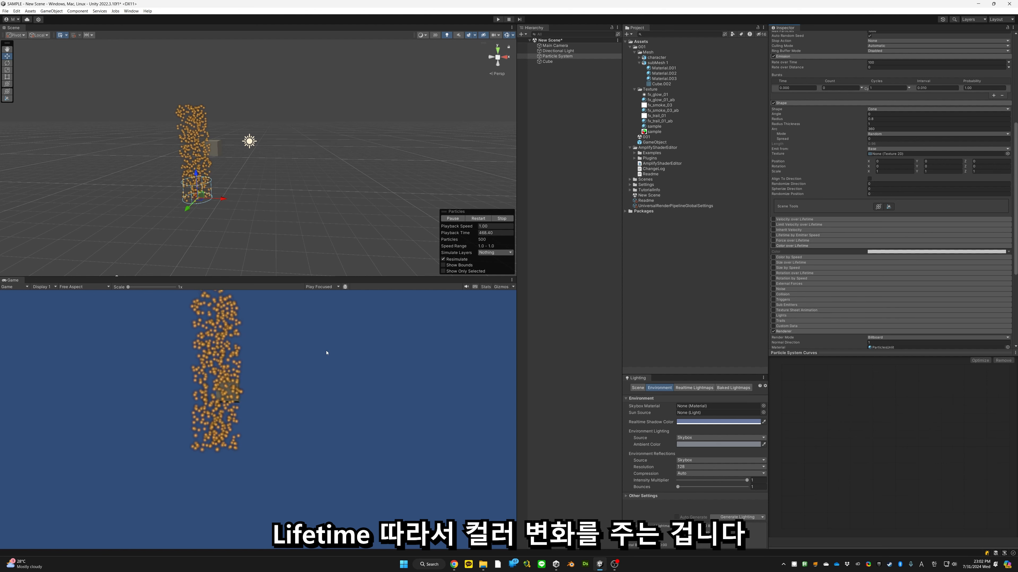
scroll(913, 115, "up", 10)
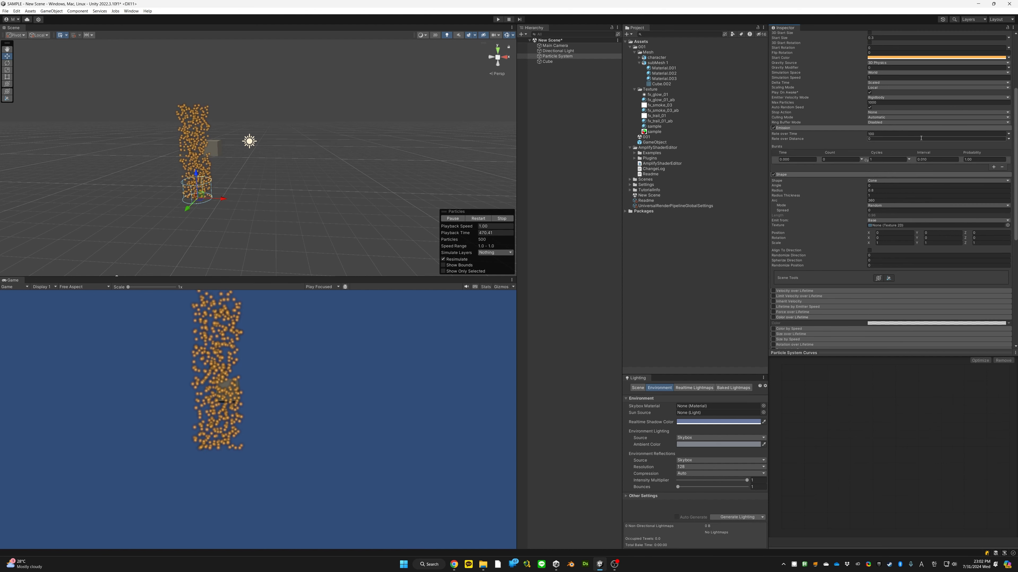
left_click(914, 112)
left_click_drag(951, 167, 923, 110)
left_click(987, 108)
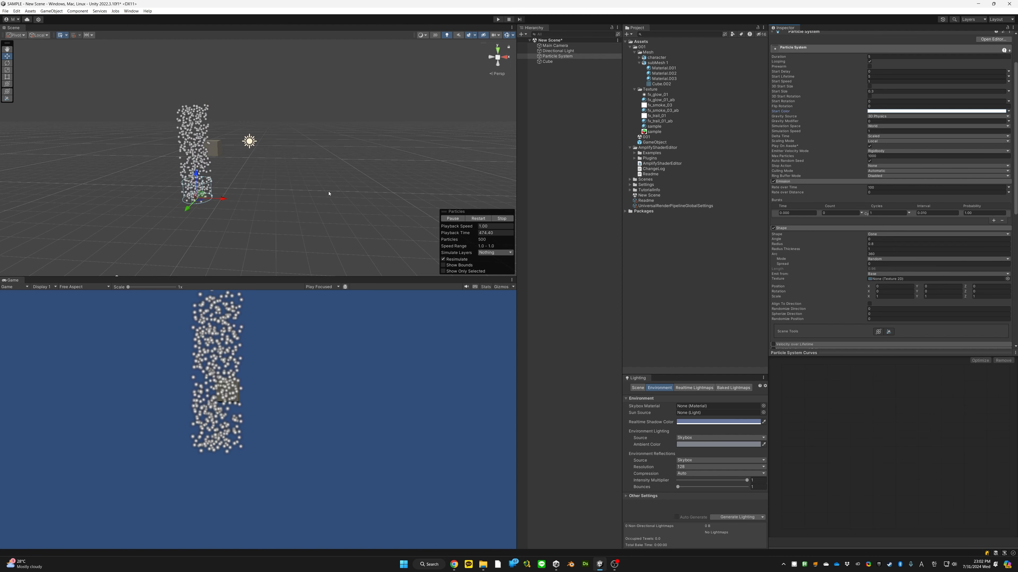
Step: Enable the Color over Lifetime module while viewing the particle column up close
right_click_drag(330, 193, 316, 193)
key("w")
key("w")
key("a")
scroll(850, 239, "down", 6)
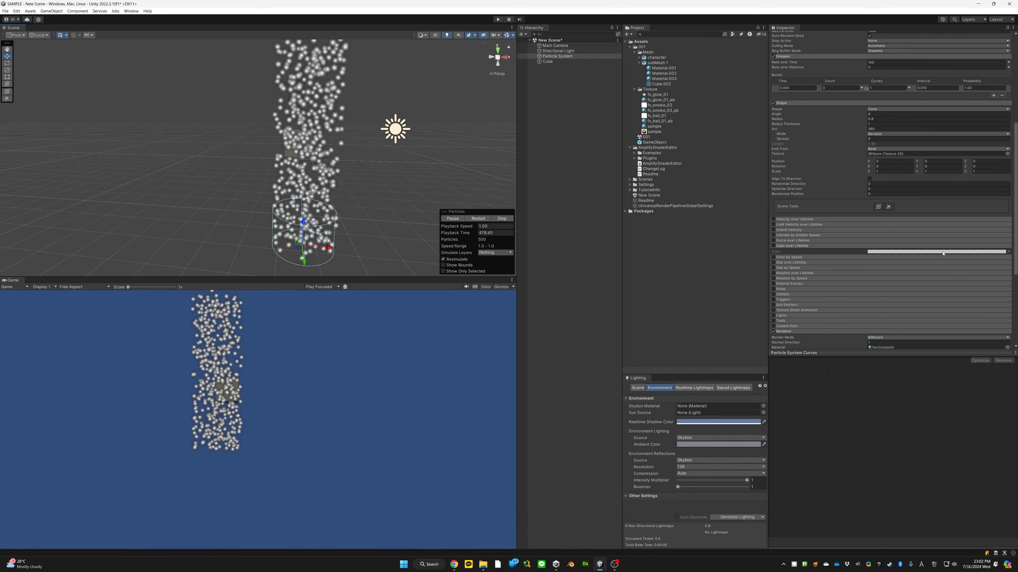
left_click(773, 246)
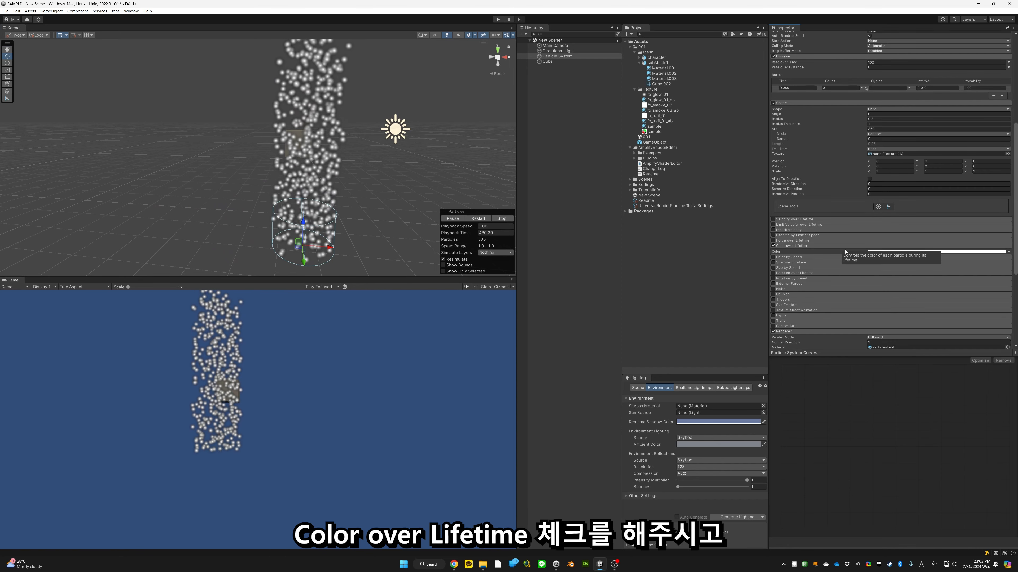
Step: Set the first color key of the Color over Lifetime gradient to pure red
left_click(905, 253)
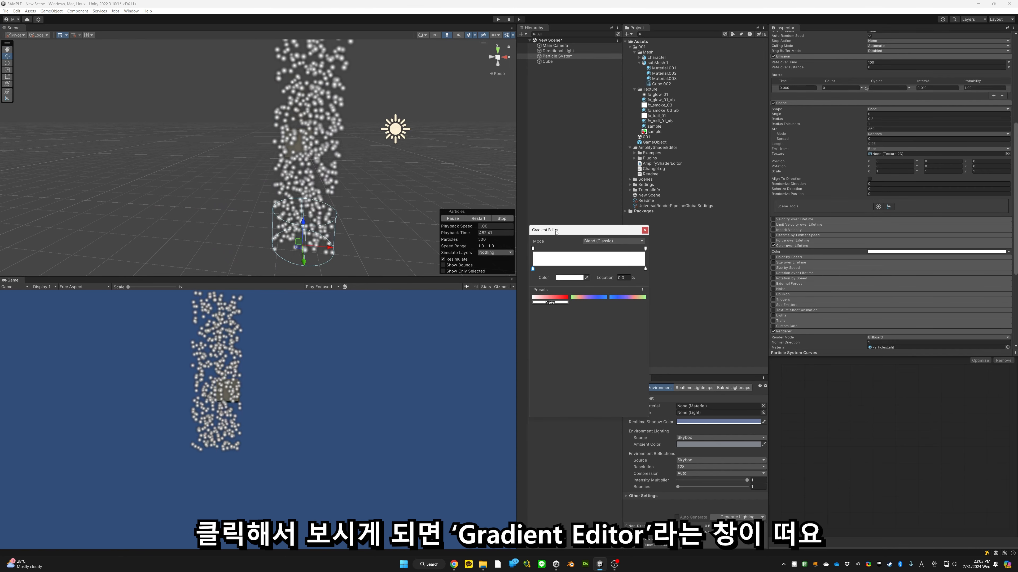
left_click_drag(556, 232, 598, 223)
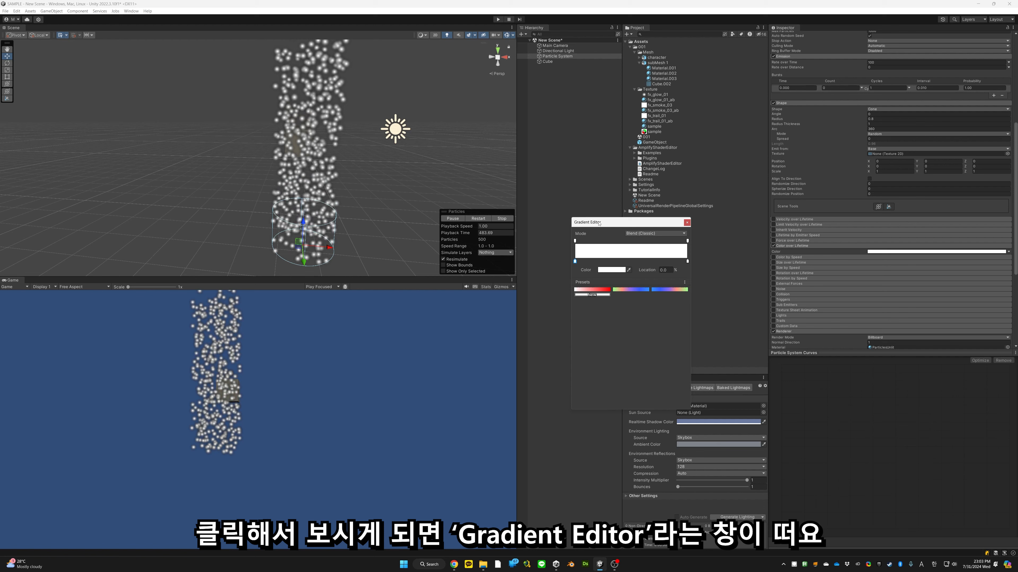
left_click(574, 241)
left_click_drag(576, 243, 588, 245)
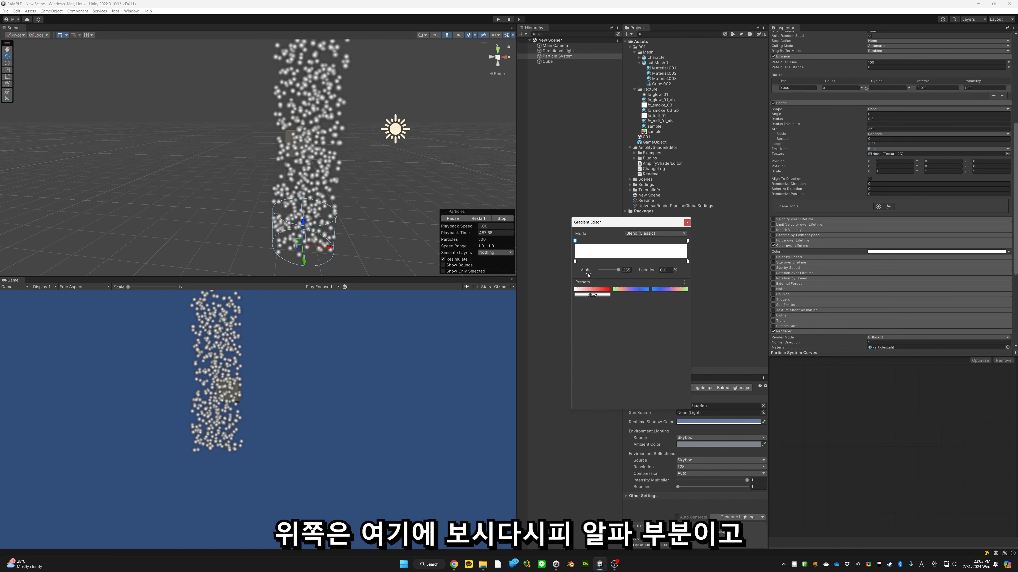
left_click(575, 261)
left_click(606, 273)
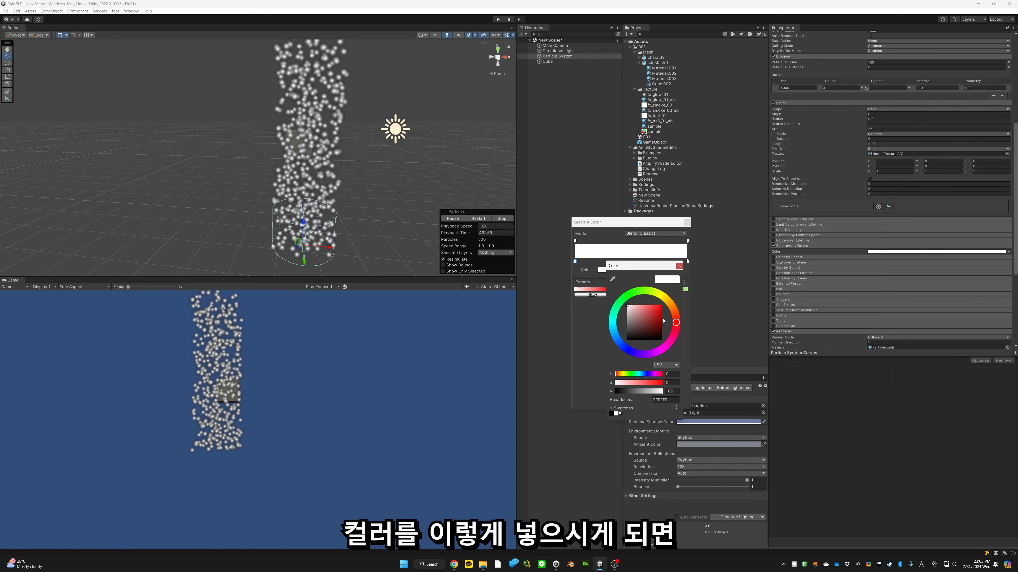
left_click_drag(651, 317, 668, 299)
left_click(679, 266)
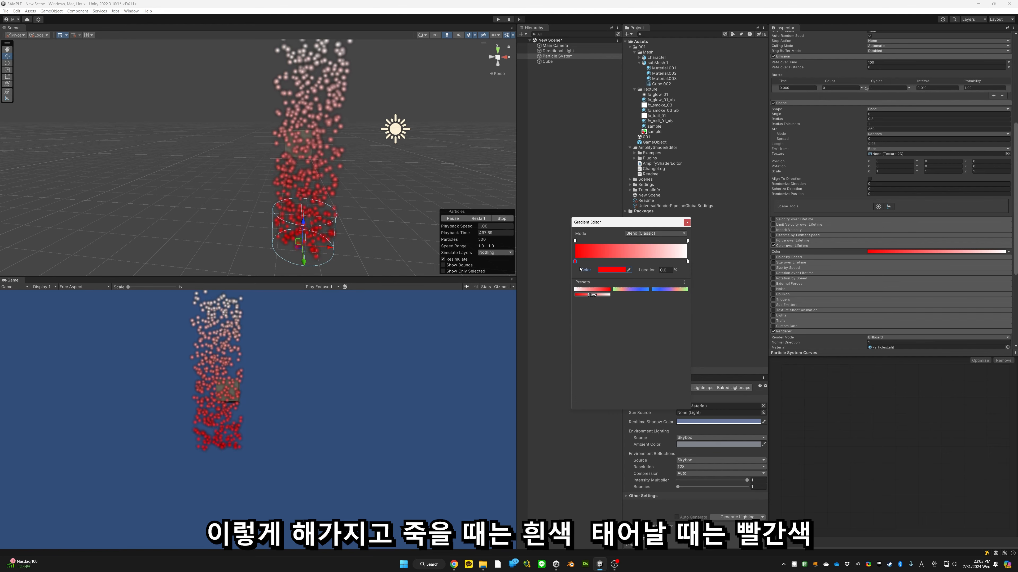
Step: Set the alpha of the gradient's end key to 0 so the particles fade out, and close the Gradient Editor
right_click_drag(340, 189, 338, 160)
scroll(339, 161, "down", 4)
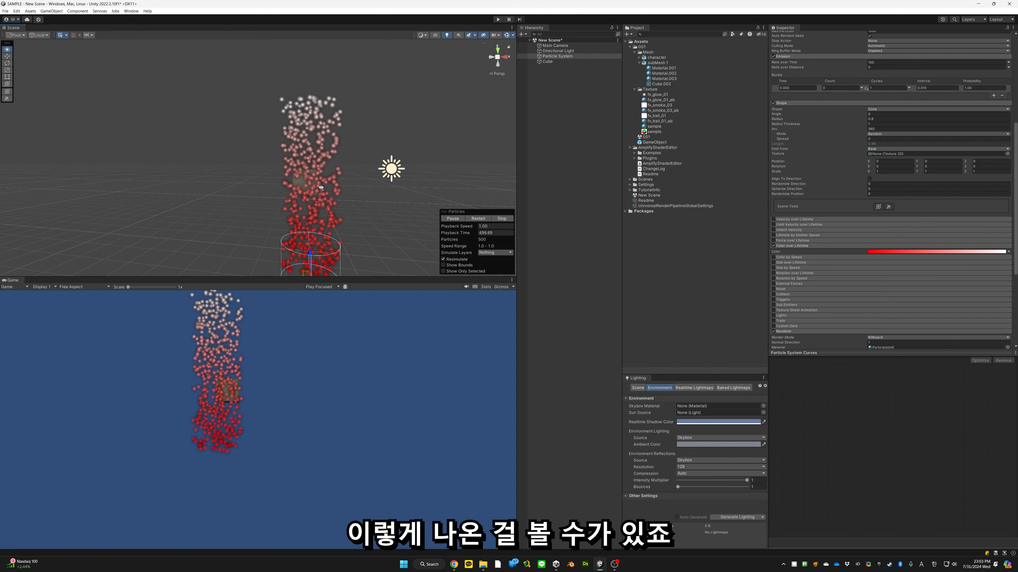
left_click(883, 252)
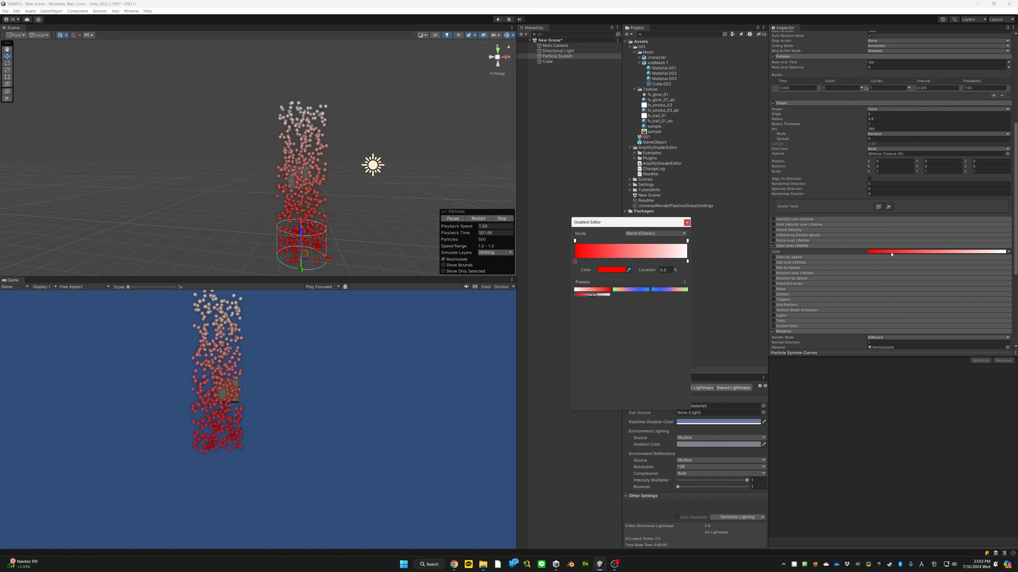
left_click(687, 241)
left_click_drag(618, 272, 587, 272)
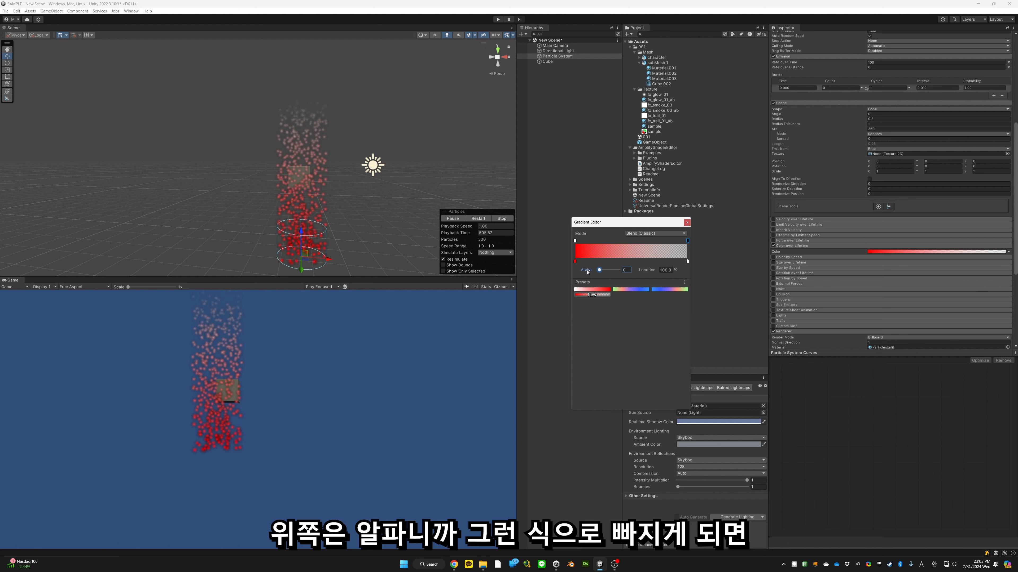
left_click(687, 222)
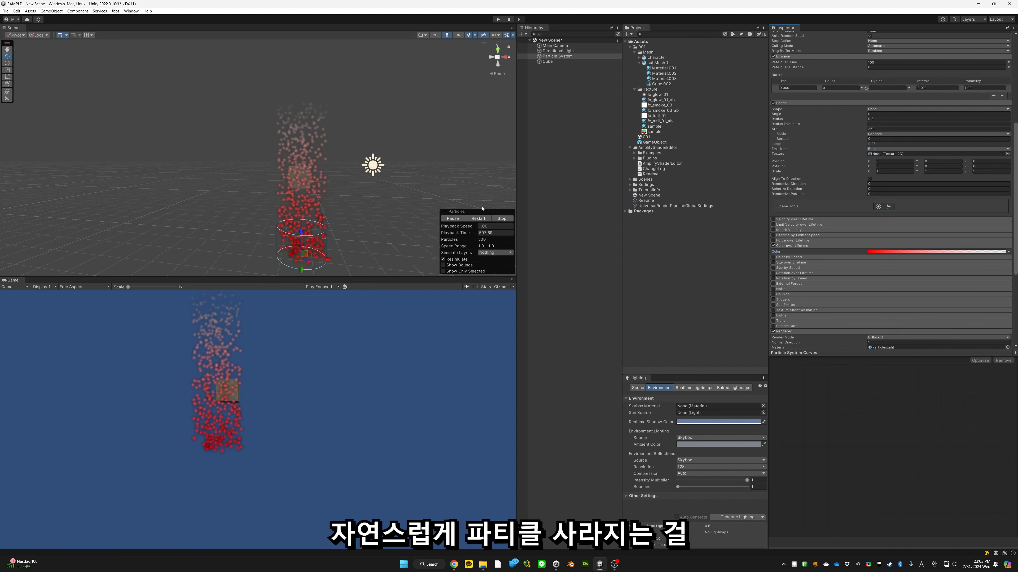
Step: Reopen the Color over Lifetime gradient and add six alpha keys between its two end keys
key("w")
right_click_drag(323, 131, 334, 136)
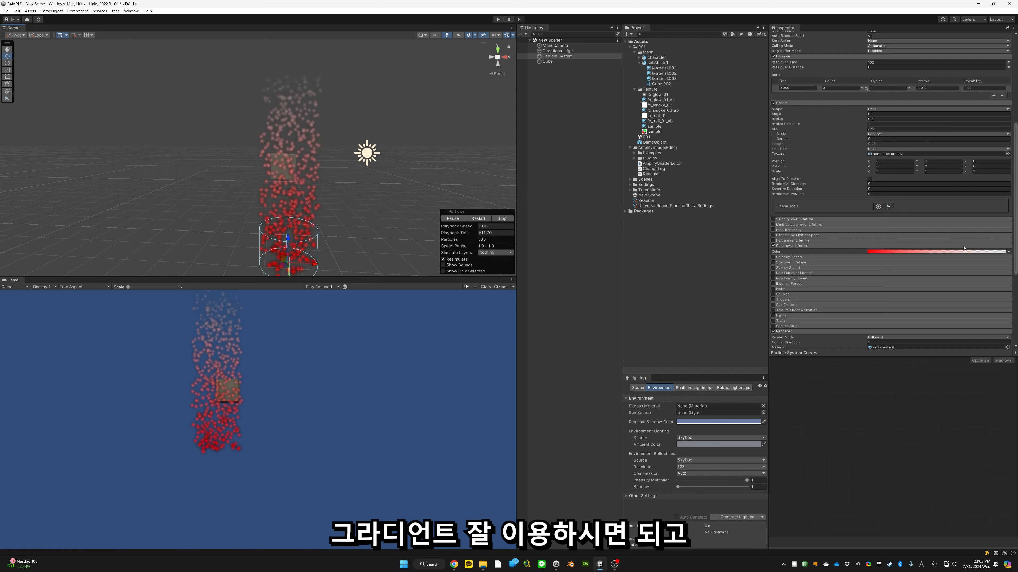
left_click(942, 252)
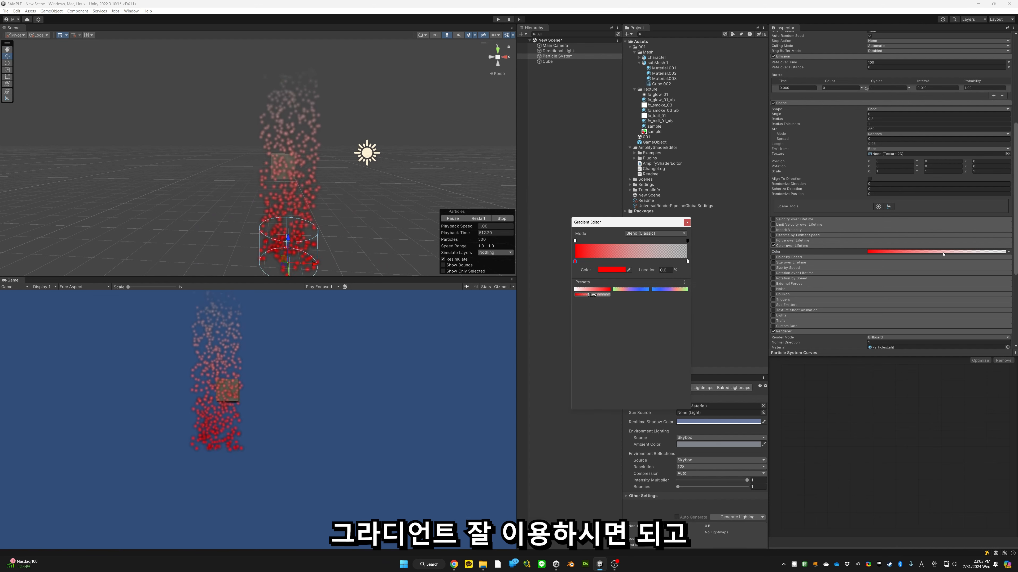
left_click(590, 241)
left_click(604, 241)
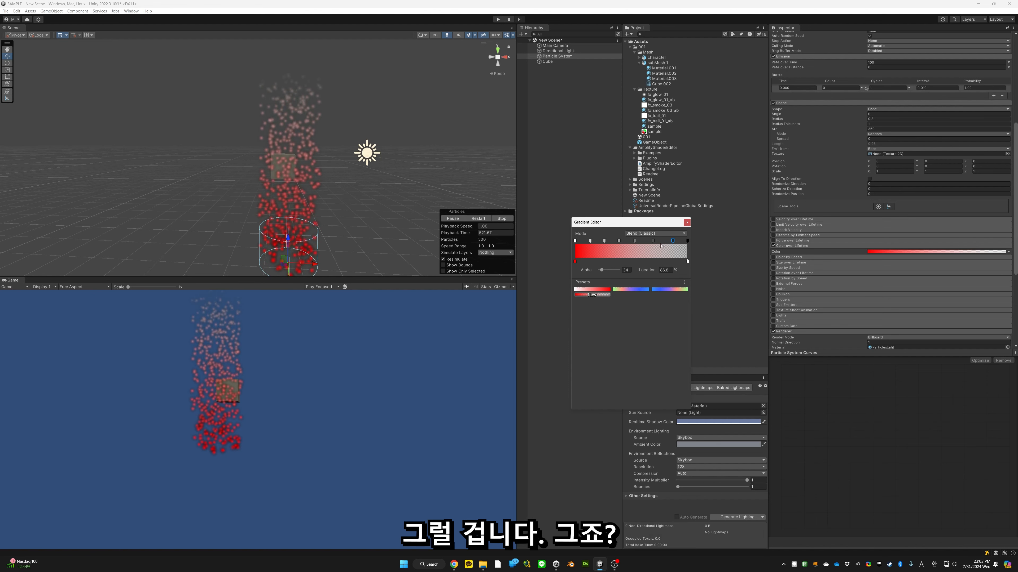
Step: Add six color keys between the gradient's red start and white end keys
left_click(597, 263)
left_click(588, 262)
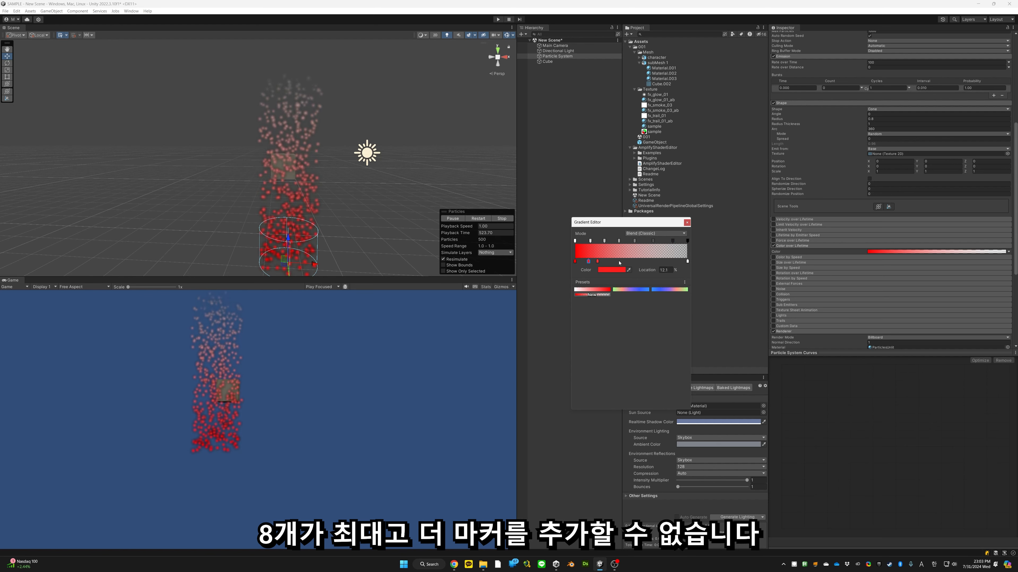
left_click(618, 262)
left_click(641, 262)
left_click(672, 262)
left_click(654, 262)
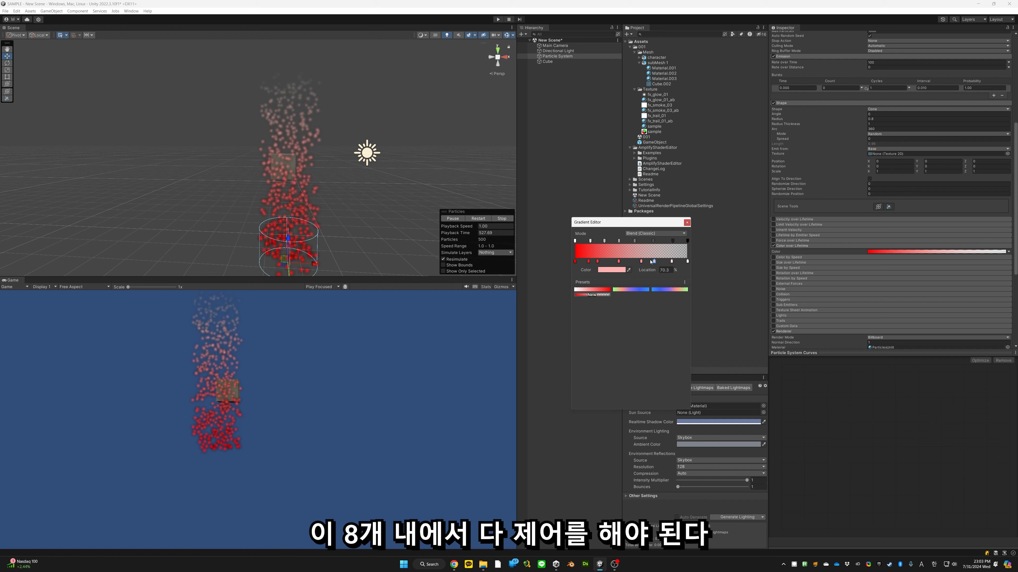
Step: Apply the green-to-blue gradient preset and replace it with the white-to-red preset
left_click(637, 291)
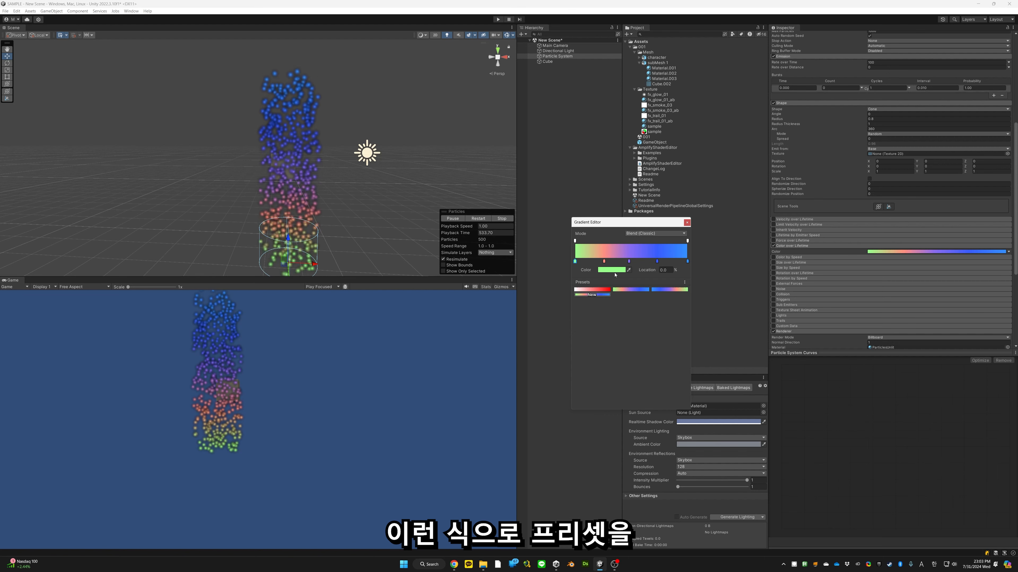
left_click(596, 291)
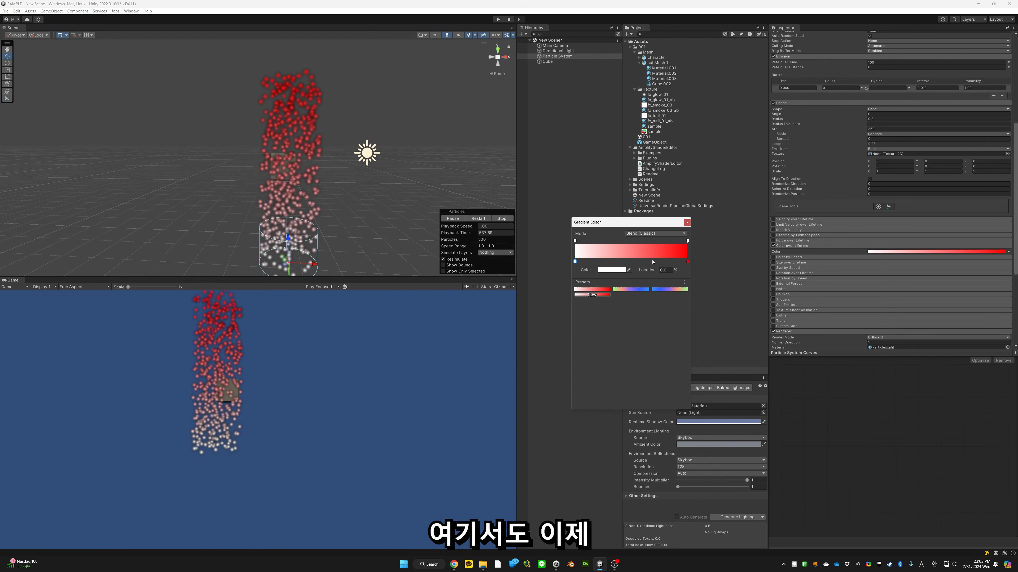
Step: Add a bright green color key near the middle of the white-to-red gradient and save the result as a new preset
left_click(631, 261)
left_click(611, 269)
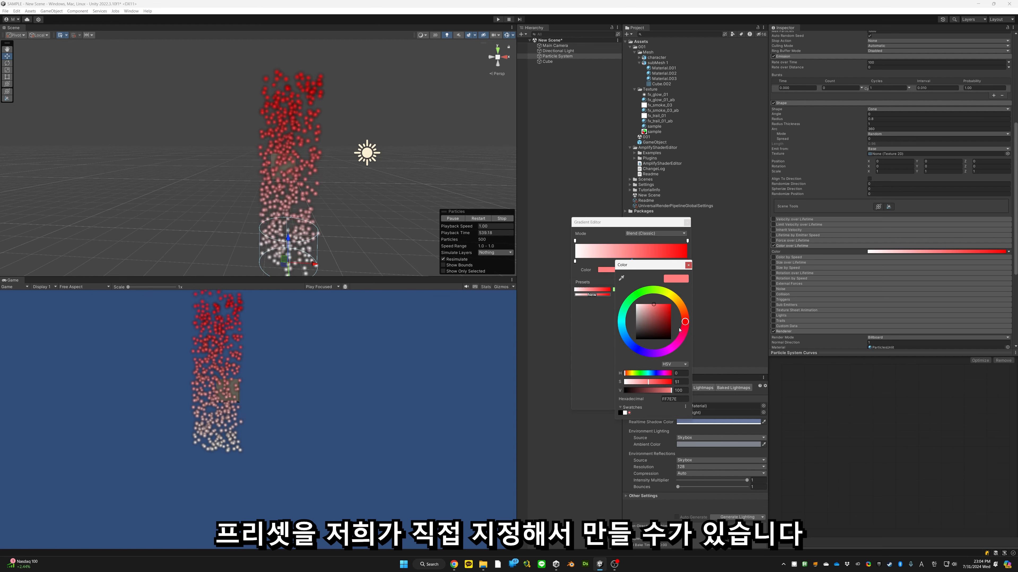
left_click(644, 295)
left_click(670, 305)
left_click(688, 265)
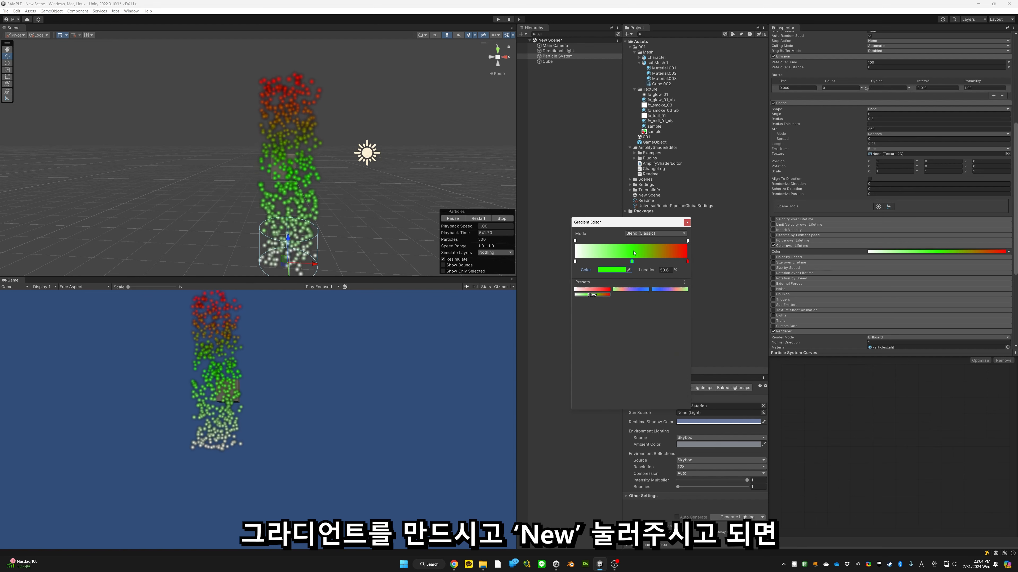
left_click(592, 296)
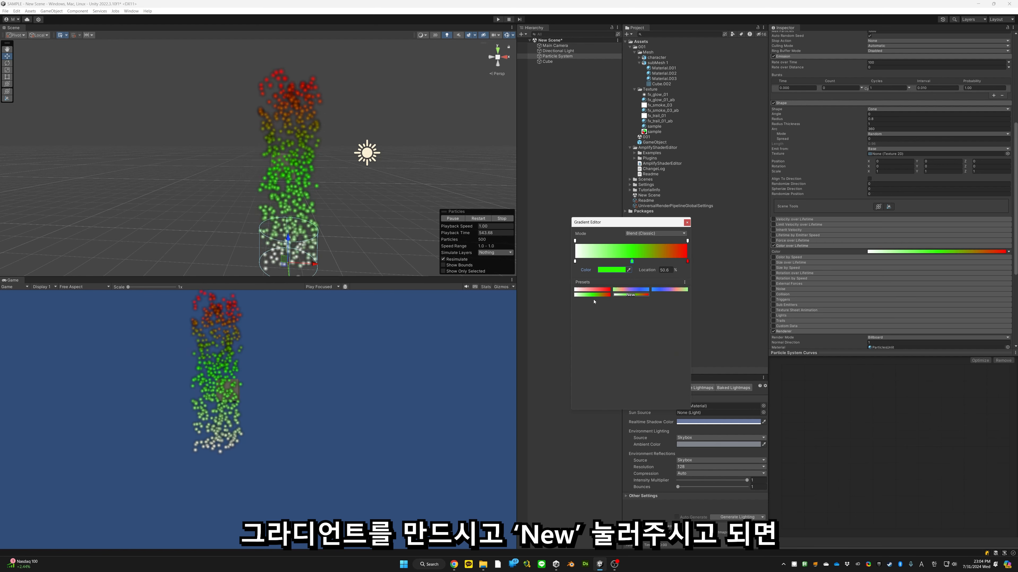
Step: Switch to the green-to-blue preset and reapply the saved white-green-red preset
left_click(633, 292)
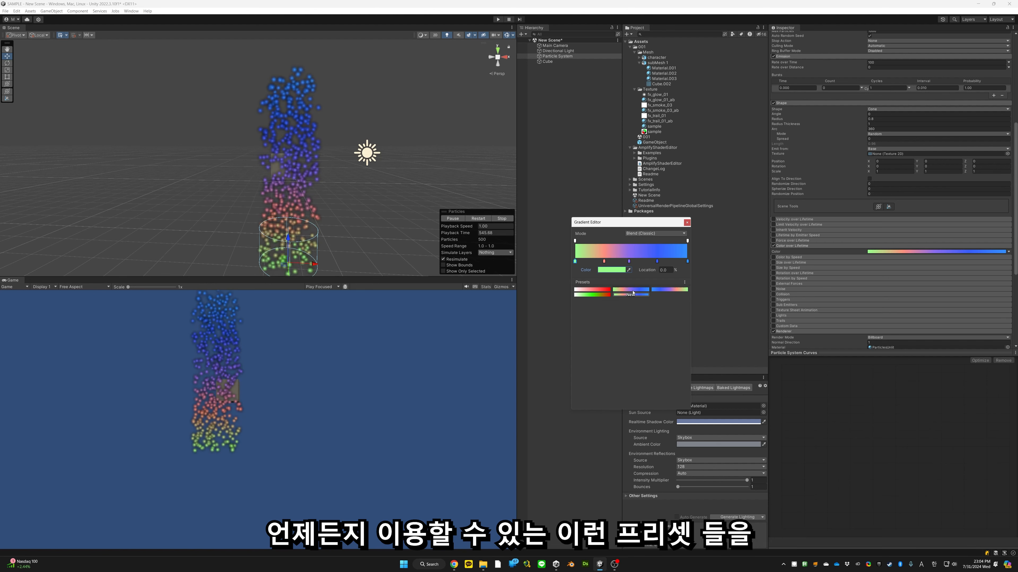
left_click(605, 295)
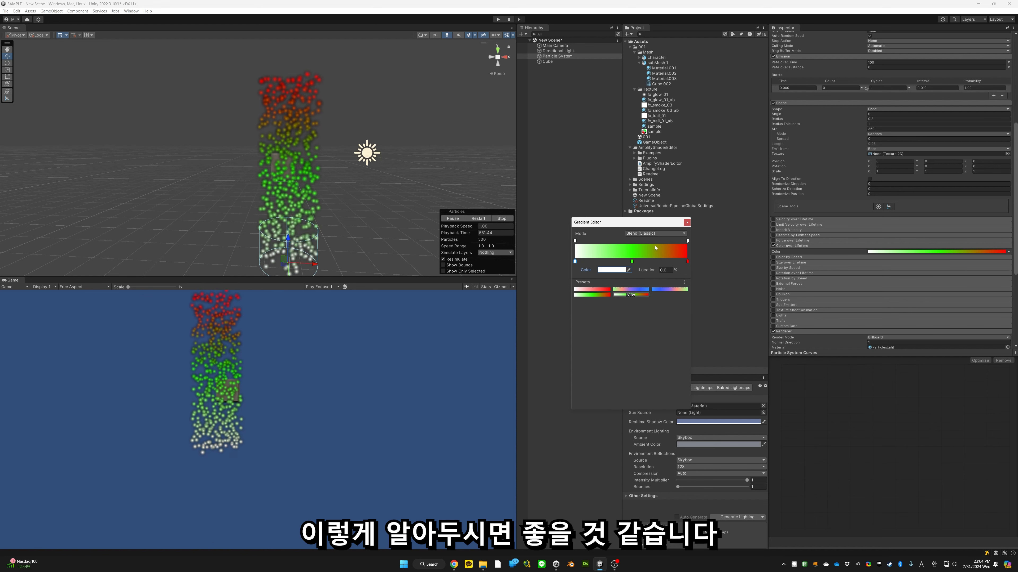
Step: Switch the gradient mode between Blend (Classic) and Blend (Perceptual) to compare them, ending on Blend (Perceptual)
left_click(663, 234)
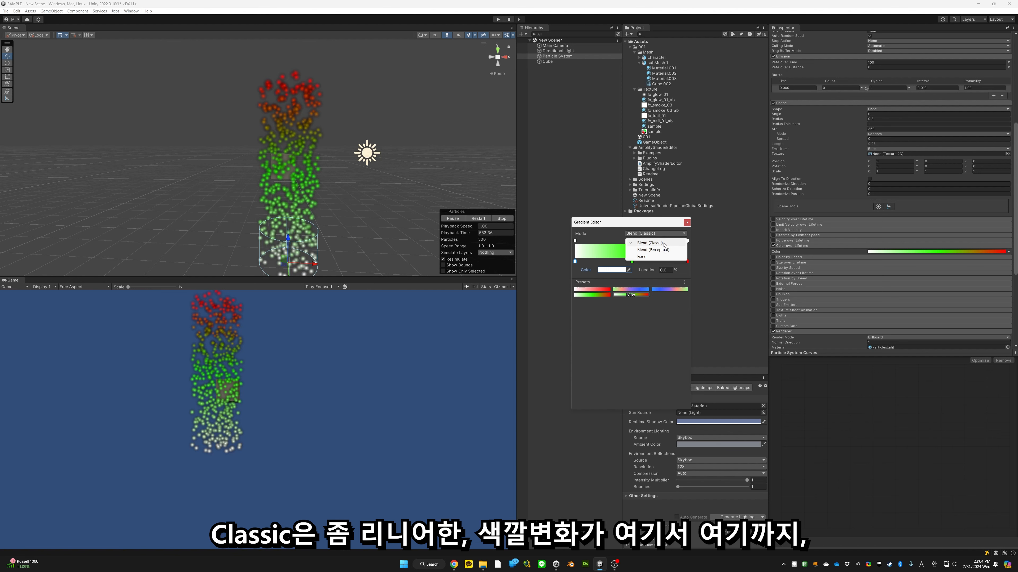
left_click(627, 244)
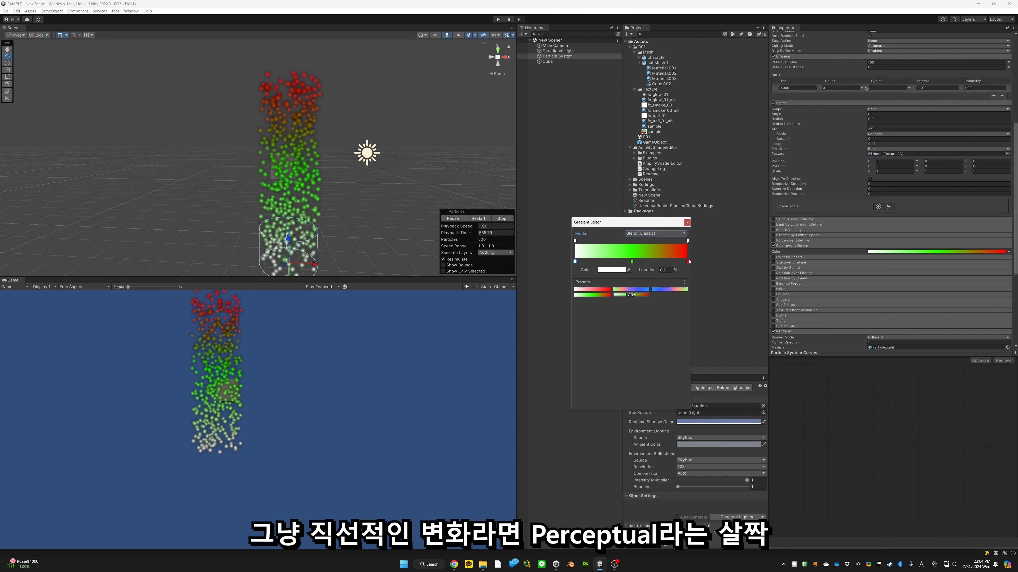
left_click(662, 234)
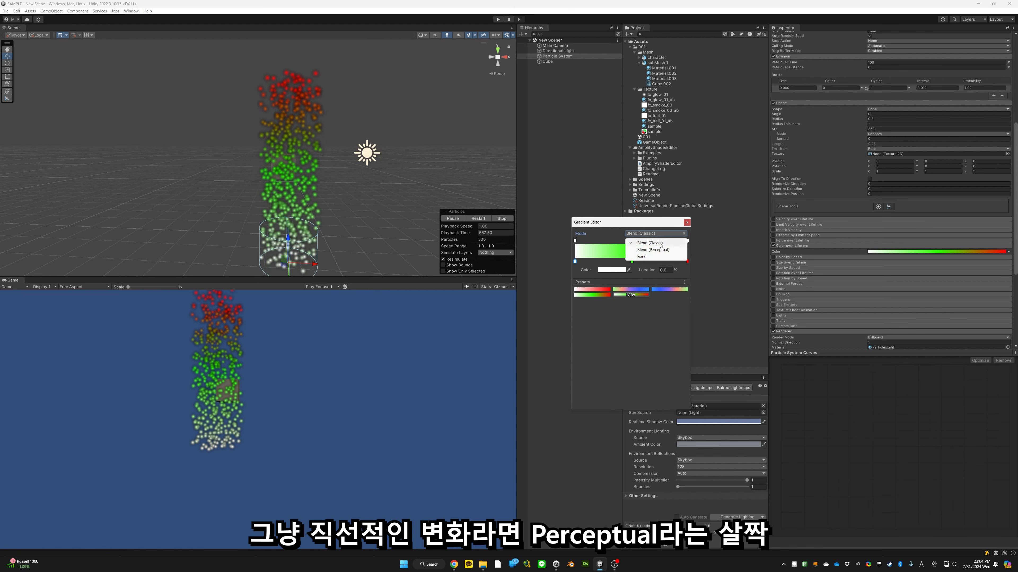
left_click(661, 248)
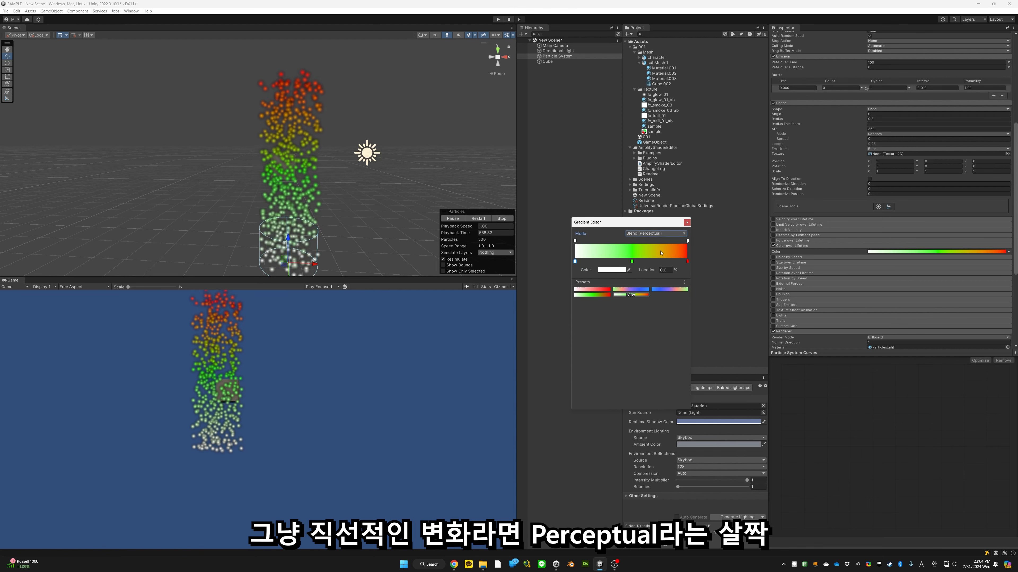
left_click(671, 234)
left_click(653, 243)
left_click(665, 234)
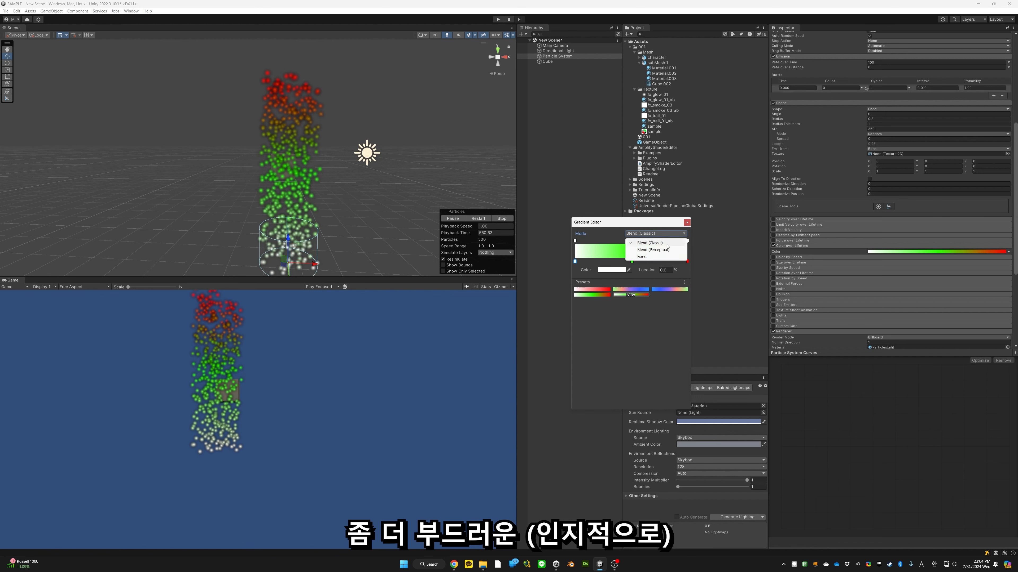
left_click(666, 249)
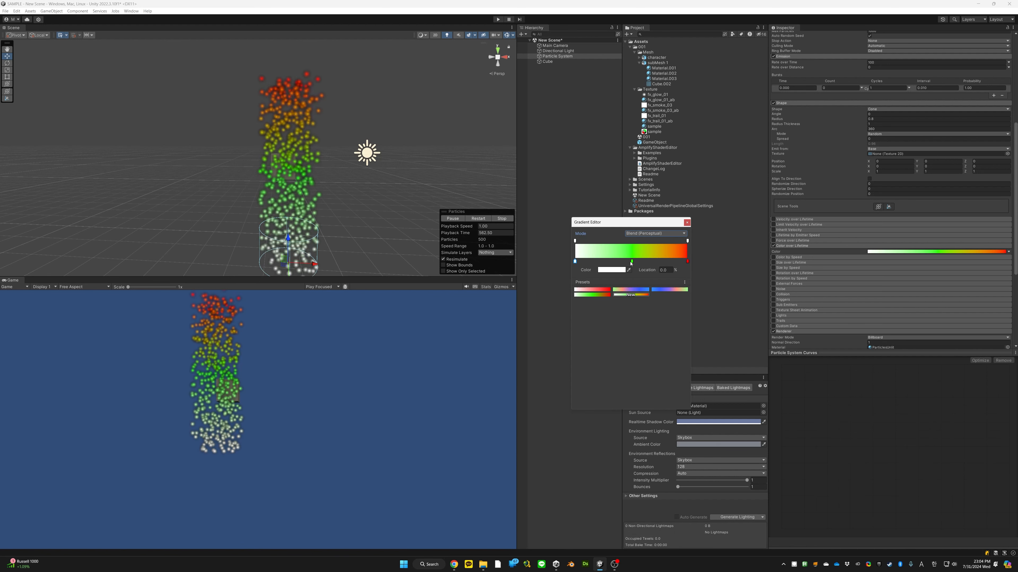
Step: Shift the green color key to 44.7% and 48.2%, comparing Blend (Classic) with Blend (Perceptual) between the two moves
left_click_drag(632, 261, 626, 262)
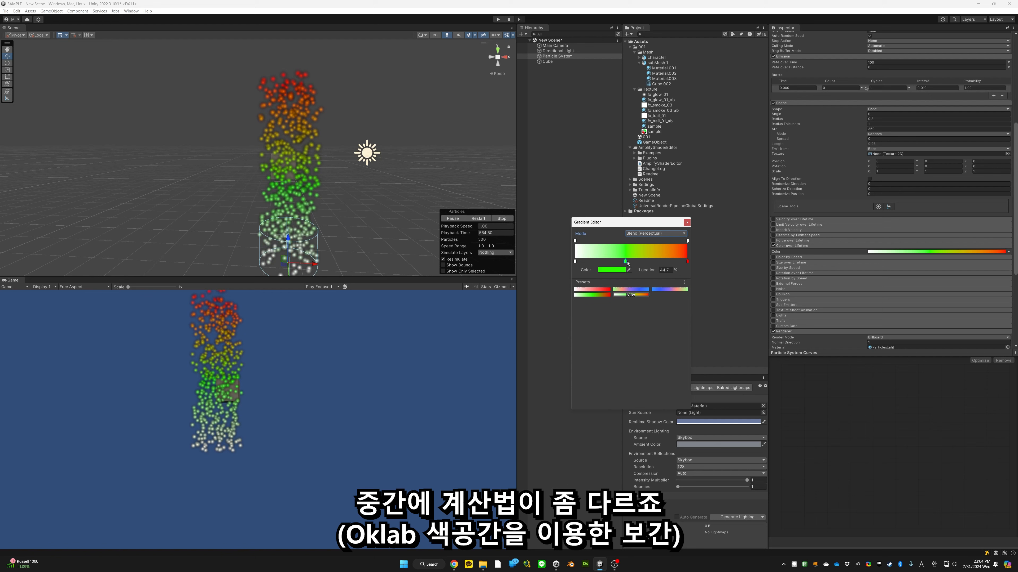
left_click(661, 234)
left_click(650, 243)
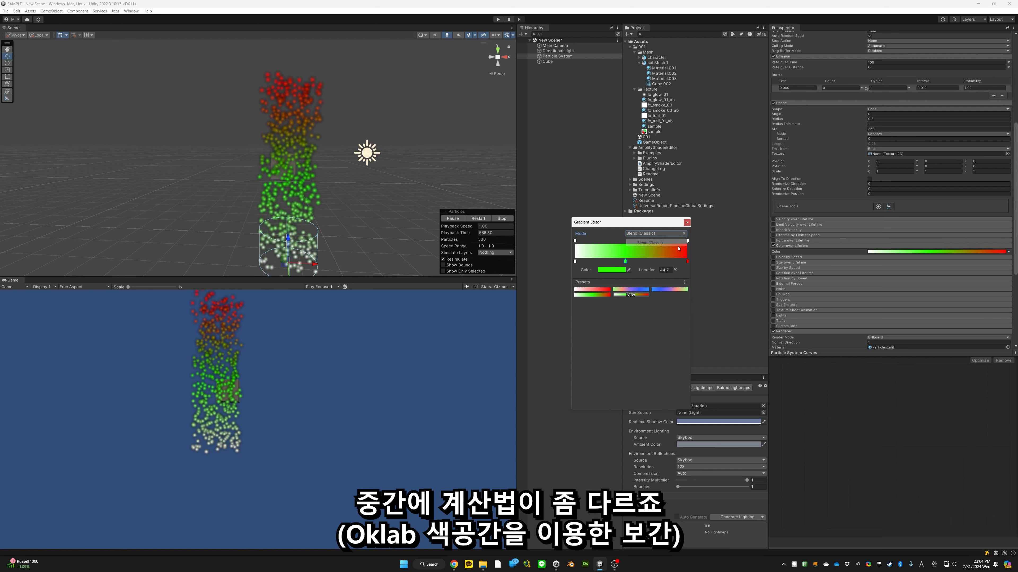
left_click(669, 234)
left_click(670, 250)
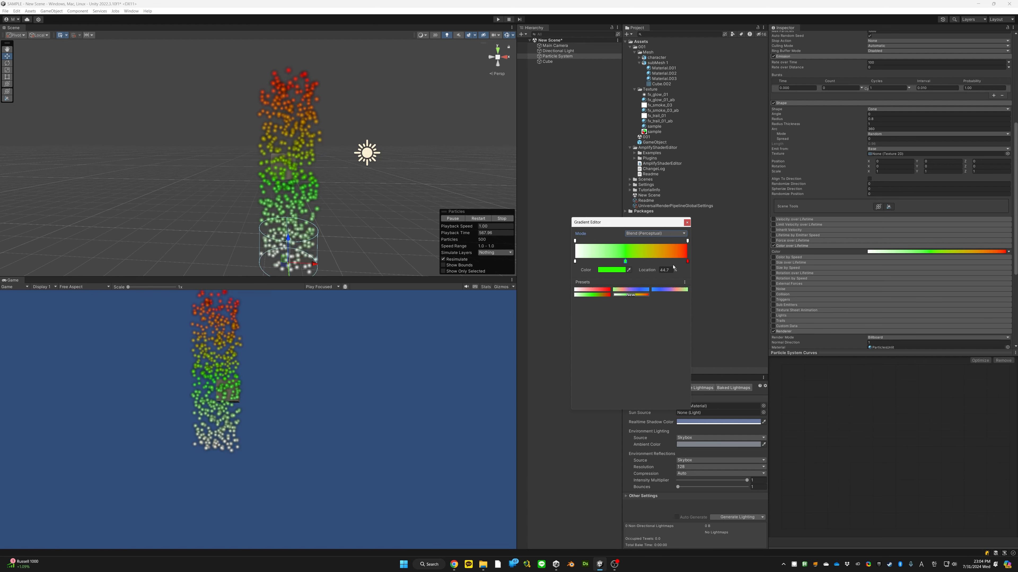
left_click_drag(629, 262, 631, 263)
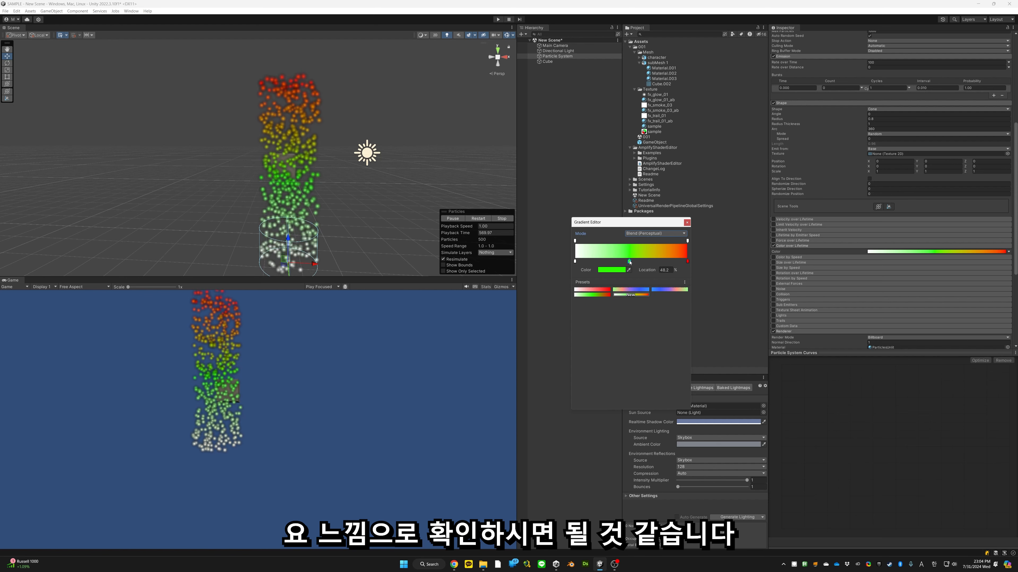
Step: Set the gradient mode to Fixed and move the green color key to 61.8% and the white key to 29.7%
left_click(661, 234)
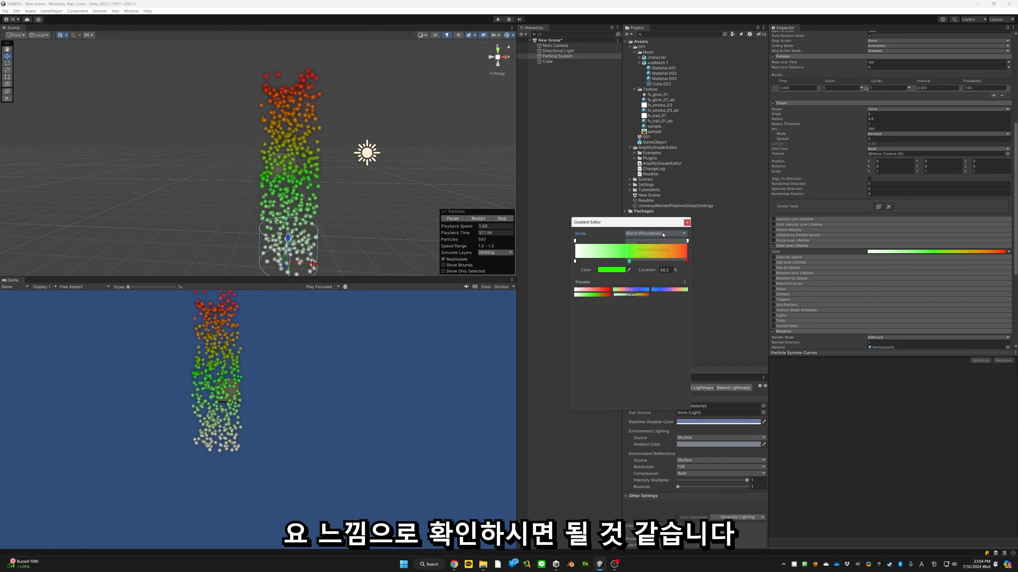
left_click(661, 257)
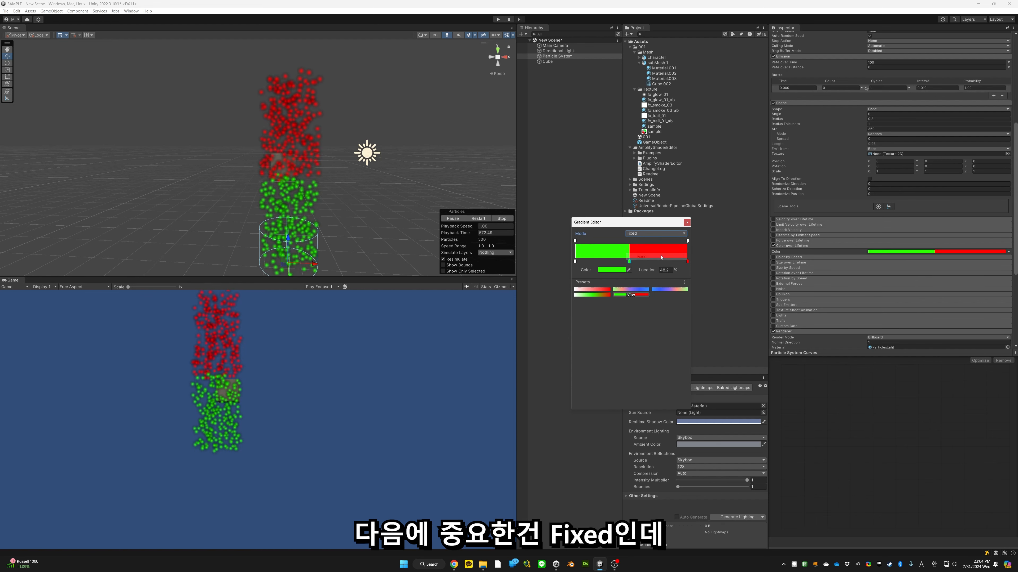
left_click_drag(637, 263, 645, 263)
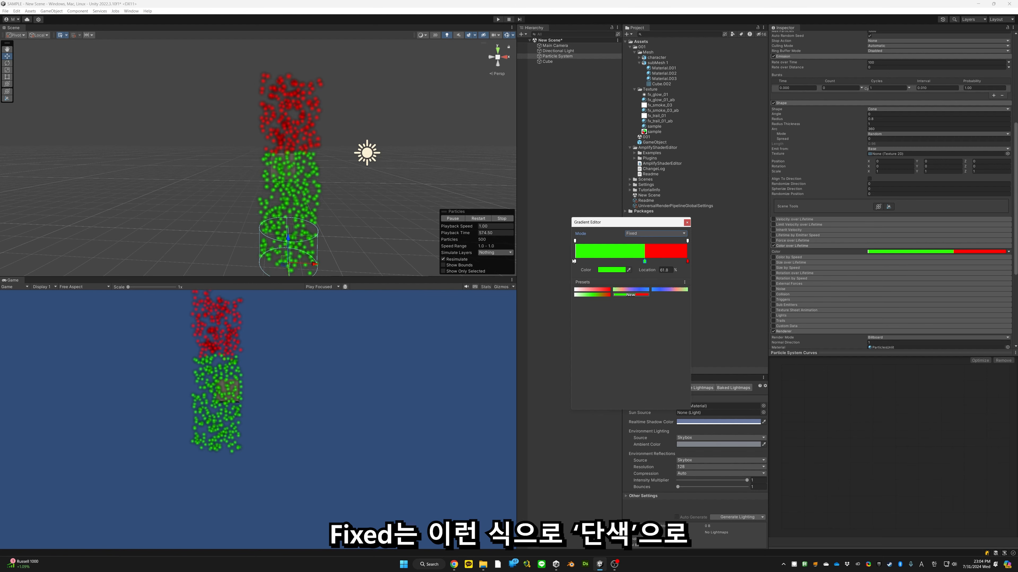
left_click_drag(574, 261, 608, 262)
Step: Compare Blend (Classic) with Fixed, return to Fixed, and move the white color key to 32.6% and the green key to about 70%
left_click(650, 234)
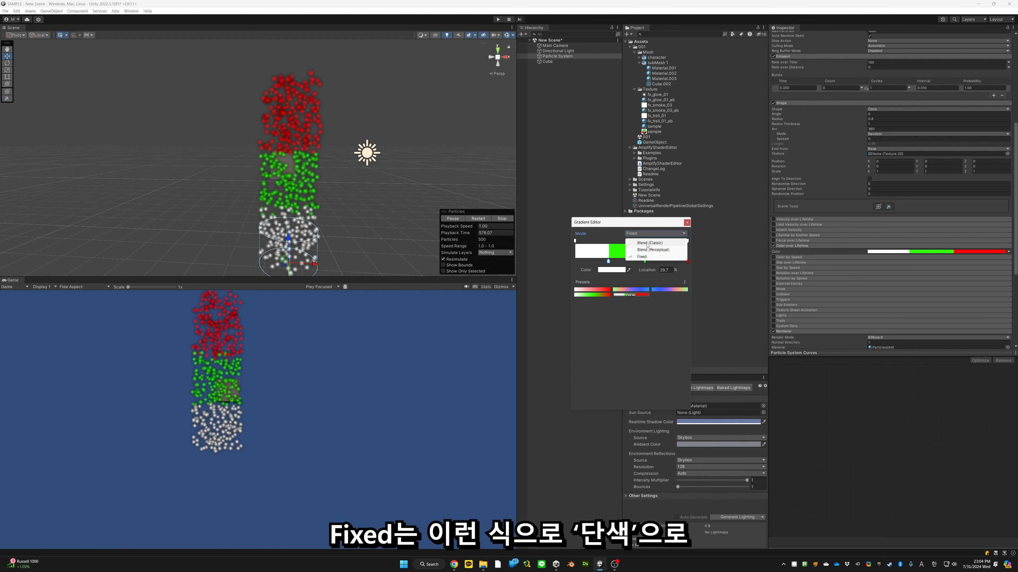
left_click(649, 241)
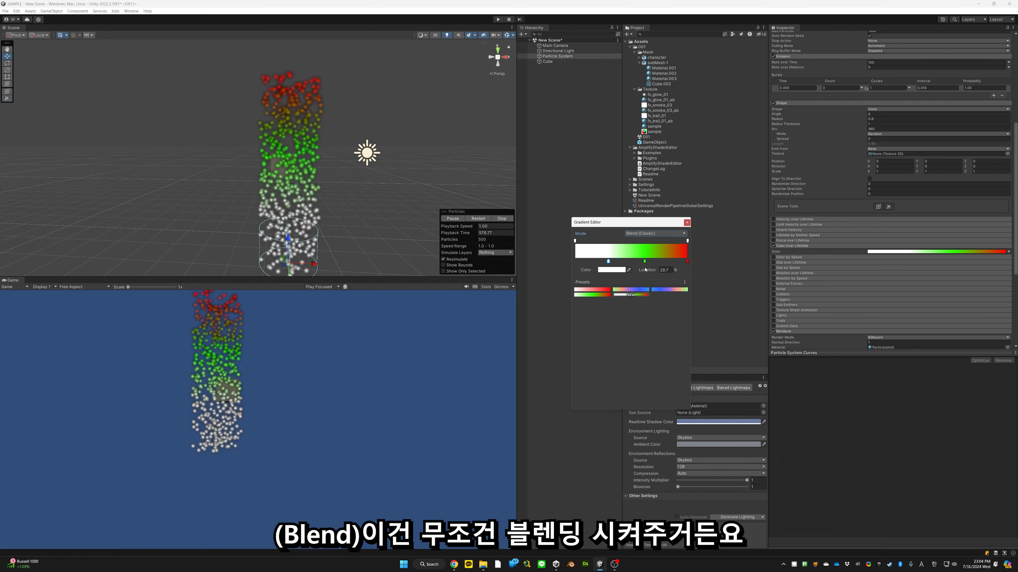
left_click(653, 235)
left_click(634, 254)
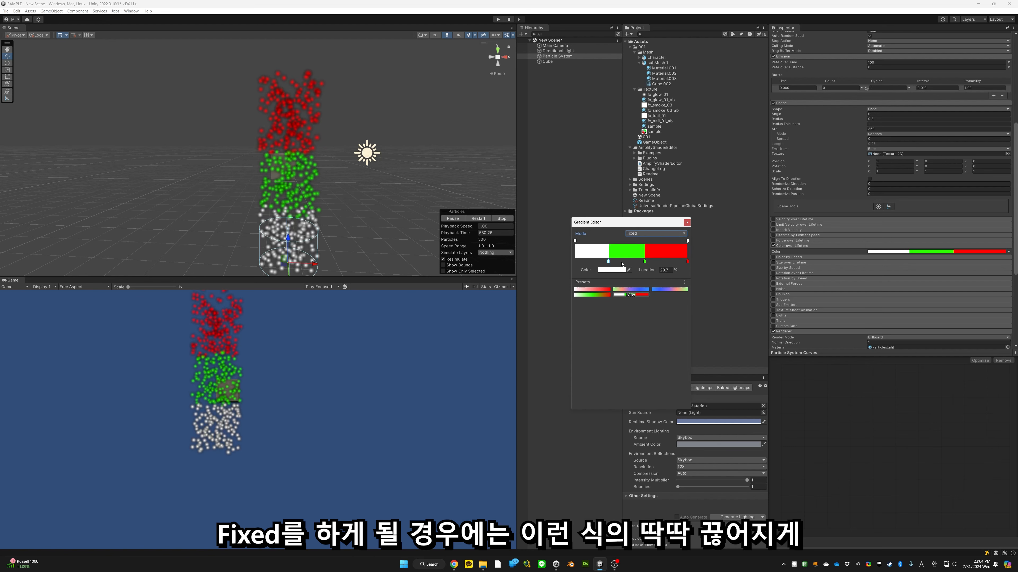
mouse_move(608, 263)
left_mouse_down()
mouse_move(654, 262)
mouse_move(612, 263)
left_mouse_up()
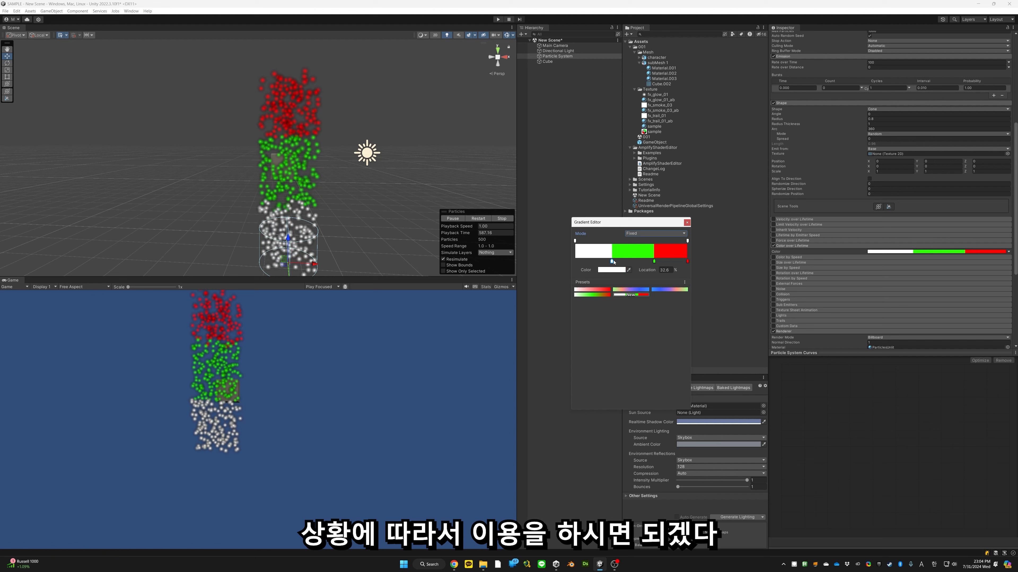
Step: Place an opaque alpha key at about 74% and a key with alpha 128 at 84.7%, and close the gradient editor
left_click_drag(687, 242, 655, 242)
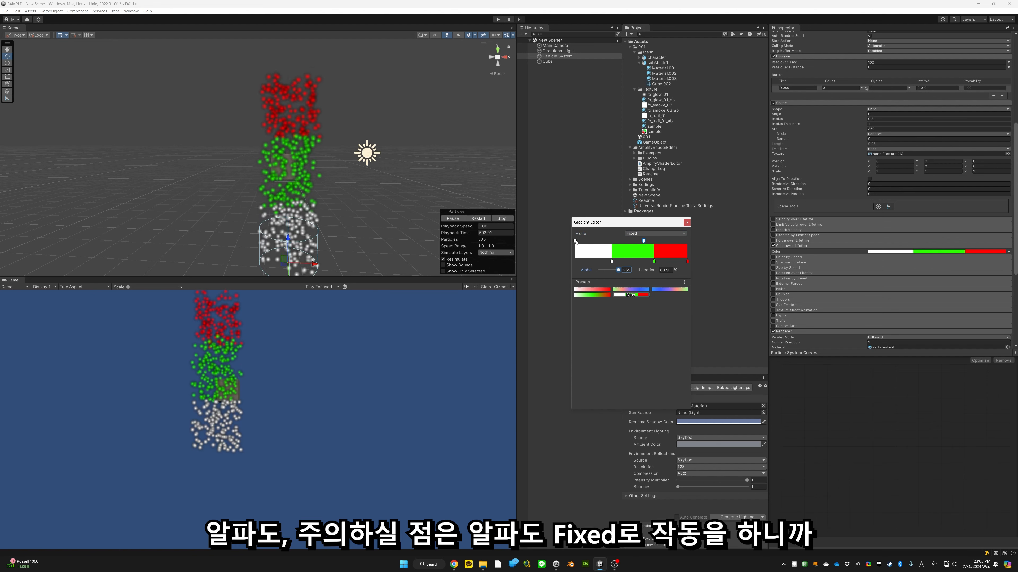
left_click_drag(575, 241, 568, 274)
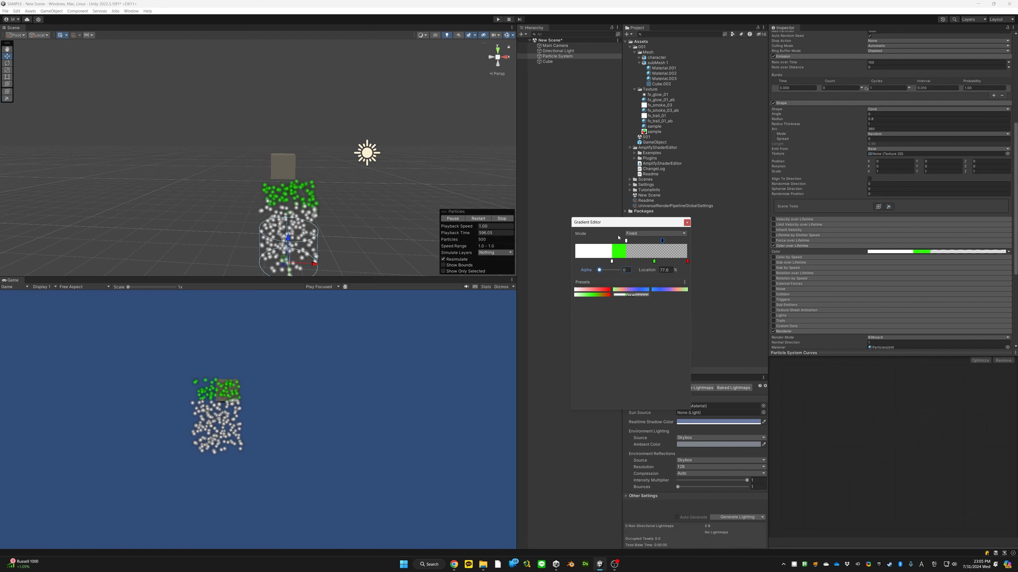
left_click_drag(627, 240, 662, 243)
left_click(662, 241)
left_click_drag(670, 242, 672, 241)
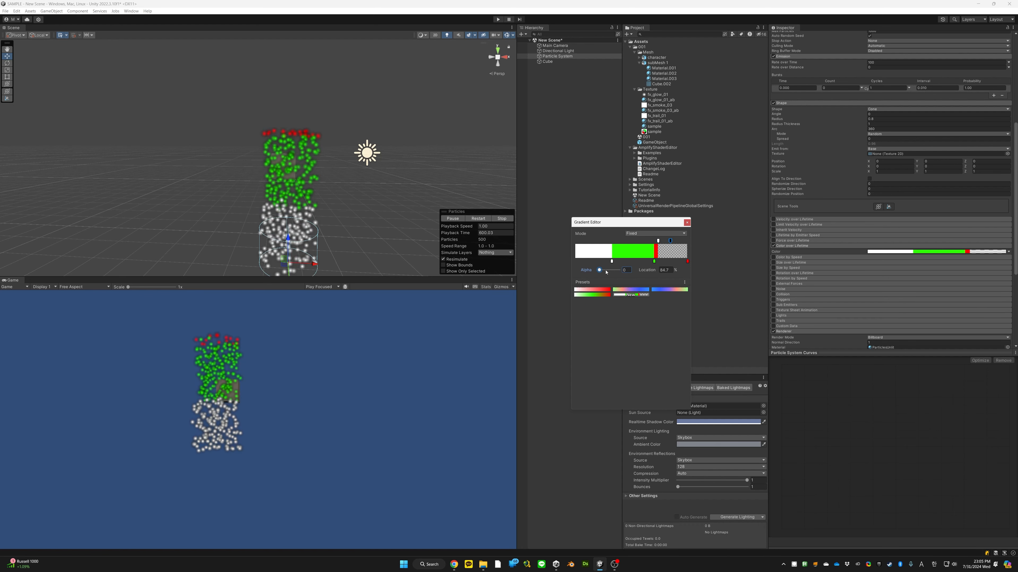
left_click_drag(599, 270, 609, 273)
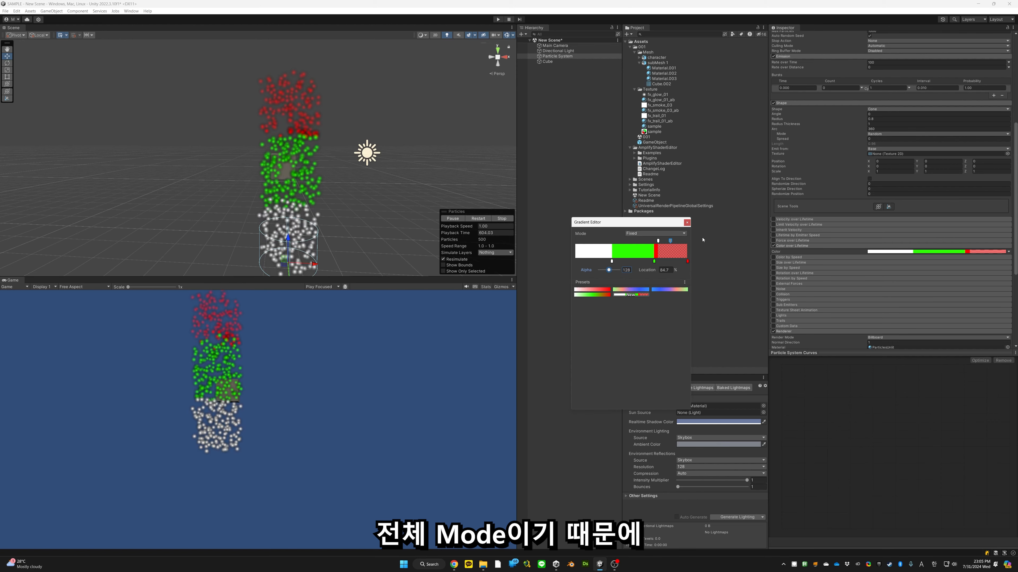
left_click(687, 222)
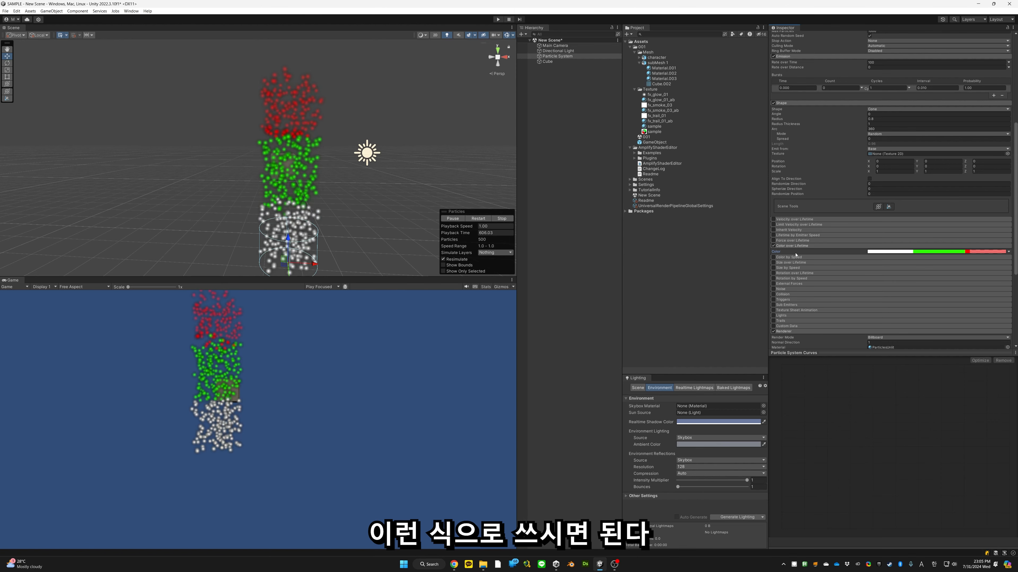
Step: Disable Color over Lifetime, enable Color by Speed, and apply the green-to-blue gradient preset to it
left_click(773, 246)
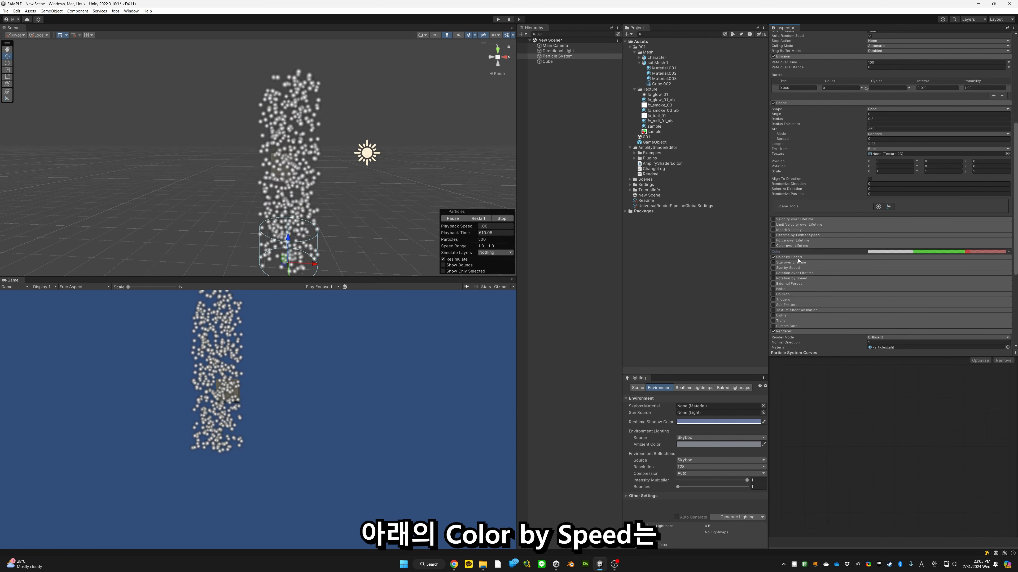
left_click(773, 257)
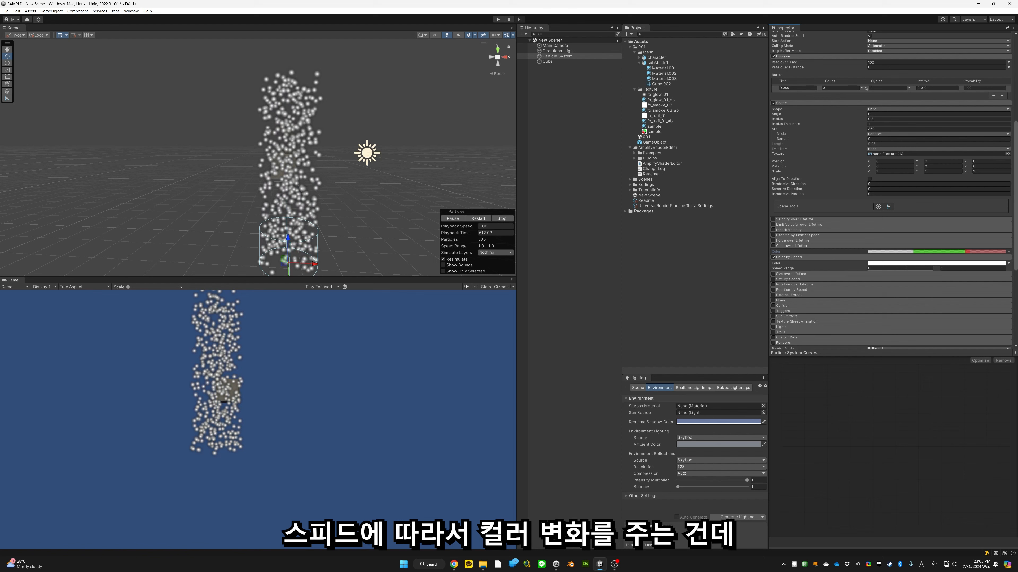
left_click(948, 263)
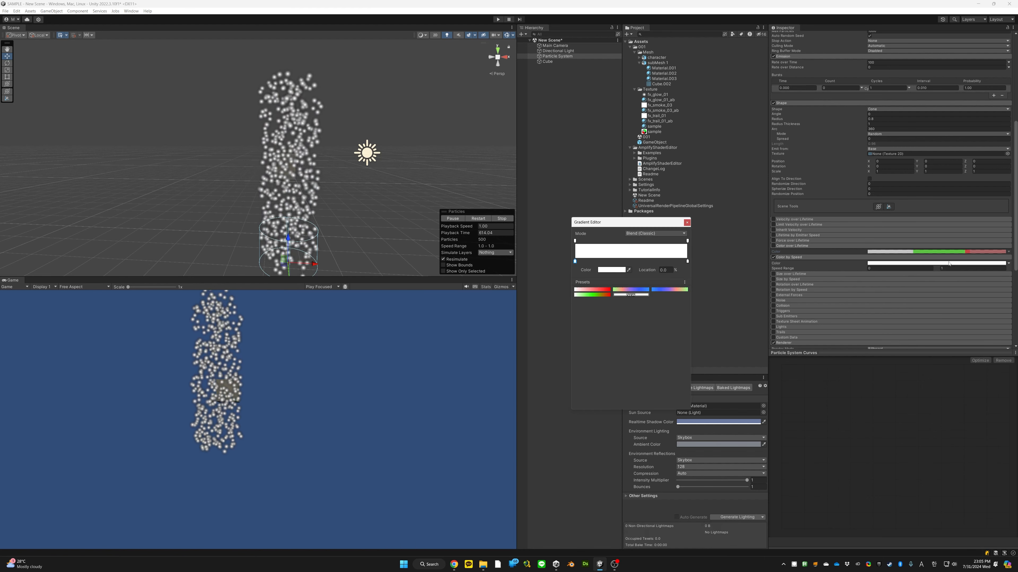
left_click(590, 295)
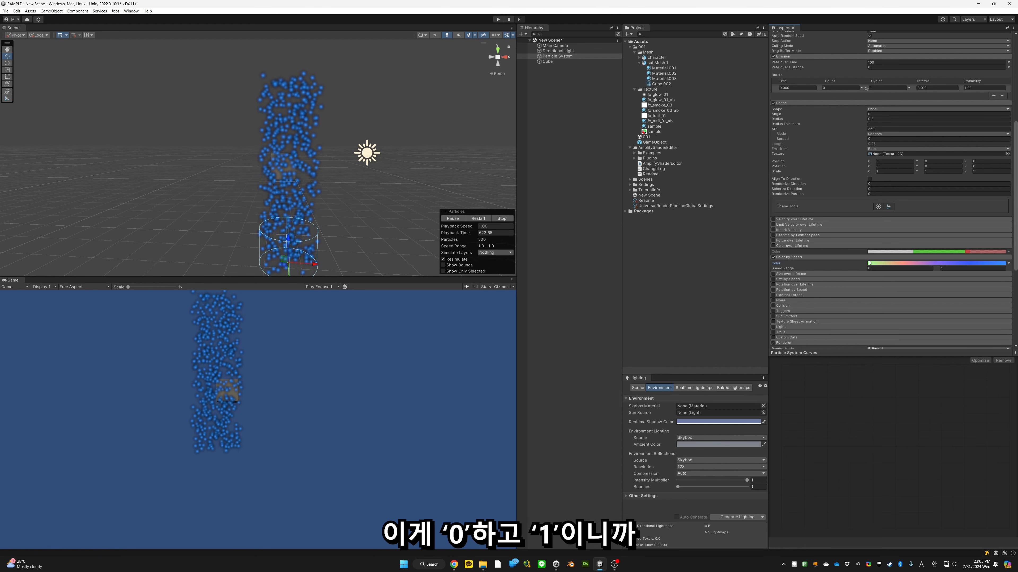
Step: Check the particles' start speed and set the maximum of the Color by Speed range to 5
scroll(891, 150, "up", 6)
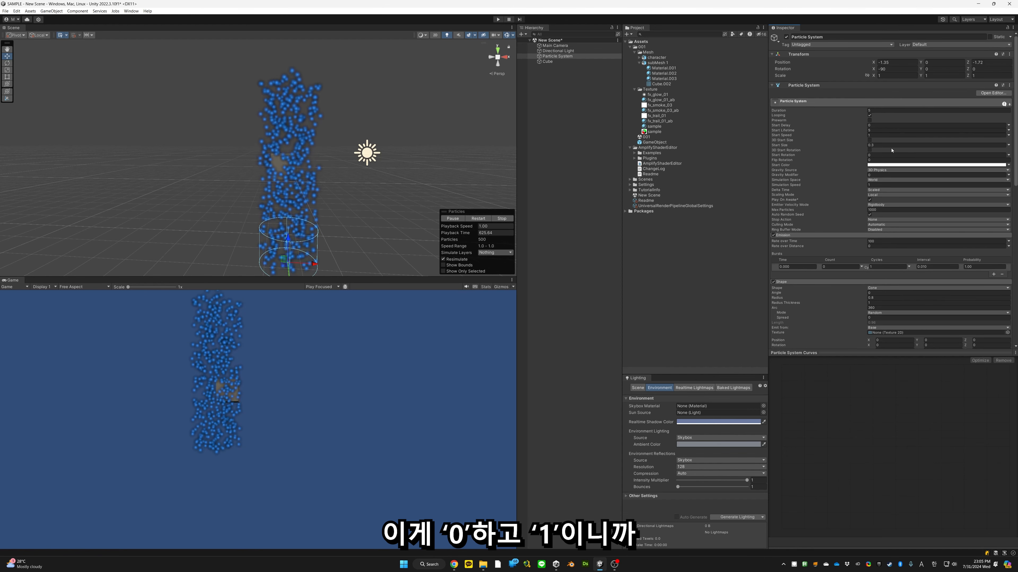
scroll(837, 243, "down", 4)
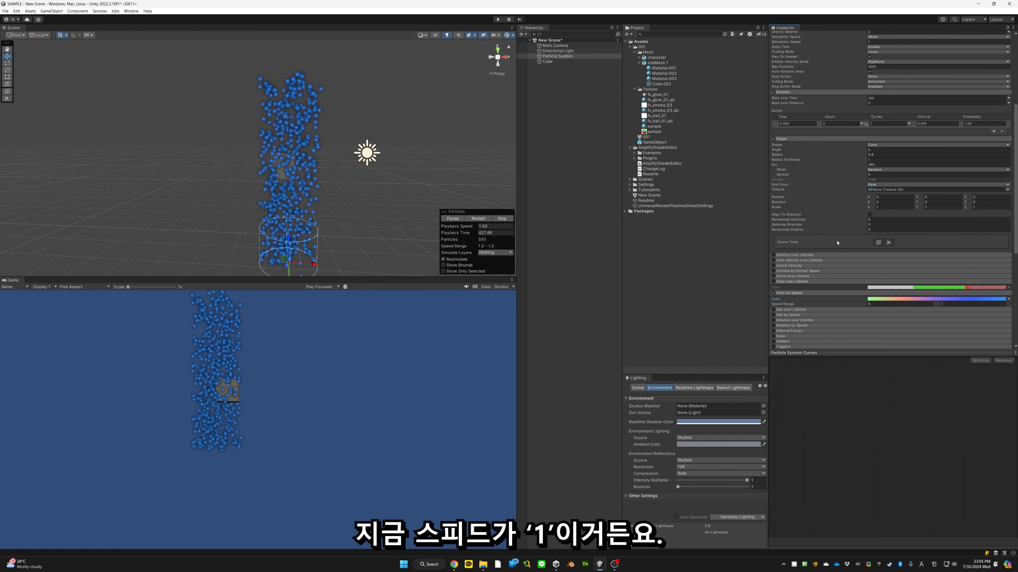
scroll(837, 243, "down", 3)
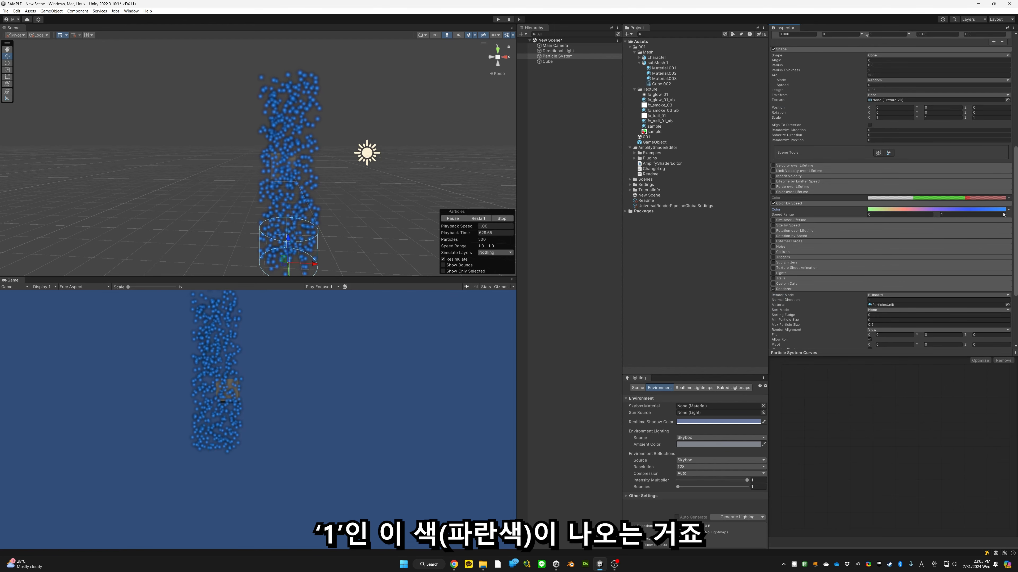
left_click(970, 215)
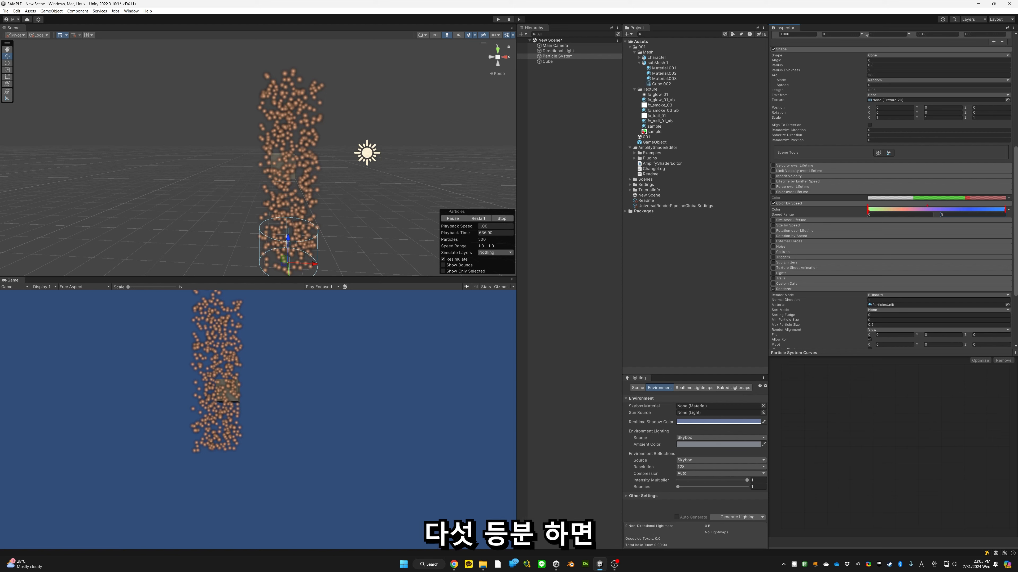
mouse_move(892, 206)
left_mouse_down()
mouse_move(892, 216)
mouse_move(885, 200)
left_mouse_up()
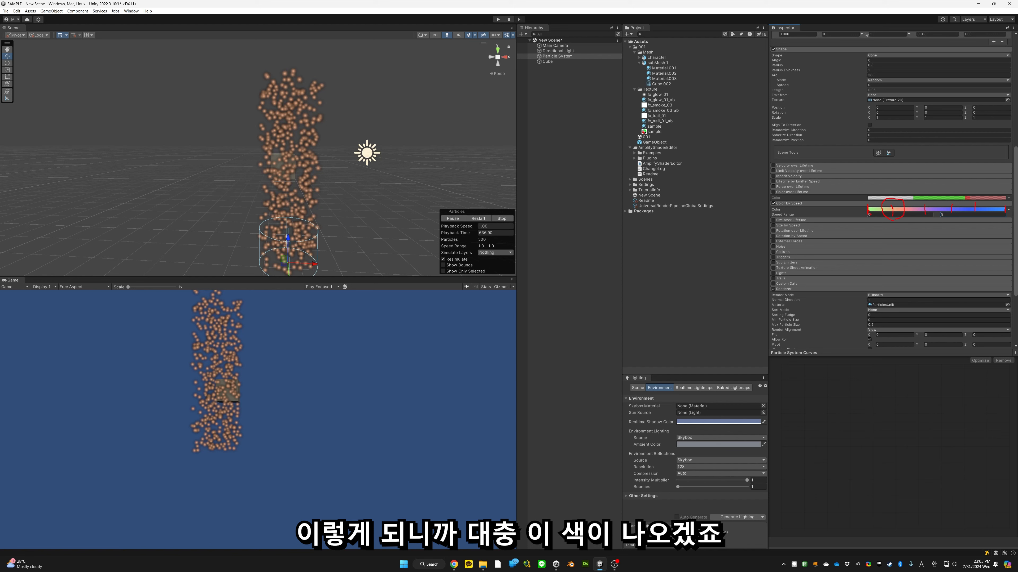
left_click_drag(382, 128, 406, 127)
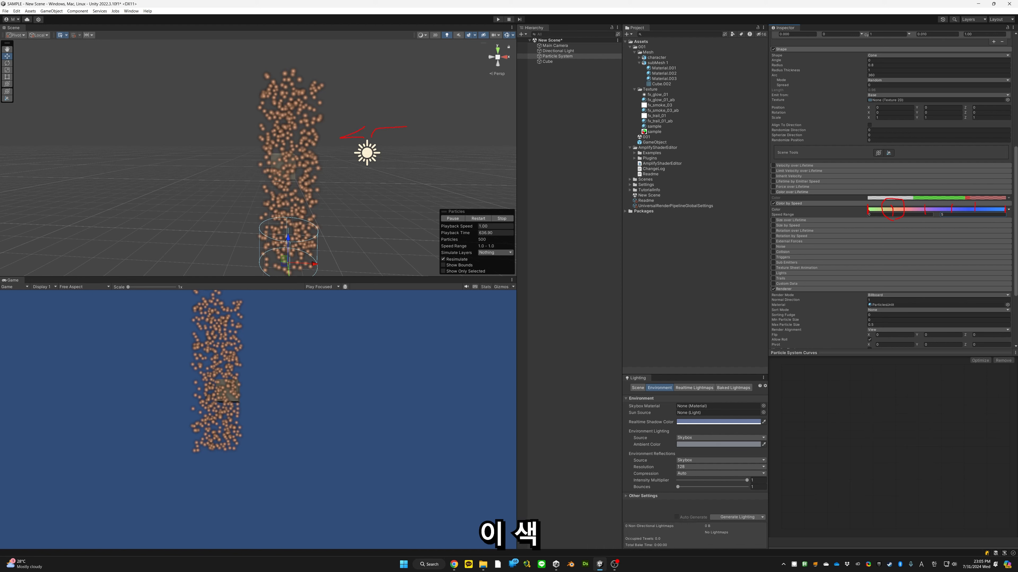
key("Escape")
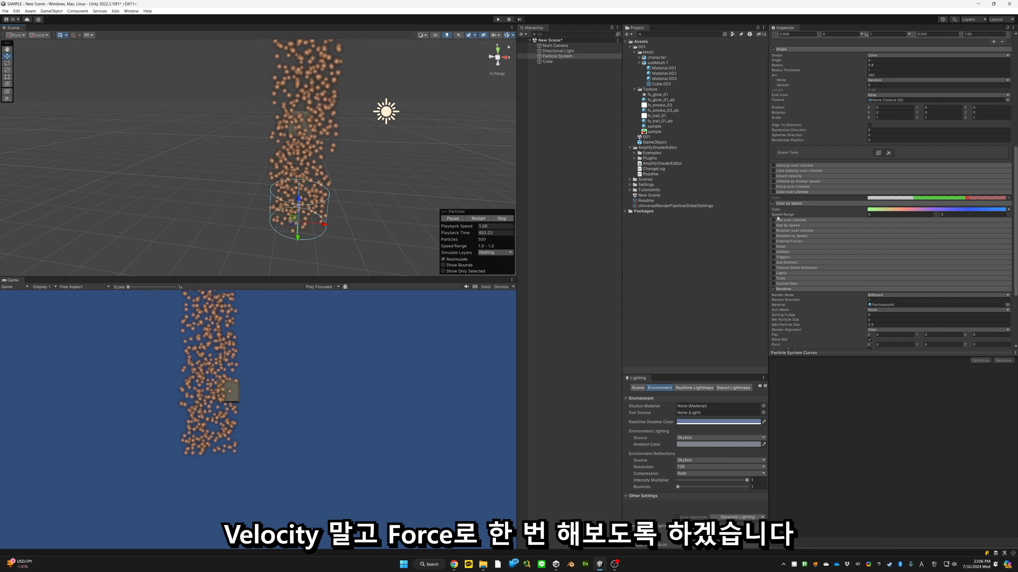
Step: Enable the Force over Lifetime module and expand its settings
left_click(773, 187)
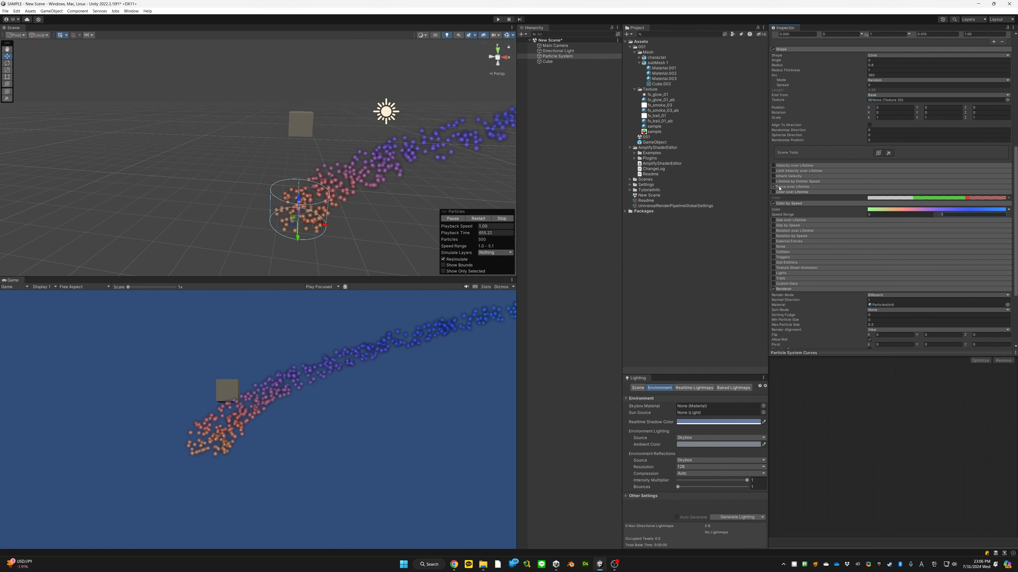
left_click(800, 186)
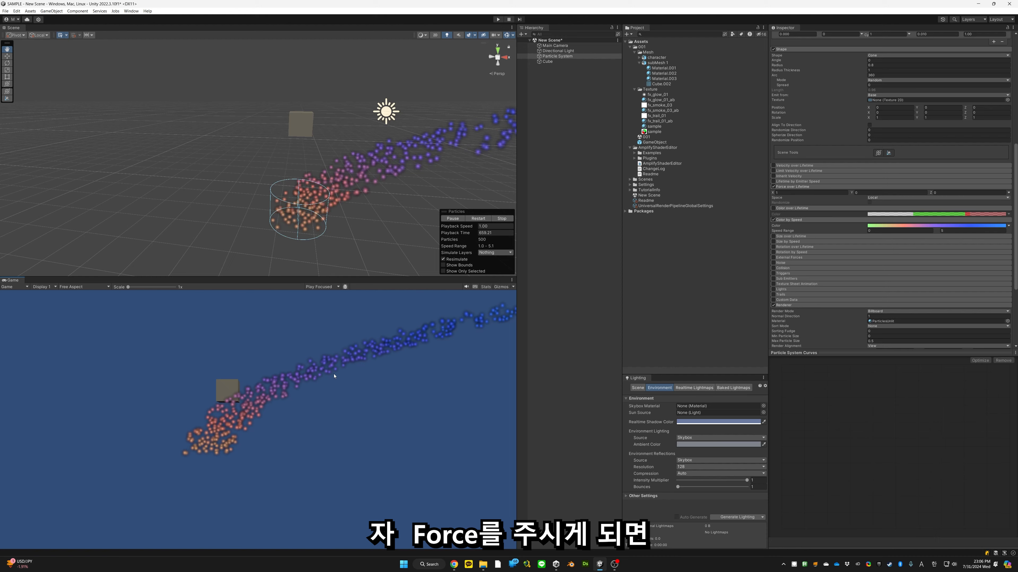
Step: Set the particles' start speed to 0 so the Color by Speed gradient is driven by force alone
scroll(921, 138, "up", 5)
scroll(921, 139, "up", 6)
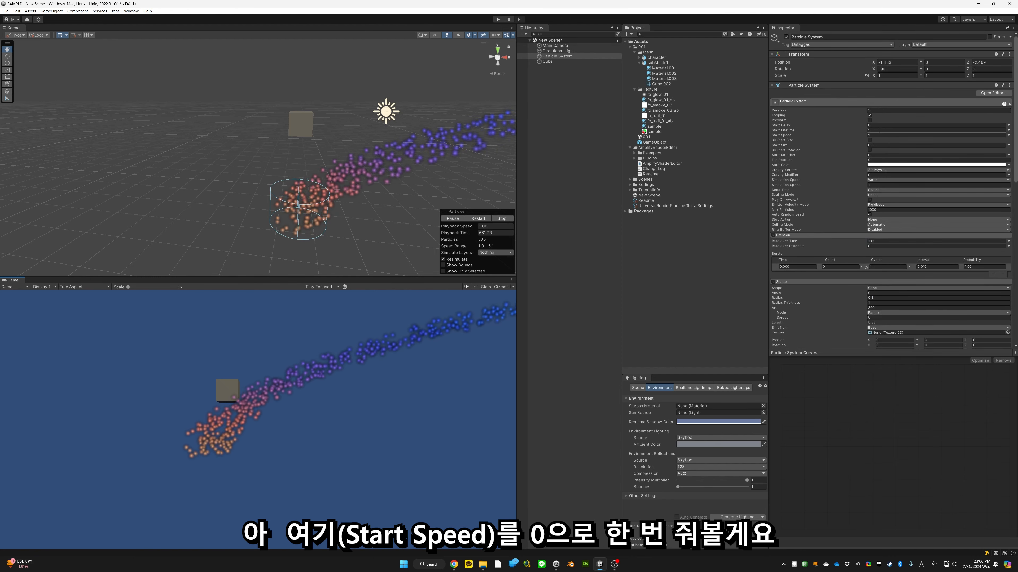
left_click(879, 136)
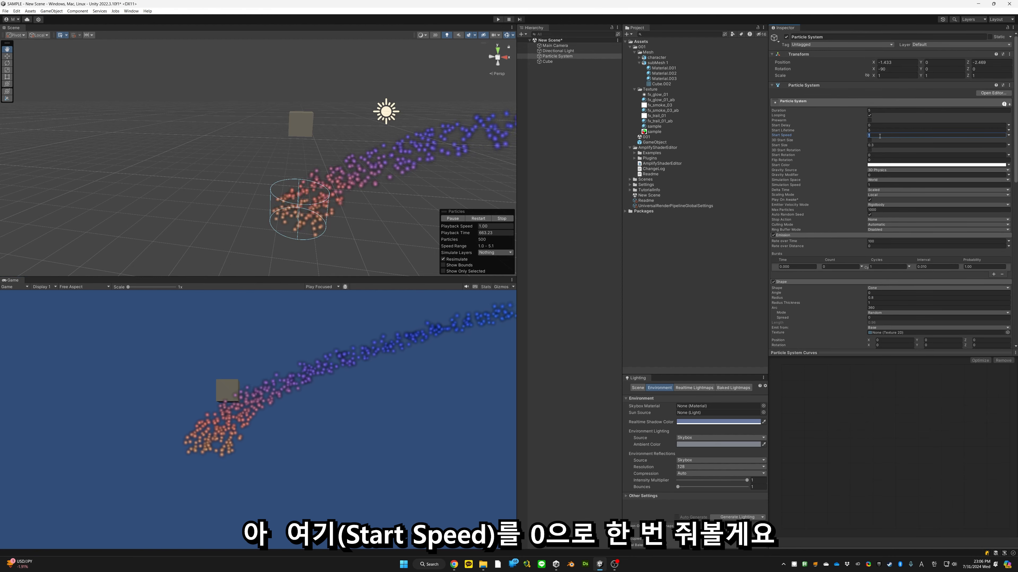
type("0")
left_click_drag(367, 196, 603, 244, "alt")
scroll(930, 229, "down", 11)
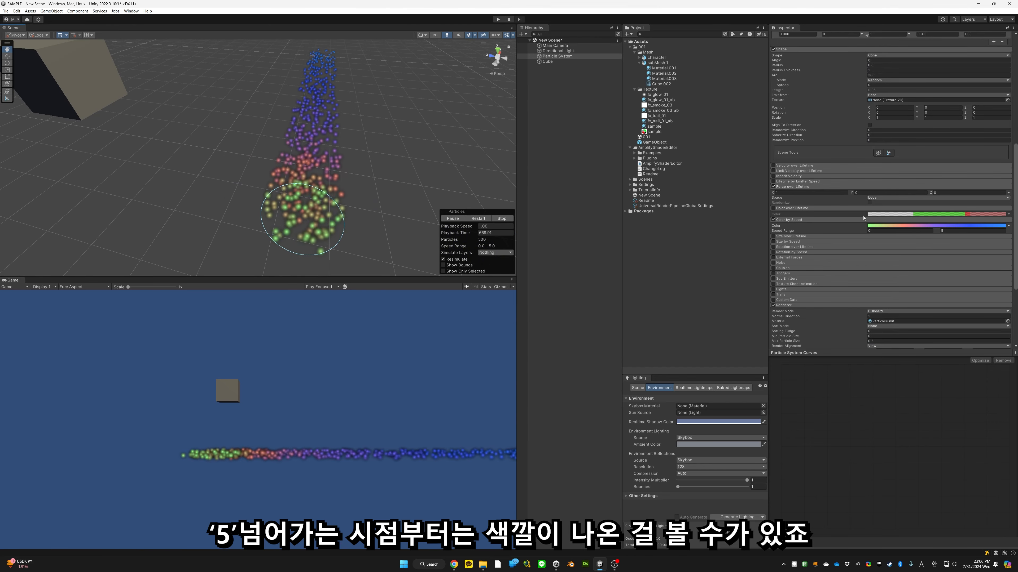
left_click_drag(396, 86, 681, 182, "alt")
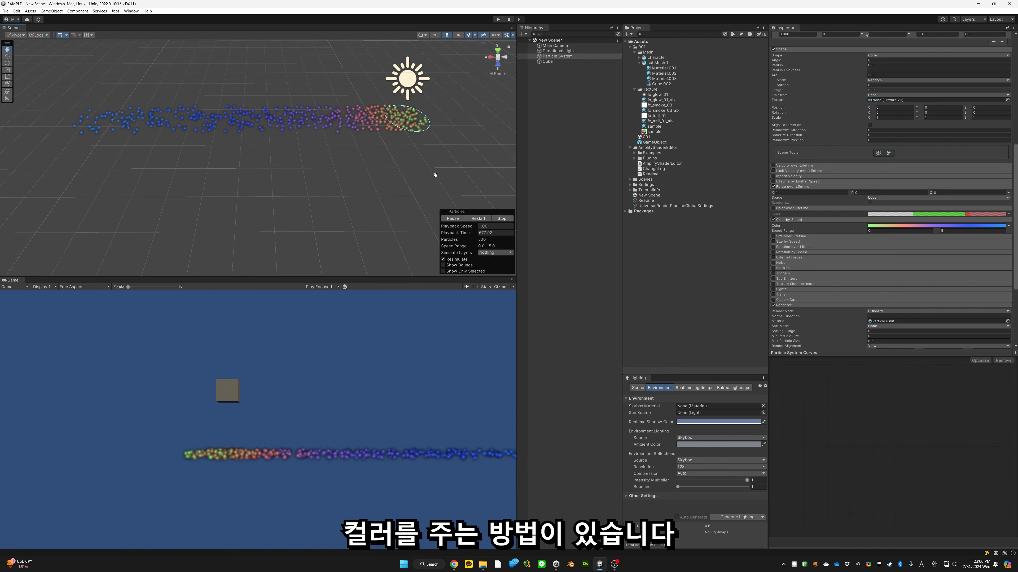
right_click_drag(436, 131, 101, 154)
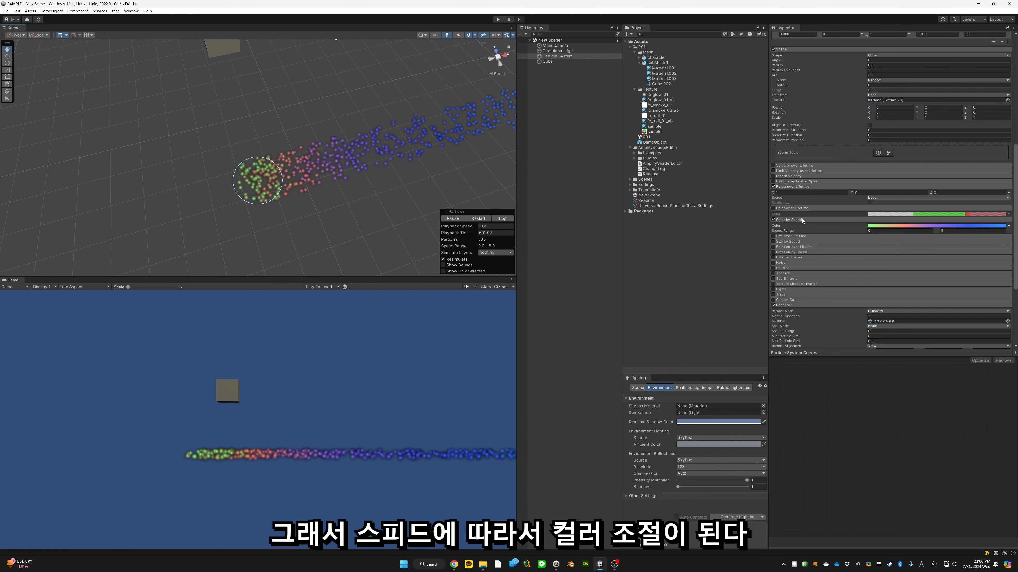
Step: Disable and collapse the Color by Speed module, and expand and enable Size over Lifetime
left_click(773, 220)
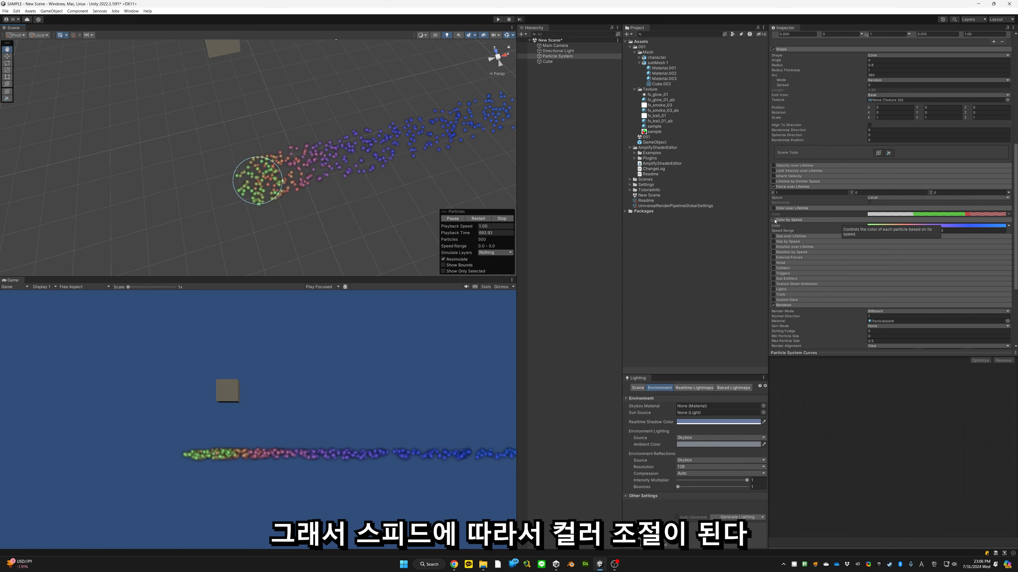
left_click(798, 220)
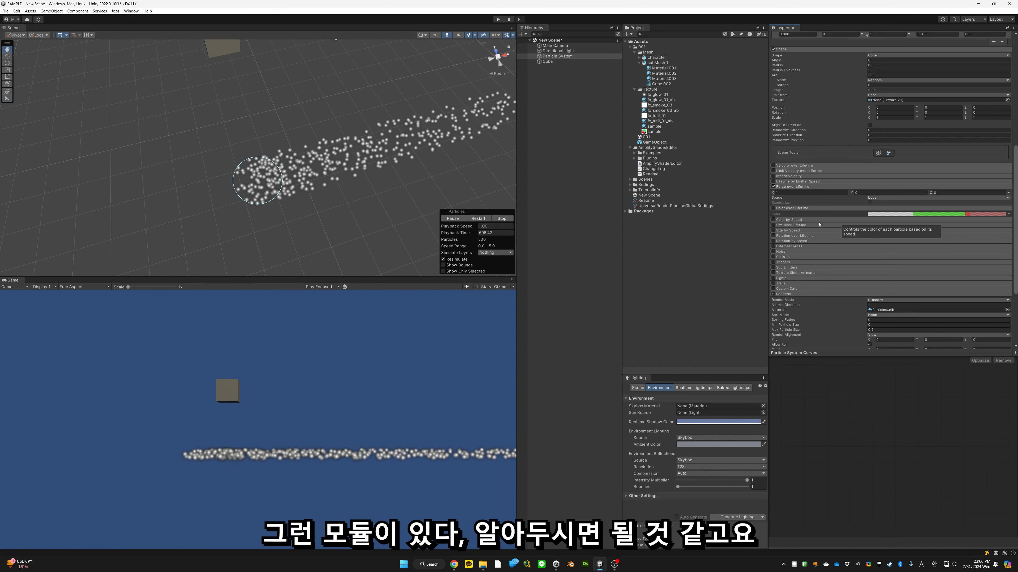
left_click(790, 225)
left_click(774, 225)
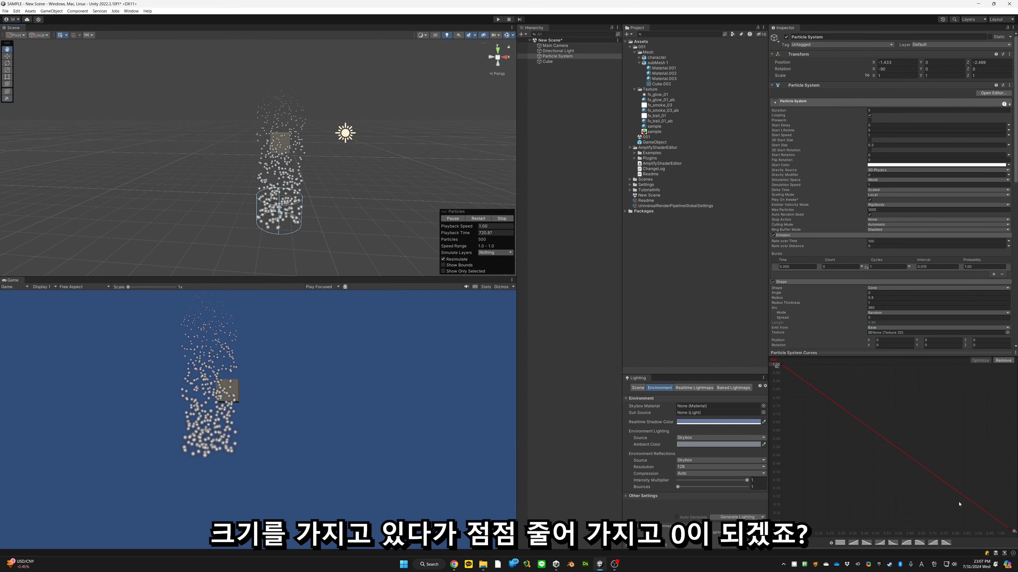
Step: Enable separate axes in Size over Lifetime and apply the flat preset curve to the Y axis
right_click_drag(330, 212, 352, 208)
scroll(333, 203, "up", 3)
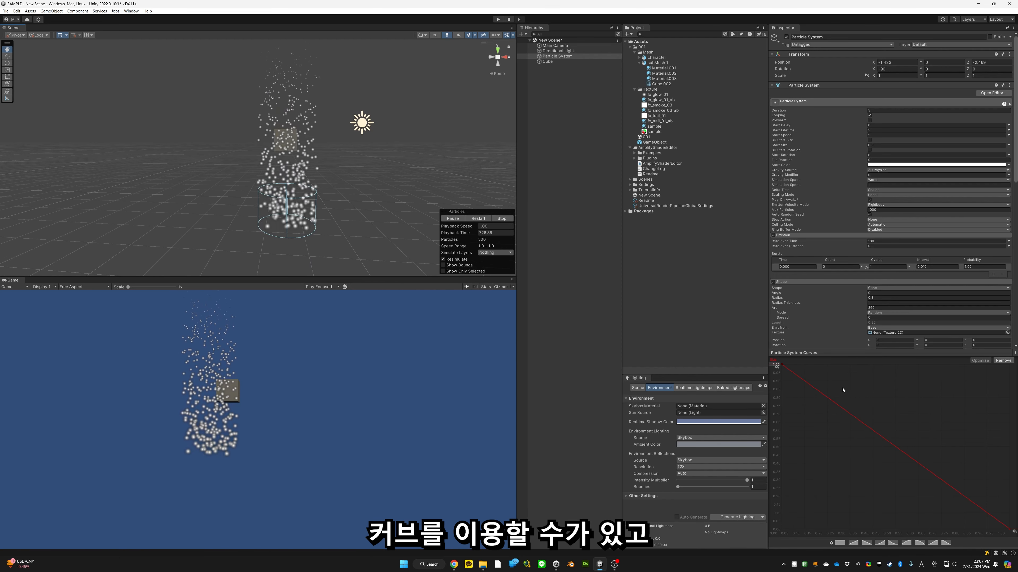
scroll(827, 287, "down", 6)
scroll(824, 247, "down", 5)
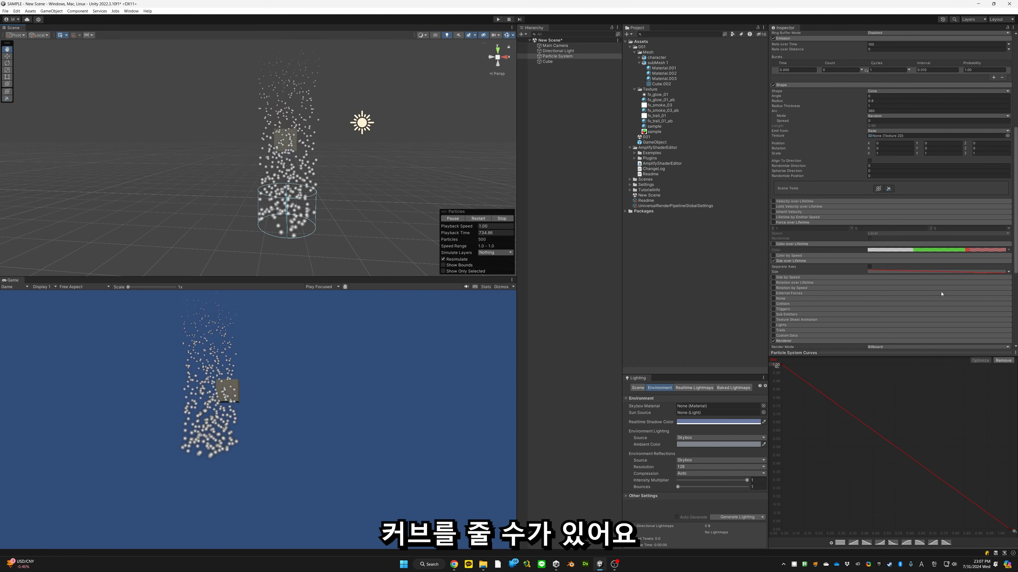
left_click(870, 268)
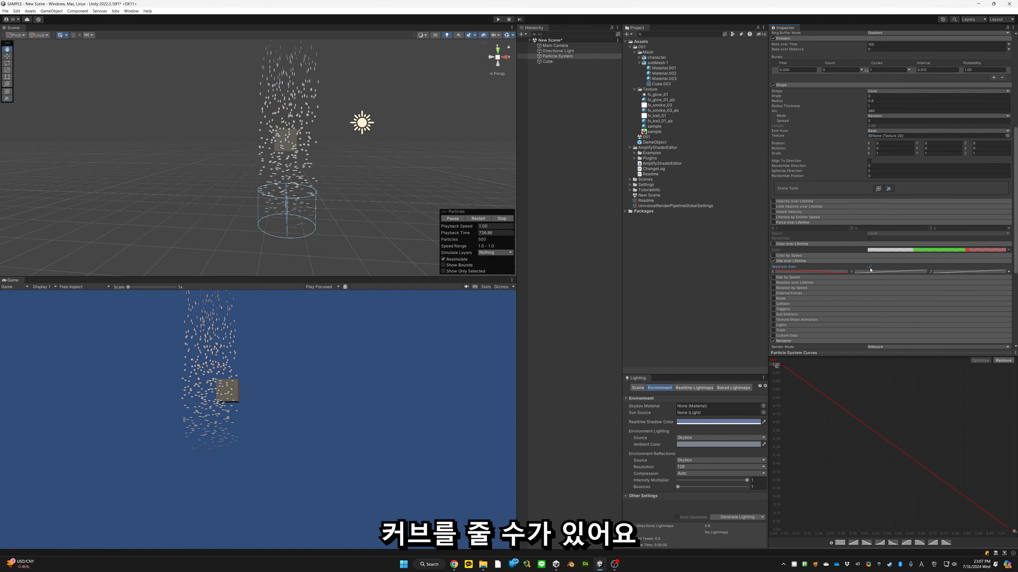
left_click(883, 272)
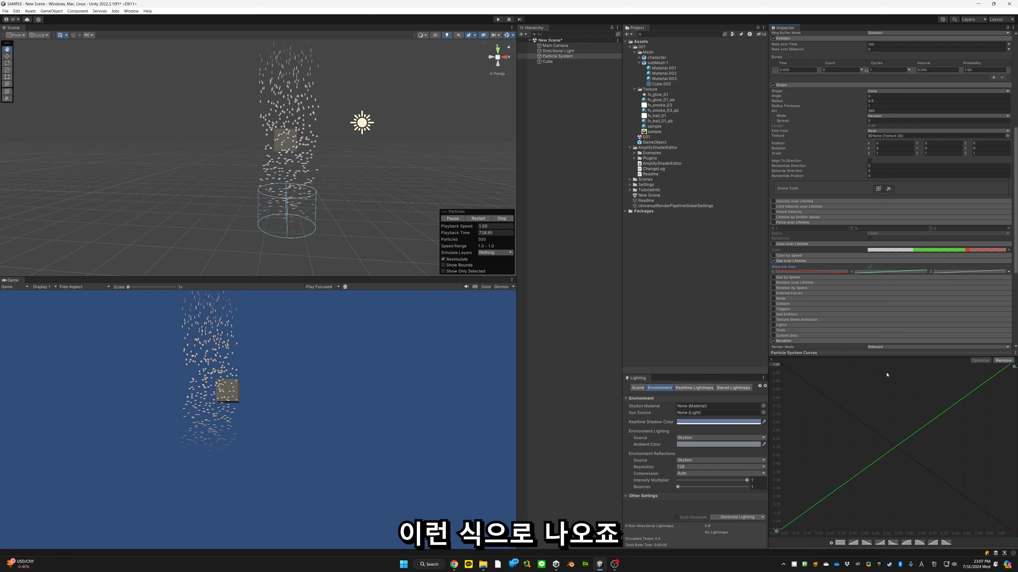
left_click(840, 543)
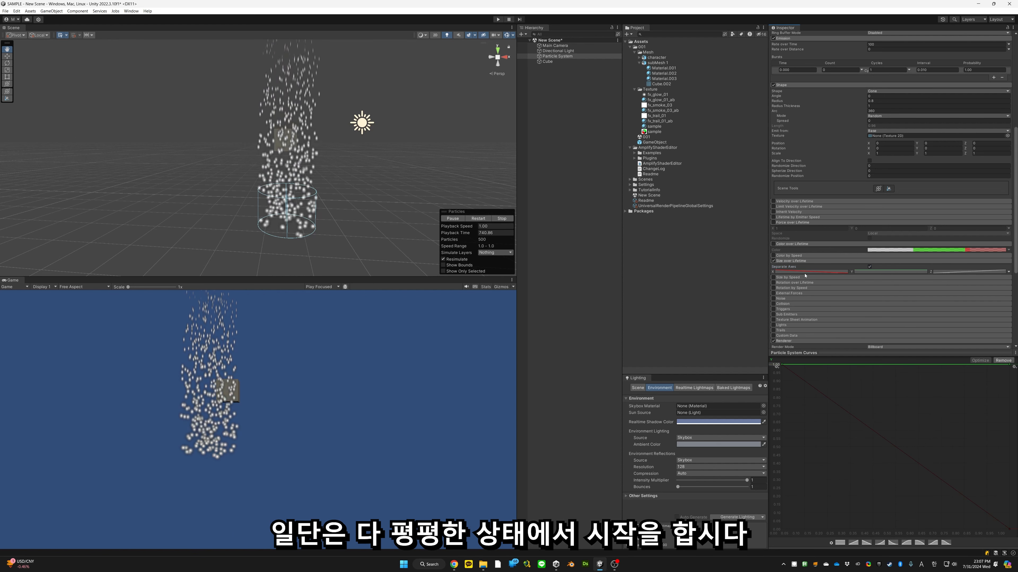
Step: Copy the flat Y size curve and paste it onto the X and Z axes
right_click(855, 272)
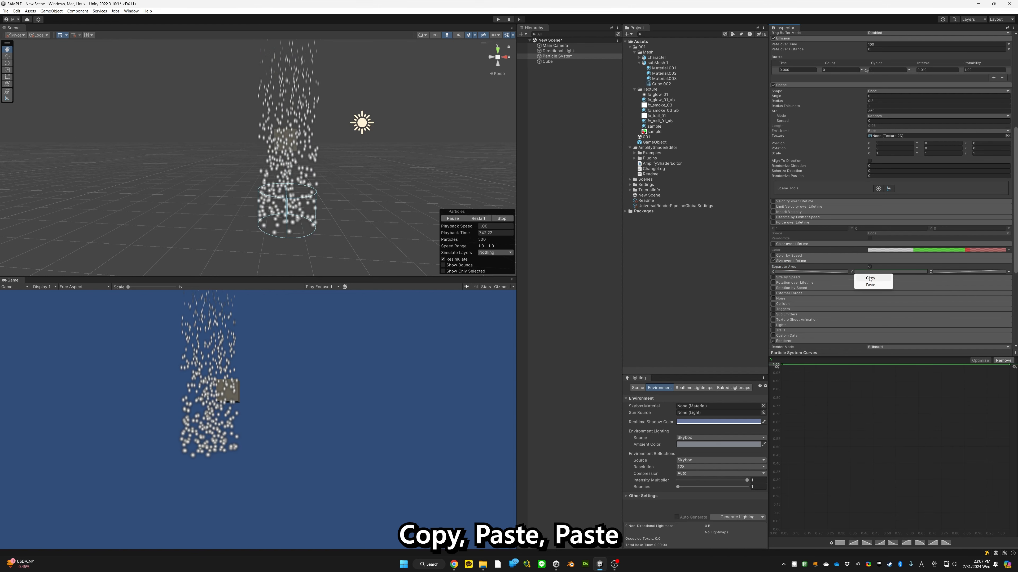
left_click(869, 277)
right_click(776, 273)
left_click(791, 285)
right_click(933, 272)
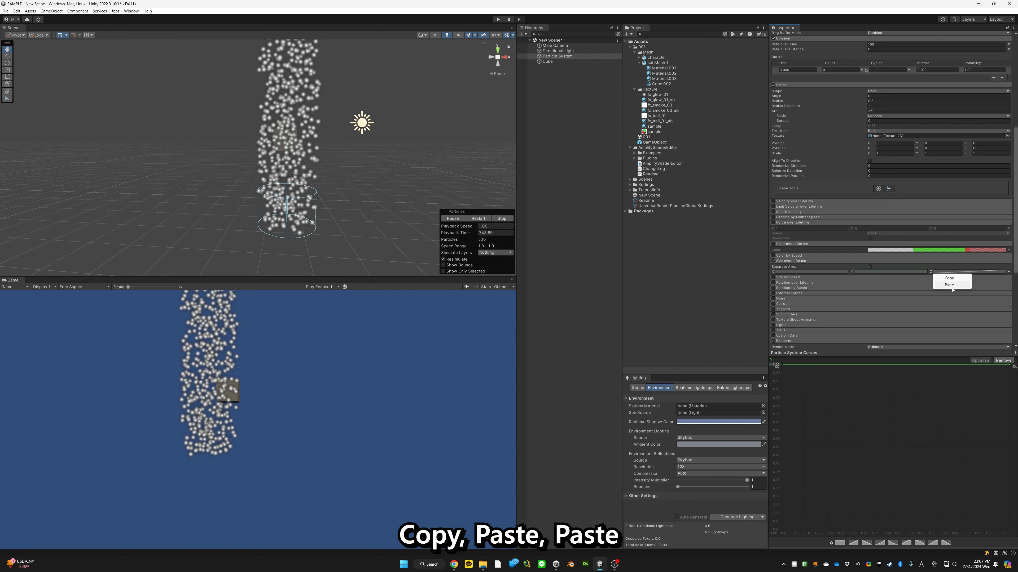
left_click(949, 284)
middle_click_drag(347, 138, 365, 169)
scroll(365, 169, "up", 2)
left_click_drag(365, 169, 363, 152, "alt")
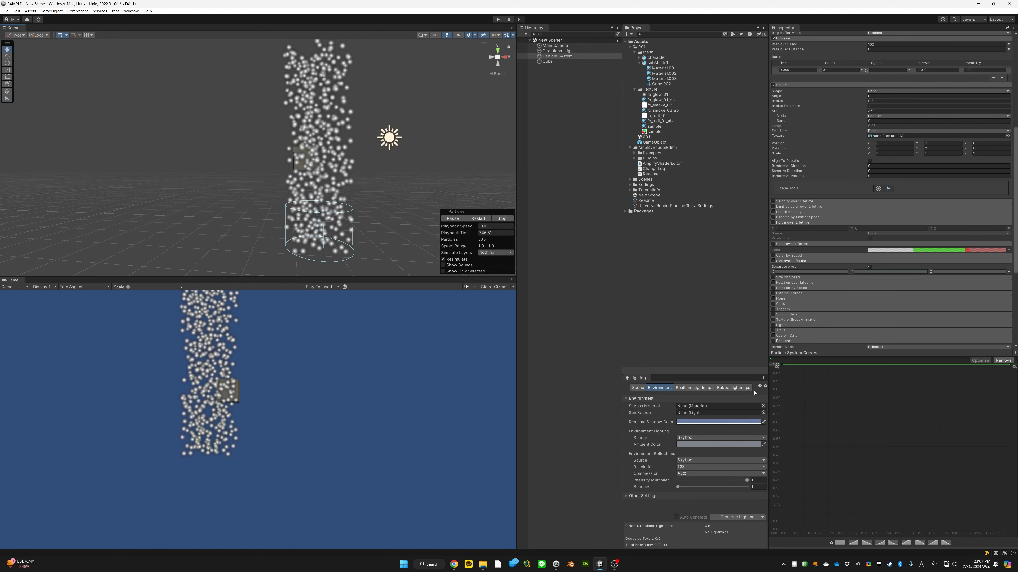
Step: Apply the linearly decreasing preset curve to the X size axis and pause the particle playback
left_click(864, 272)
middle_click_drag(352, 170, 372, 216)
left_click_drag(372, 217, 373, 200, "alt")
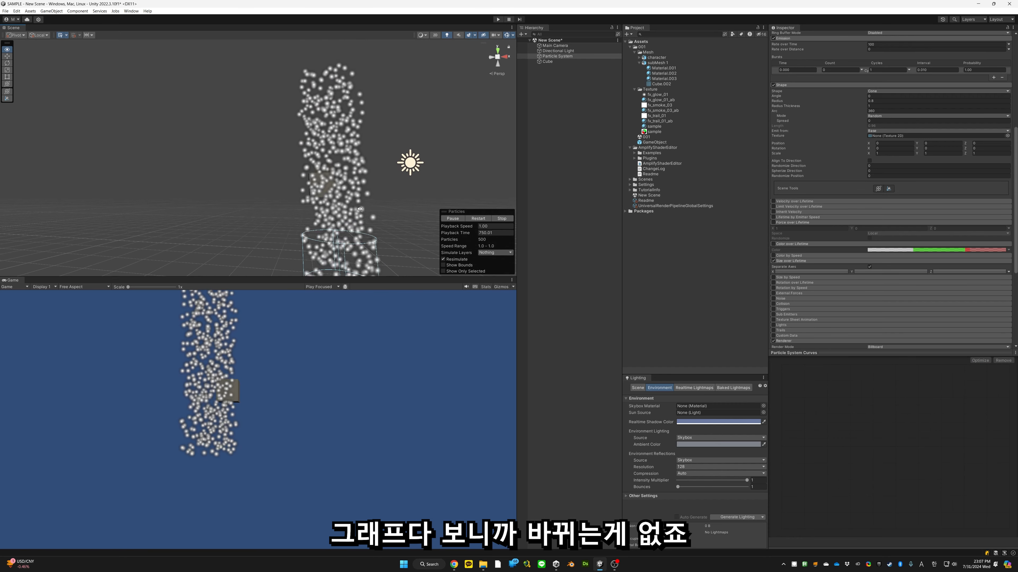
scroll(374, 200, "down", 4)
left_click(819, 272)
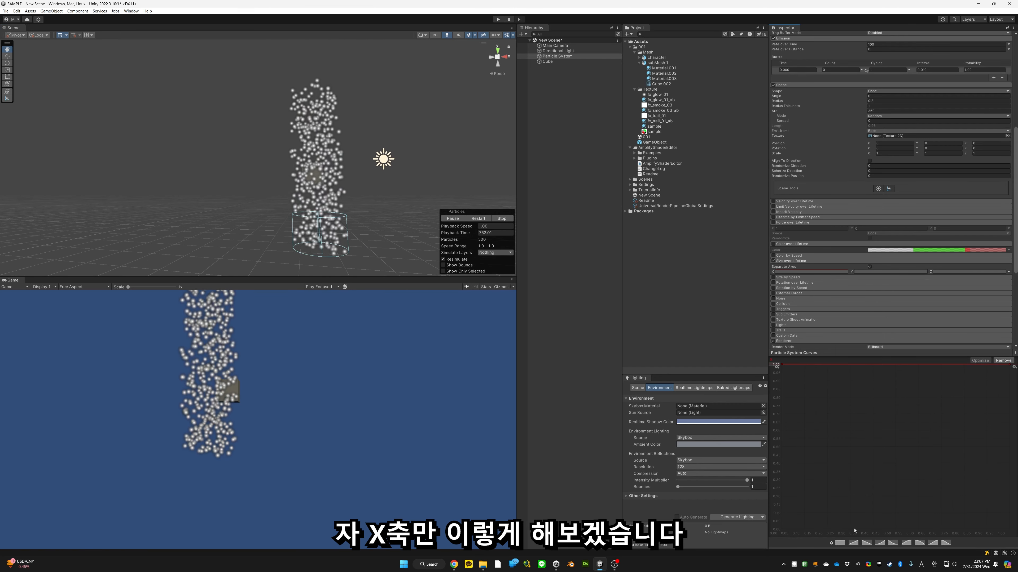
left_click(866, 544)
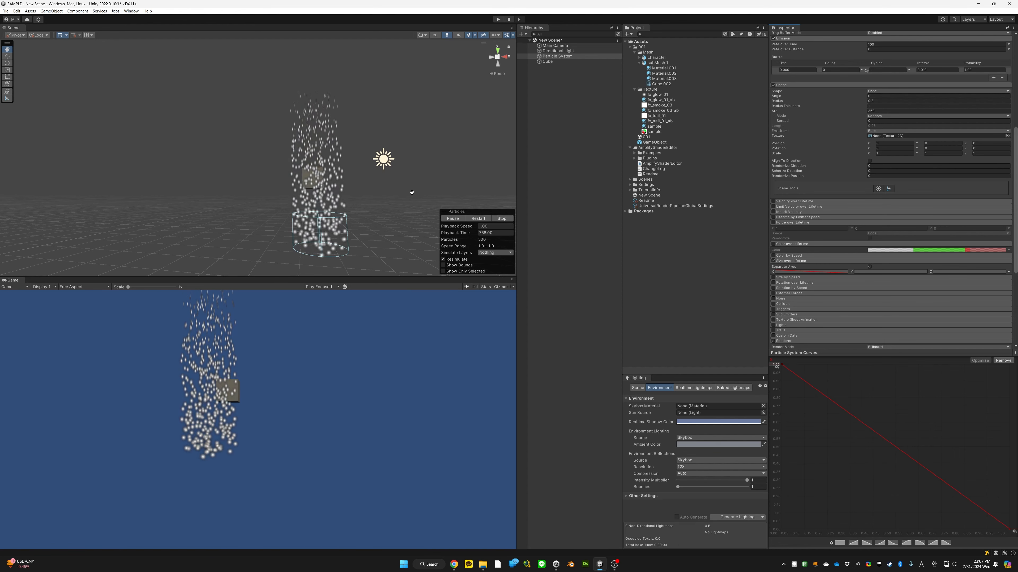
left_click(452, 218)
left_click_drag(395, 85, 401, 132)
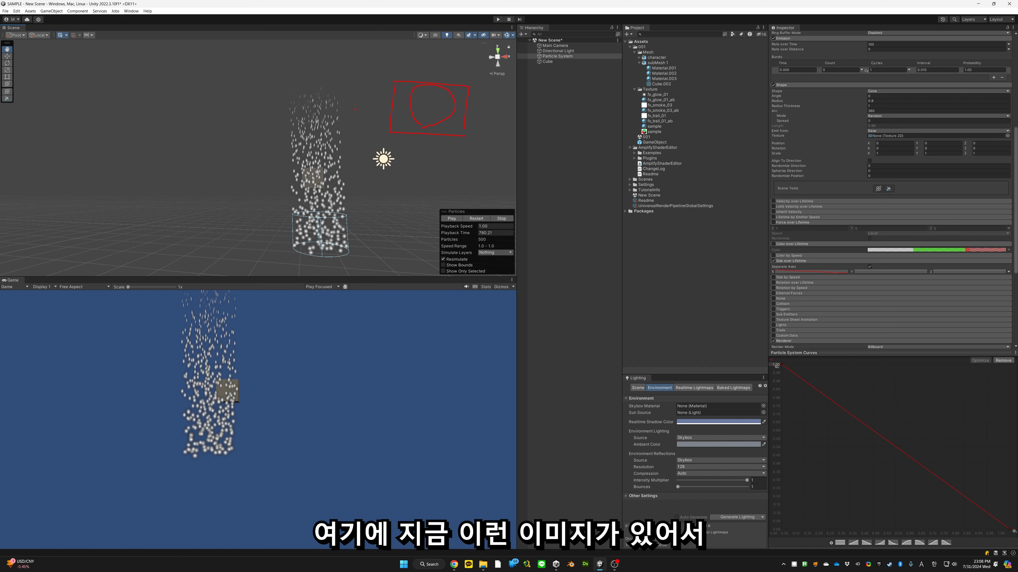
left_click_drag(336, 107, 336, 118)
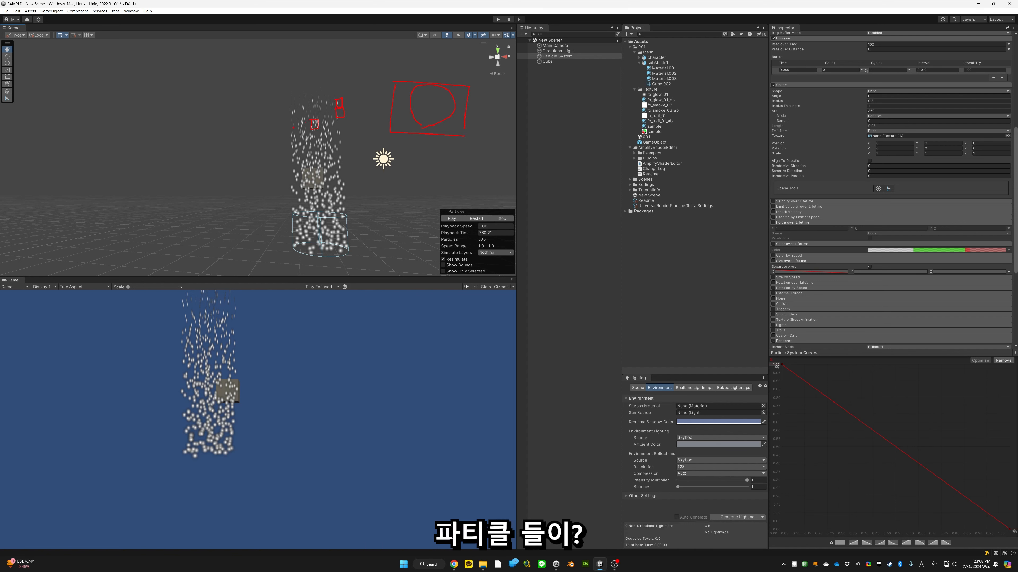
left_click_drag(297, 116, 286, 117)
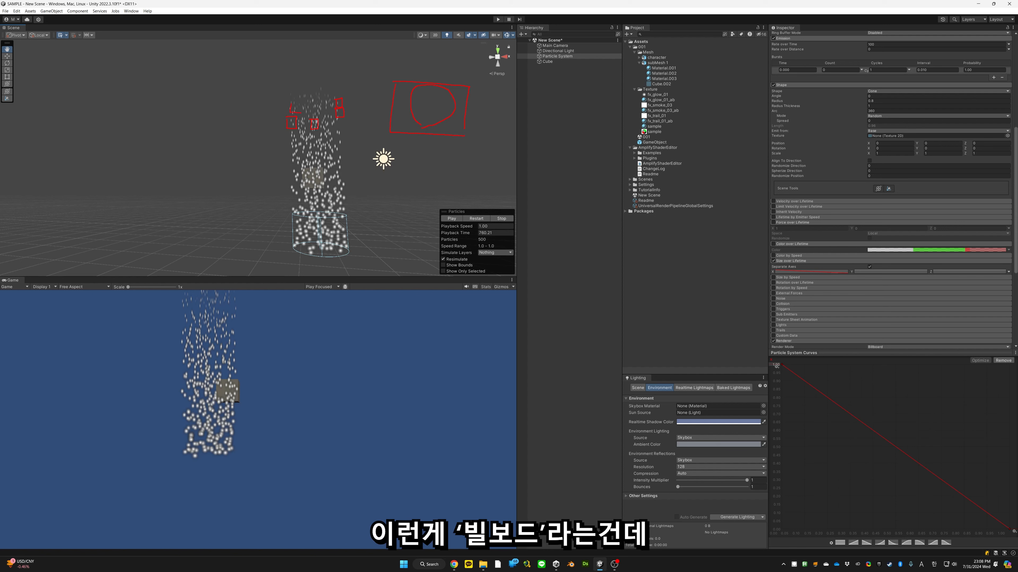
left_click_drag(393, 142, 457, 144)
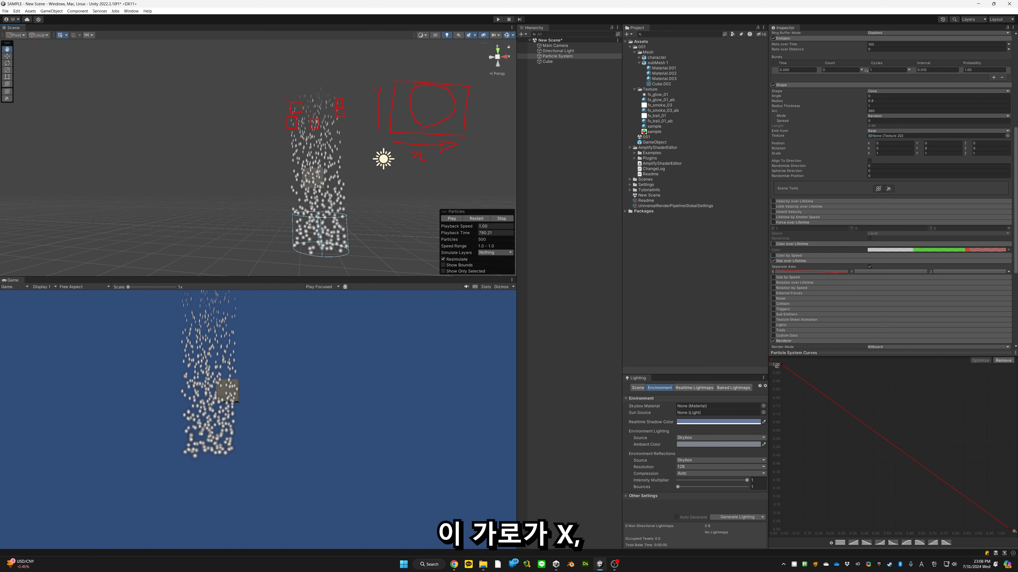
left_click_drag(377, 92, 387, 89)
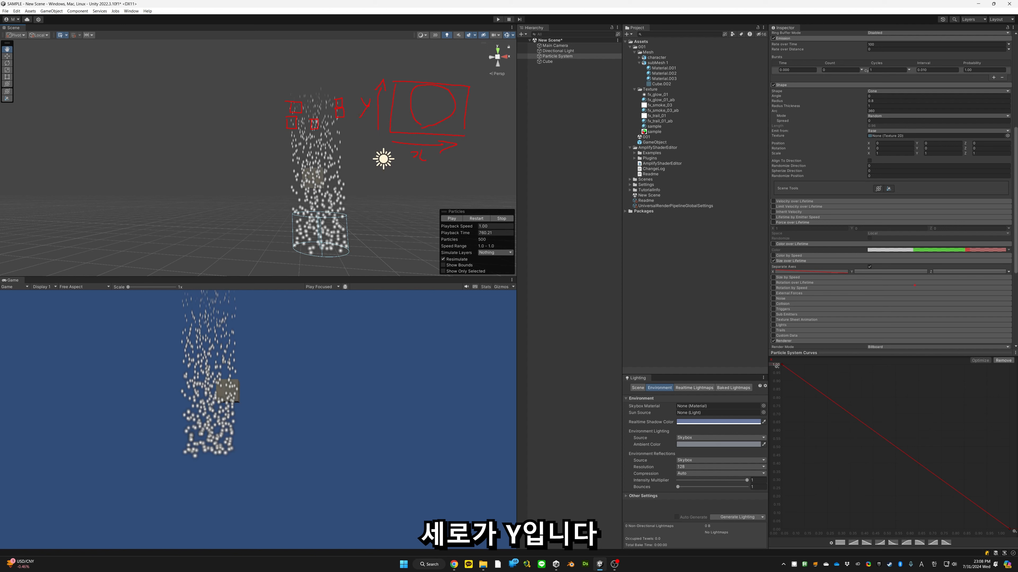
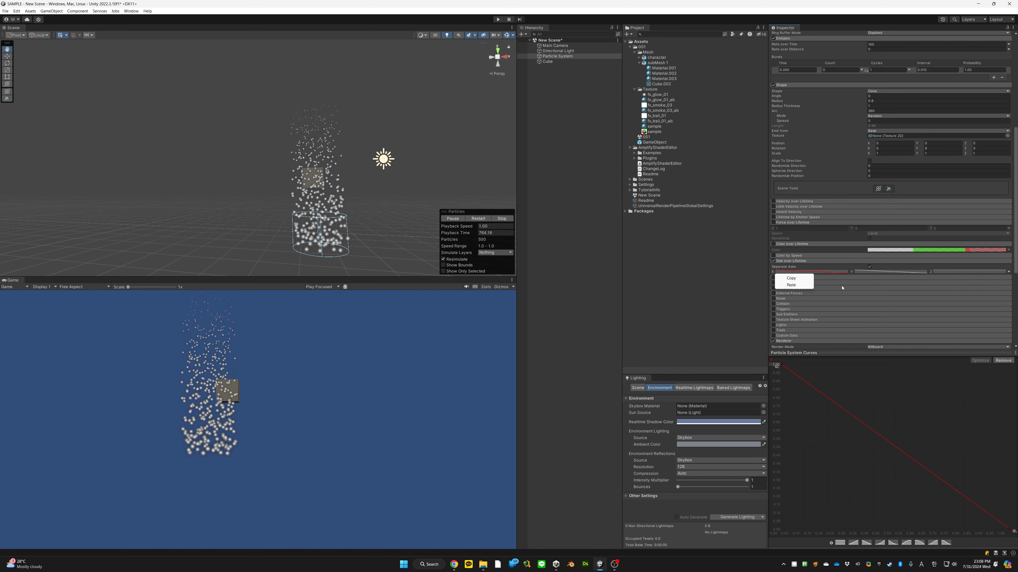
Step: Paste the flat curve onto the X axis of Size over Lifetime
left_click(798, 285)
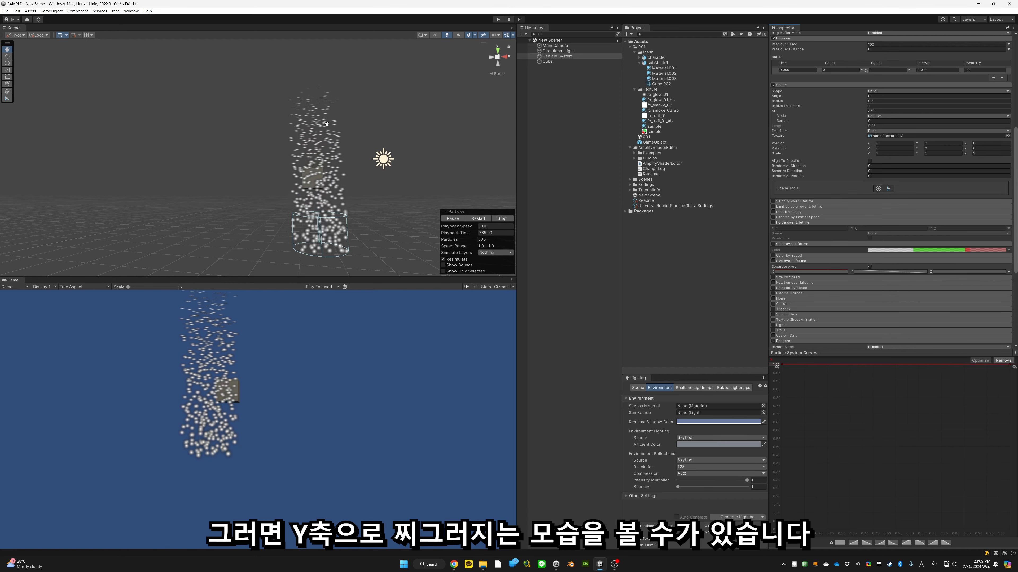
left_click_drag(333, 167, 343, 176, "alt")
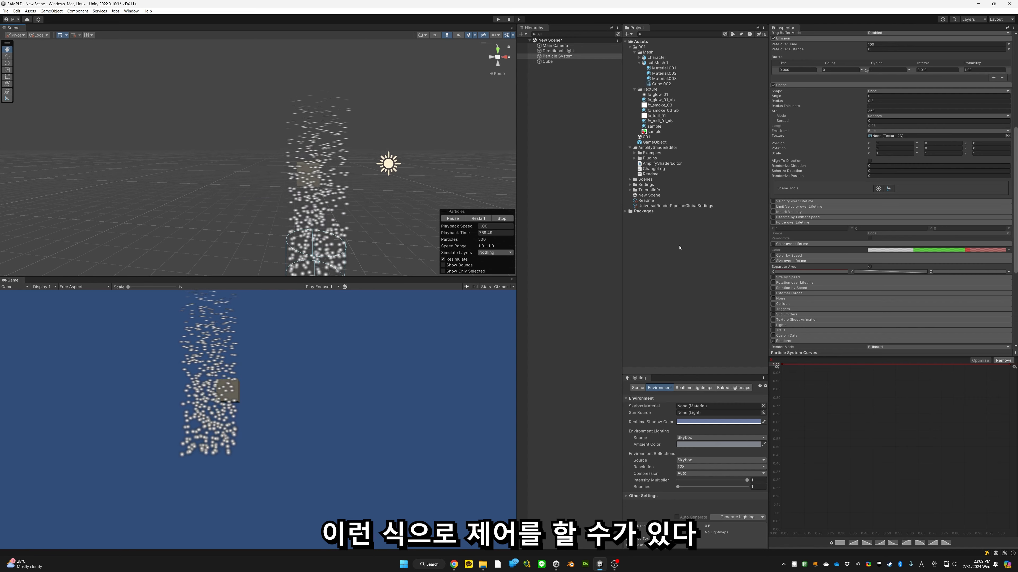
Step: Turn off separate axes in Size over Lifetime and apply the linearly decreasing preset to the overall size curve
left_click(870, 267)
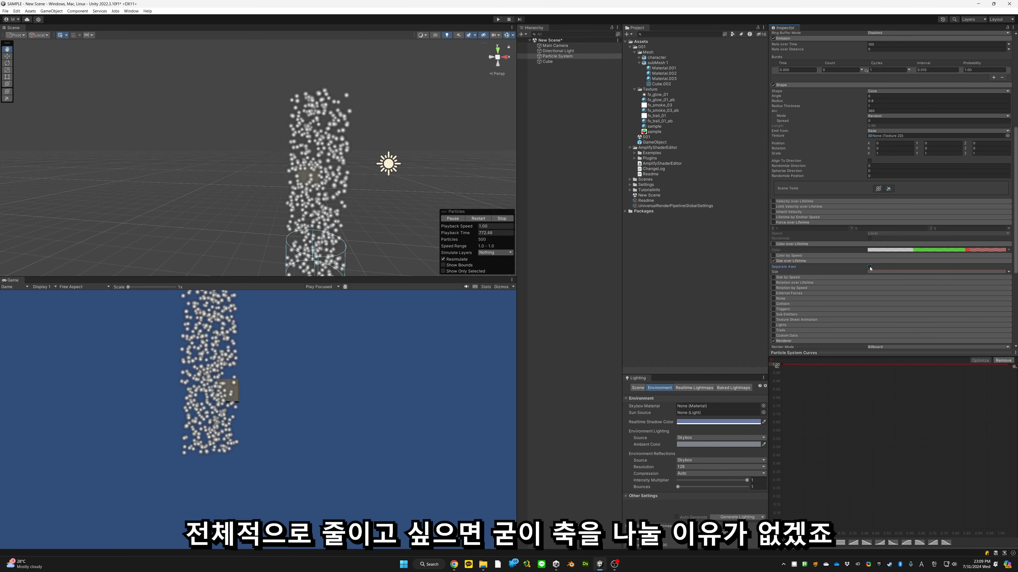
left_click(865, 543)
scroll(340, 190, "up", 3)
middle_click_drag(350, 208, 328, 153)
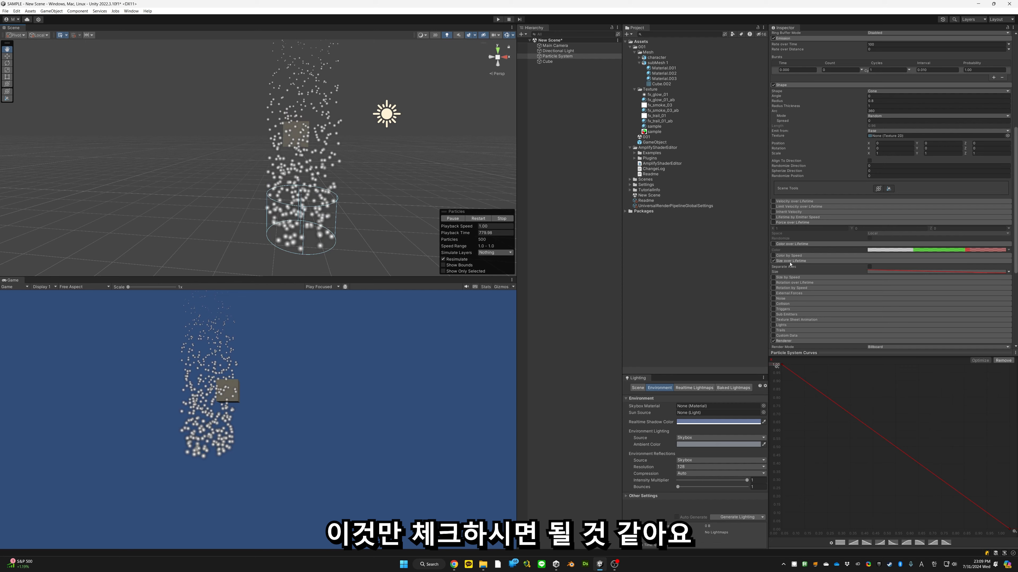
Step: Disable Size over Lifetime and check the Size by Speed module's settings, leaving that module off
left_click(773, 261)
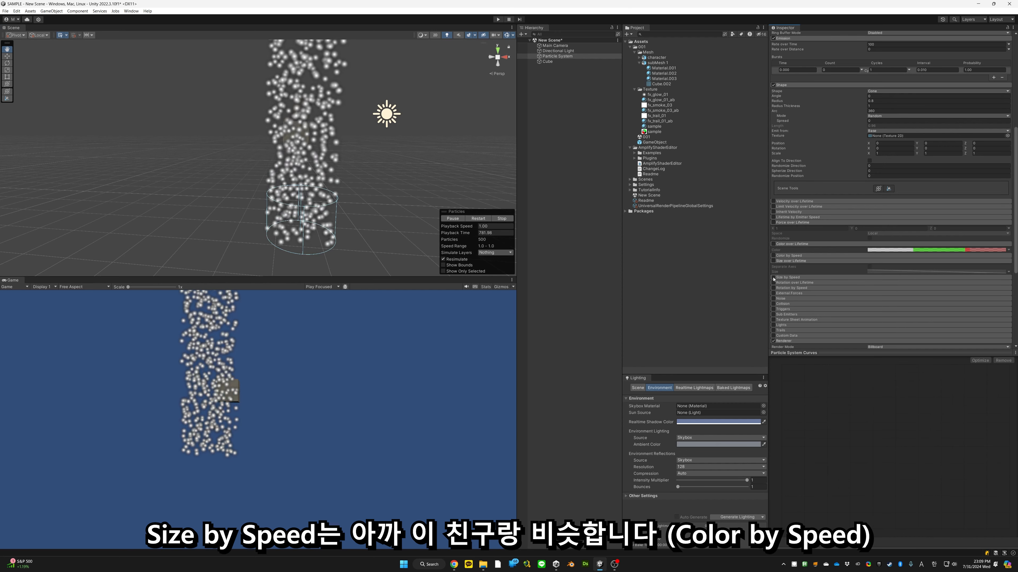
left_click(774, 277)
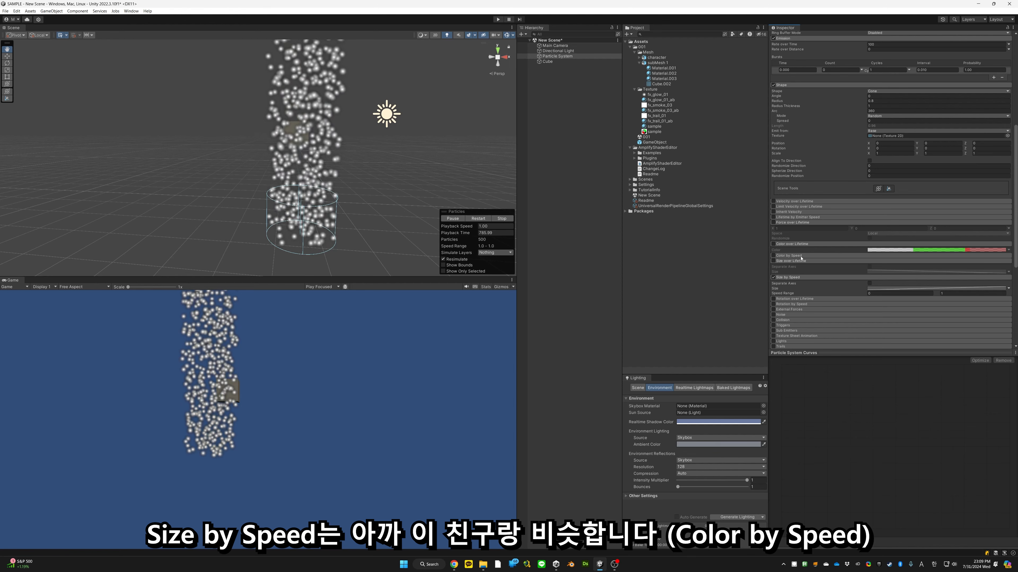
left_click(773, 278)
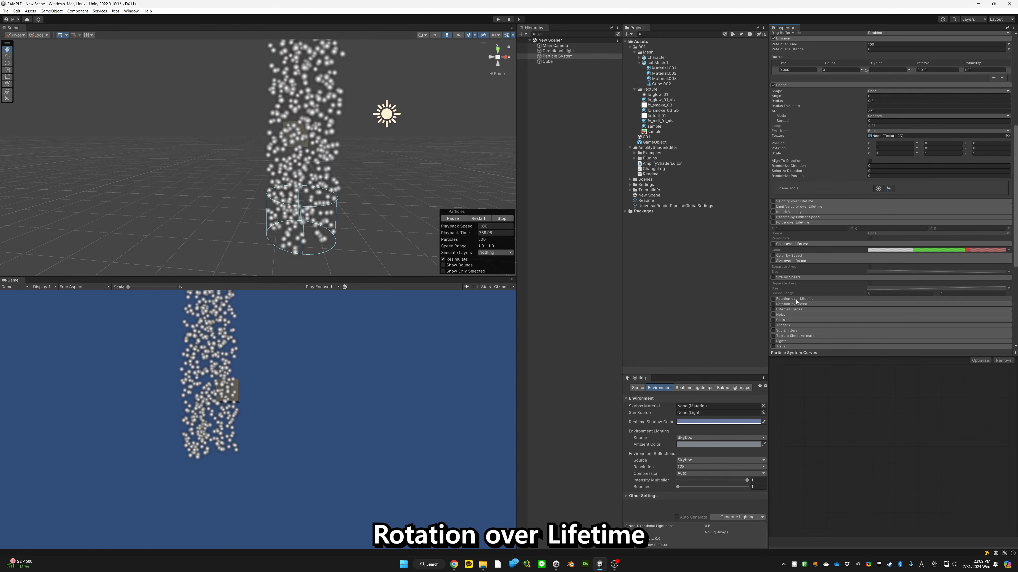
Step: Enable Rotation over Lifetime and assign the sample material to the particle renderer
left_click(773, 299)
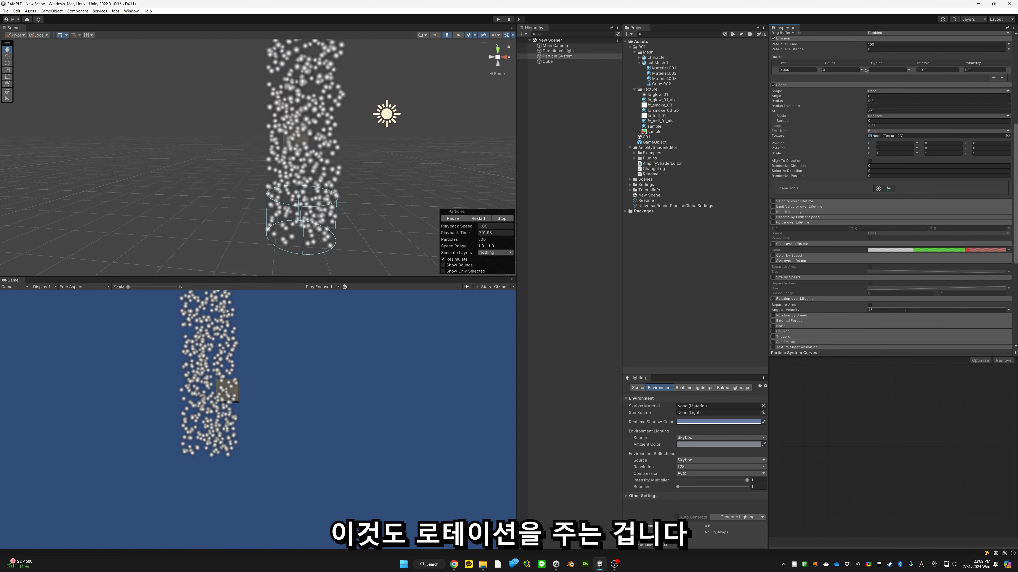
scroll(900, 311, "down", 10)
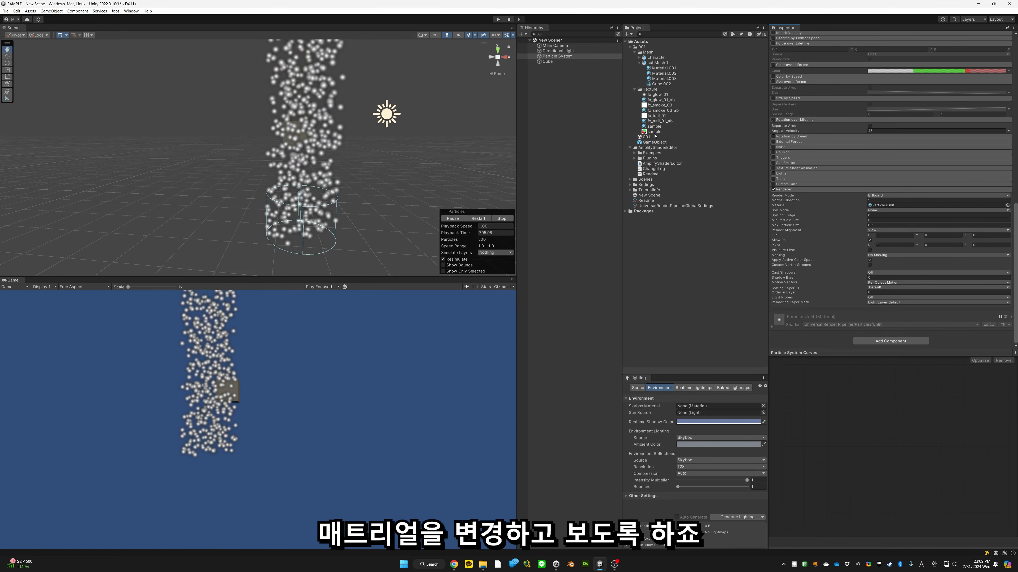
left_click_drag(653, 128, 881, 205)
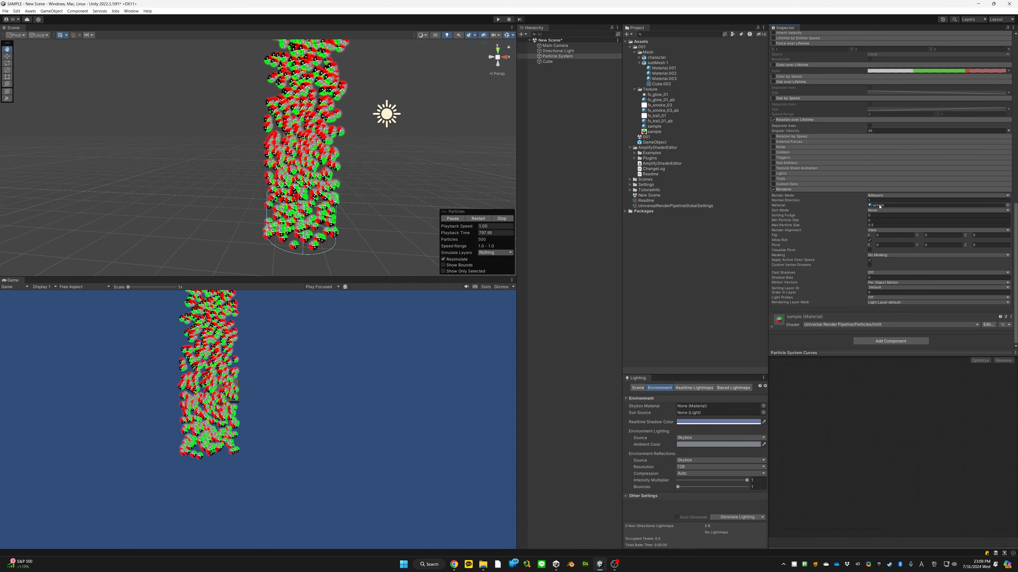
Step: Set the particle system's Start Size to 1 and its Start Lifetime to 1
mouse_move(387, 161)
right_mouse_down()
mouse_move(378, 161)
mouse_move(384, 148)
right_mouse_up()
key("w")
key("s")
key("q")
key("s")
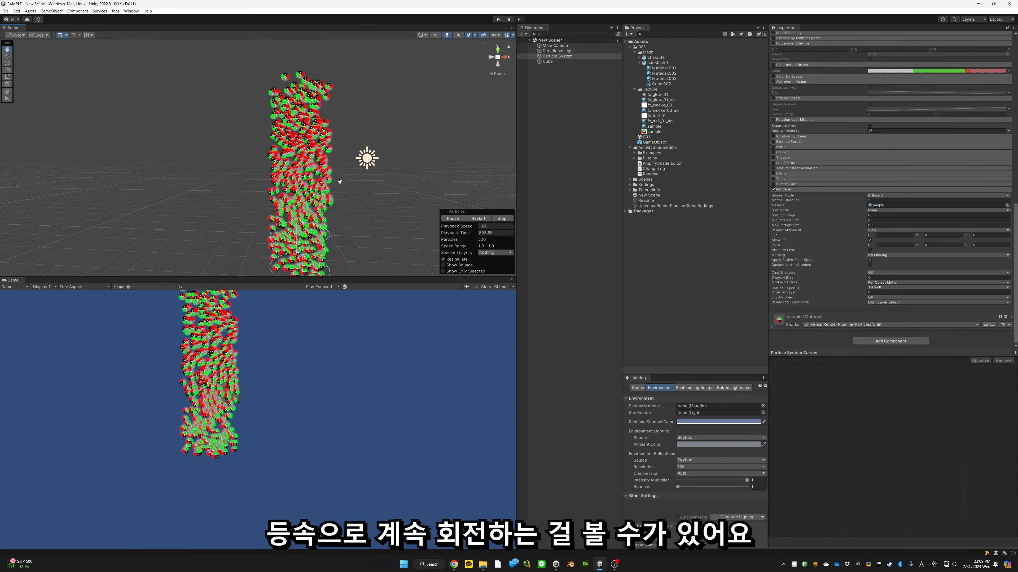
scroll(915, 123, "up", 15)
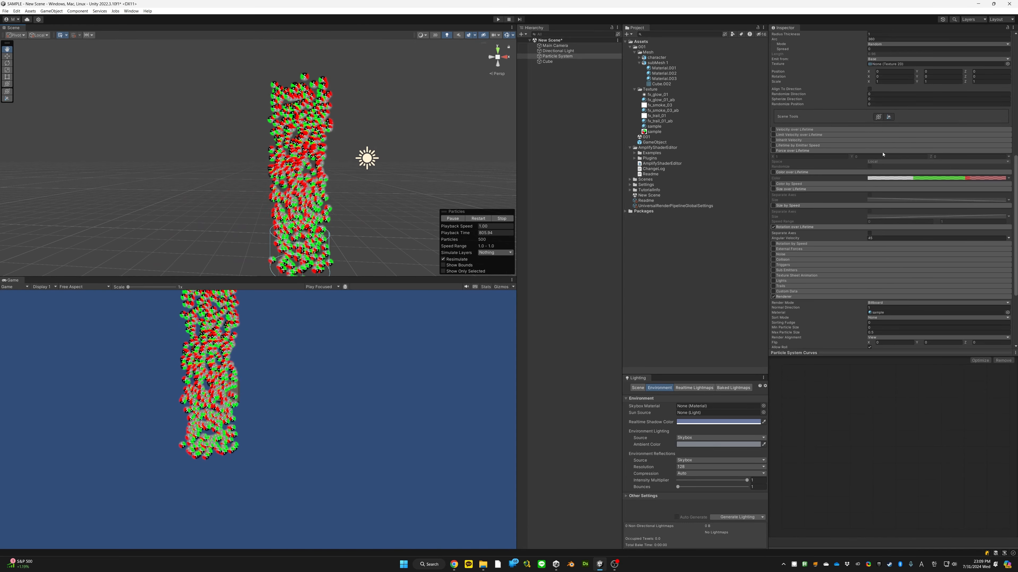
left_click(890, 108)
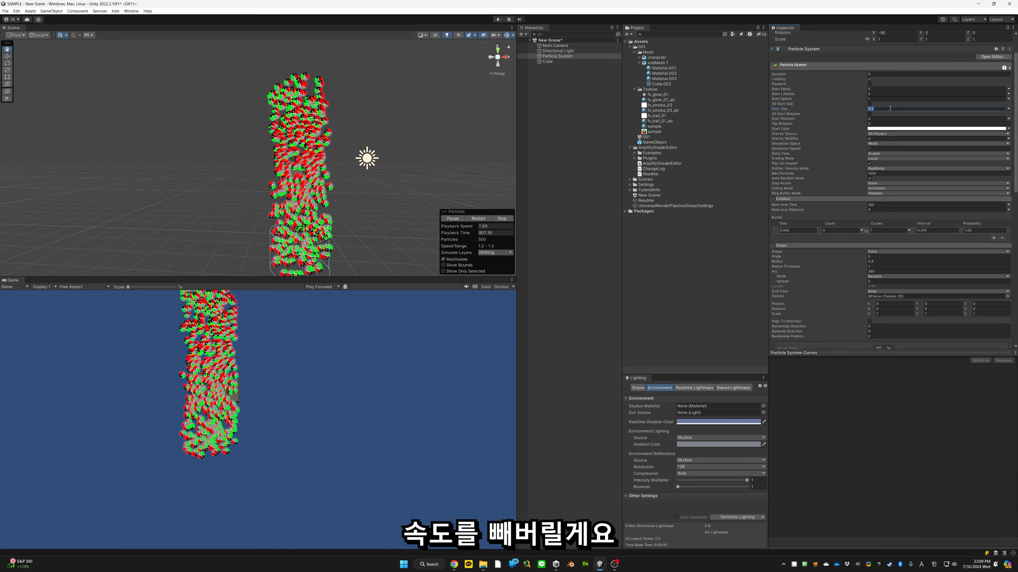
type("1")
left_click(887, 94)
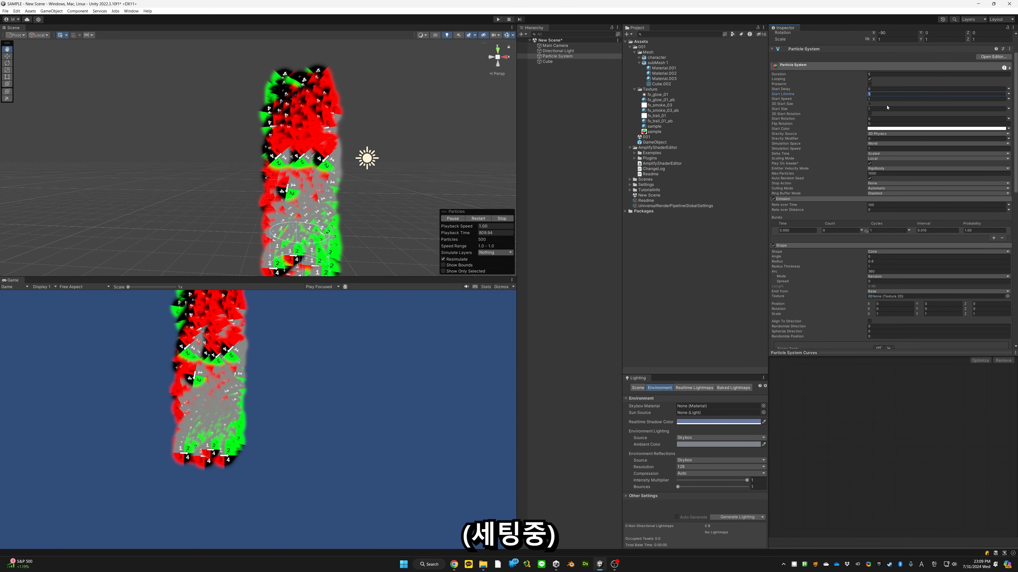
type("1")
left_click(876, 109)
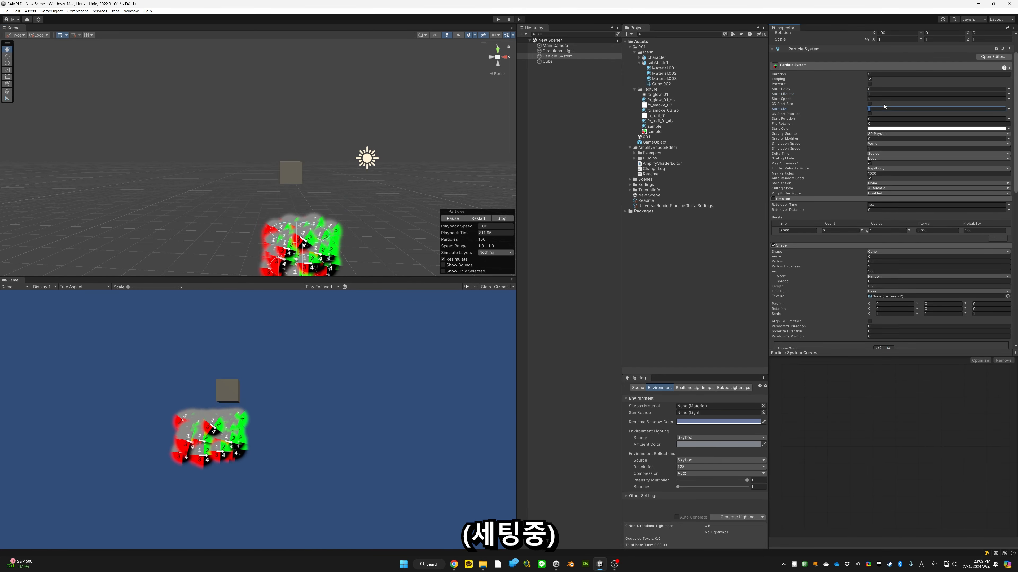
Step: Turn off the Shape module, collapse the Shape and Emission settings, and limit Max Particles to 1
left_click(773, 246)
left_click(784, 246)
left_click(791, 199)
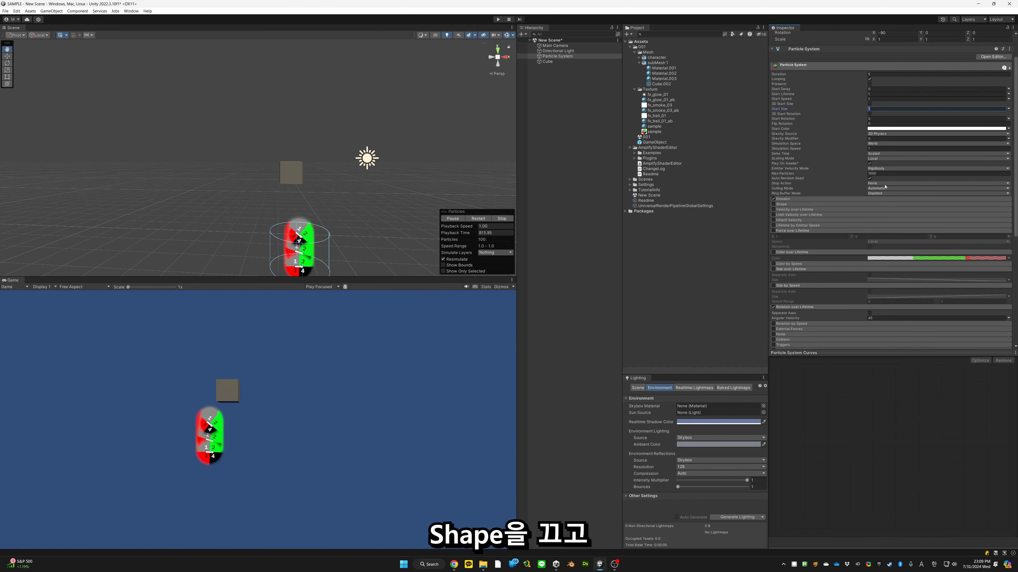
left_click(880, 174)
type("1")
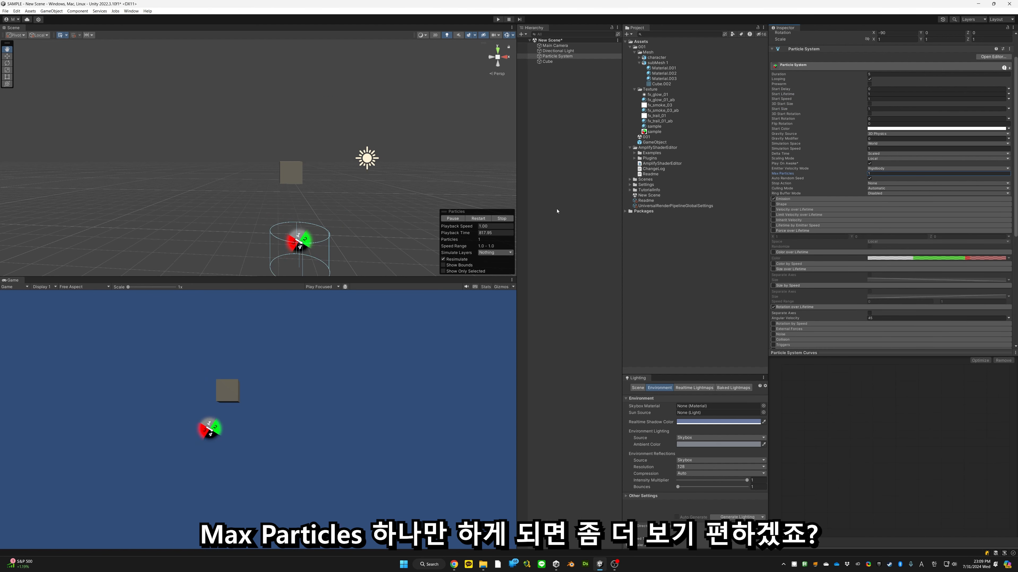
Step: Set the Rotation over Lifetime angular velocity to -120
key("w")
right_click_drag(359, 216, 362, 221)
key("q")
key("s")
key("q")
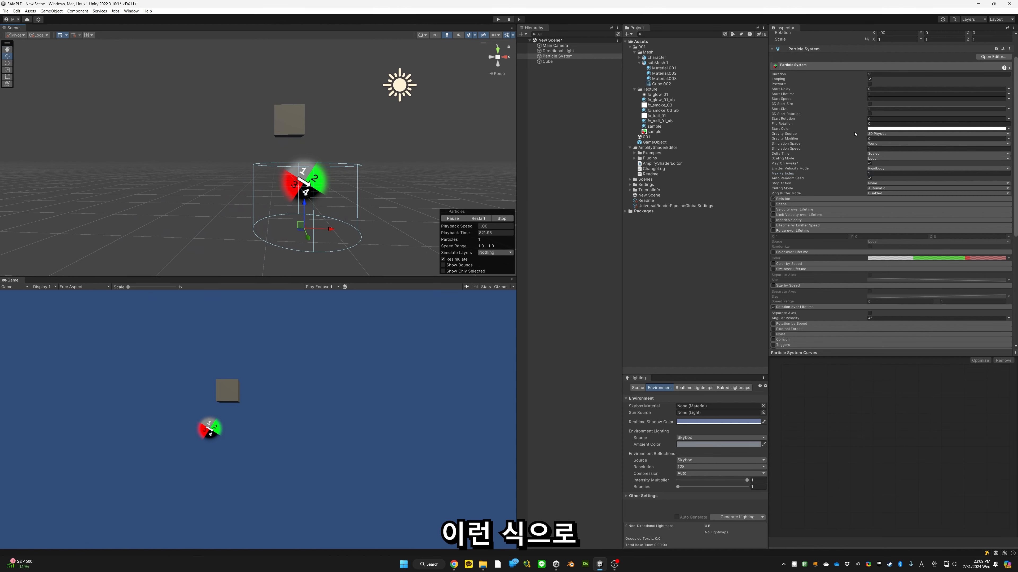
left_click(877, 318)
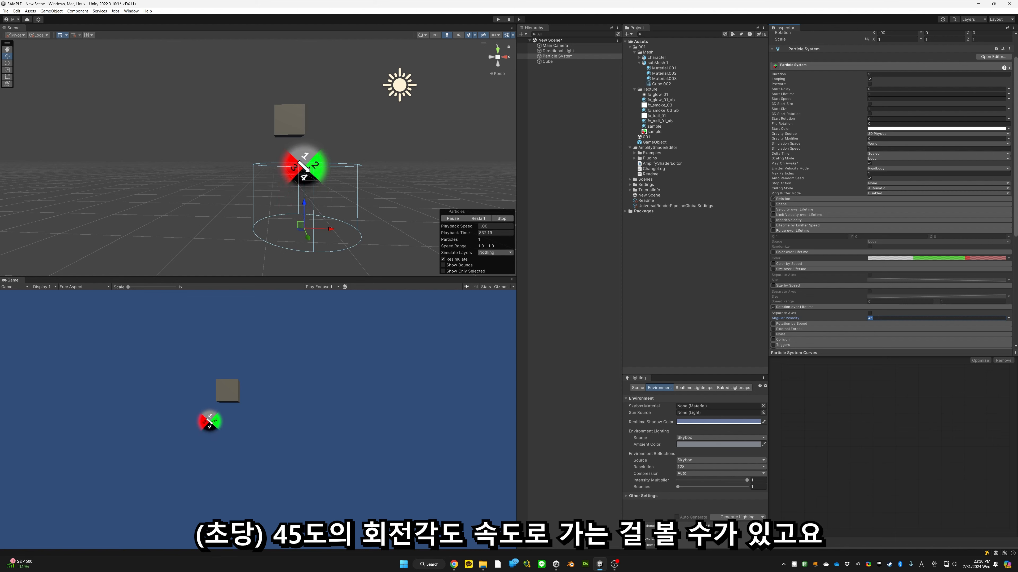
type("60")
key("Return")
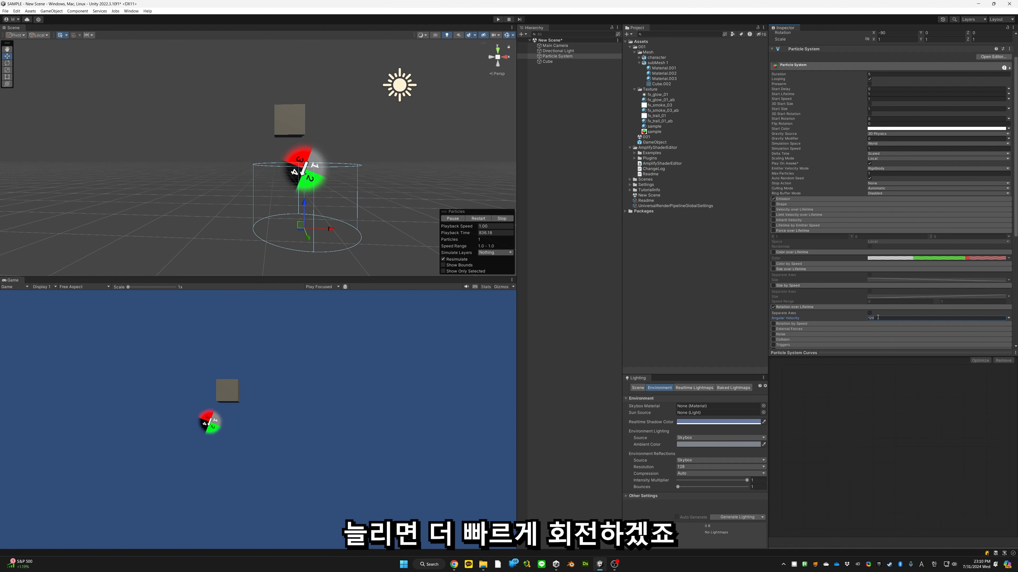
key("Return")
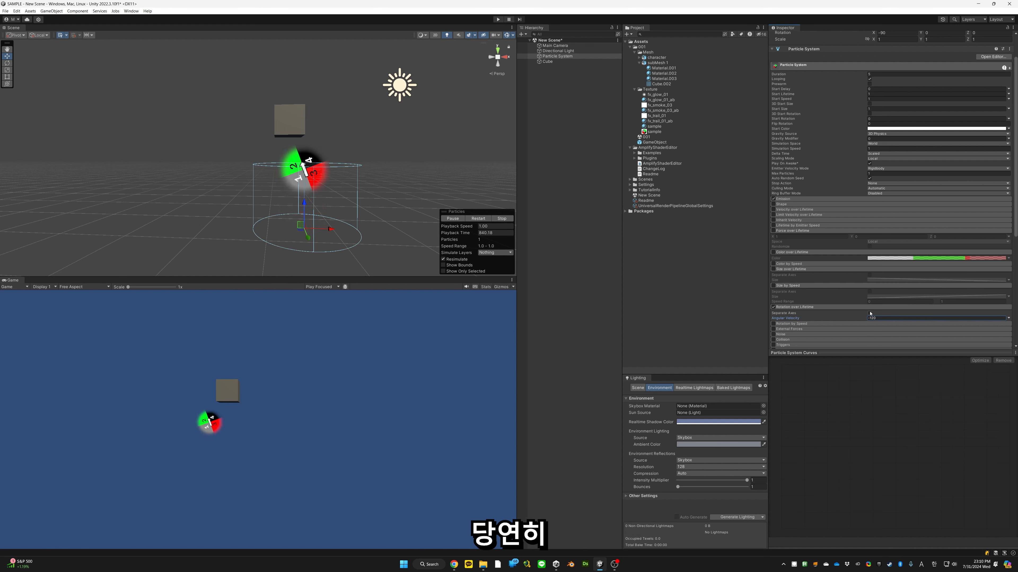
Step: Try Rotation over Lifetime with separate axes, adding X rotation and 120 on Y, and turn separate axes off again
left_click(870, 313)
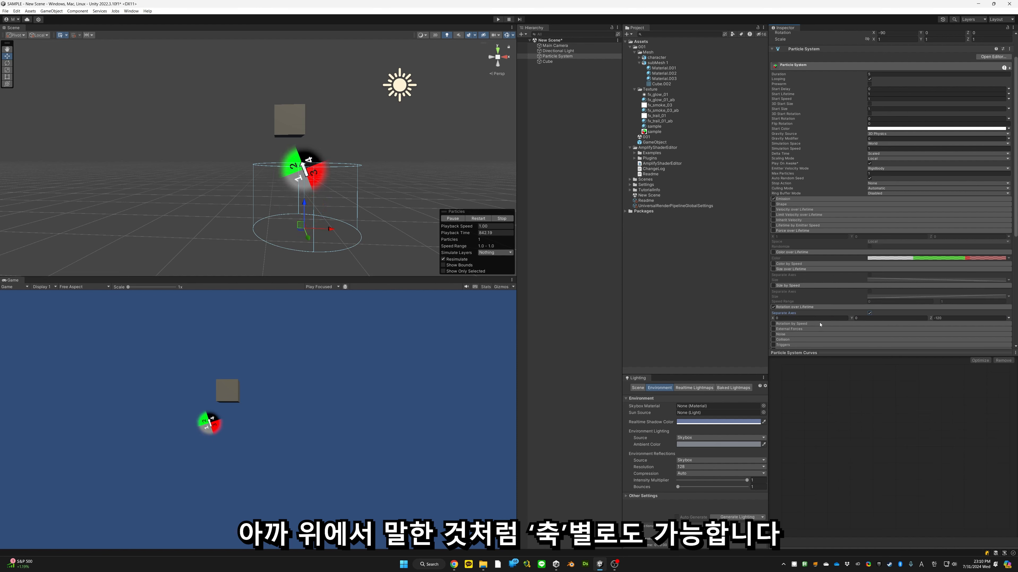
left_click(812, 318)
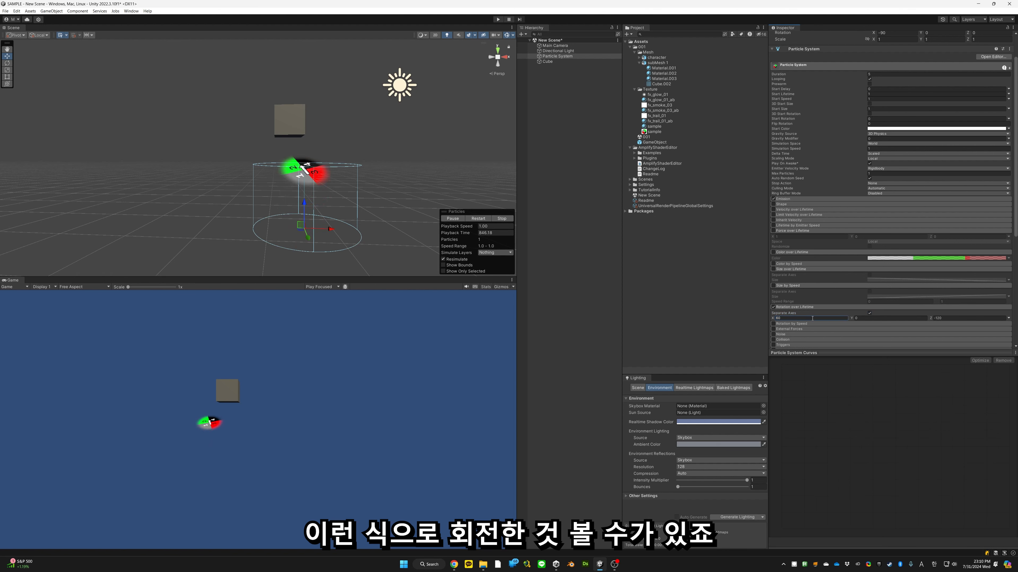
left_click(874, 318)
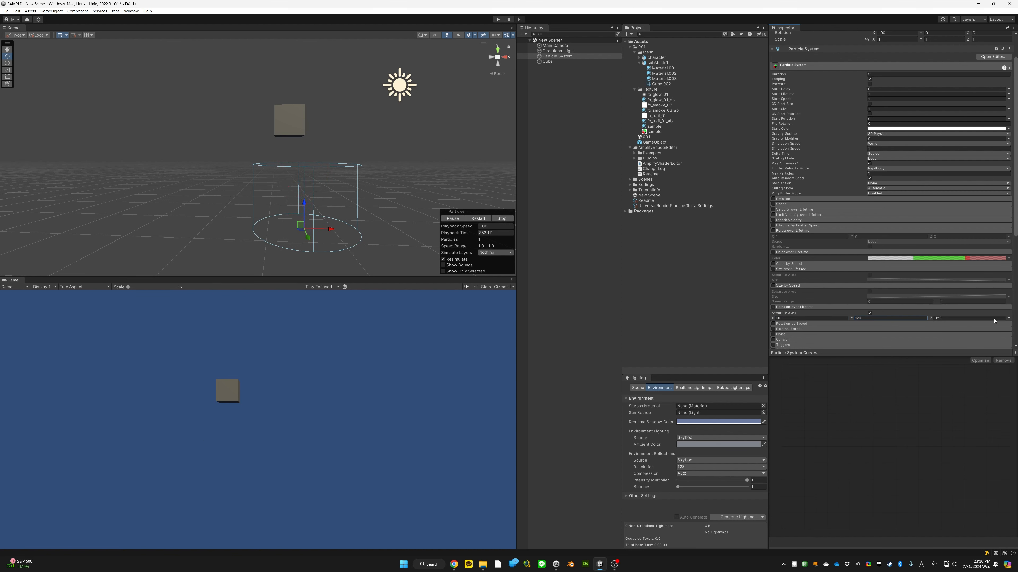
left_click(869, 314)
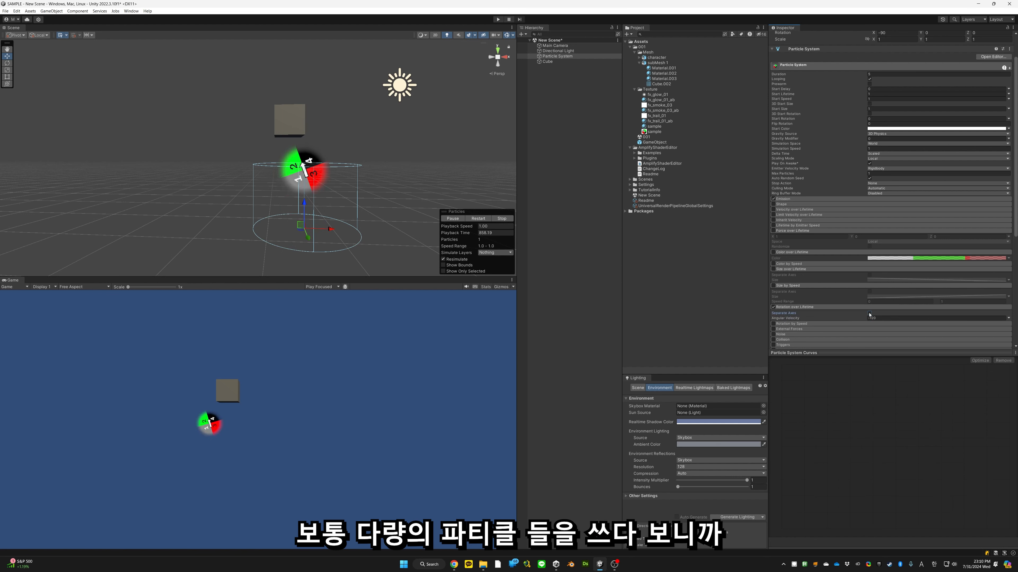
Step: Make the Rotation over Lifetime angular velocity random between two constants, 120 and -120
left_click(1008, 318)
left_click(971, 338)
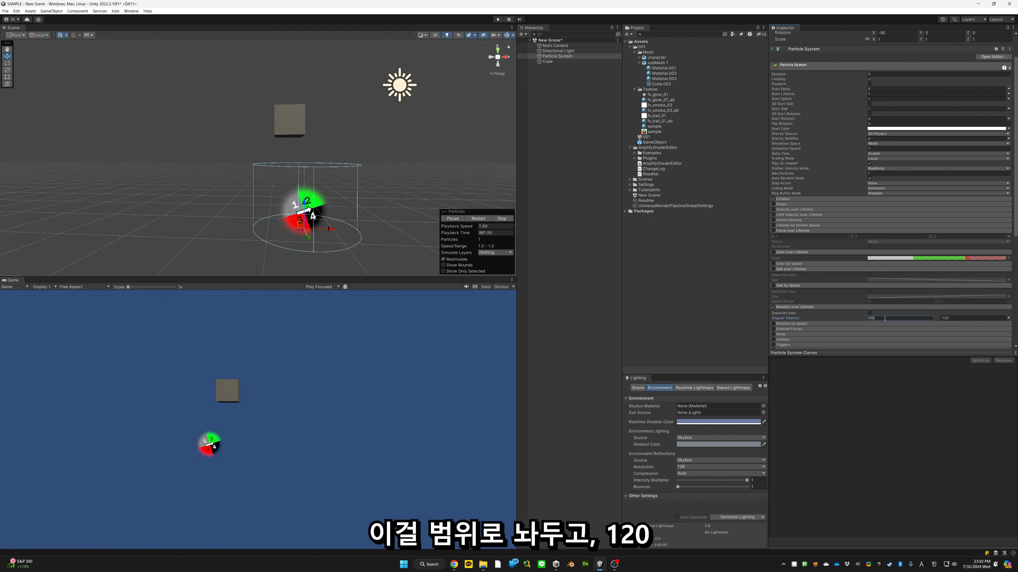
Step: Set Max Particles to 1000 and re-enable the Shape module
scroll(863, 204, "up", 3)
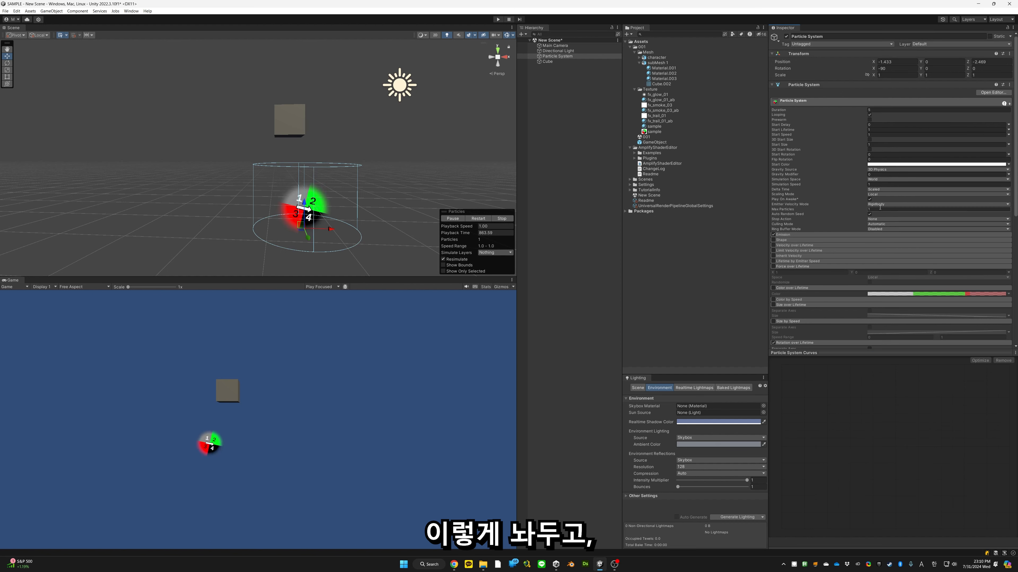
type("000")
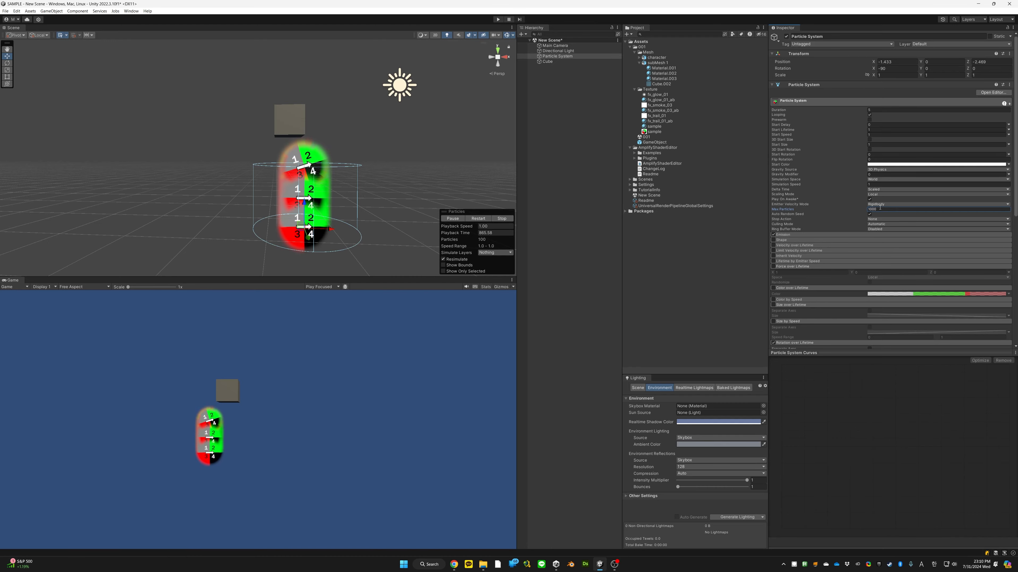
left_click(773, 240)
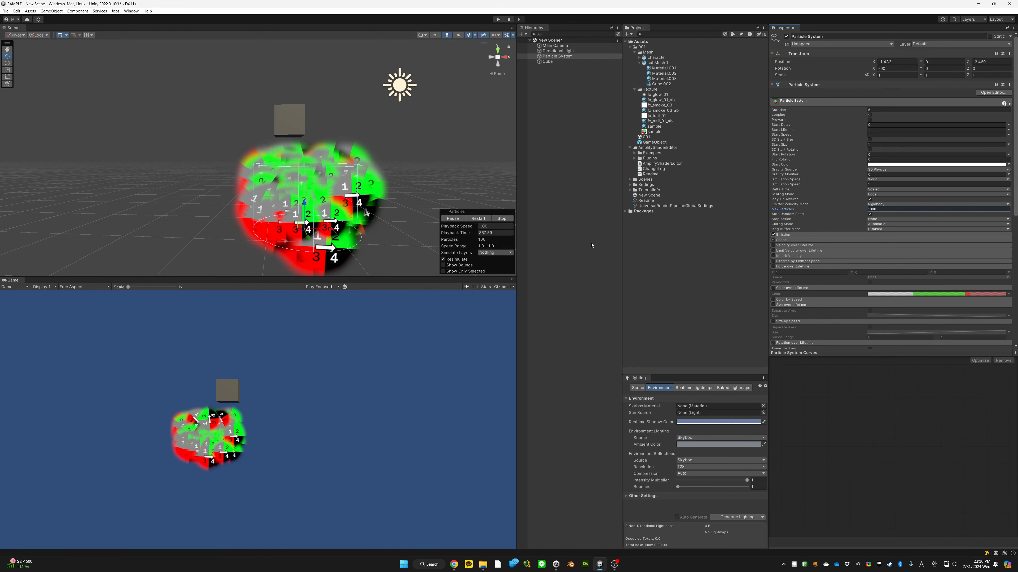
Step: Set the particles' Start Speed to 3 and their Start Size to 0.5
left_click(916, 135)
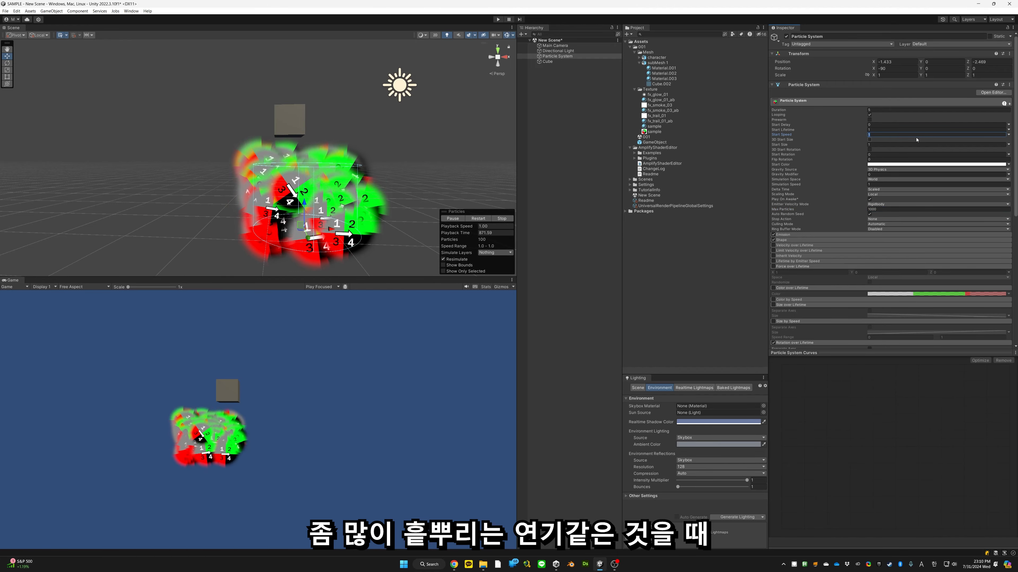
type("3")
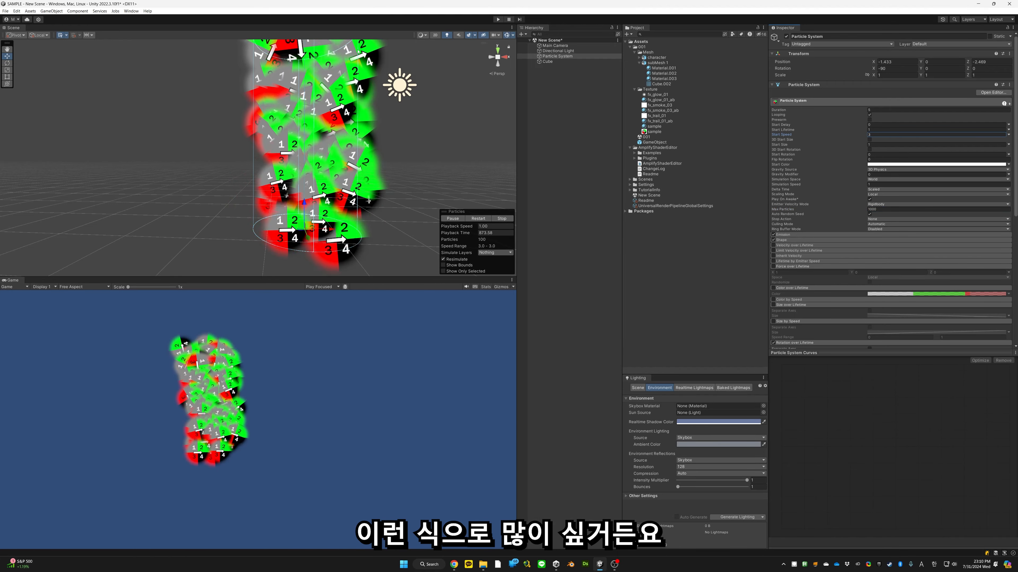
scroll(392, 131, "down", 5)
mouse_move(391, 130)
right_mouse_down()
mouse_move(391, 118)
mouse_move(391, 131)
right_mouse_up()
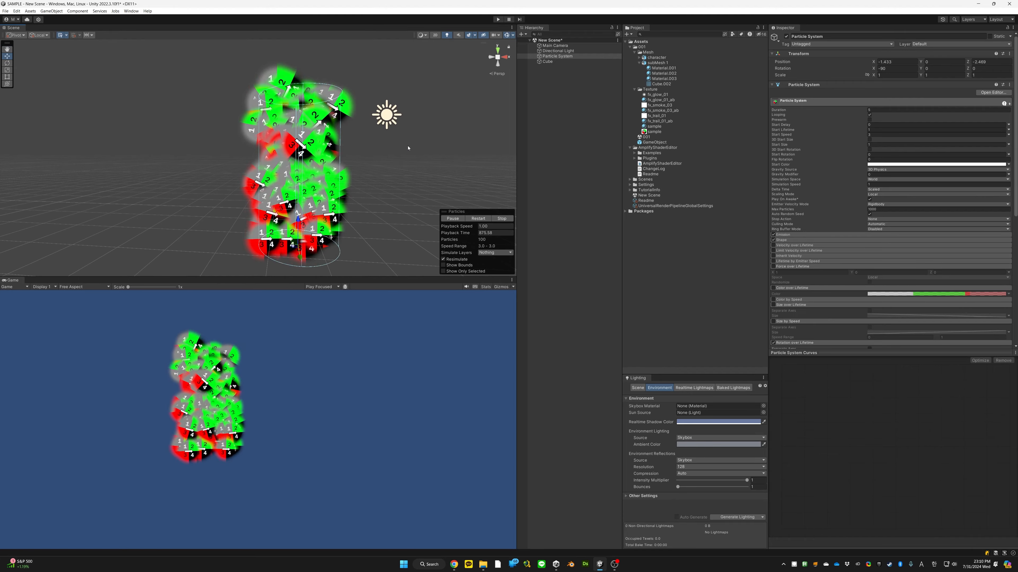
left_click(892, 145)
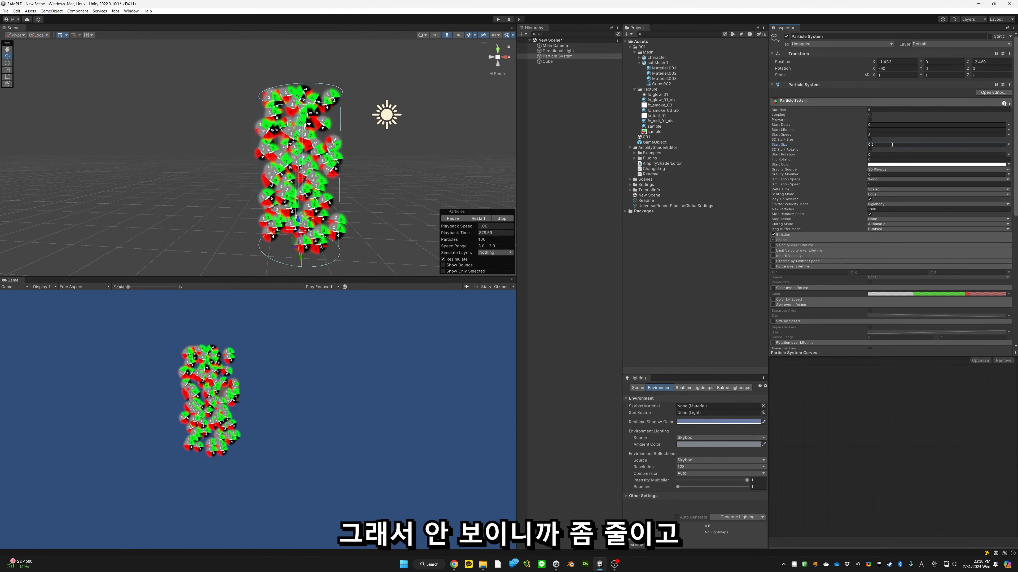
Step: Set the Shape module's cone angle to 45 and view the spreading particles
left_click(782, 240)
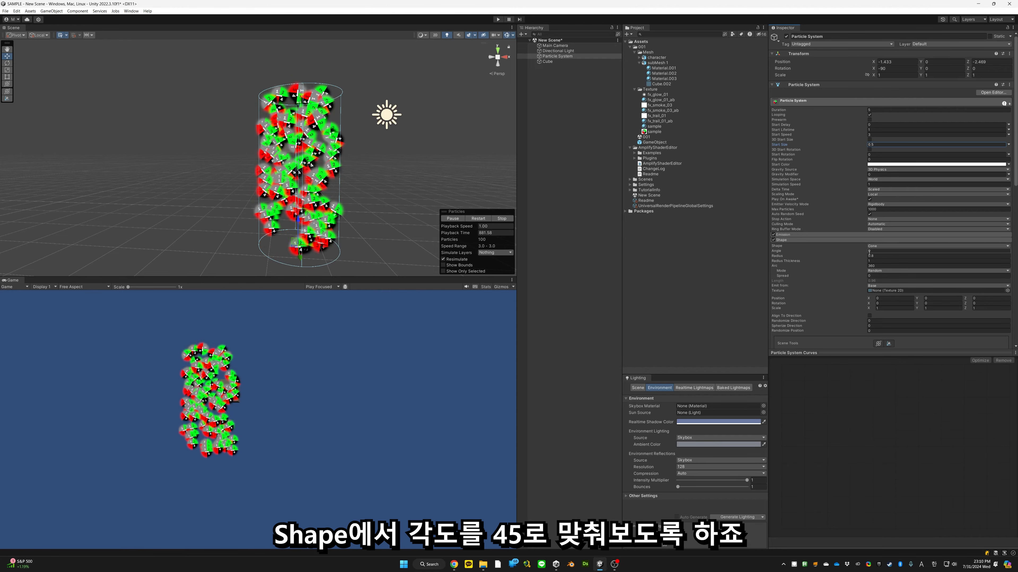
left_click(873, 251)
type("45")
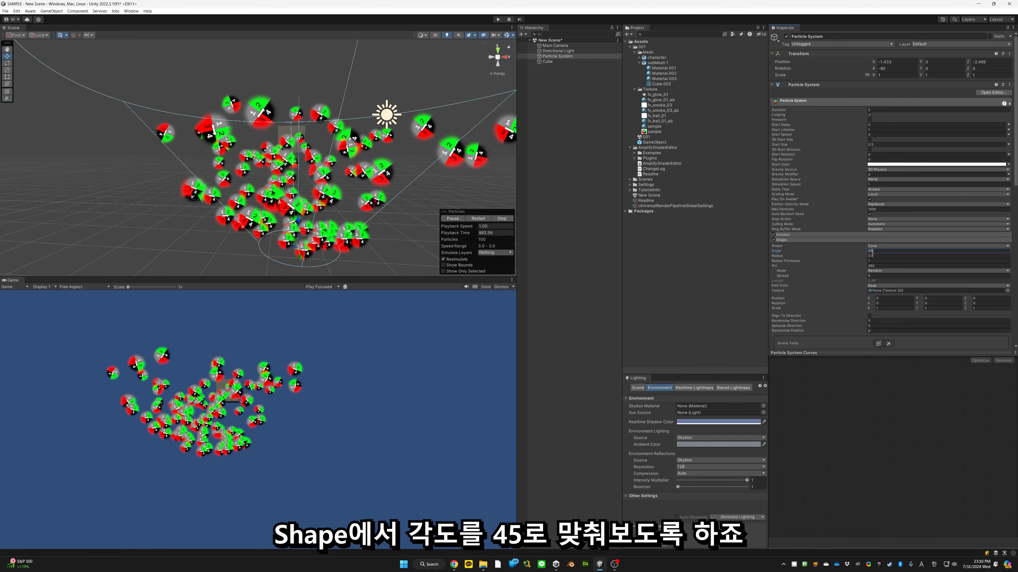
scroll(408, 170, "down", 2)
left_click_drag(408, 172, 408, 165, "alt")
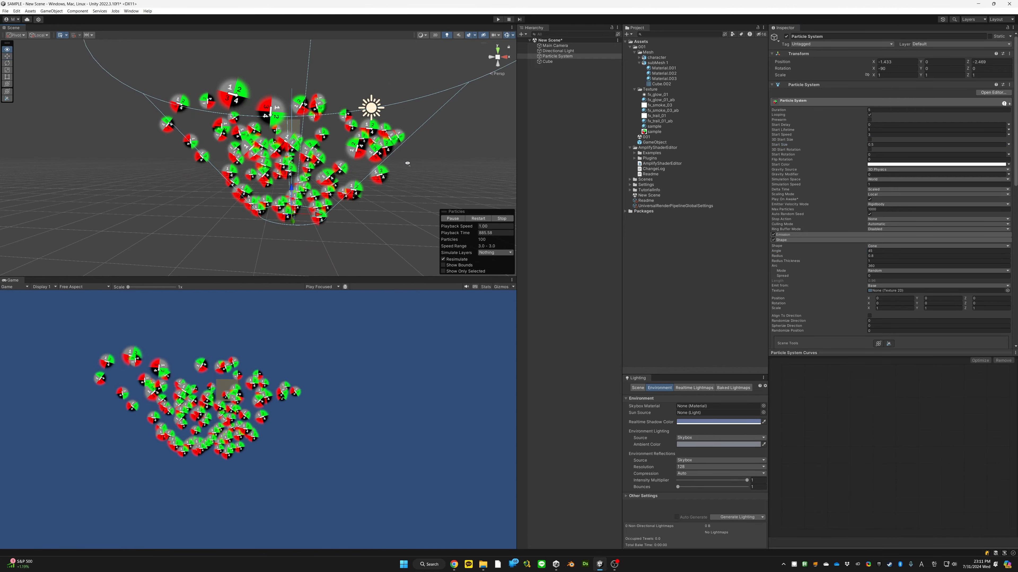
scroll(407, 164, "up", 1)
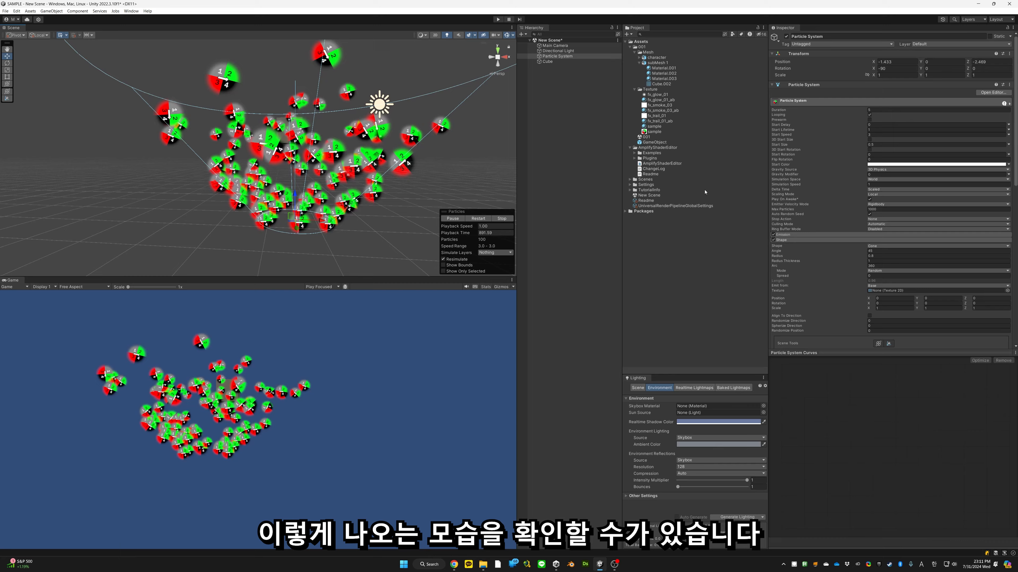
Step: Set the particles' Start Speed to 1
left_click(883, 135)
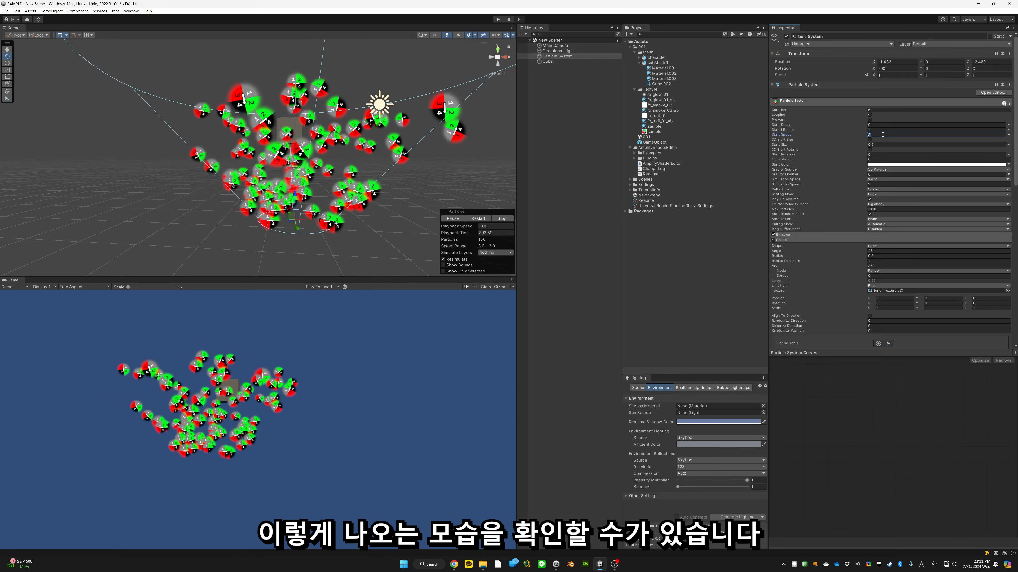
type("1")
Step: Show the Rotation over Lifetime ranges on separate axes and return to the single angular velocity
scroll(953, 233, "down", 7)
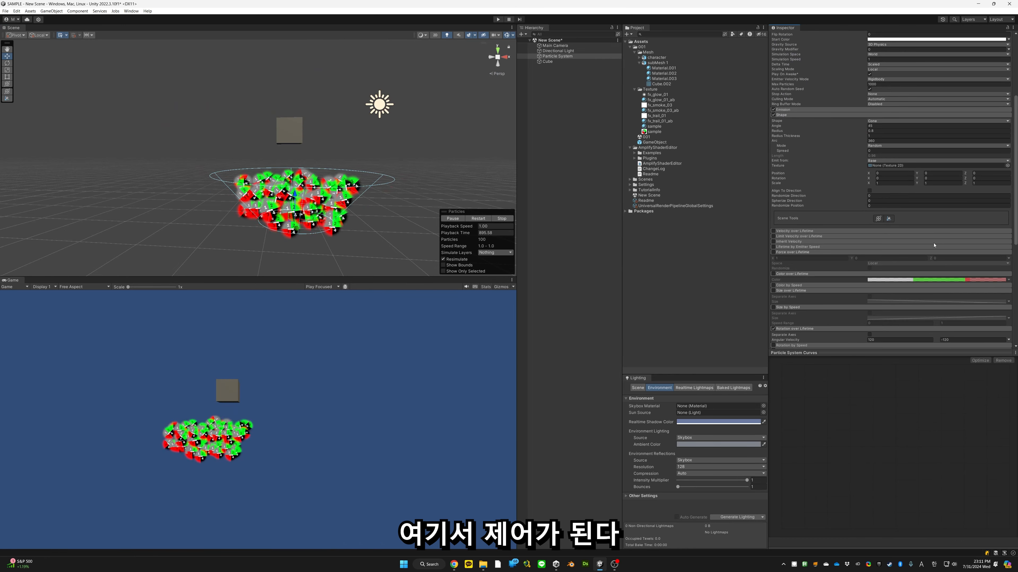
scroll(927, 335, "down", 3)
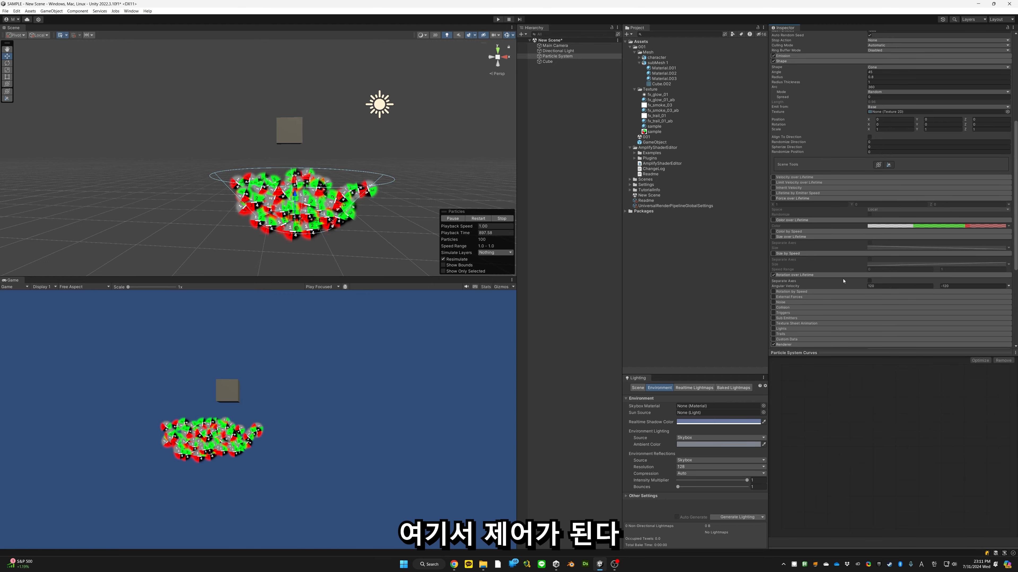
left_click(869, 281)
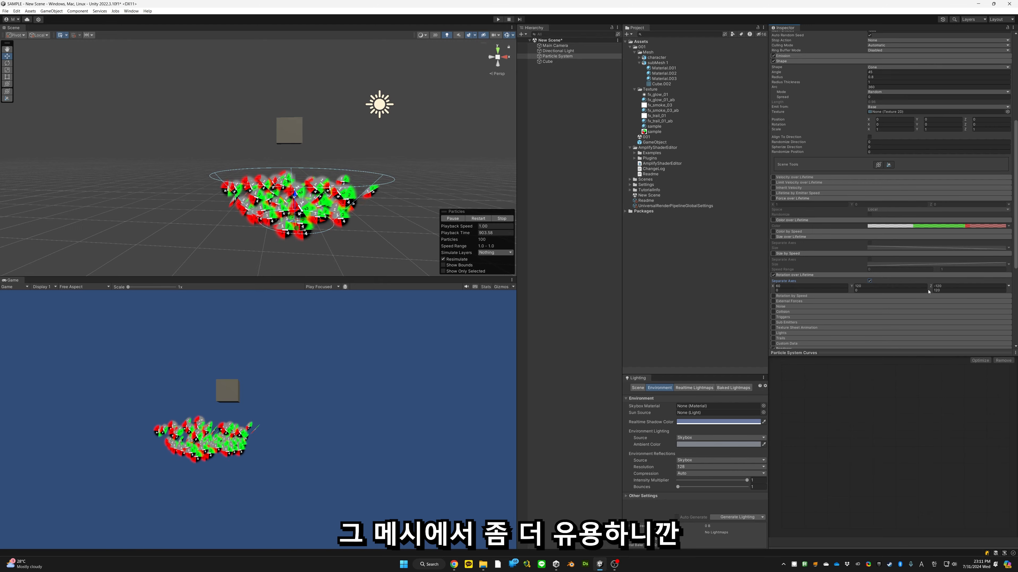
left_click(869, 281)
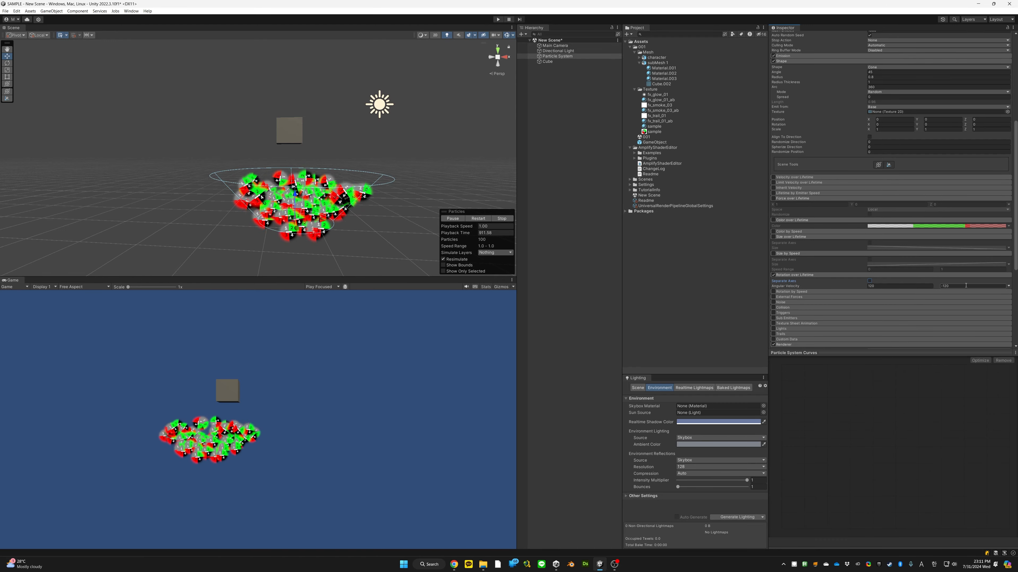
Step: Disable Rotation over Lifetime and check the Rotation by Speed module's settings, leaving that module off
left_click(773, 276)
left_click(773, 291)
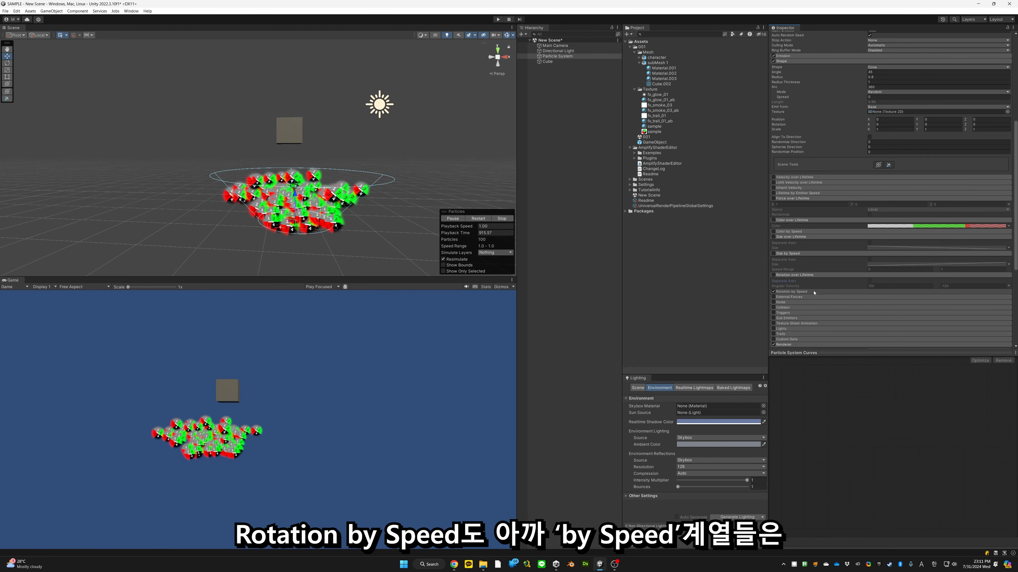
left_click(814, 293)
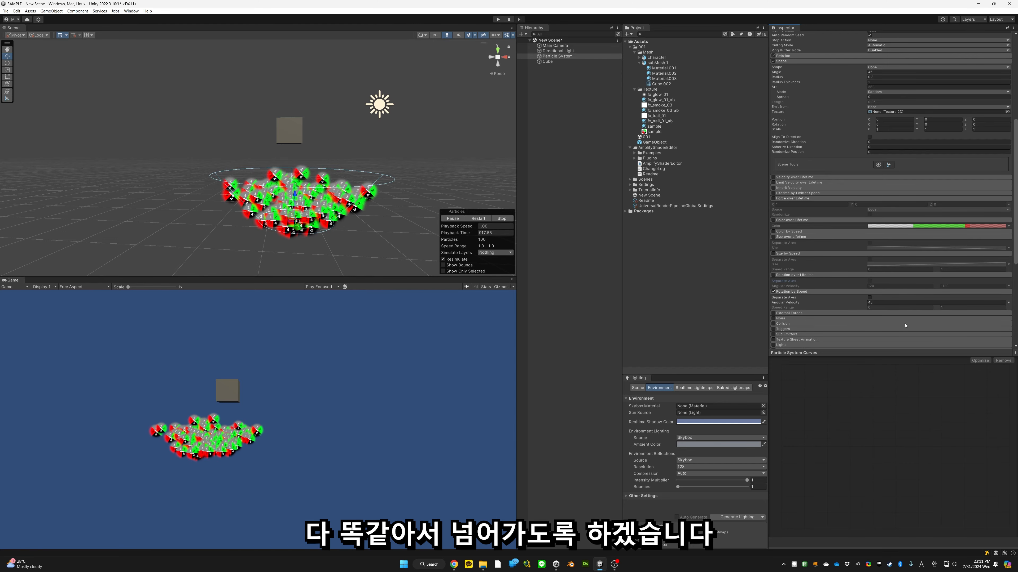
left_click(773, 292)
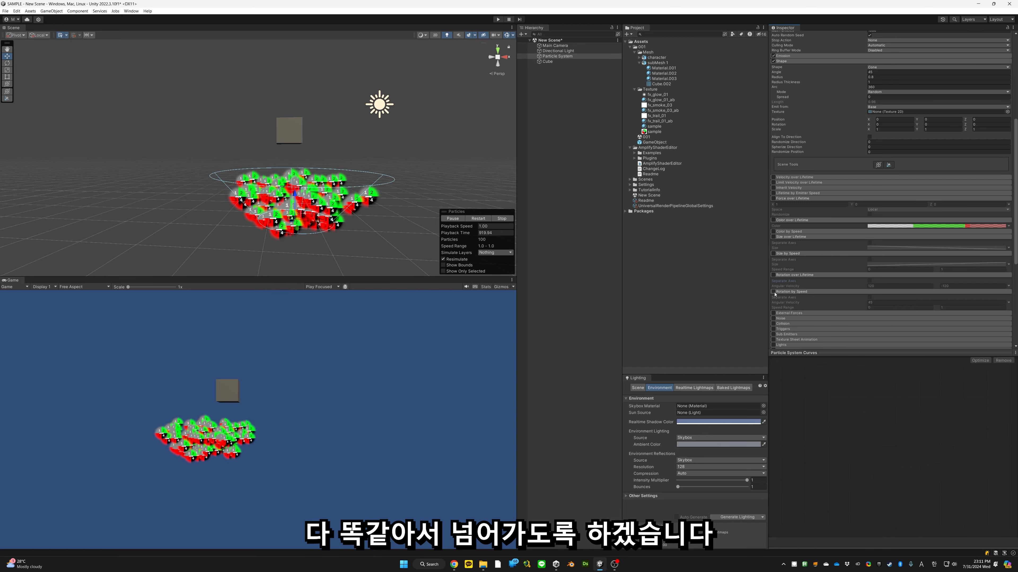
Step: Enable the External Forces module and check the available Influence Filter options
left_click(797, 313)
scroll(804, 314, "down", 2)
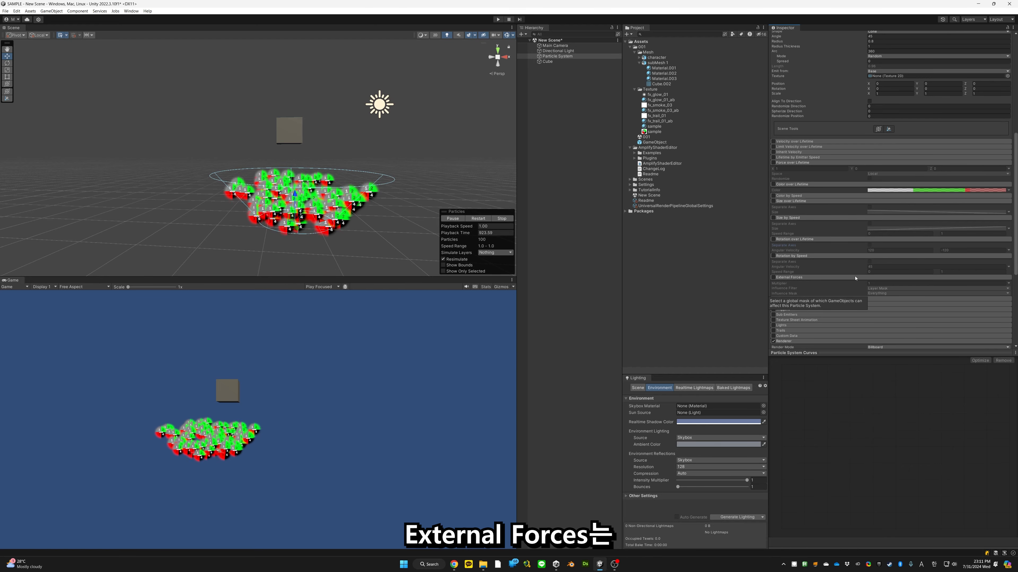
left_click(773, 278)
left_click(897, 288)
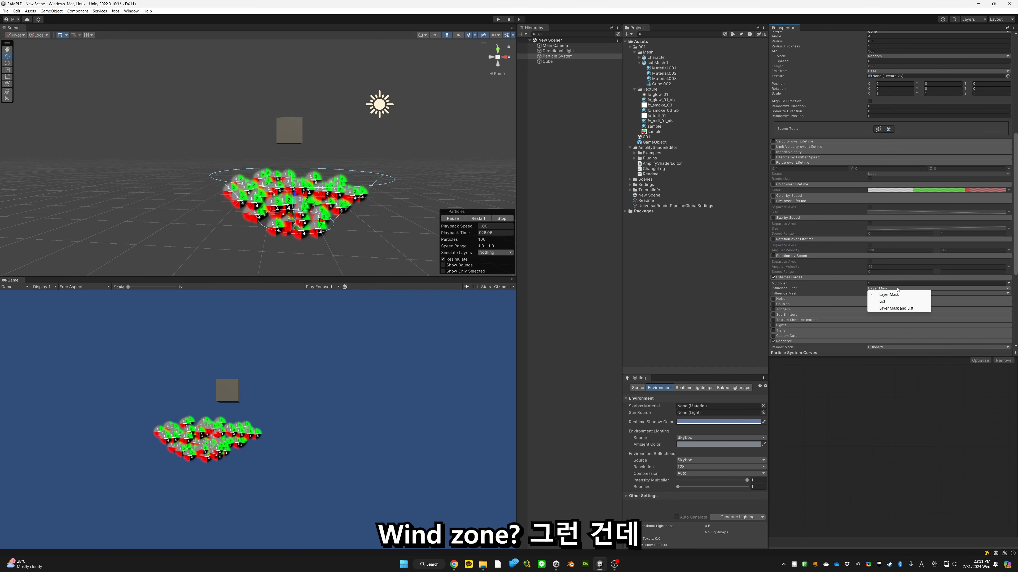
left_click(841, 287)
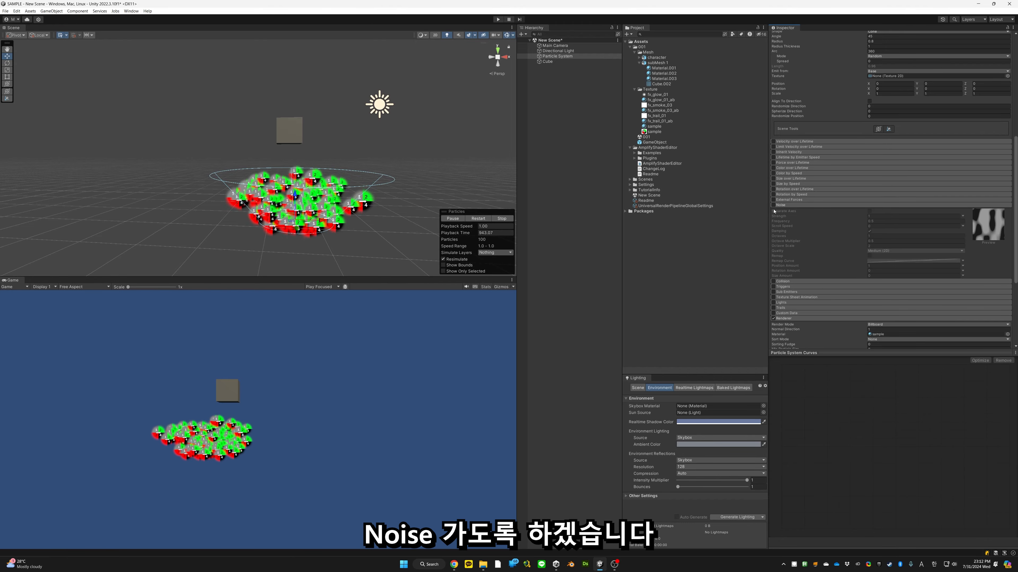
Step: Enable the Noise module and set the particles' Start Size to 0.1
left_click(774, 205)
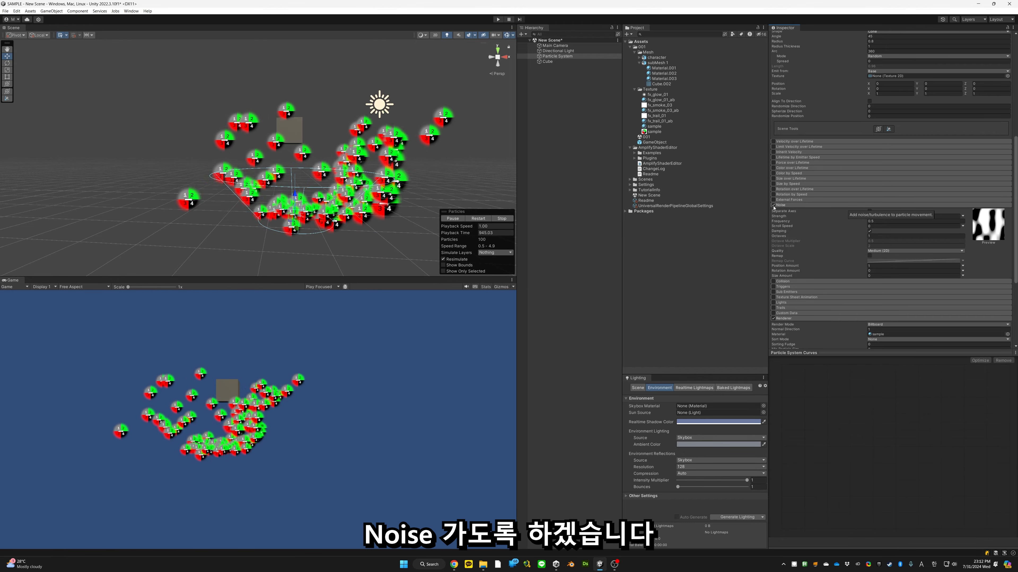
scroll(874, 200, "up", 6)
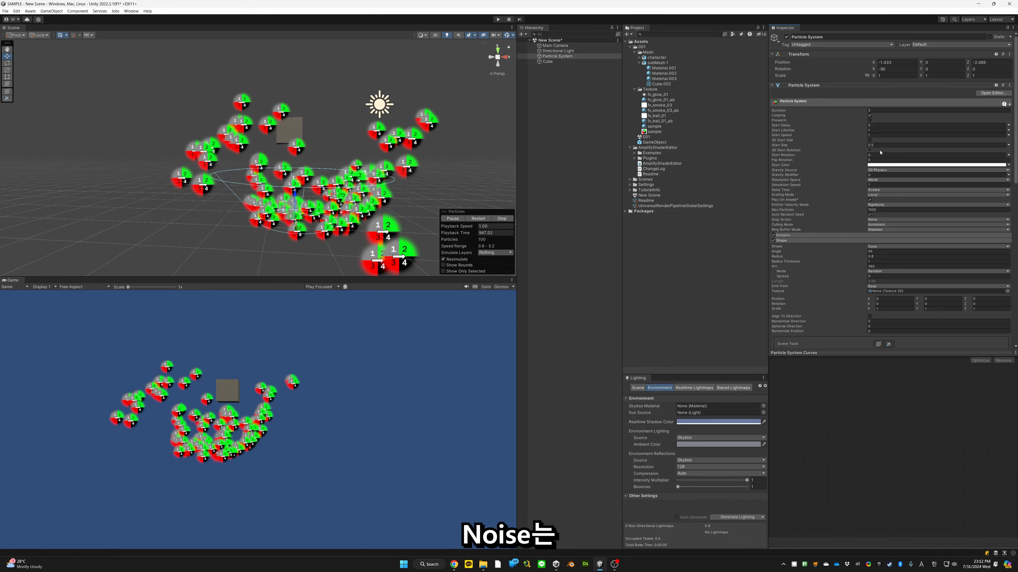
left_click(893, 145)
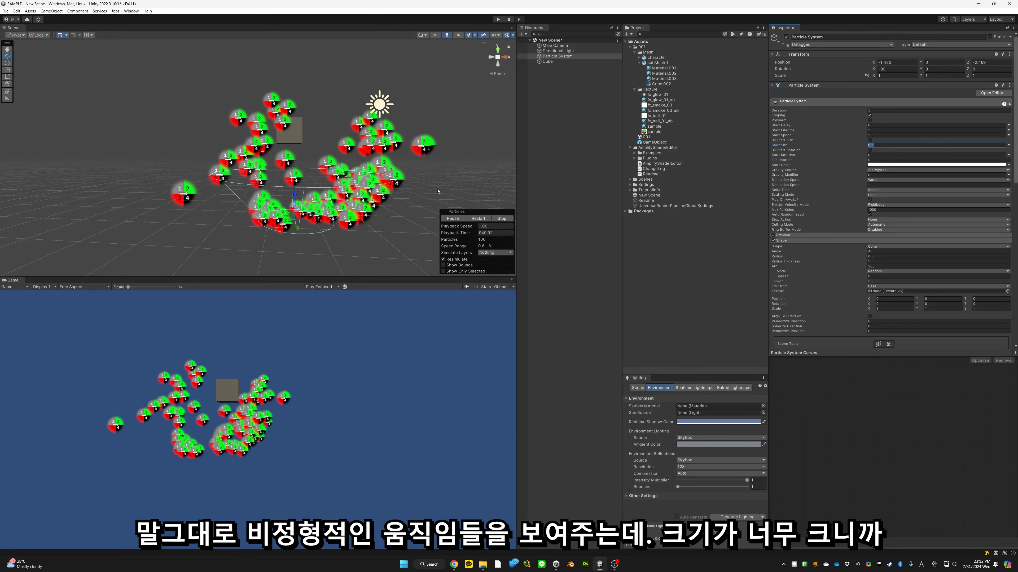
left_click_drag(361, 159, 529, 195, "alt")
left_click(893, 145)
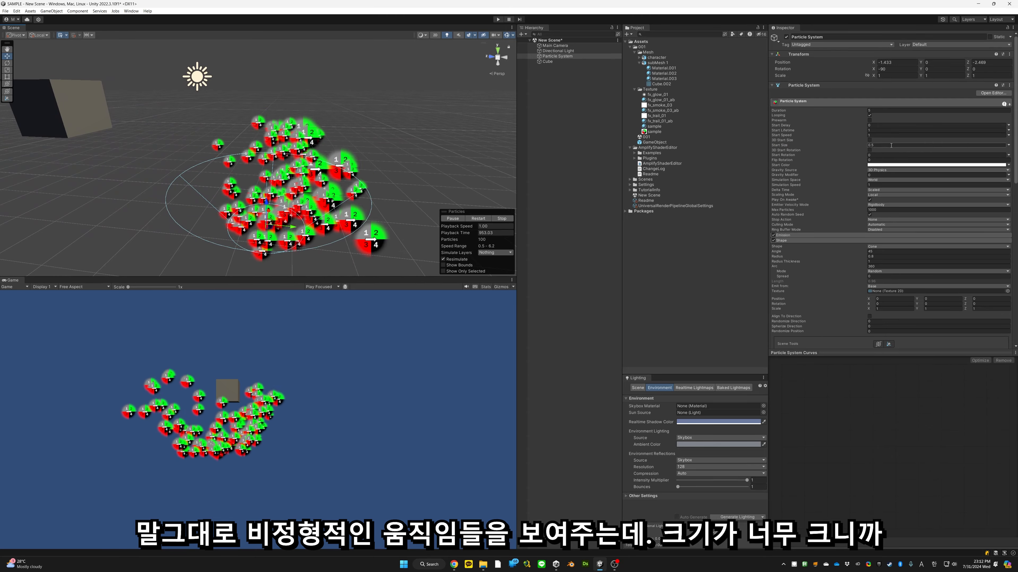
key("BackSpace")
type("0.1")
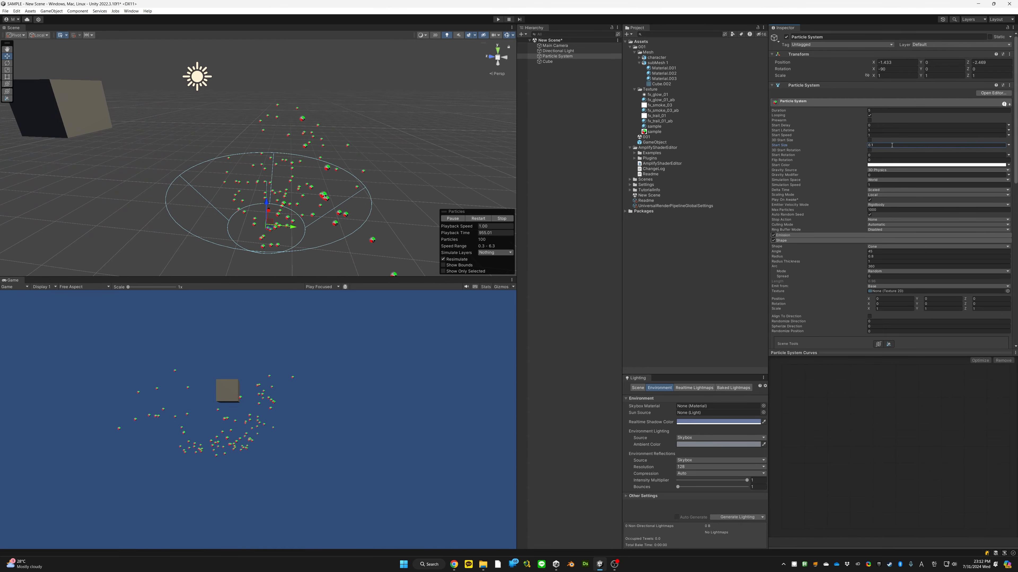
left_click_drag(467, 201, 209, 96, "alt")
right_click_drag(209, 96, 201, 96)
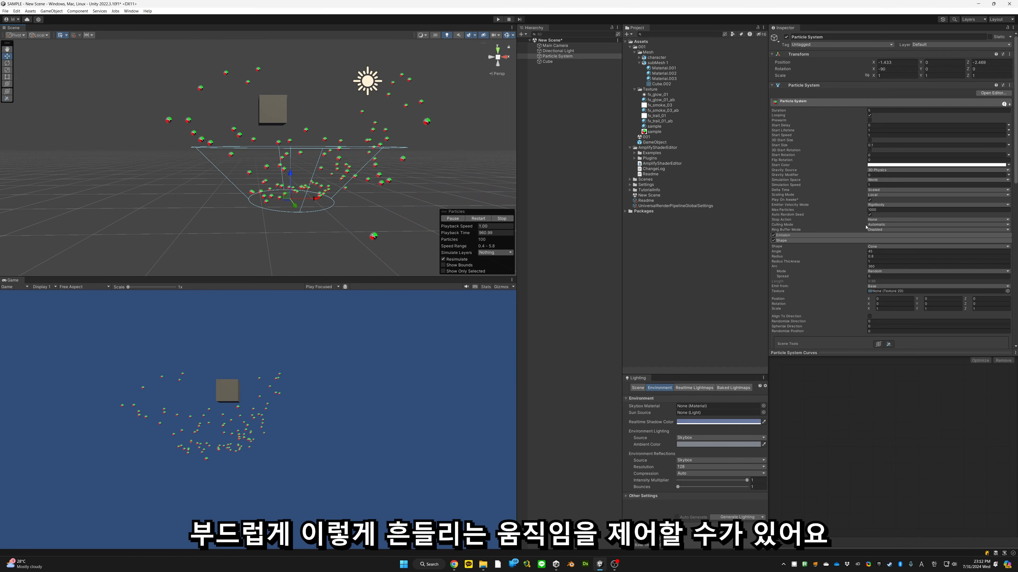
Step: Try the Noise module's Strength at 0.1 and 2, and return it to 1
scroll(840, 227, "down", 8)
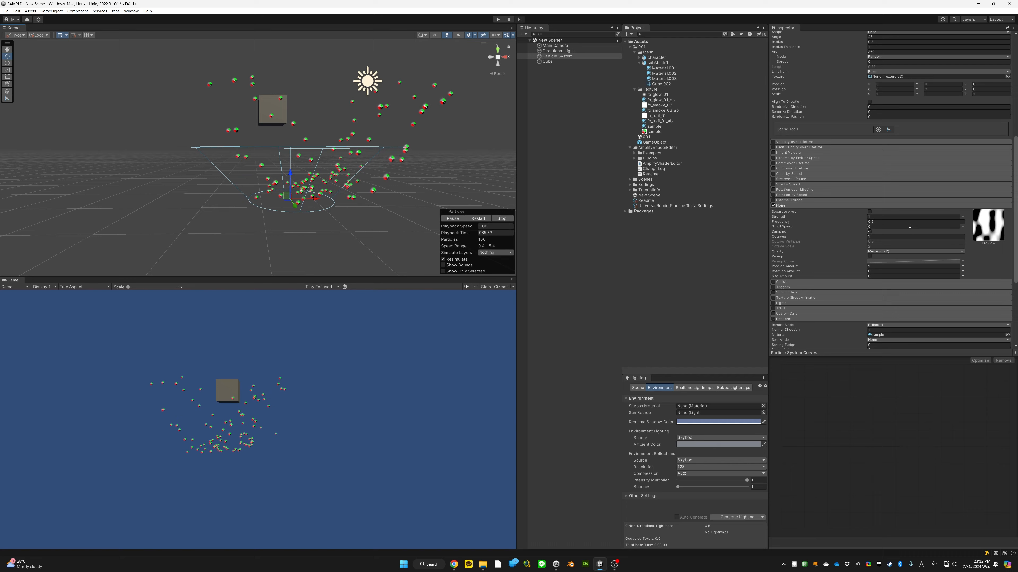
left_click(874, 217)
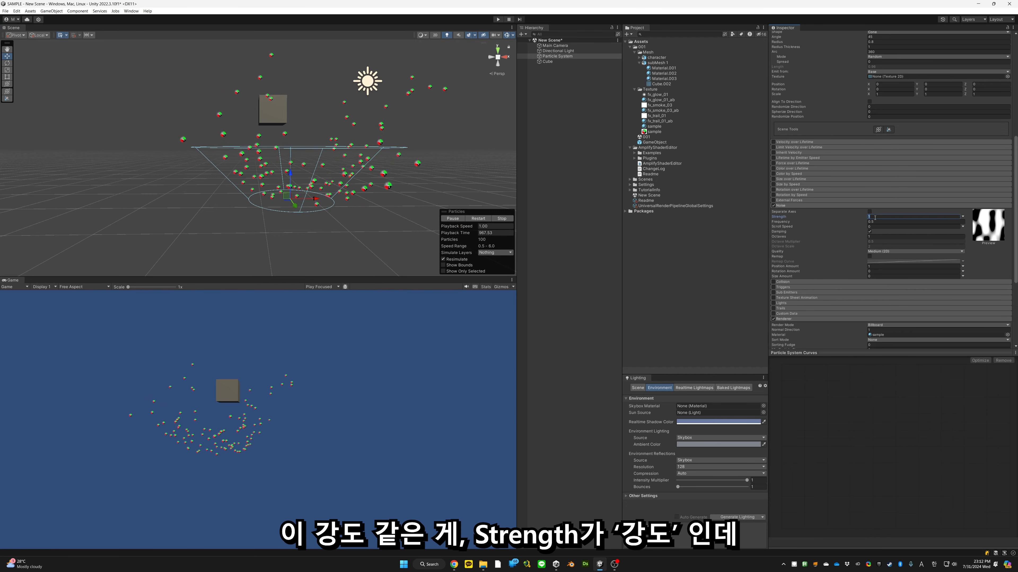
type("0.1")
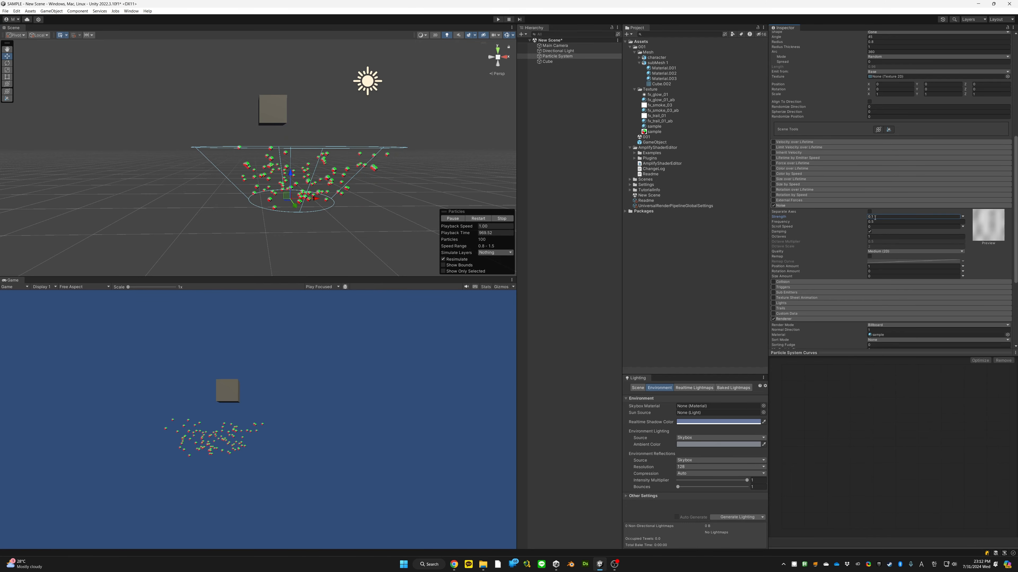
type("2")
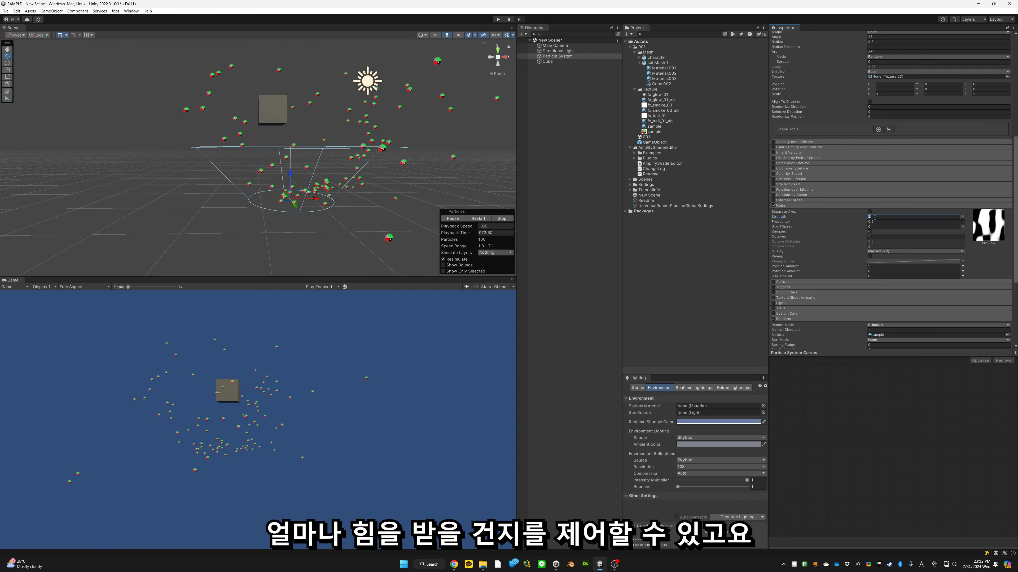
type("1")
Step: Switch the Noise Strength to Curve, apply the linear falling preset and set the curve's maximum to 5
left_click(962, 216)
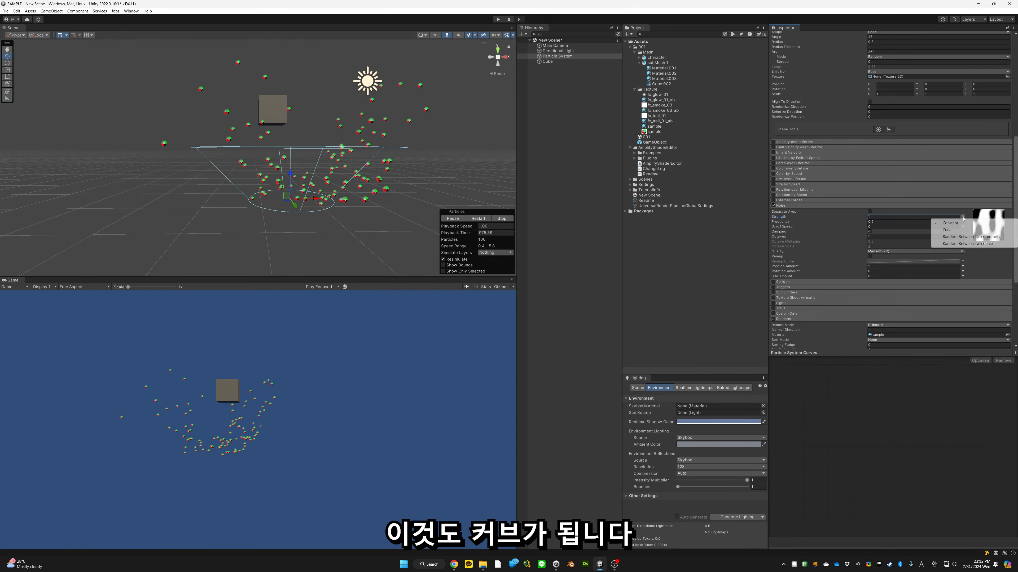
left_click(952, 230)
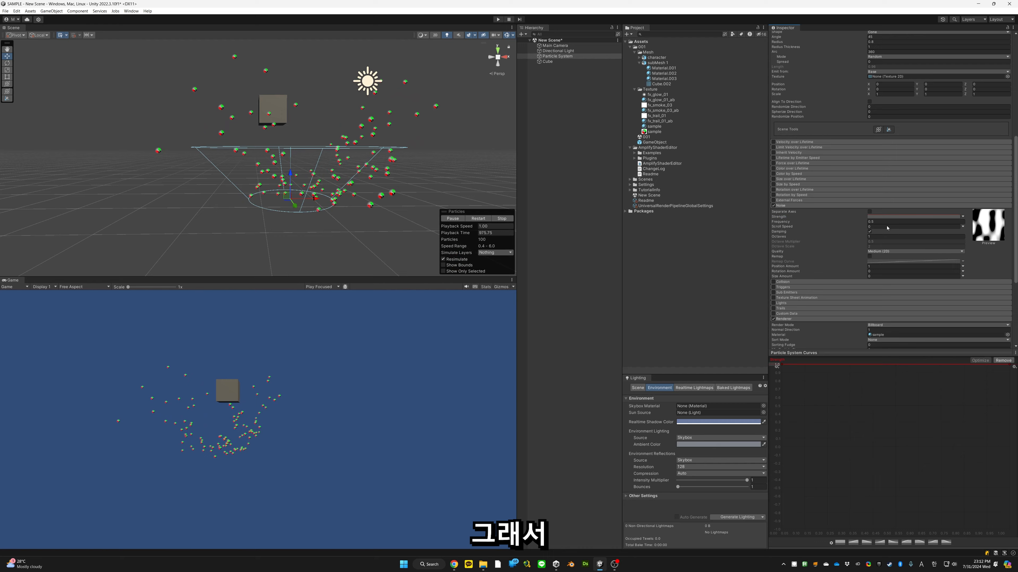
left_click(866, 543)
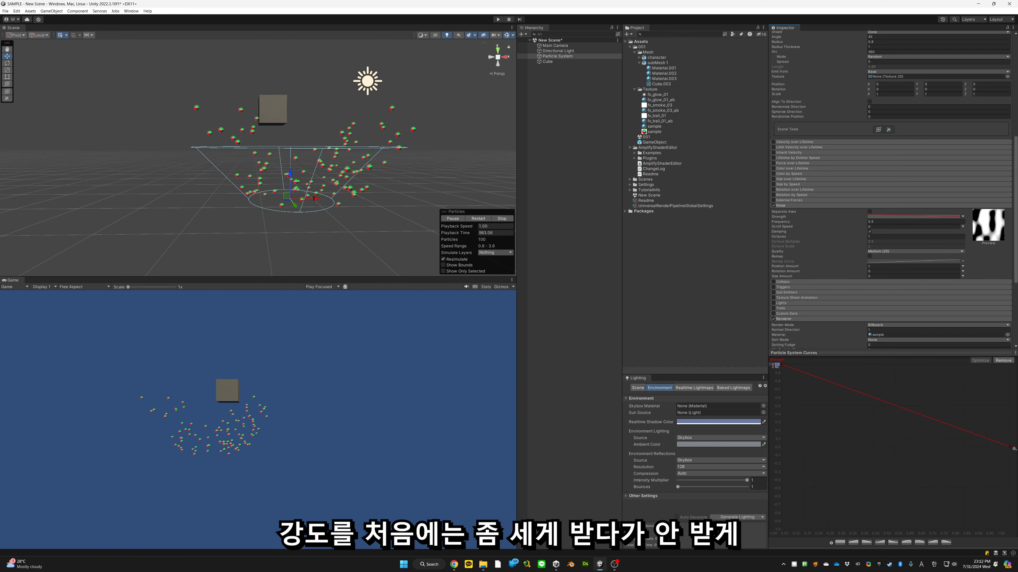
type("5")
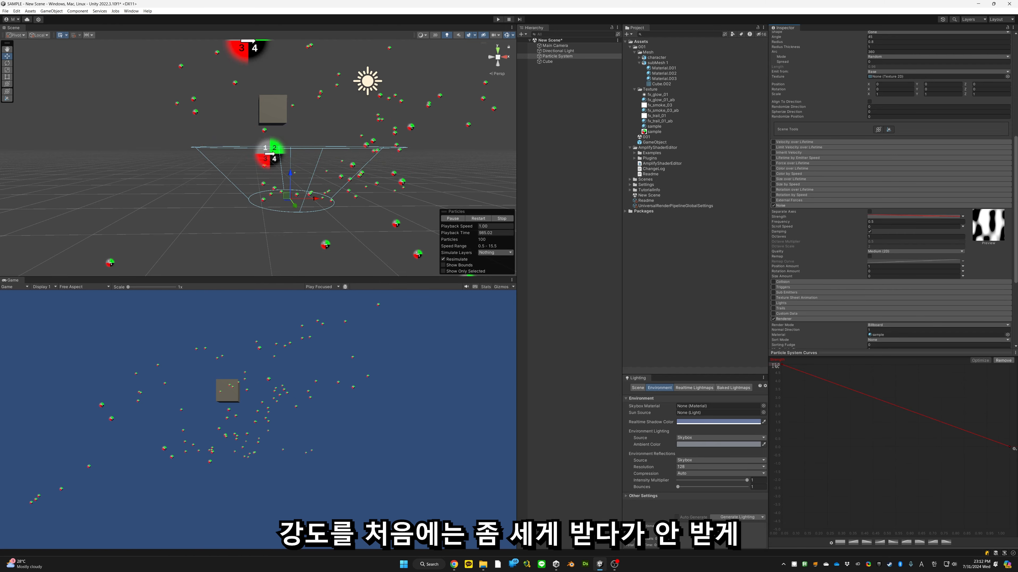
key("s")
right_click_drag(350, 161, 344, 161)
key("w")
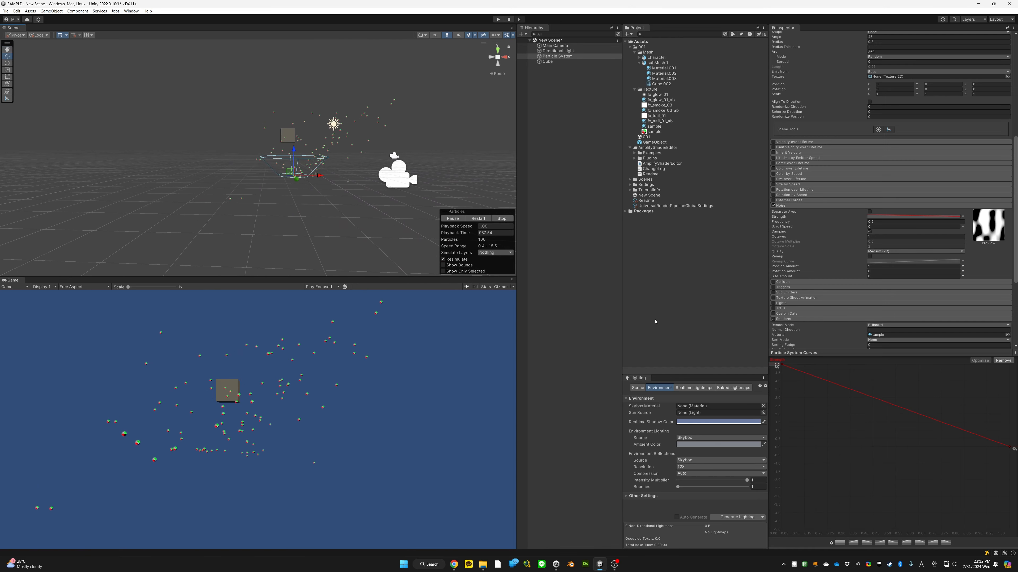
Step: Apply the decelerating falling preset to the Noise Strength curve and add an early key so the strength drops off faster
left_click(905, 543)
right_click_drag(325, 181, 326, 182)
key("w")
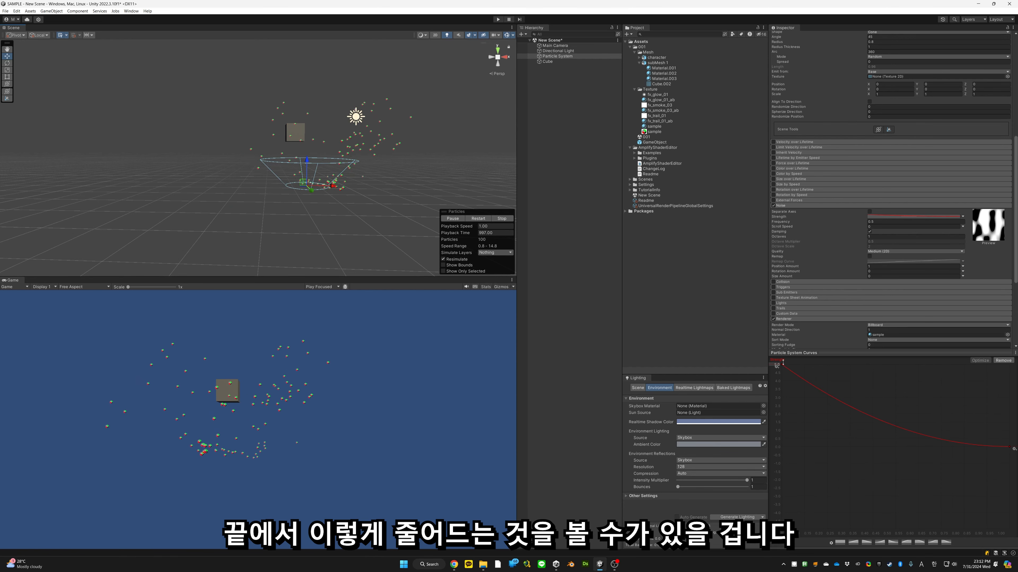
double_click(857, 411)
left_click_drag(857, 410, 809, 423)
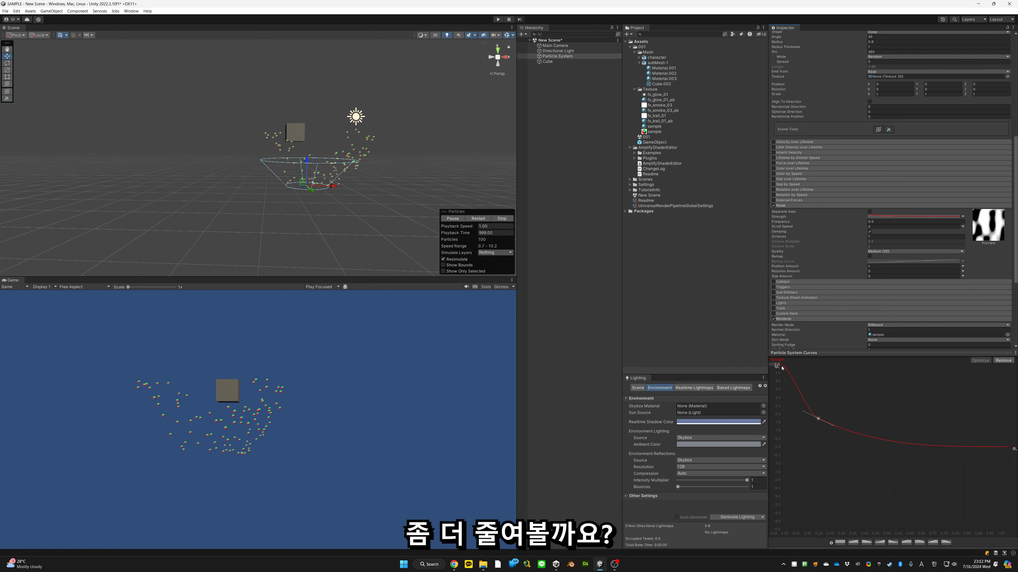
left_click(781, 367)
left_click_drag(786, 385, 786, 384)
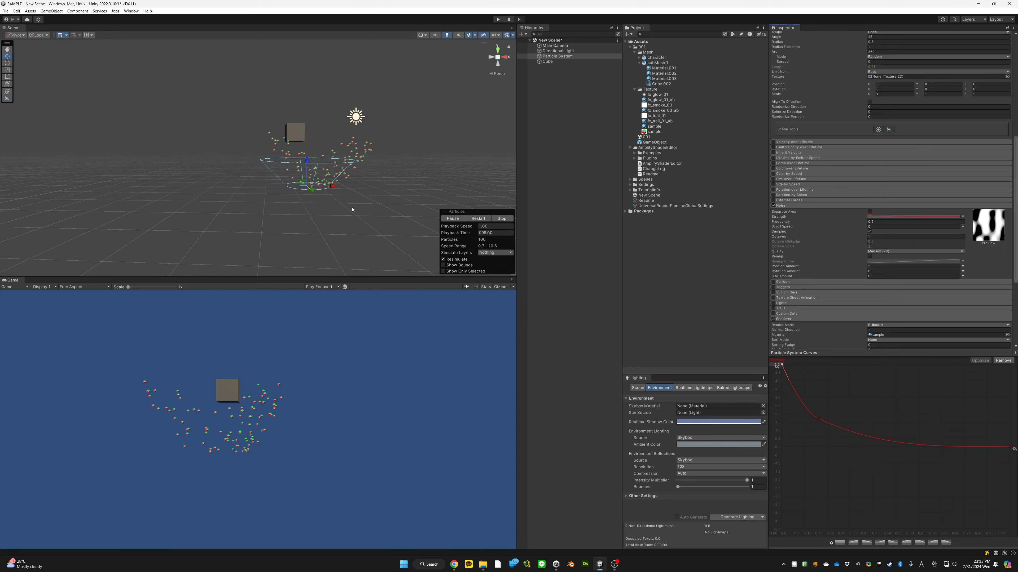
mouse_move(364, 209)
right_mouse_down()
mouse_move(368, 193)
mouse_move(346, 195)
mouse_move(354, 203)
right_mouse_up()
key("w")
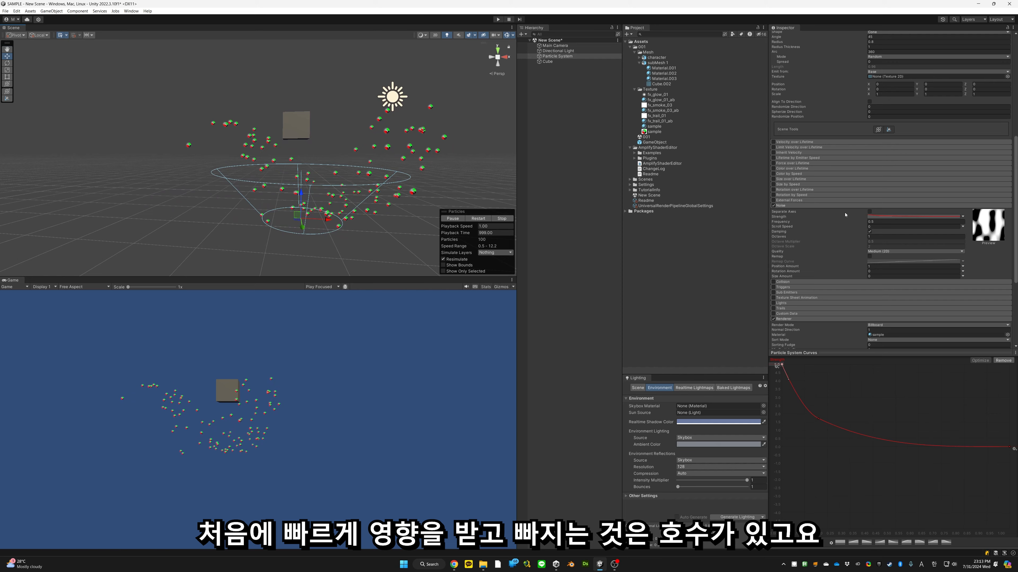
Step: Compare the Noise Frequency at 1 and 3, and return it to 1
left_click(882, 222)
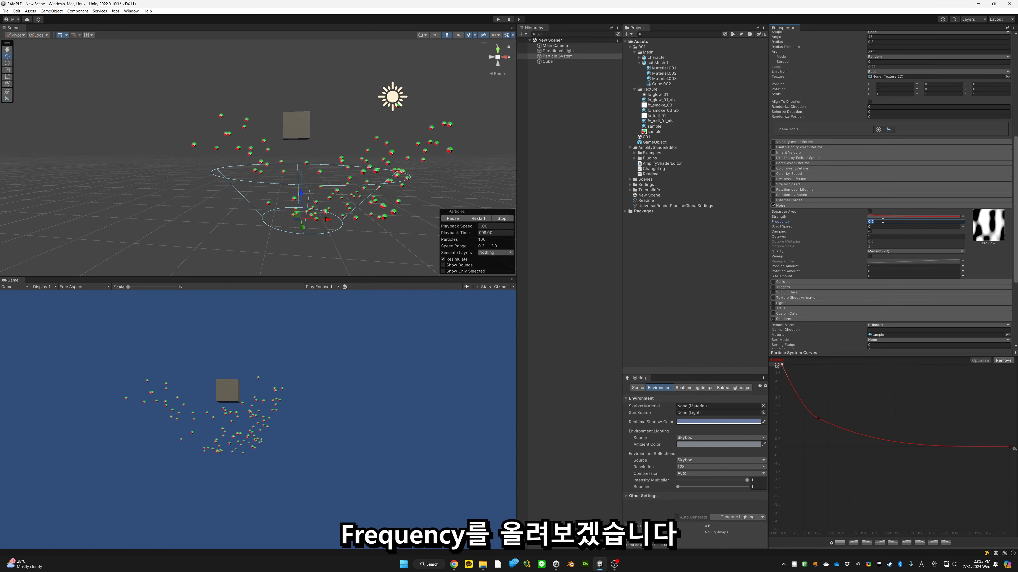
type("1")
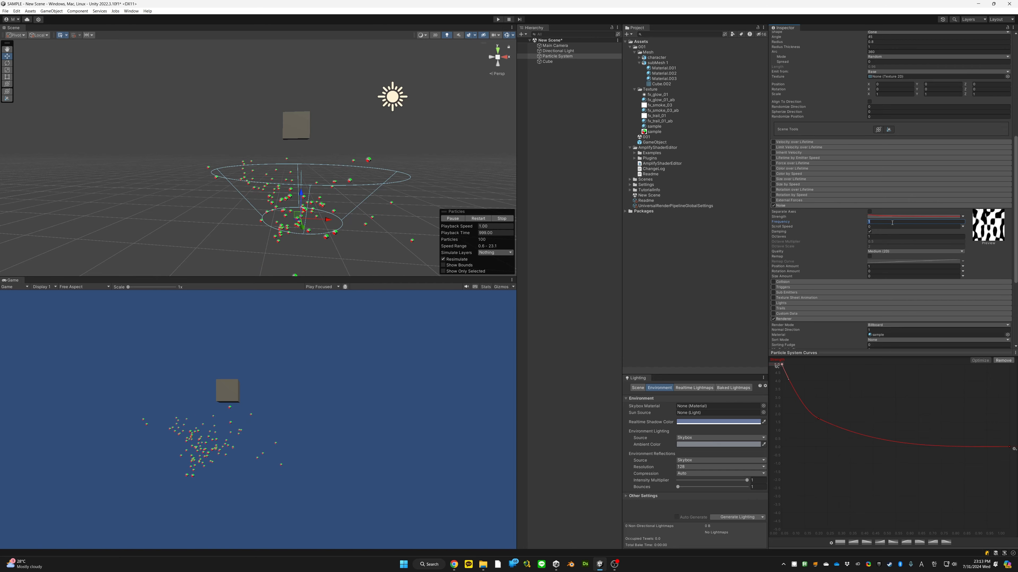
key("BackSpace")
type("3")
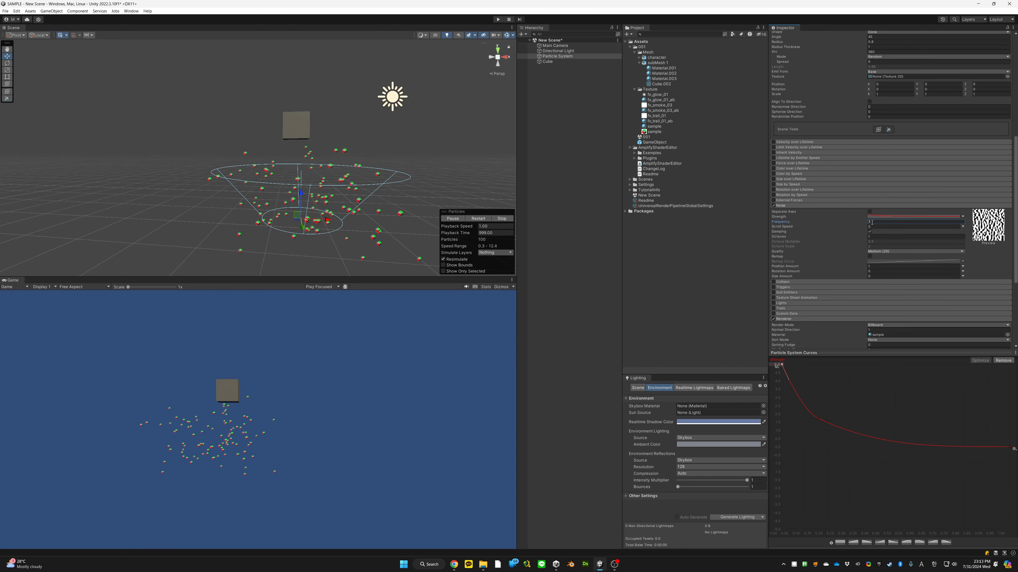
type("1")
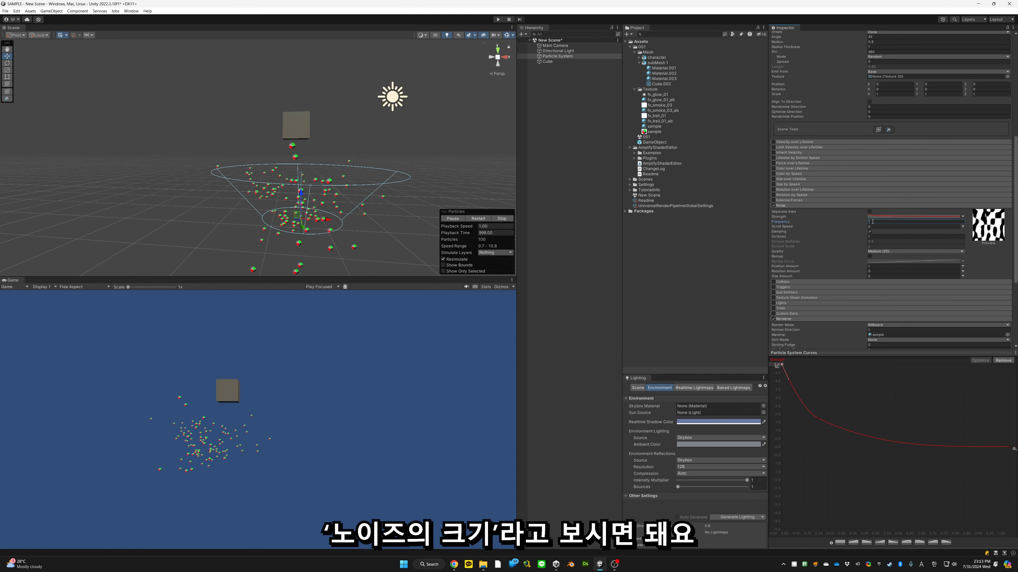
right_click_drag(247, 104, 272, 115)
key("a")
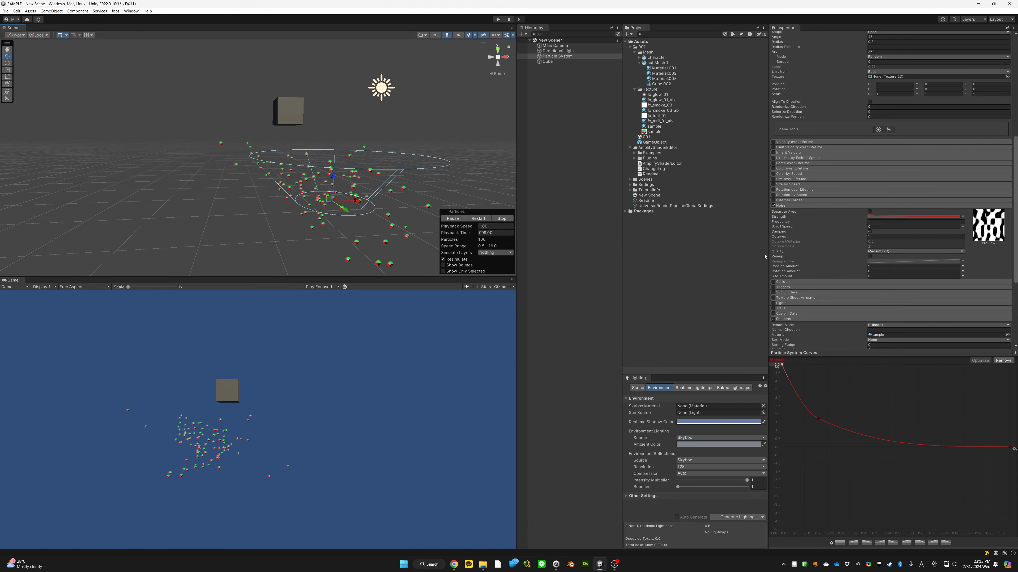
Step: Set the Noise module's Frequency to 0.3 and its Scroll Speed to 0.3
left_click(871, 223)
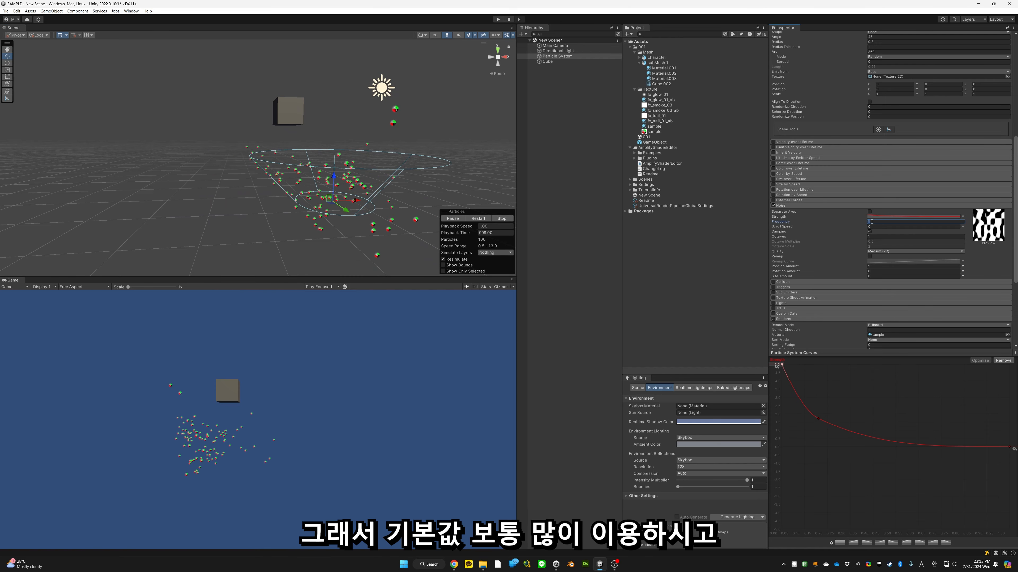
type("0.3")
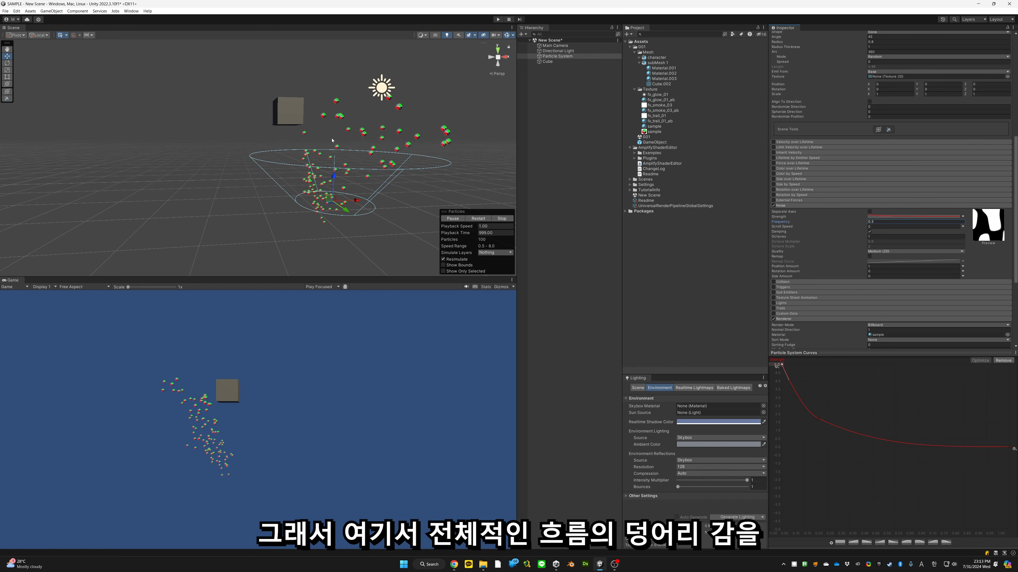
left_click(876, 227)
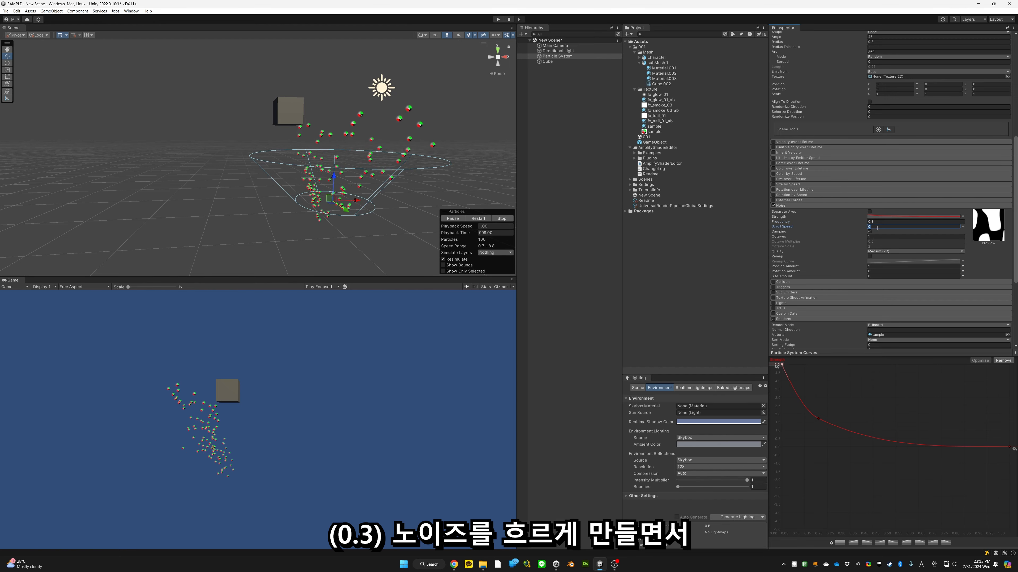
type("0.3")
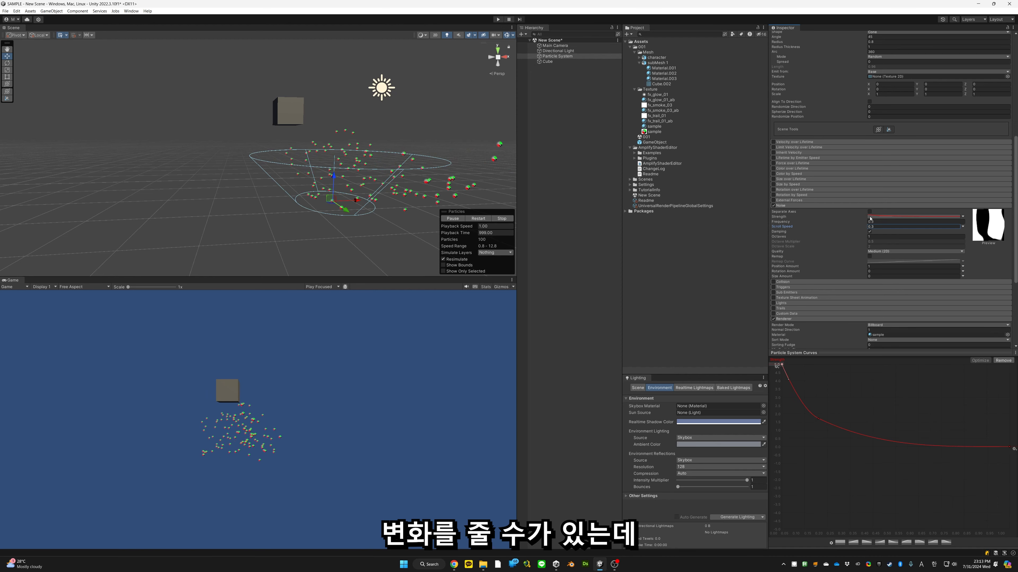
Step: Switch the Noise Strength back to Constant and set it to 1
left_click(963, 217)
left_click(956, 225)
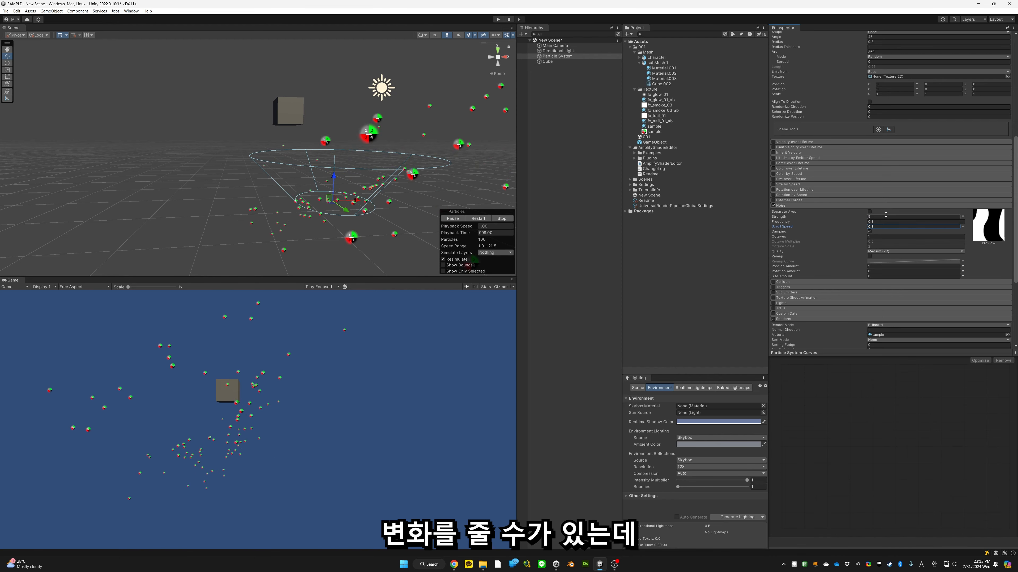
left_click(780, 216)
type("1")
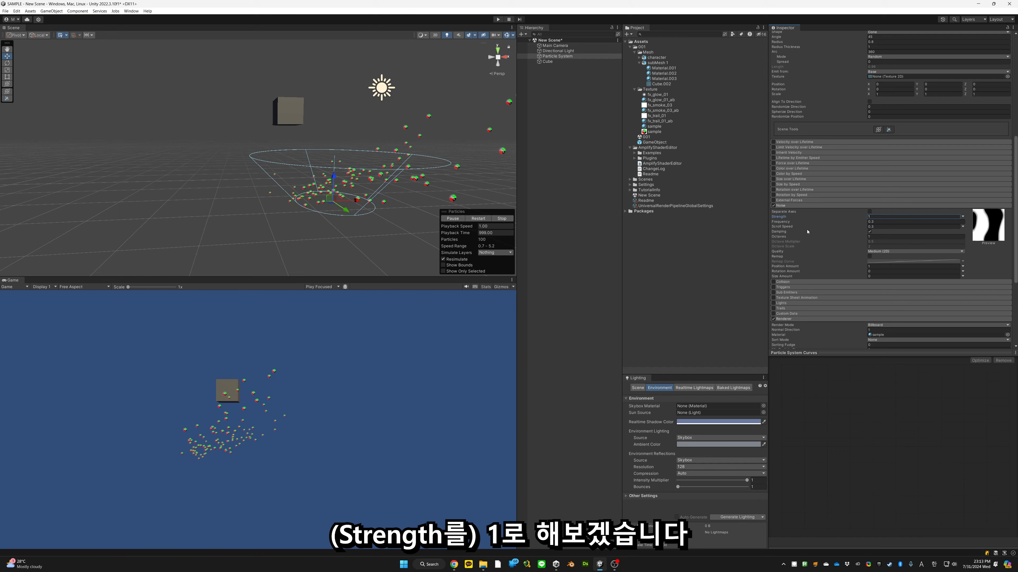
Step: Set the Noise module's Scroll Speed to 1 and view the particles from farther away
left_click(895, 227)
type("1")
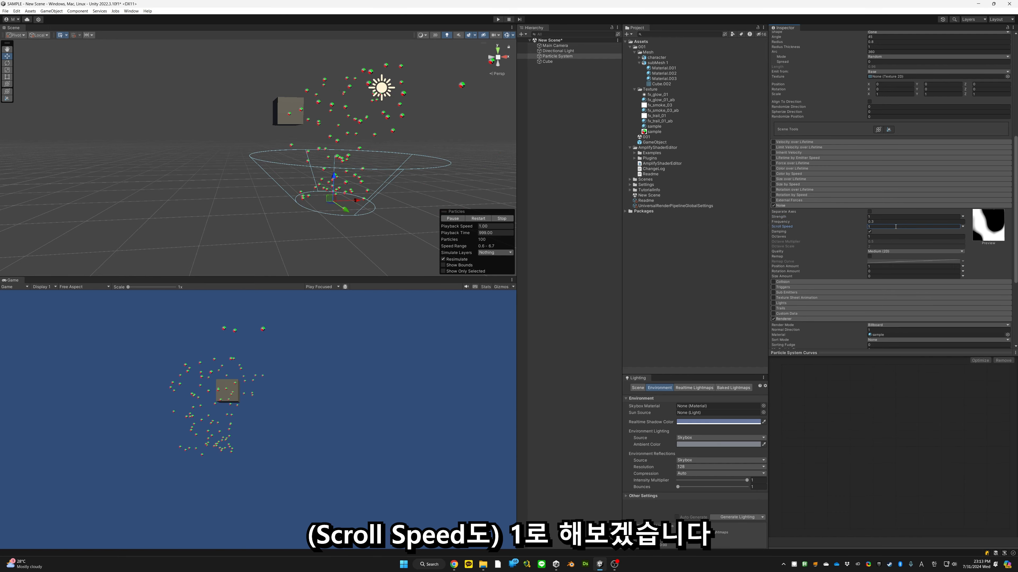
key("s")
right_click_drag(408, 147, 402, 138)
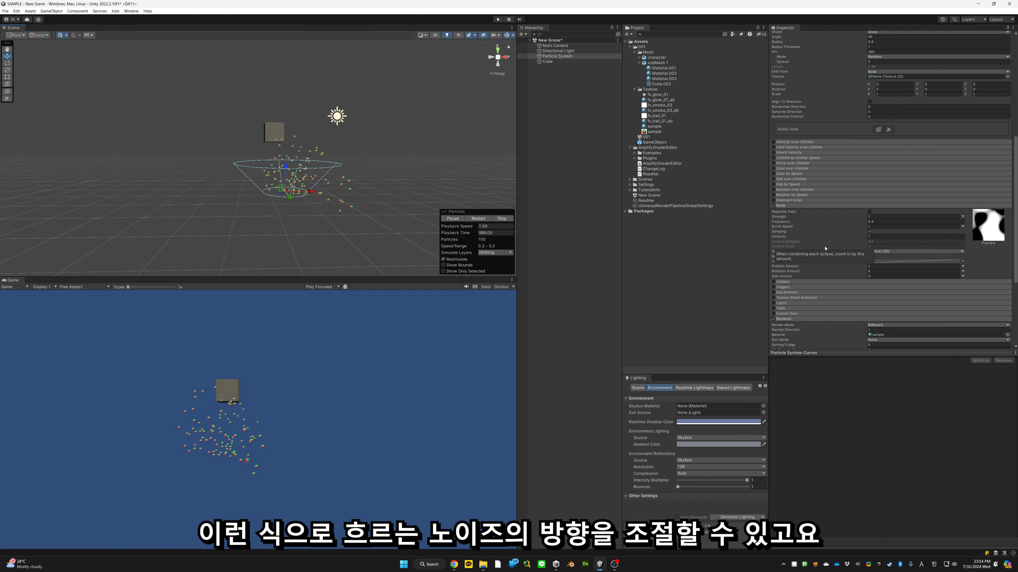
Step: Try the Noise module's Scroll Speed as a Curve with the linearly falling preset, and return it to Constant
left_click(962, 227)
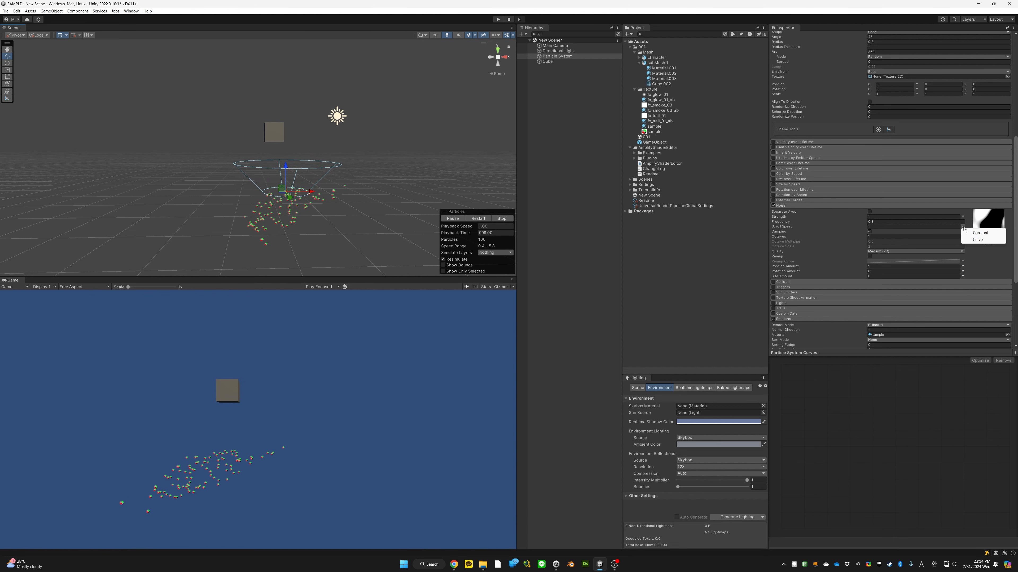
left_click(999, 271)
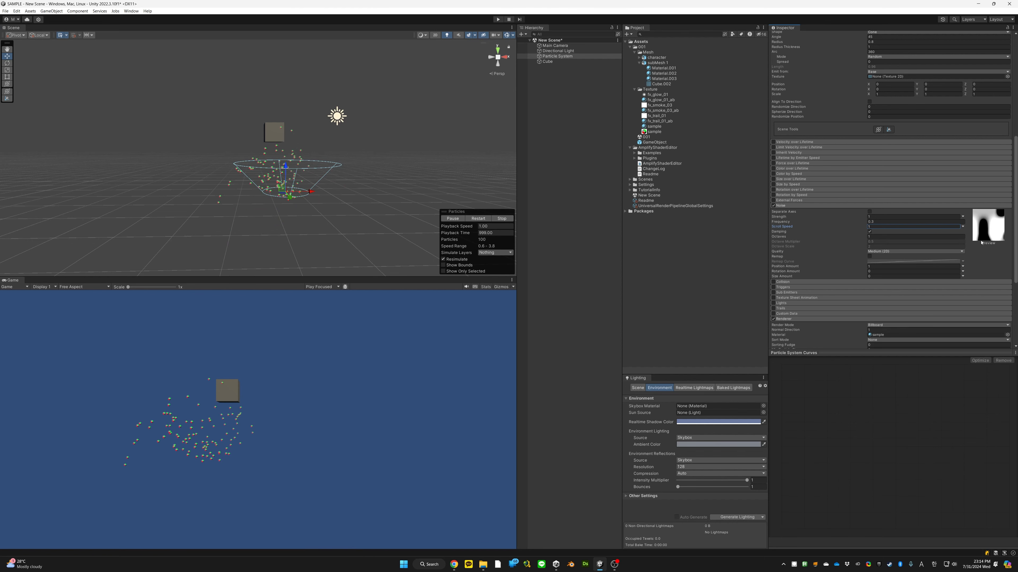
left_click(963, 230)
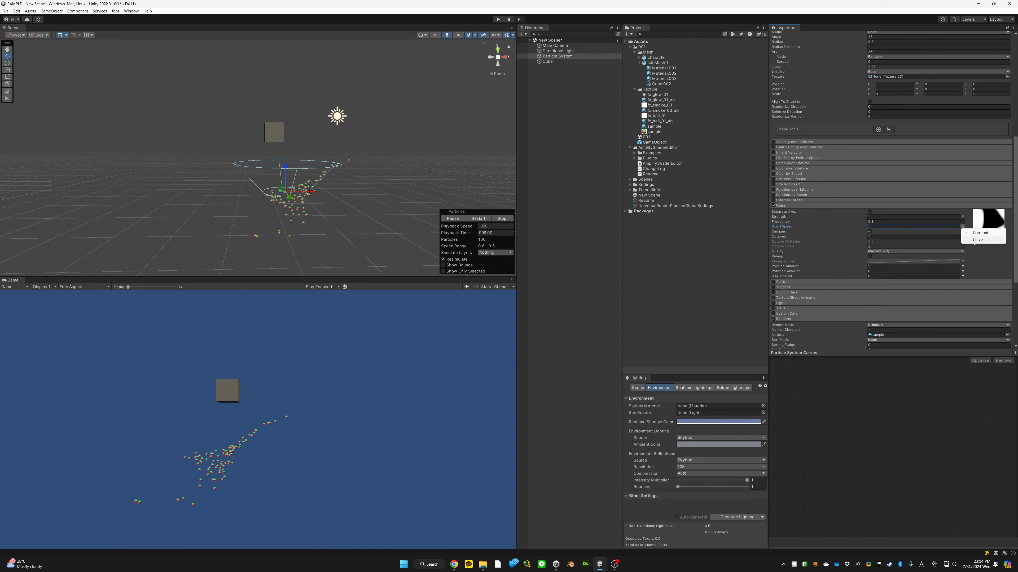
left_click(971, 239)
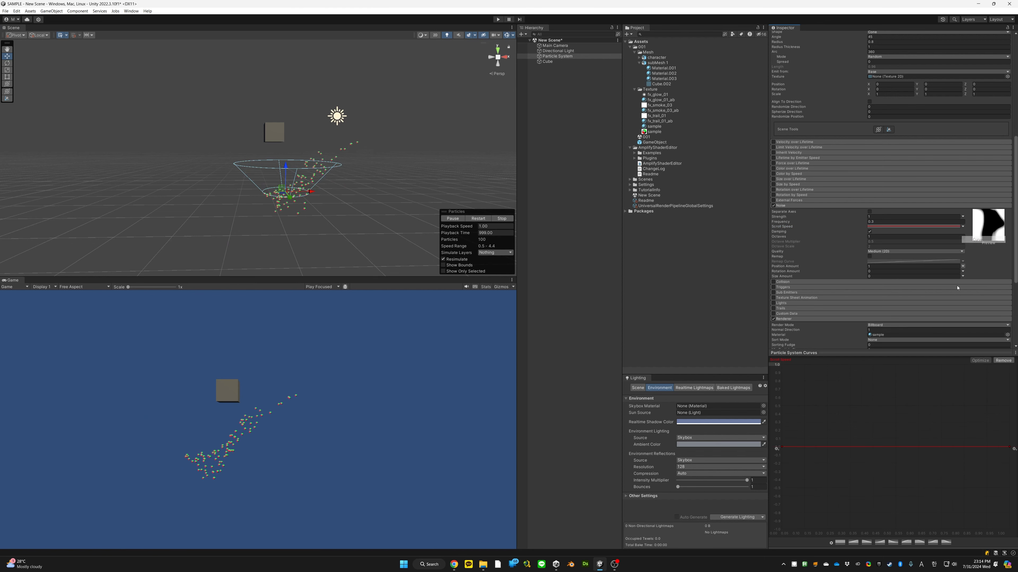
left_click(866, 543)
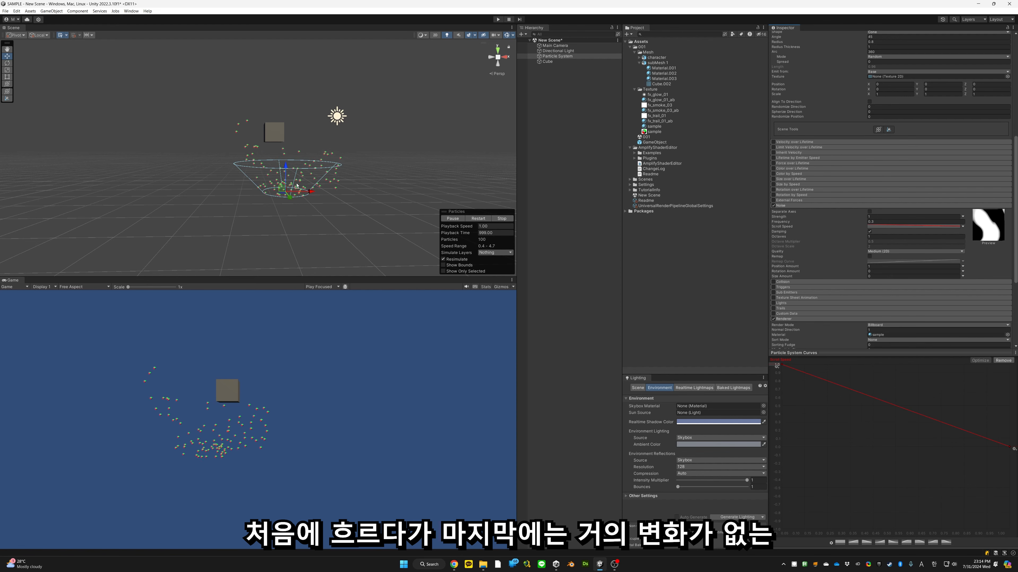
left_click(963, 227)
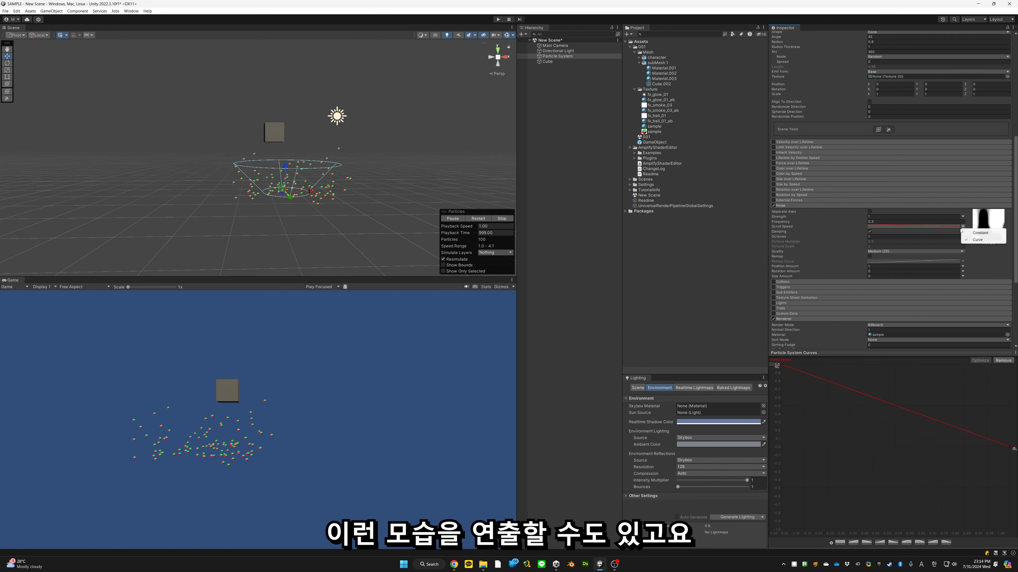
left_click(966, 232)
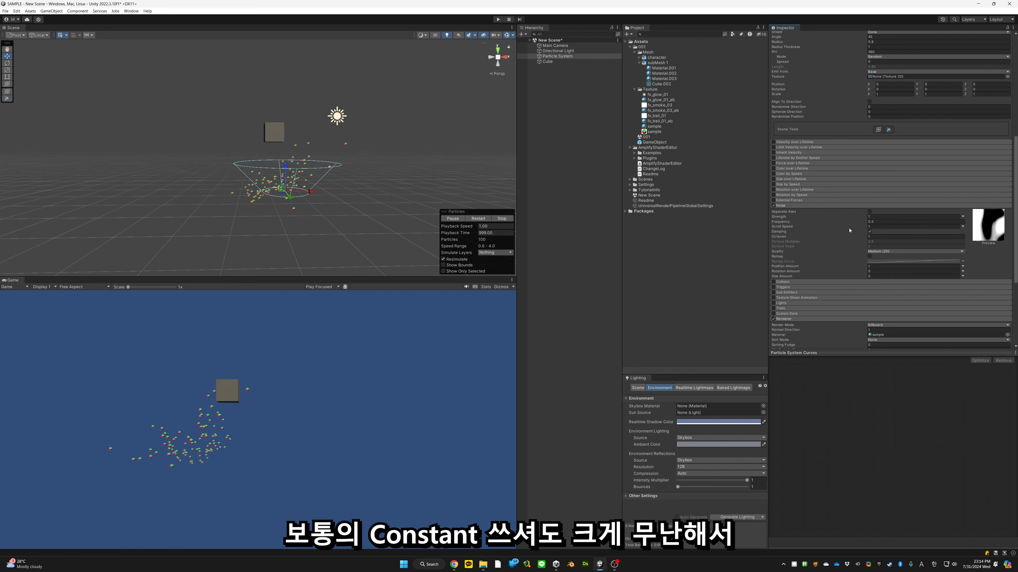
Step: Set the Noise module's Frequency to 1 and turn Damping off
right_click_drag(359, 179, 359, 180)
key("w")
key("s")
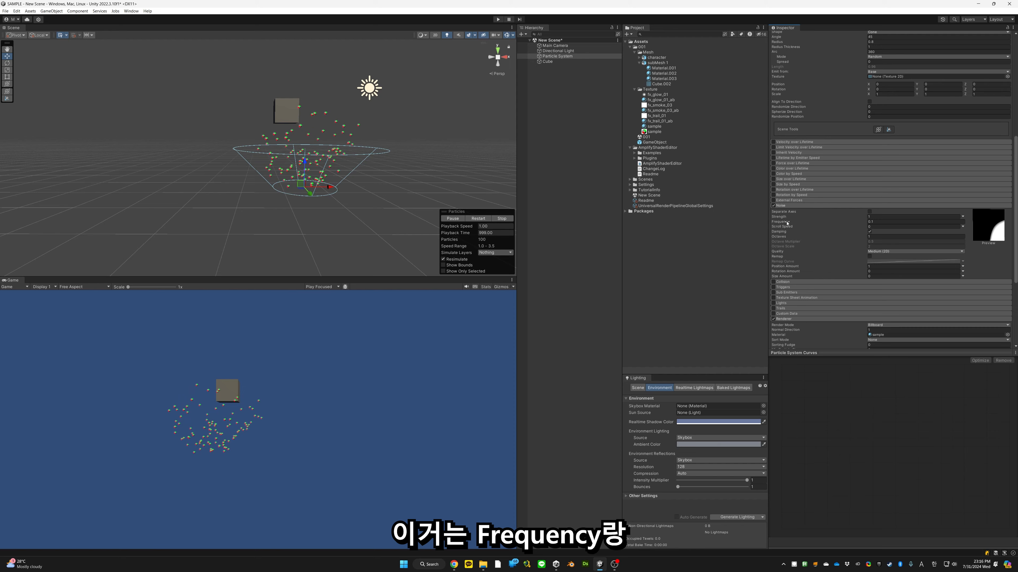
mouse_move(787, 223)
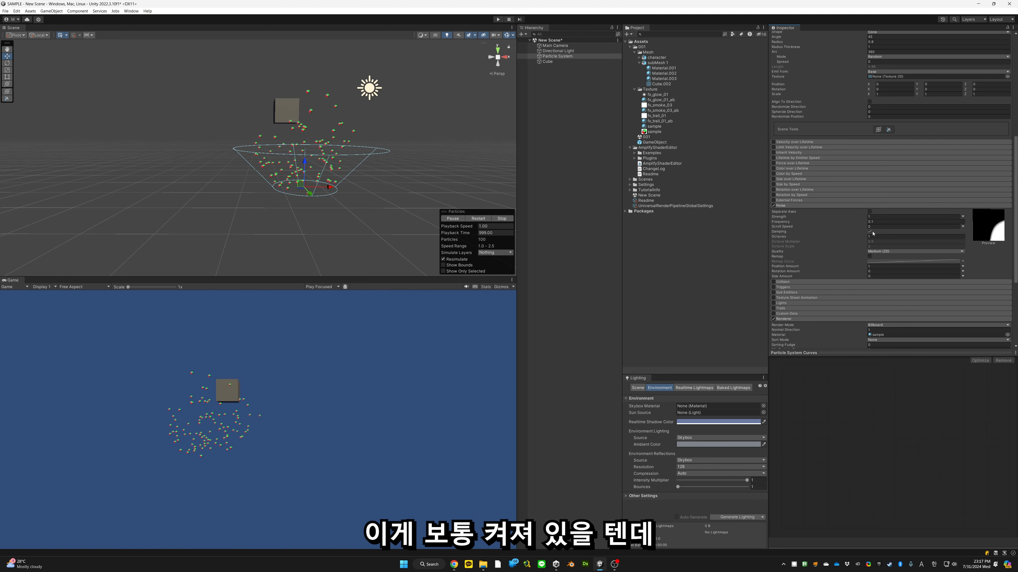
left_click(876, 221)
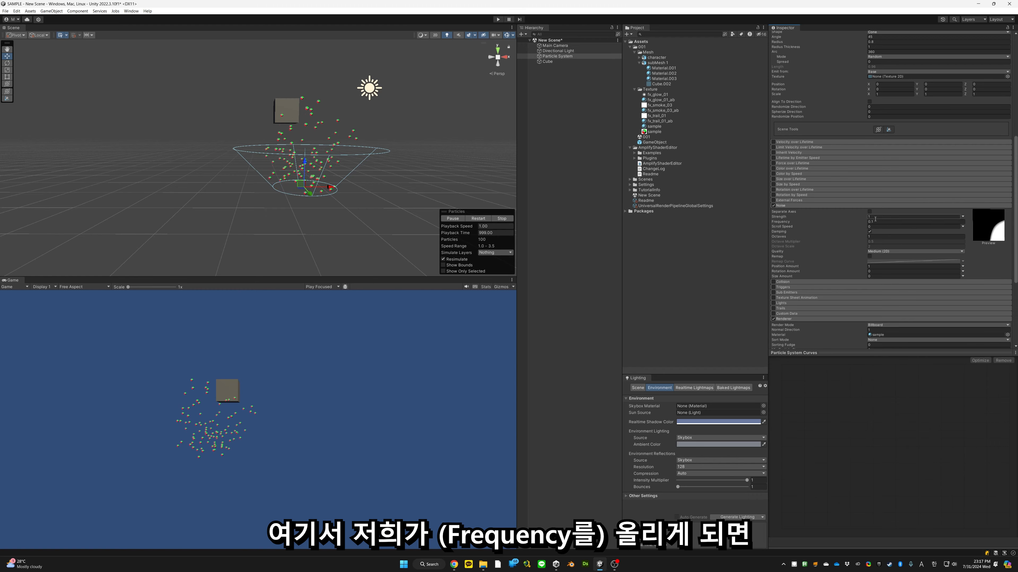
type("1")
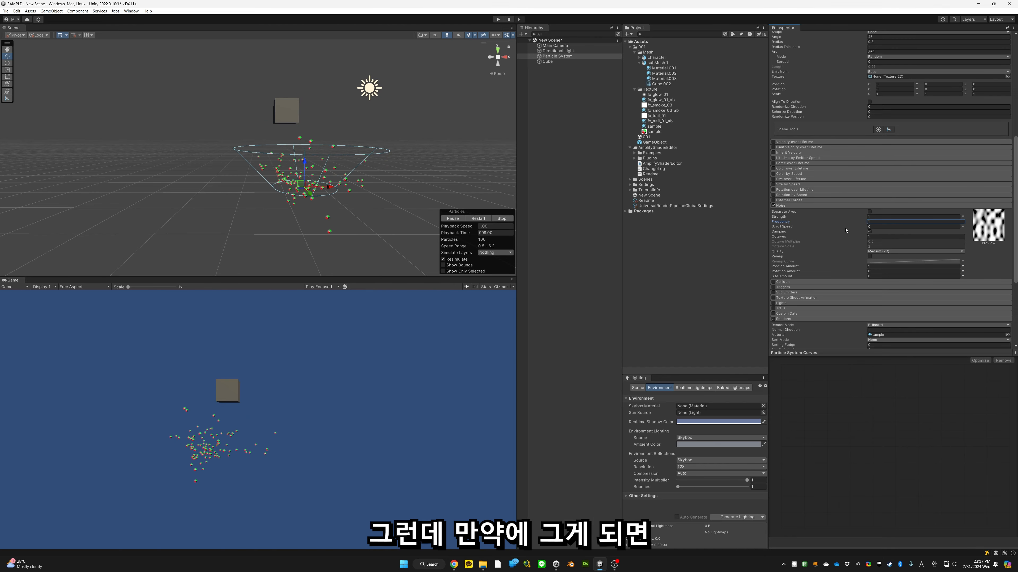
left_click(870, 232)
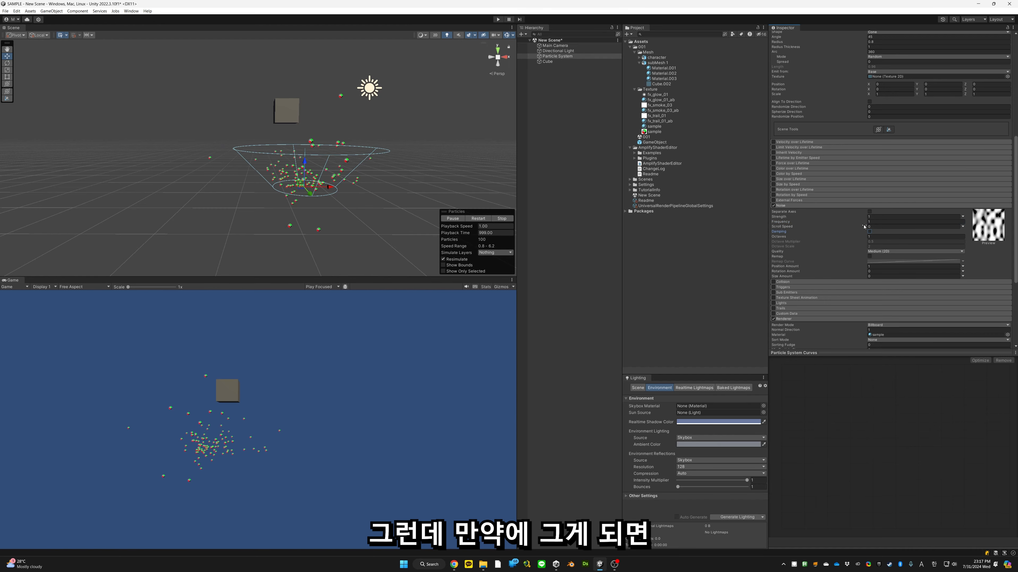
Step: Set the Noise module's Frequency to 0.2 and turn Damping back on
left_click(876, 222)
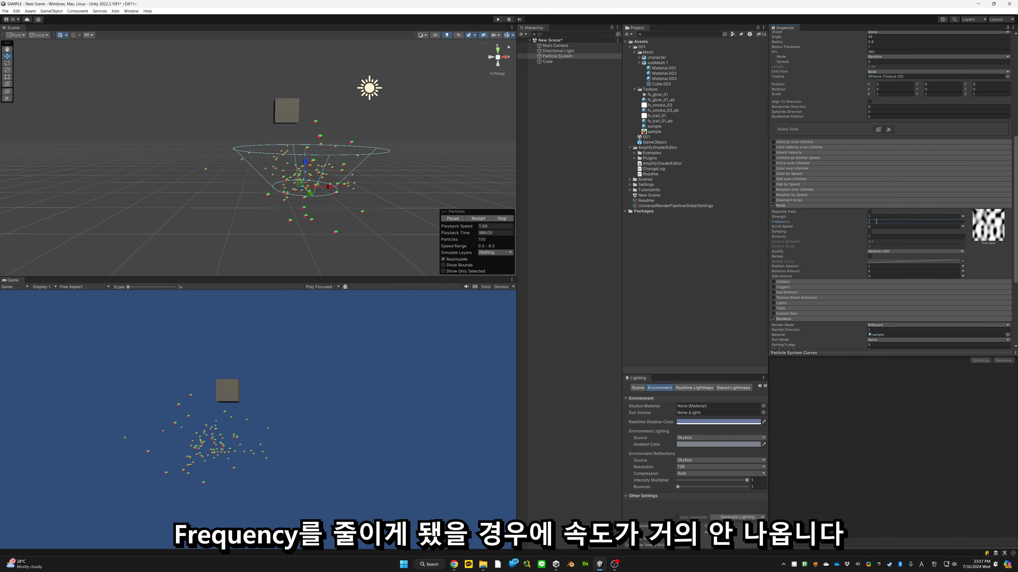
type("0.2")
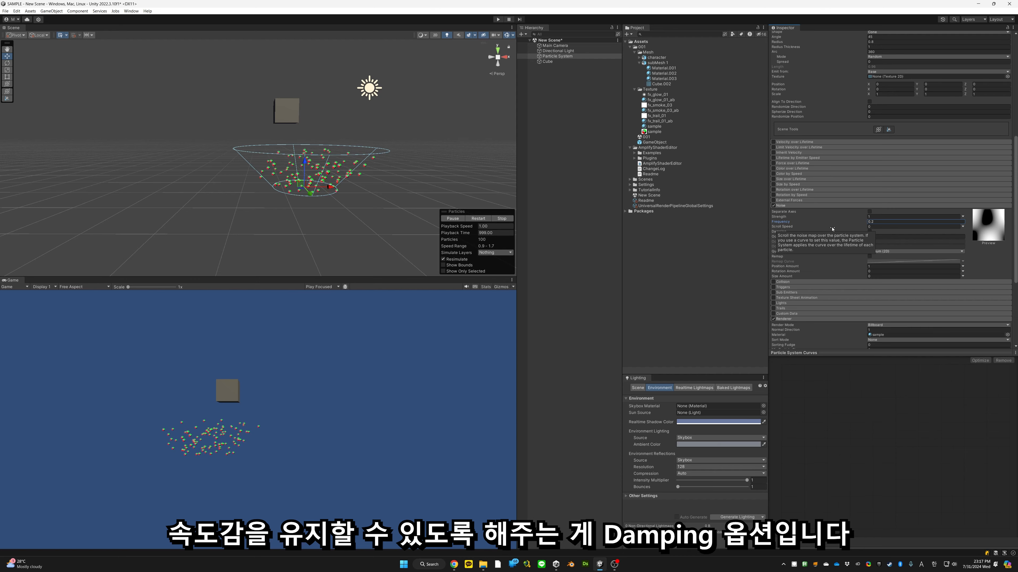
left_click(869, 232)
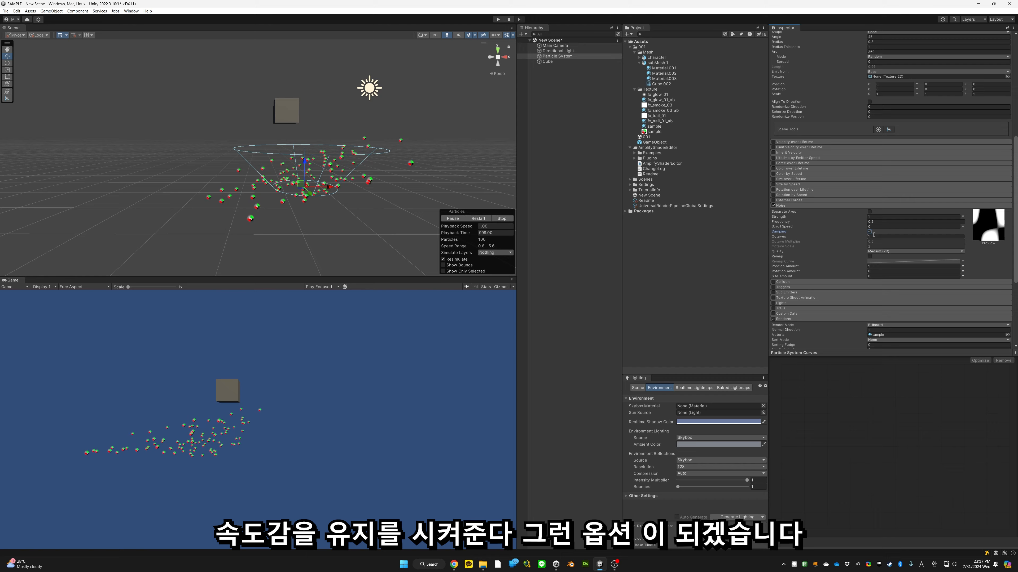
Step: Raise the Noise module's Octaves through 2, 3 and 4, and view the particles up close
left_click(883, 237)
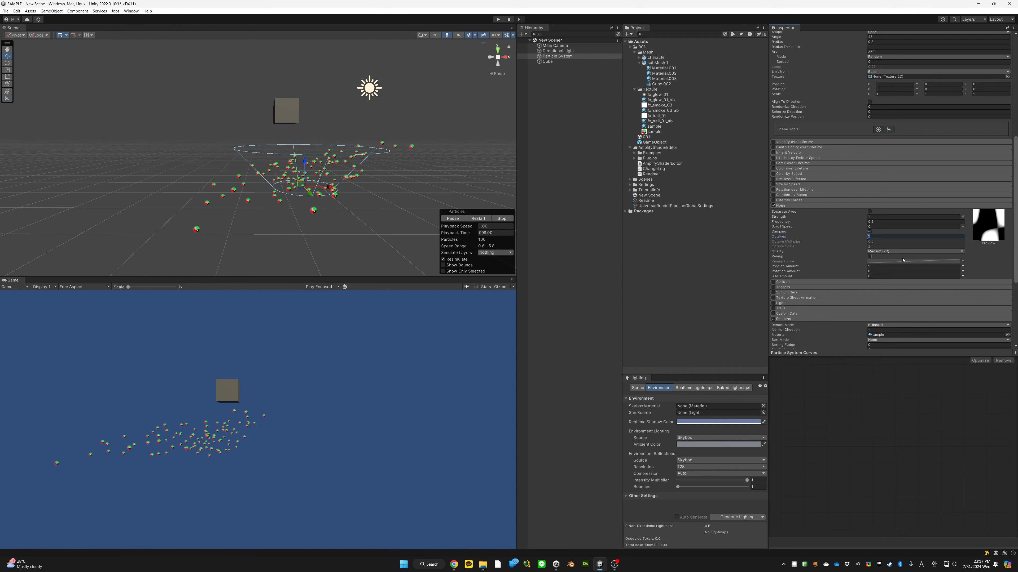
type("2")
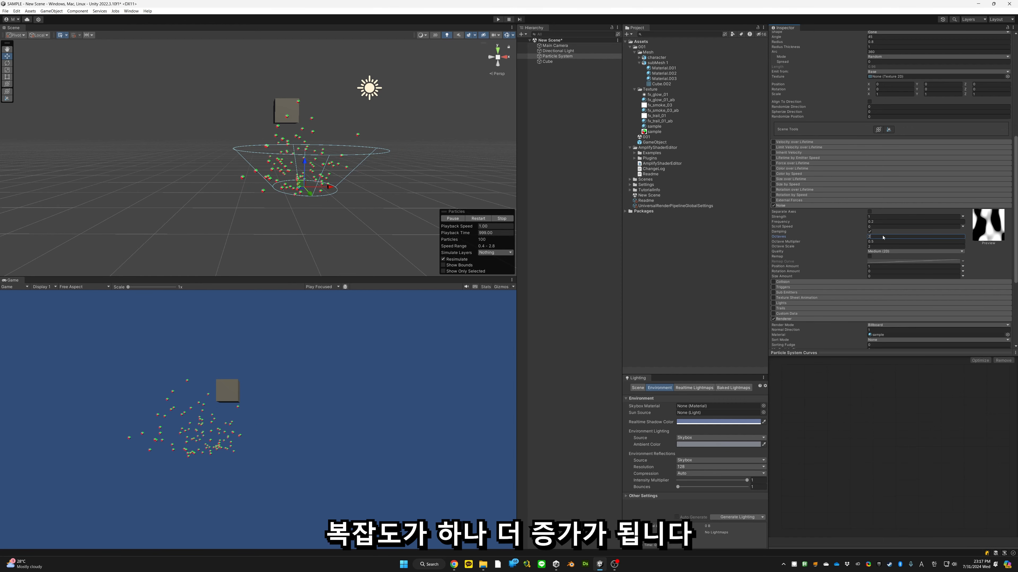
type("3")
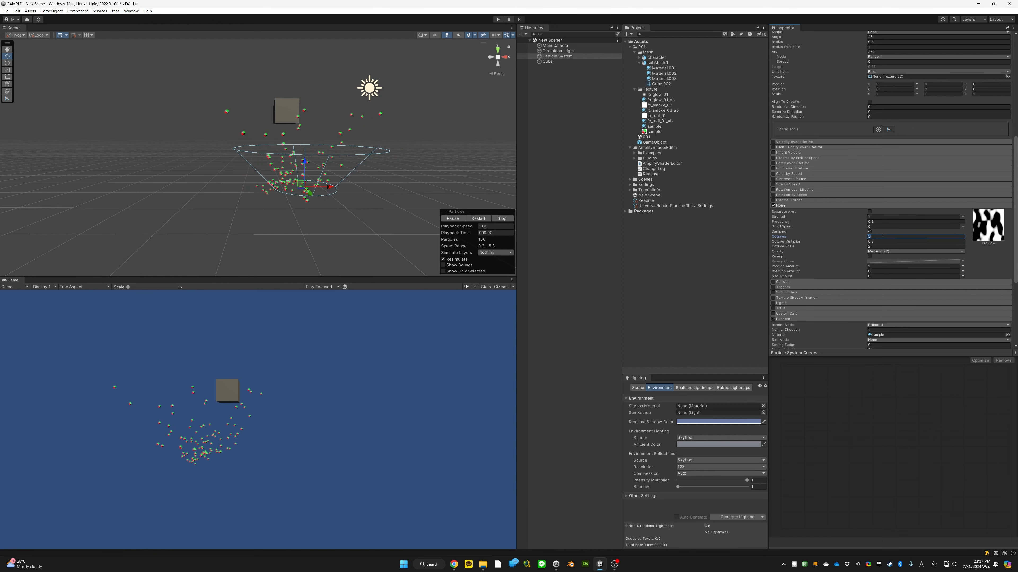
type("4")
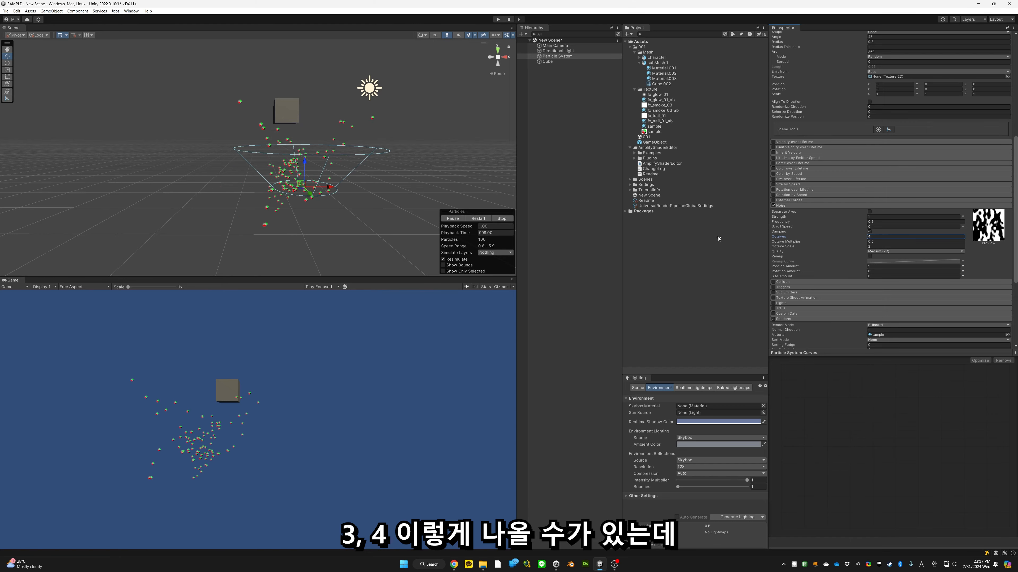
key("w")
mouse_move(363, 168)
right_mouse_down()
mouse_move(340, 163)
mouse_move(351, 163)
right_mouse_up()
key("s")
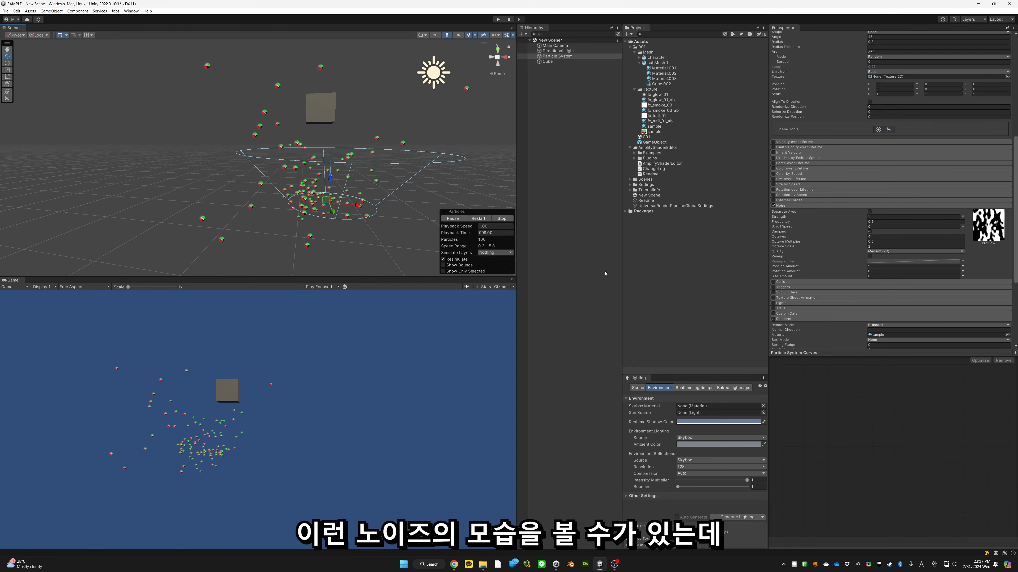
Step: Compare the Noise module's Octaves at 2 and 1, and return it to 2
left_click(876, 237)
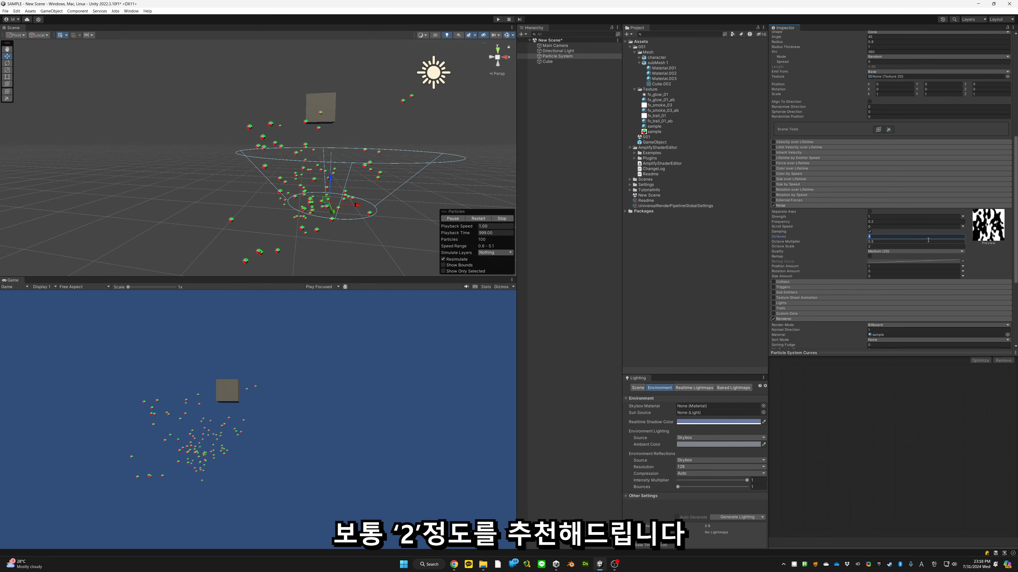
type("2")
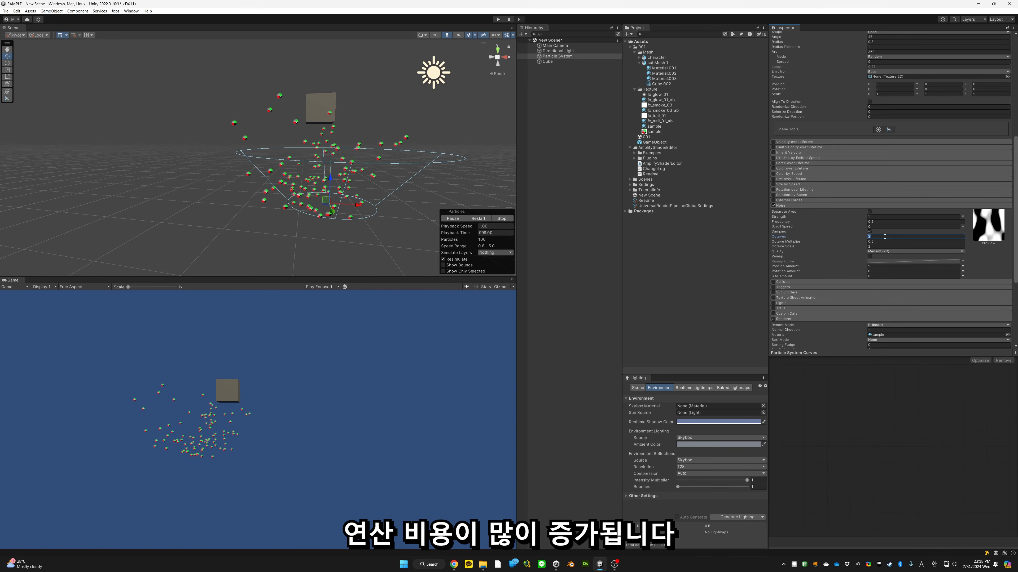
type("1")
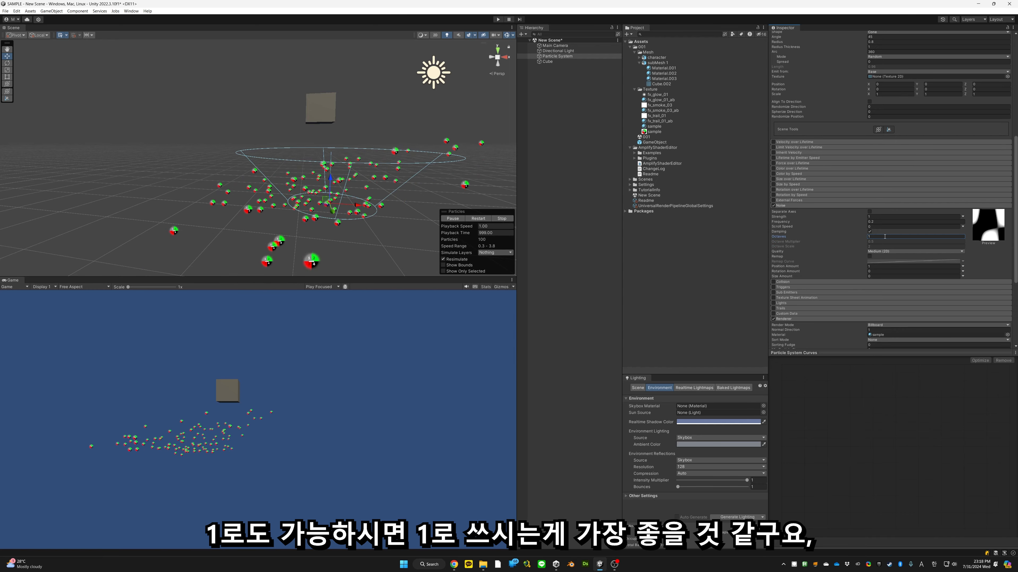
double_click(884, 237)
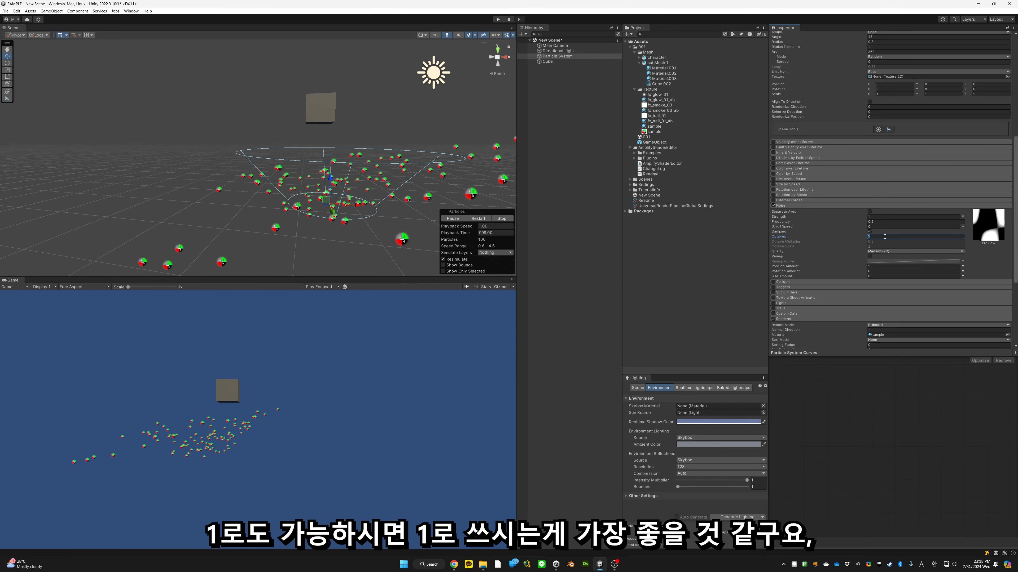
type("2")
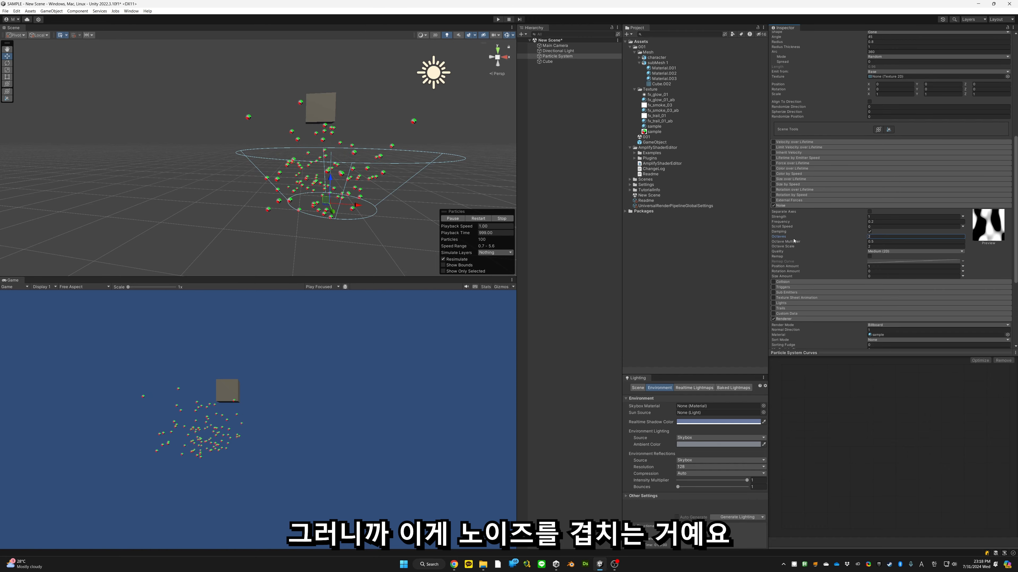
Step: Set the Noise module's Octaves to 3
left_click(879, 242)
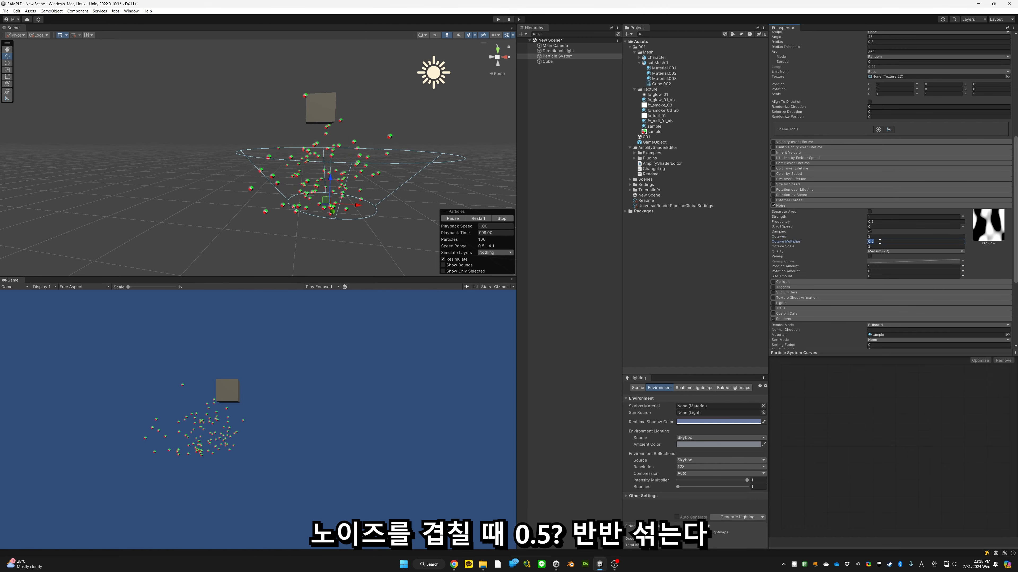
left_click(876, 236)
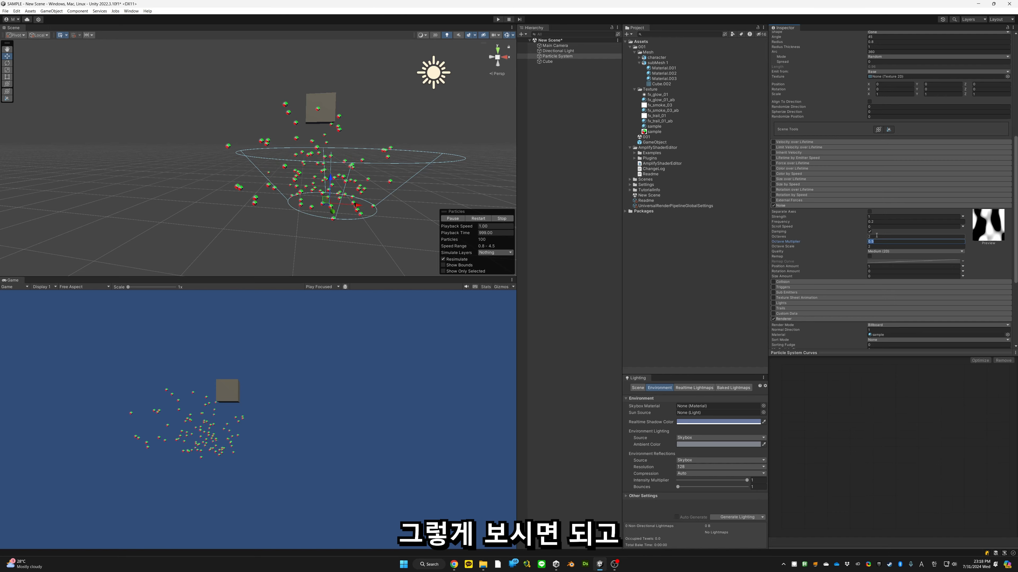
type("3")
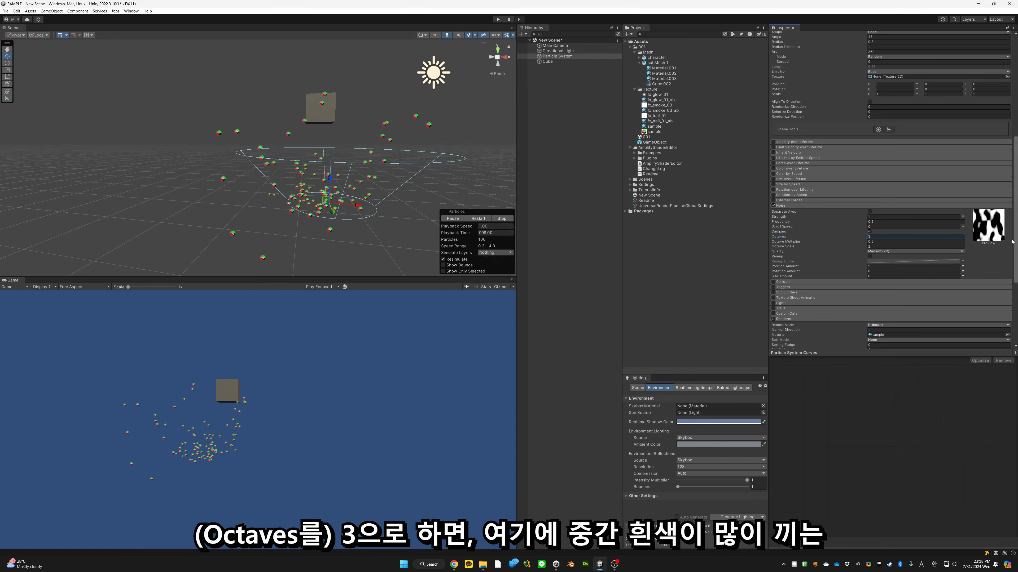
Step: Try an Octave Multiplier of 1 in the Noise module, and return it to 0.5
key("Tab")
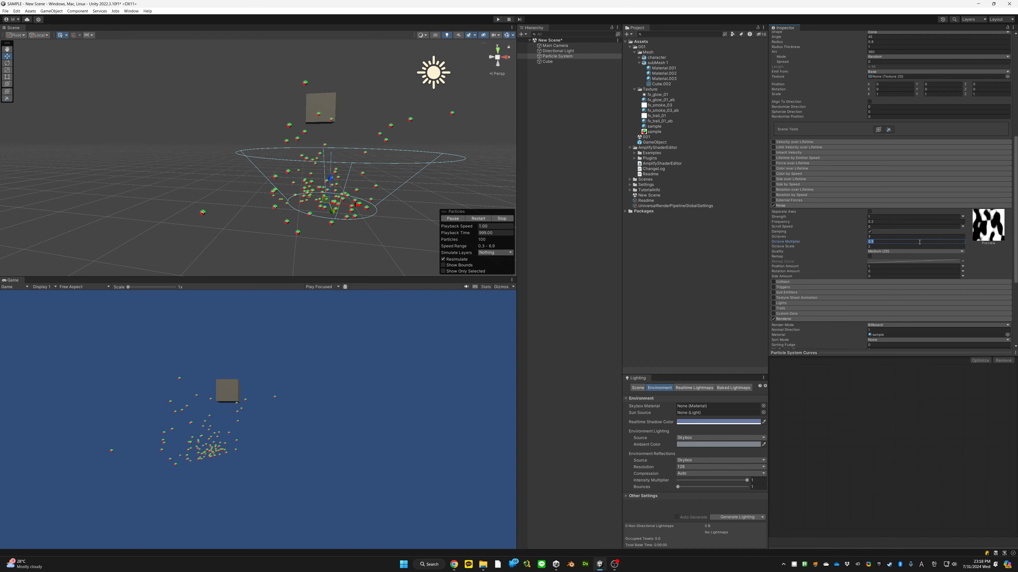
type("1")
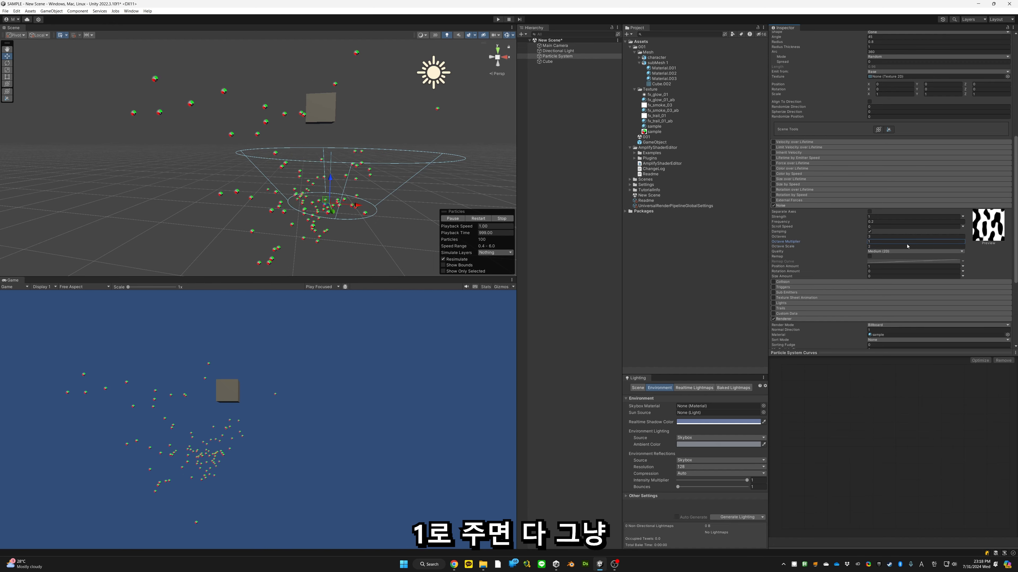
left_click(884, 242)
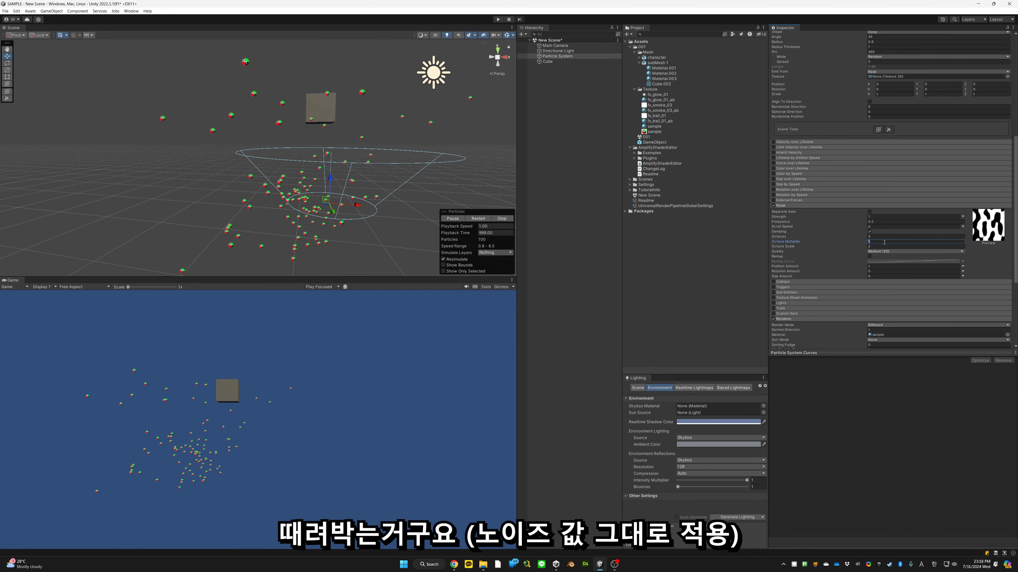
type("0.5")
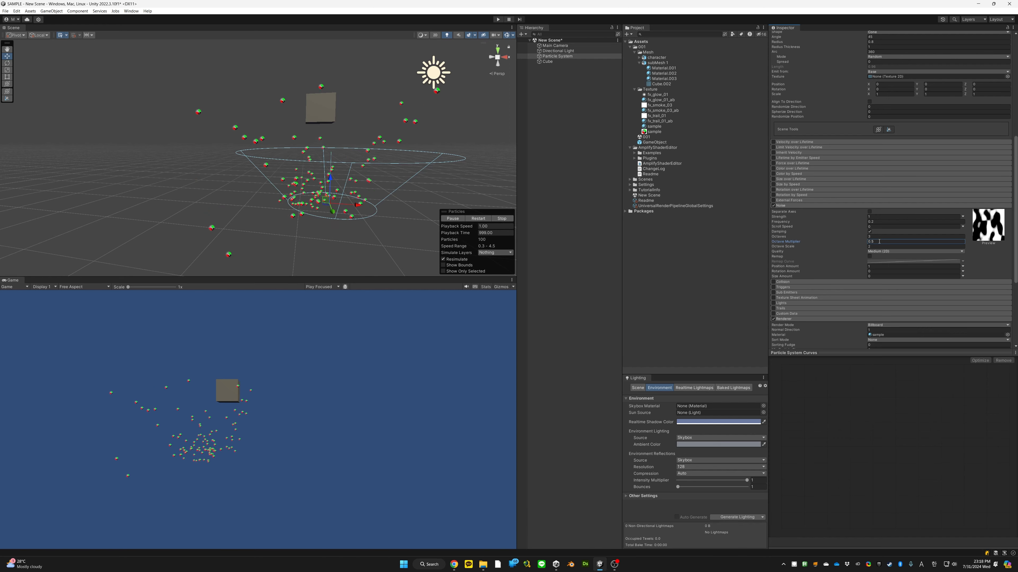
Step: Try a higher Octave Scale in the Noise module, and return it to 2
left_click(794, 246)
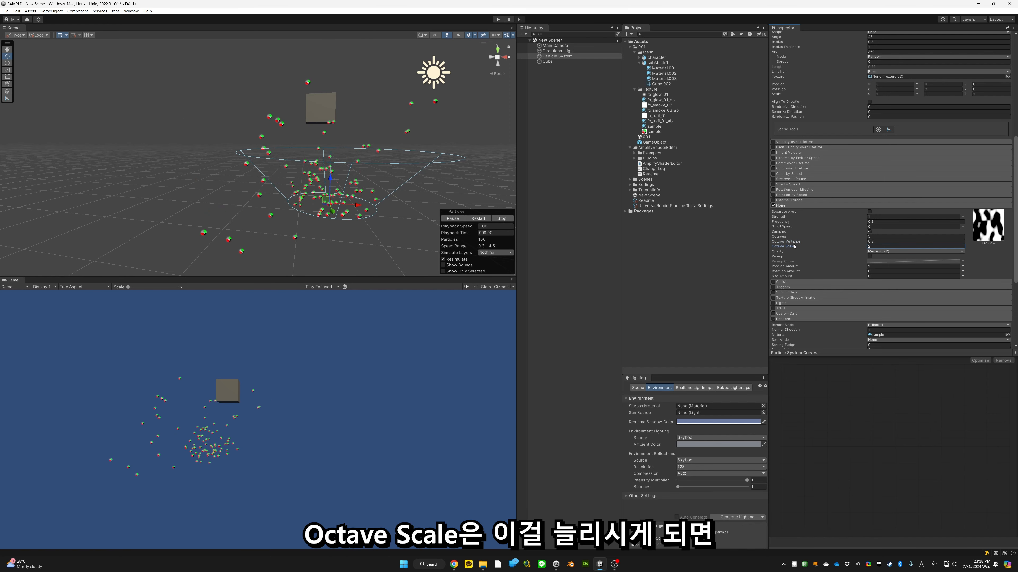
left_click_drag(869, 248, 997, 231)
left_click(878, 247)
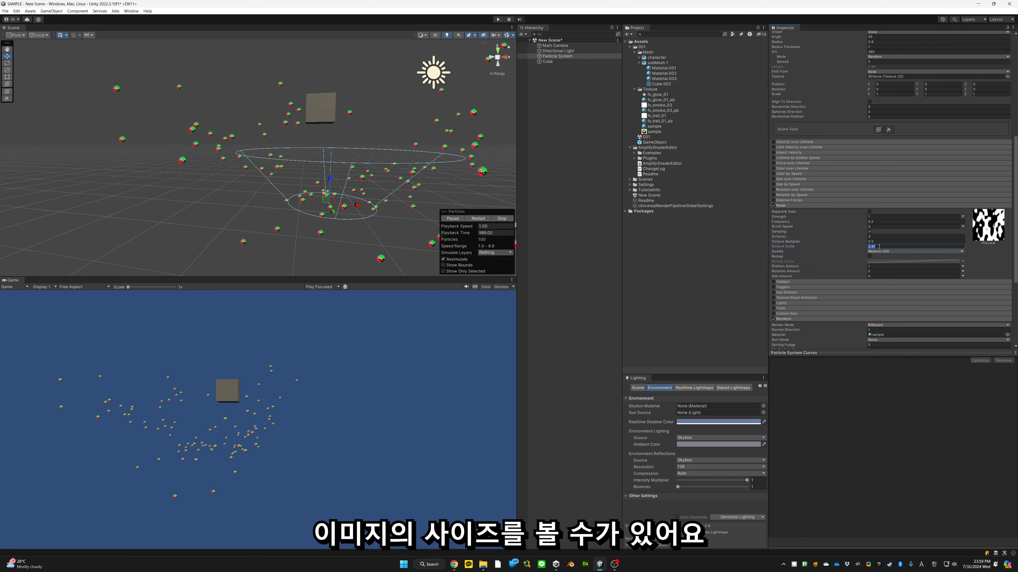
type("2")
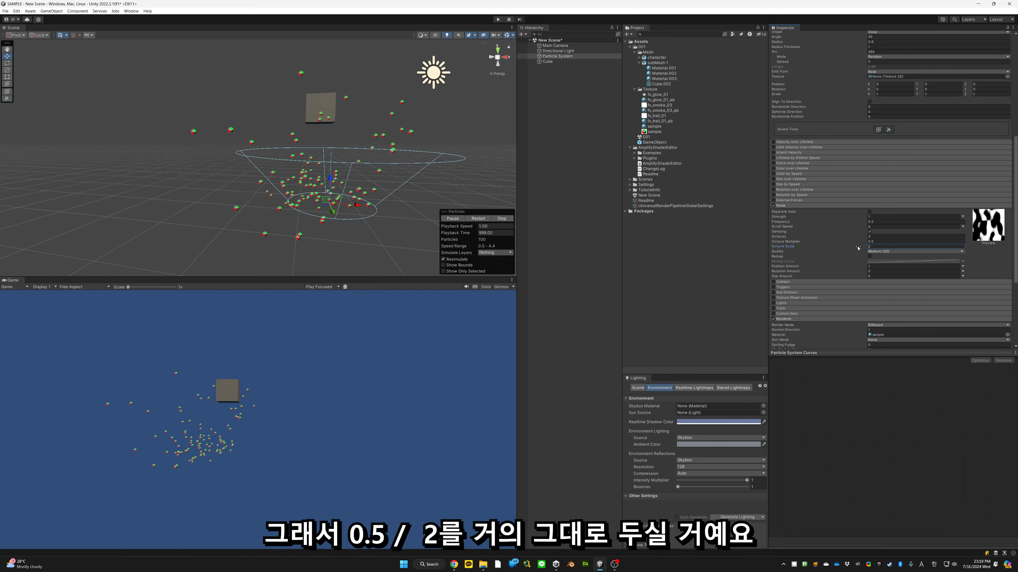
Step: Set the Noise module's Octaves to 2 and choose Medium (2D) as its Quality
left_click(877, 237)
type("2")
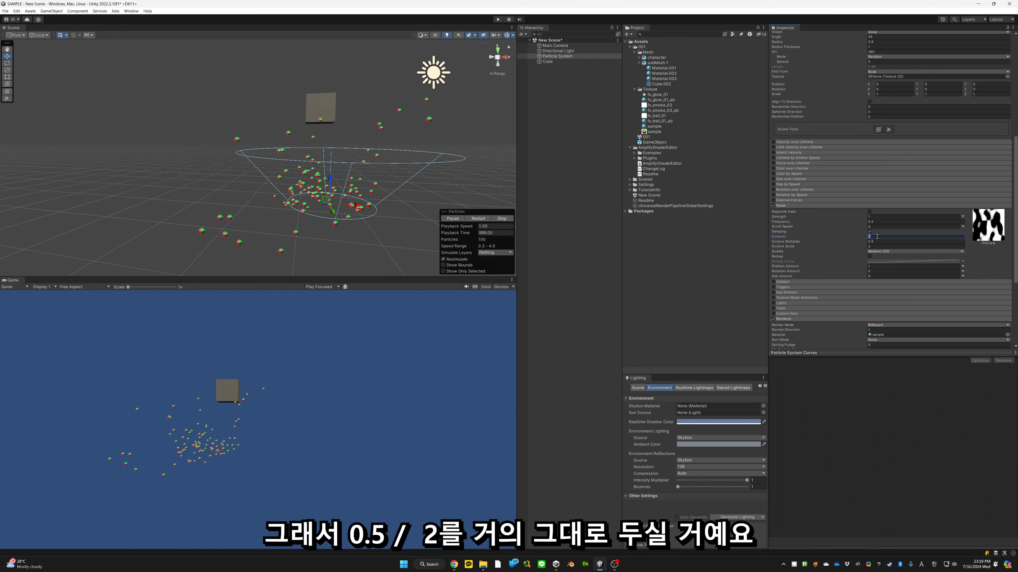
left_click(871, 251)
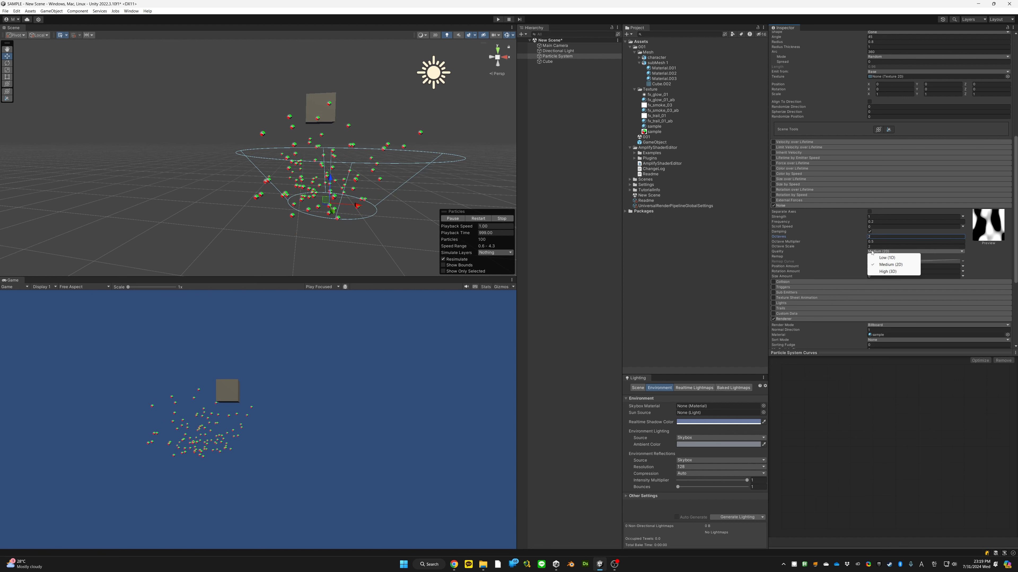
left_click(898, 265)
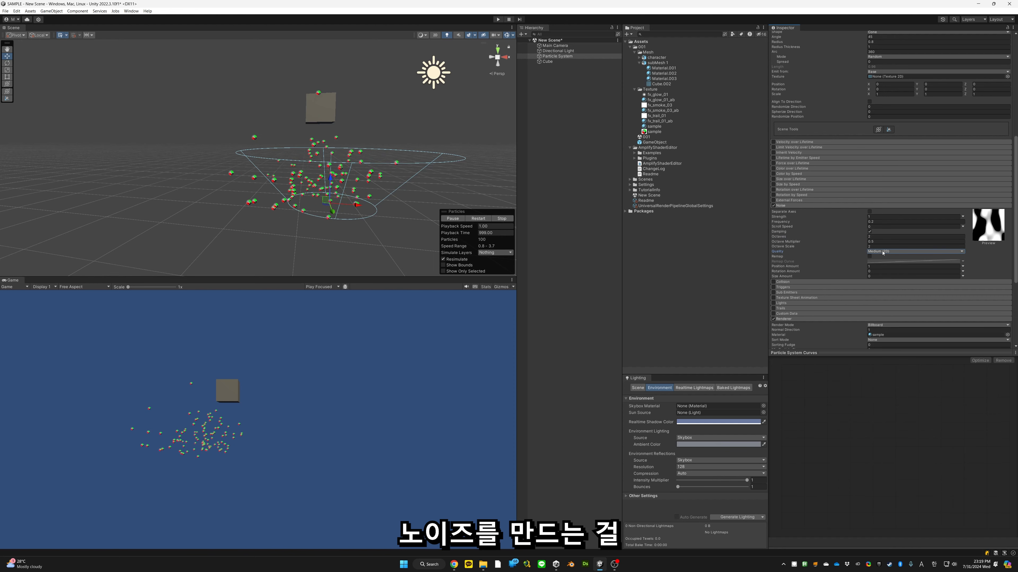
Step: Compare the Noise module's Low (1D) and High (3D) quality options, and return it to Medium (2D)
left_click(894, 251)
left_click(897, 258)
left_click(901, 251)
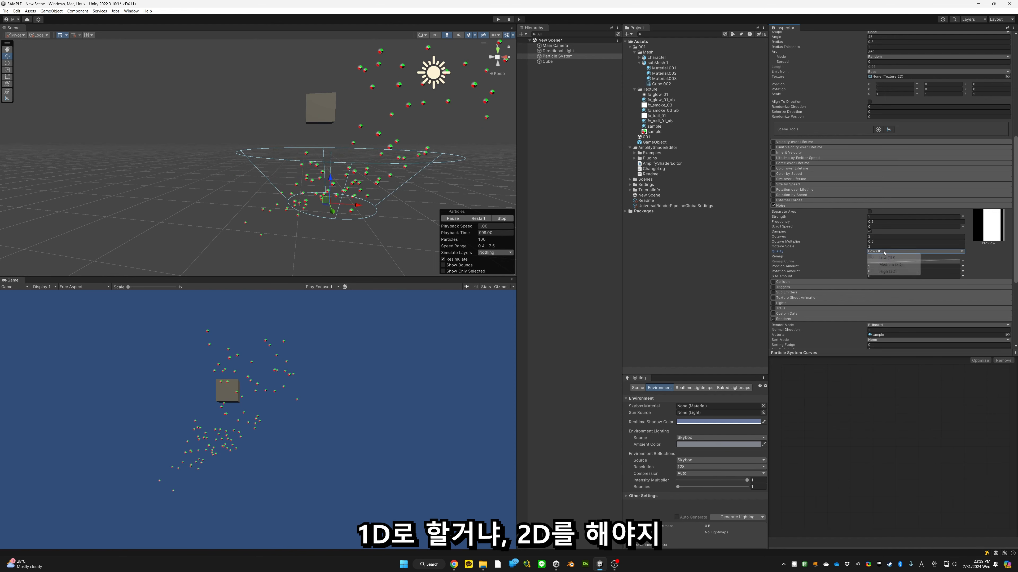
left_click(885, 264)
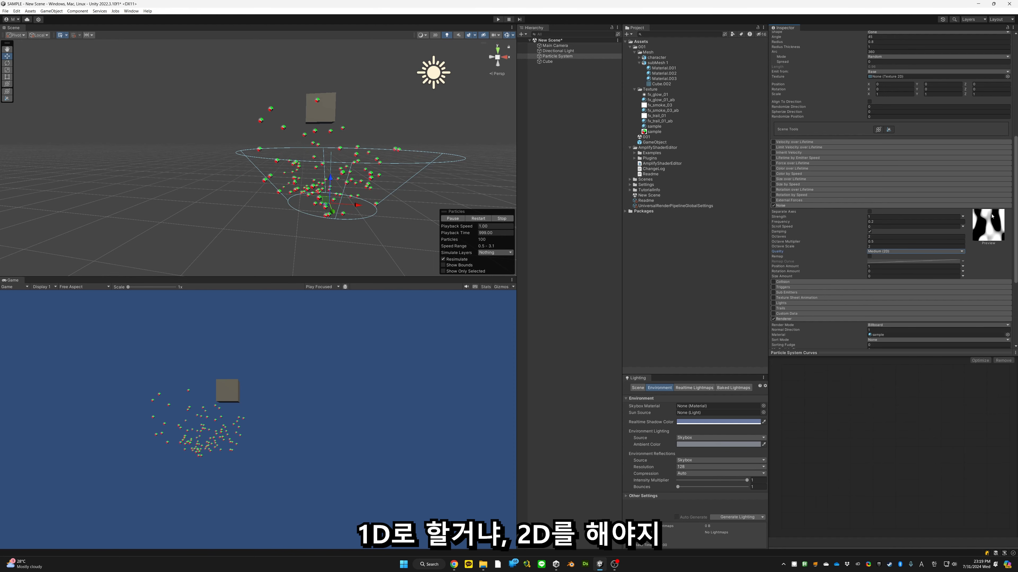
left_click(917, 251)
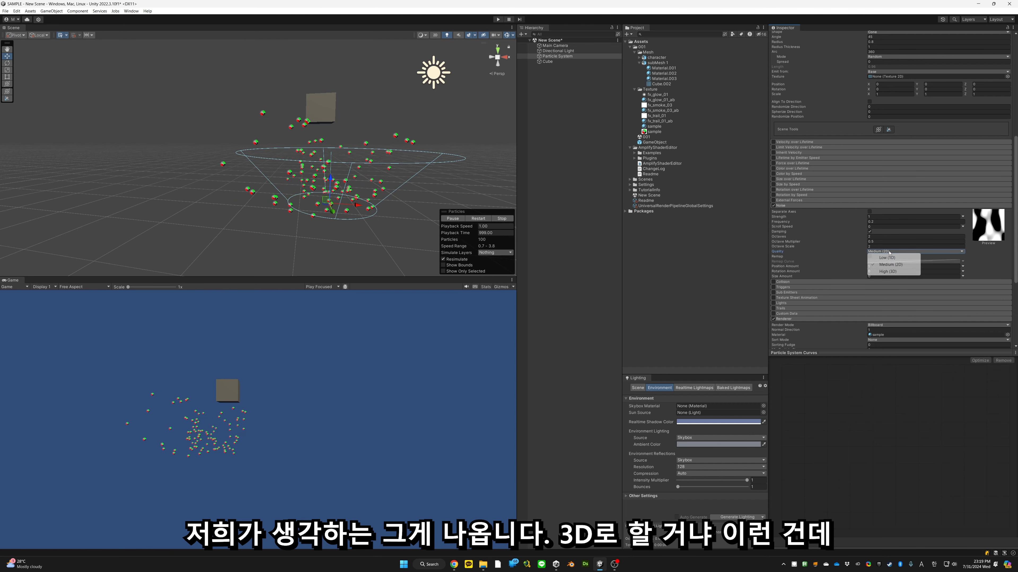
left_click(893, 272)
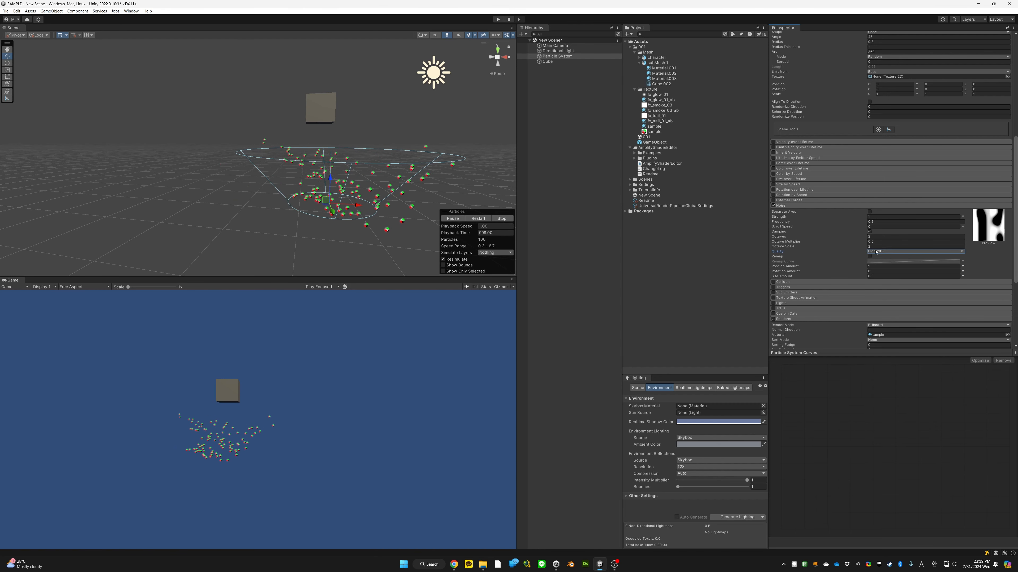
left_click(893, 251)
left_click(890, 264)
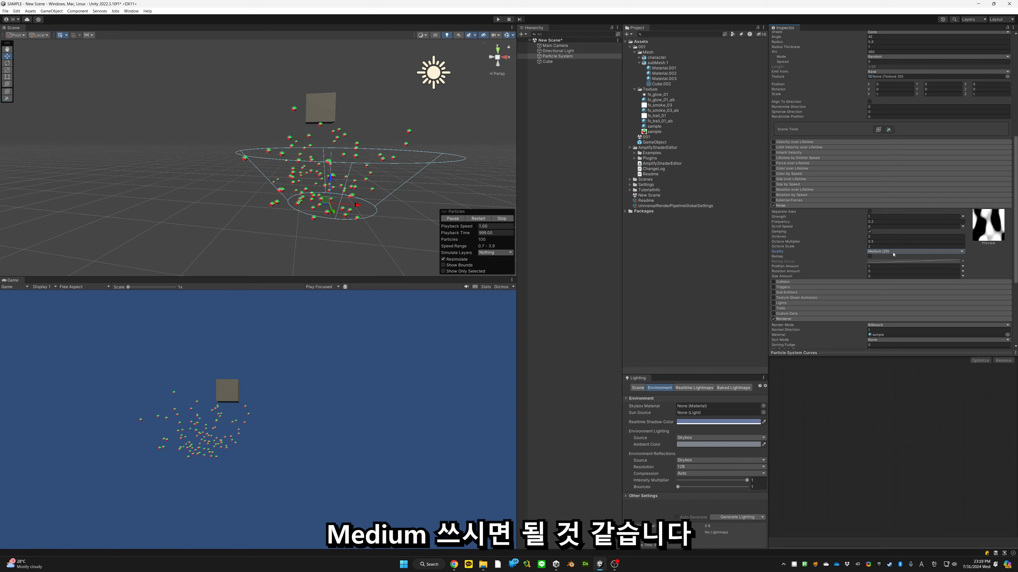
Step: Try a Noise remap curve with an early peak and a dip past the middle by adding two keys, and disable Remap
left_click(869, 257)
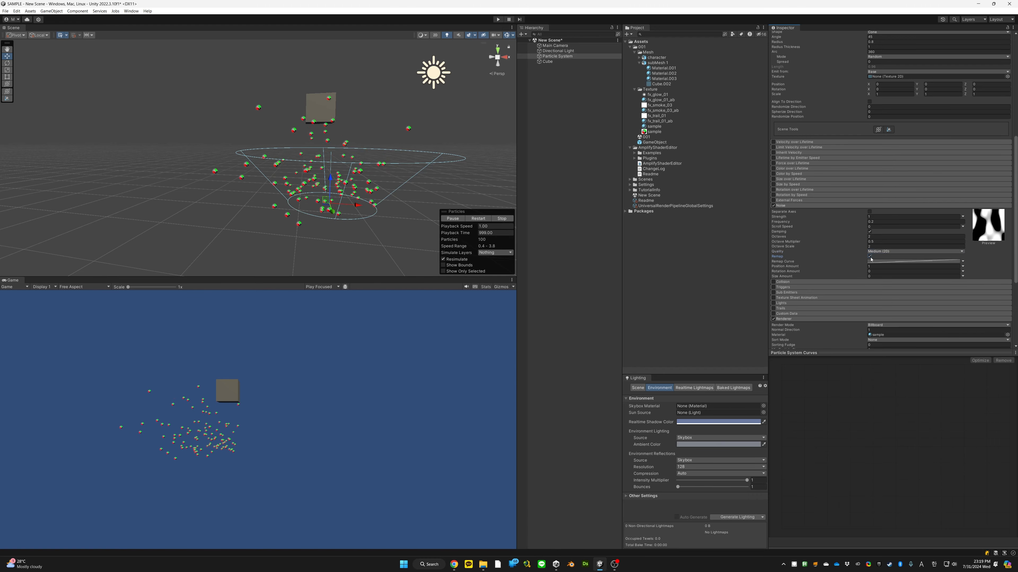
left_click(913, 262)
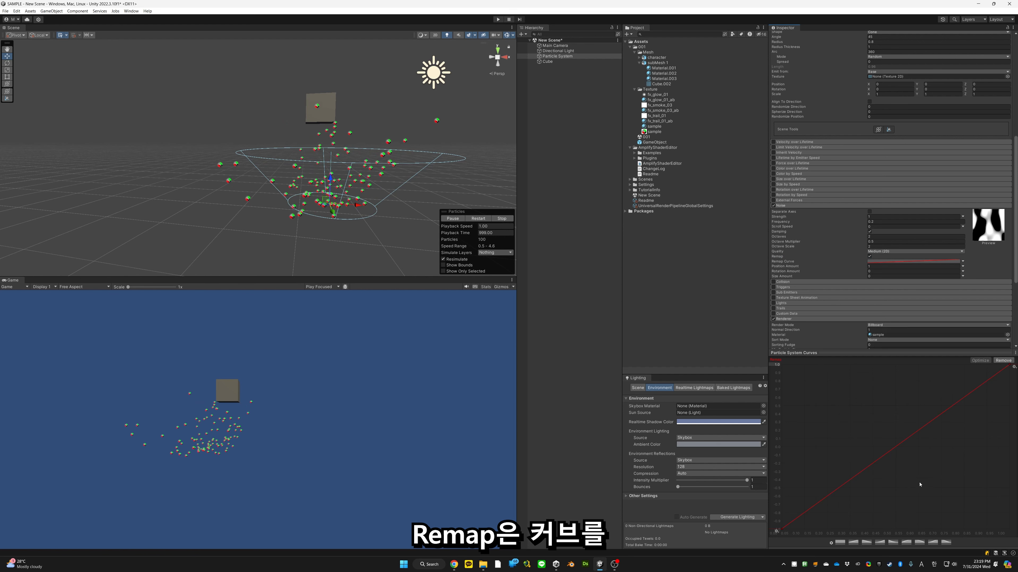
double_click(900, 445)
left_click_drag(900, 445, 941, 488)
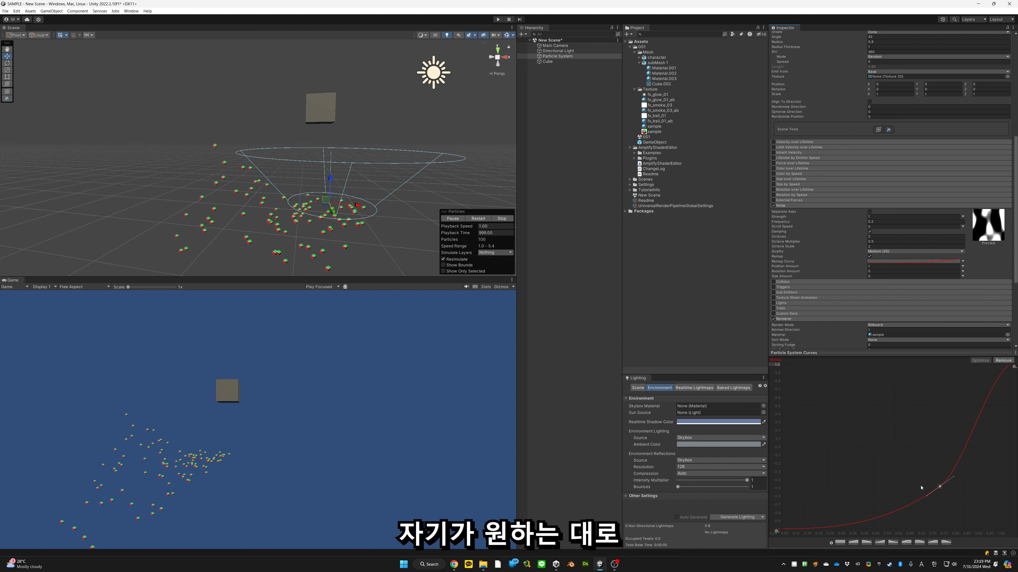
double_click(834, 521)
left_click_drag(834, 522, 823, 395)
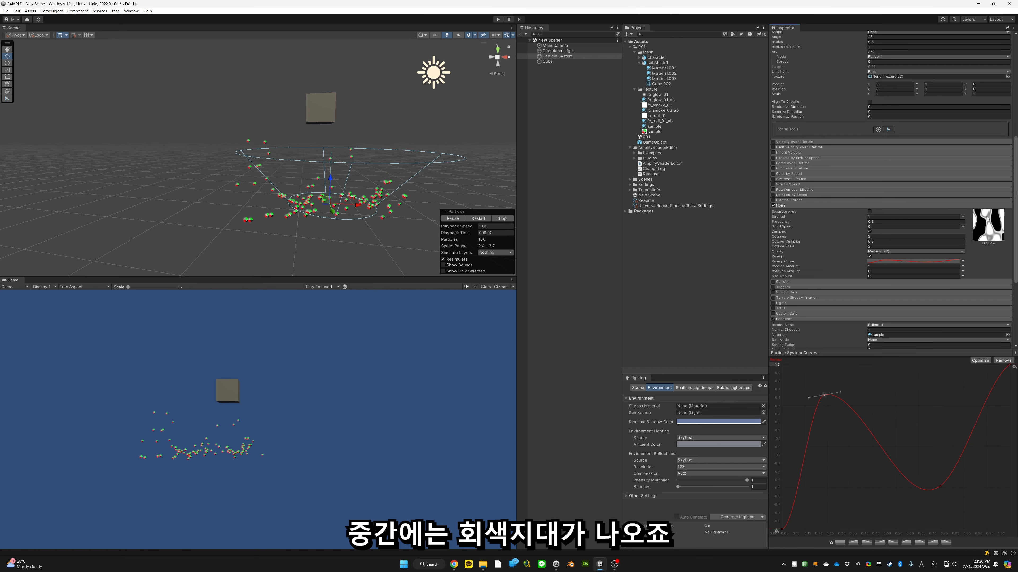
left_click(869, 257)
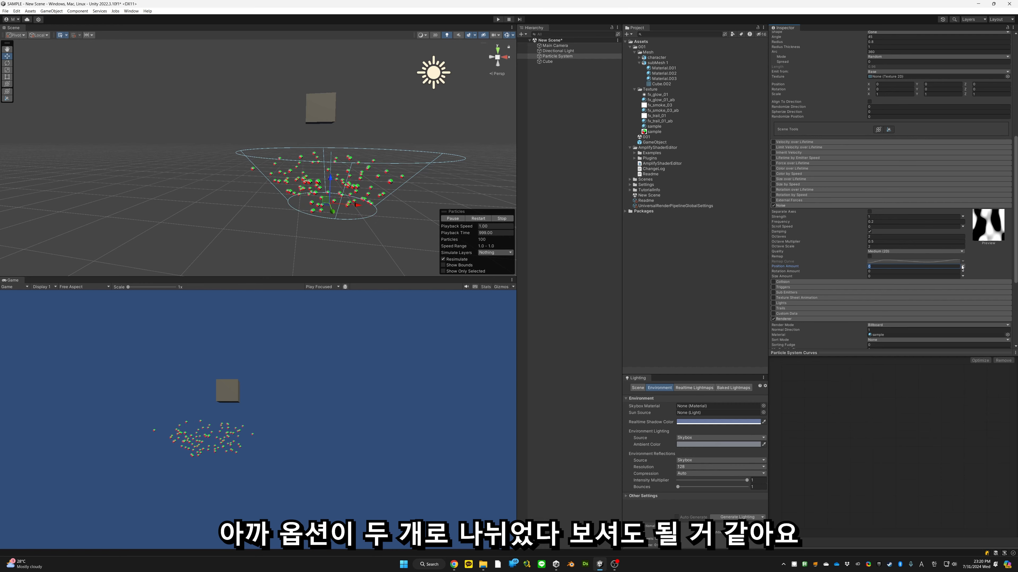
Step: Set the Noise module's Position Amount to 1 and switch it to Curve mode
type("1")
key("Return")
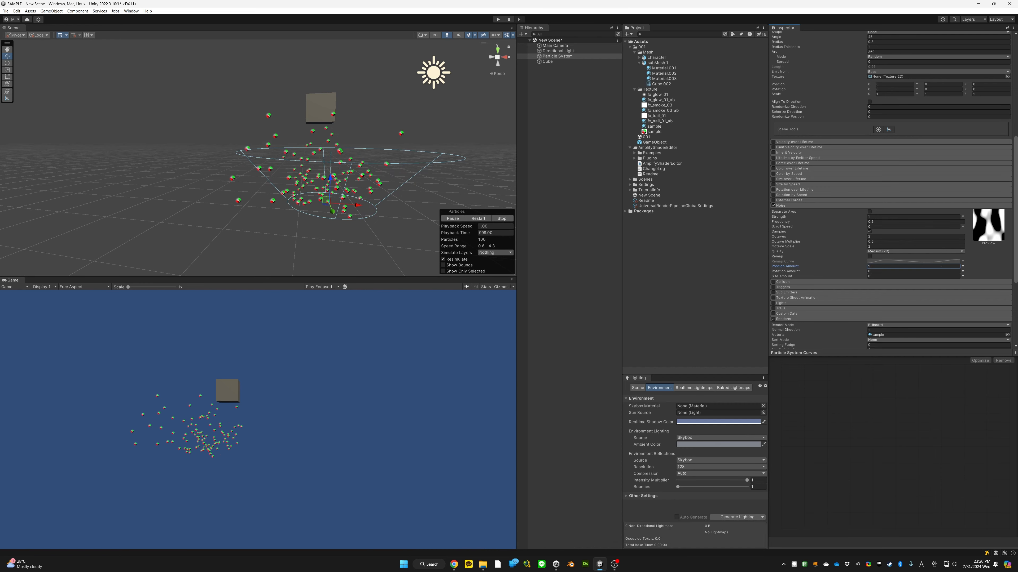
left_click(963, 266)
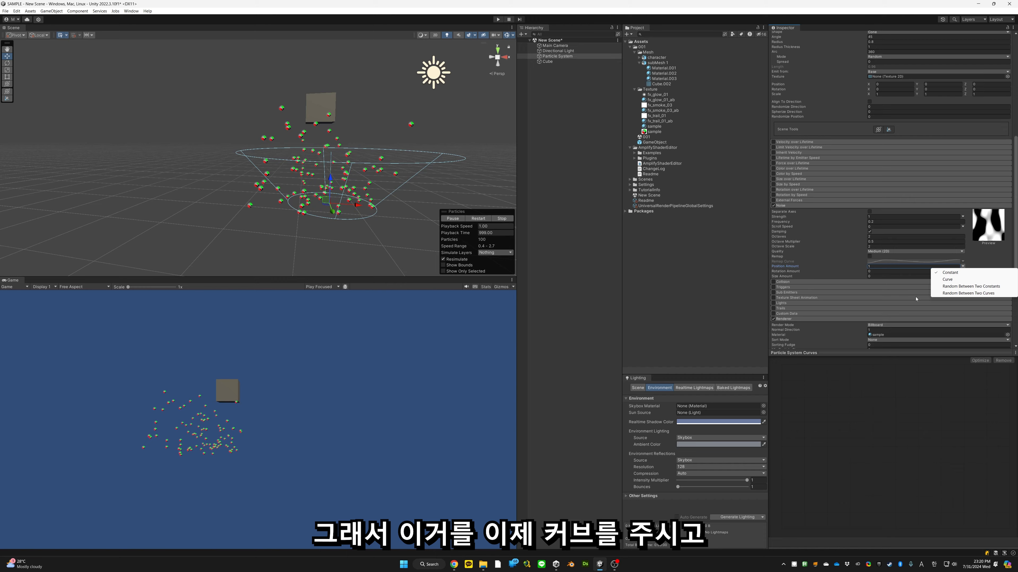
left_click(948, 280)
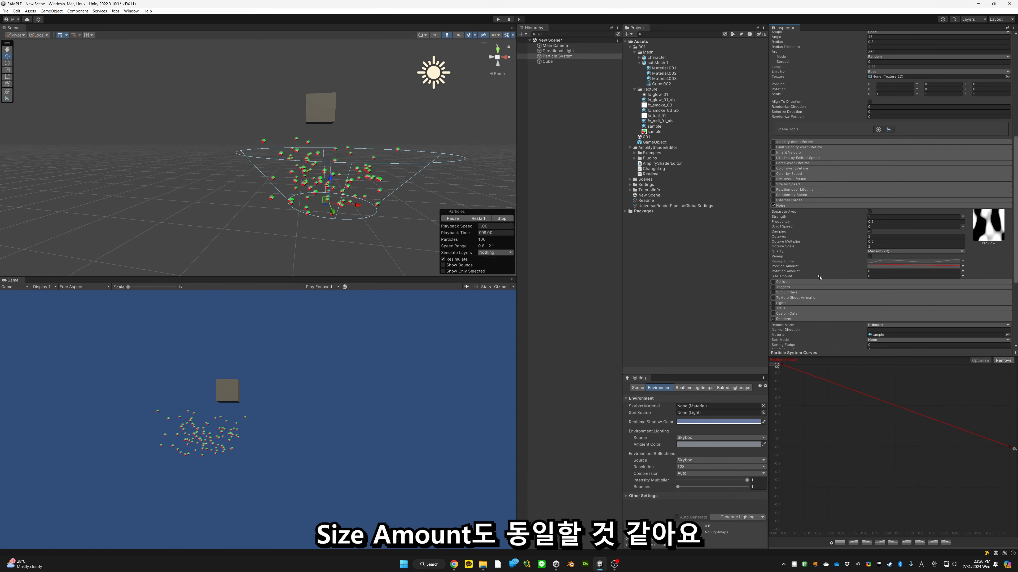
Step: Set the Noise module's Size Amount to 1, keeping it a constant
left_click(962, 276)
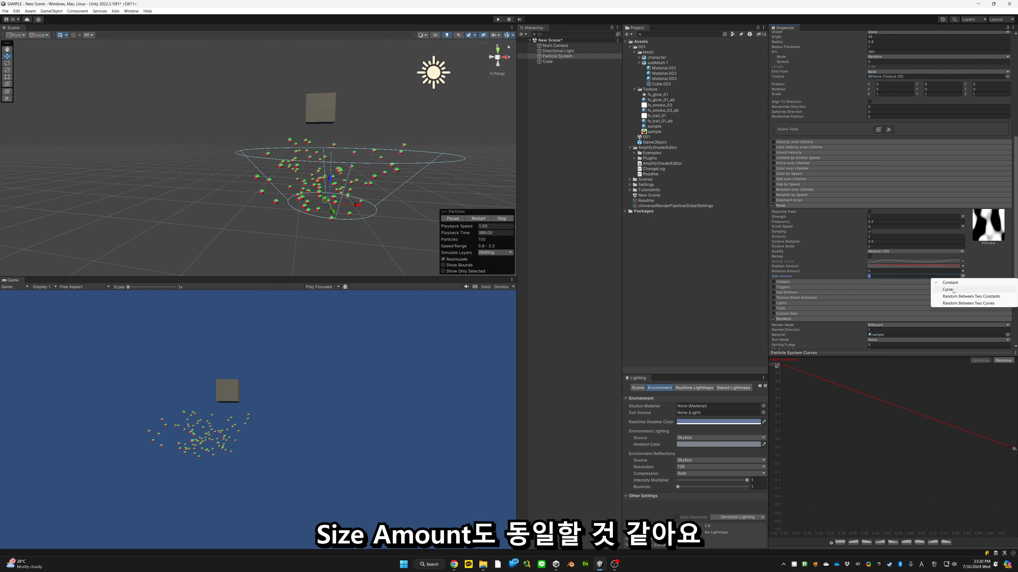
left_click(881, 276)
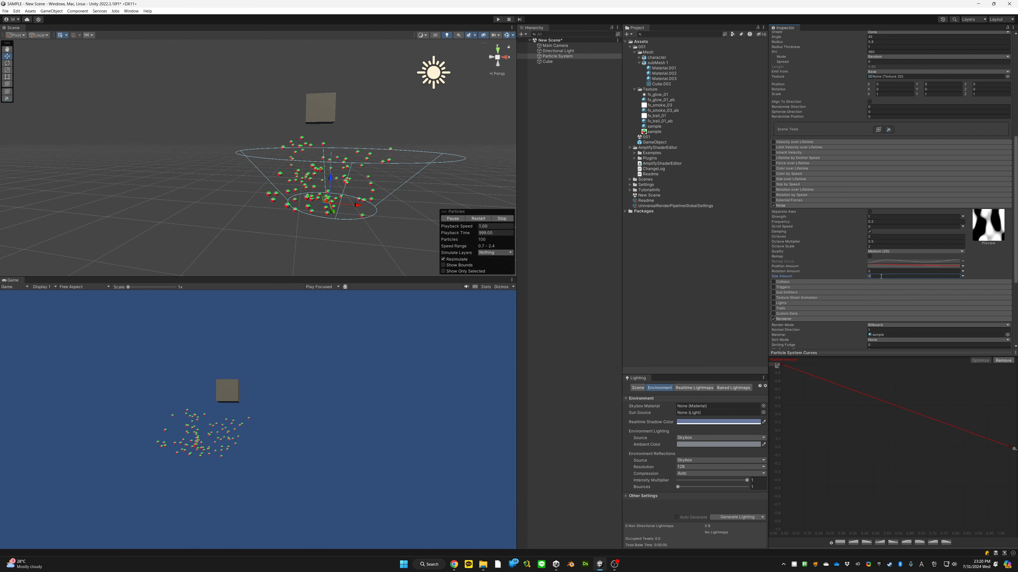
type("1")
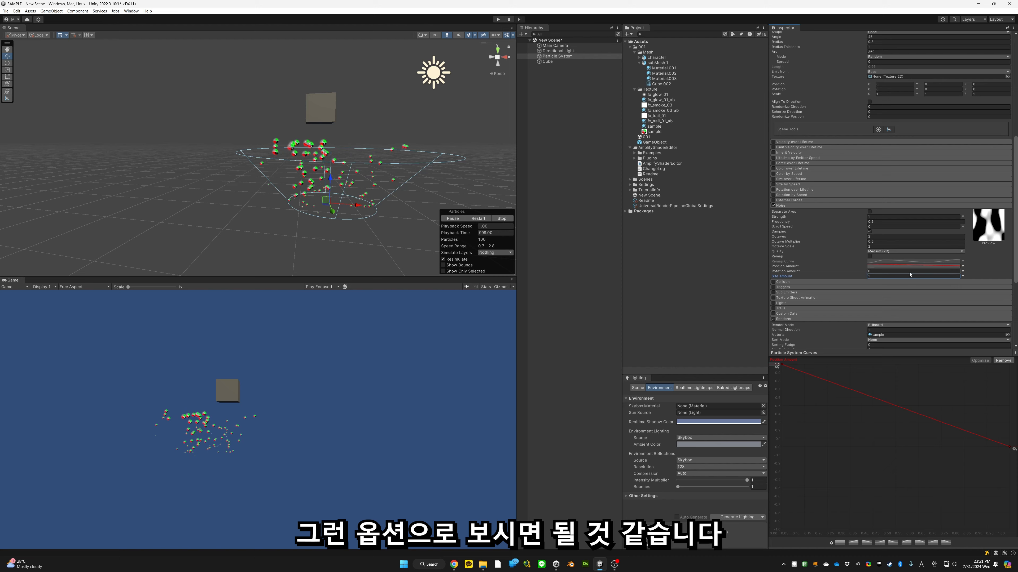
Step: Collapse the Noise and Shape modules of the particle system
left_click(779, 205)
scroll(808, 225, "up", 4)
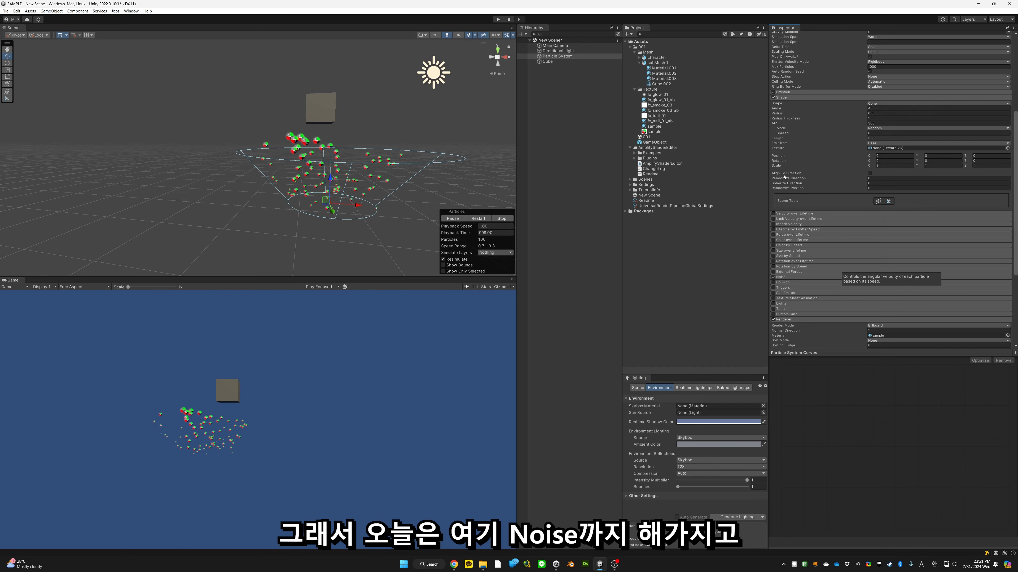
left_click(785, 98)
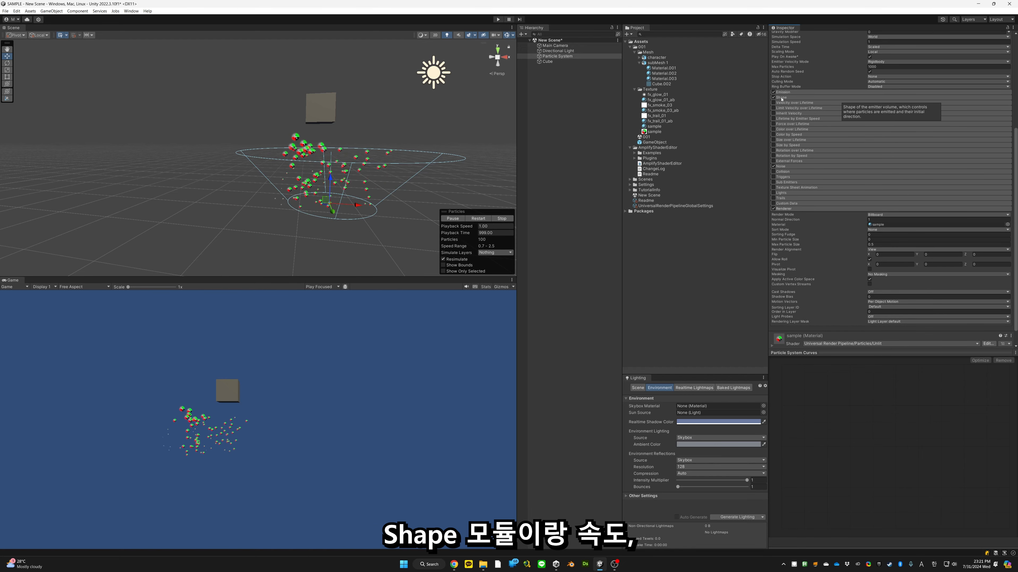